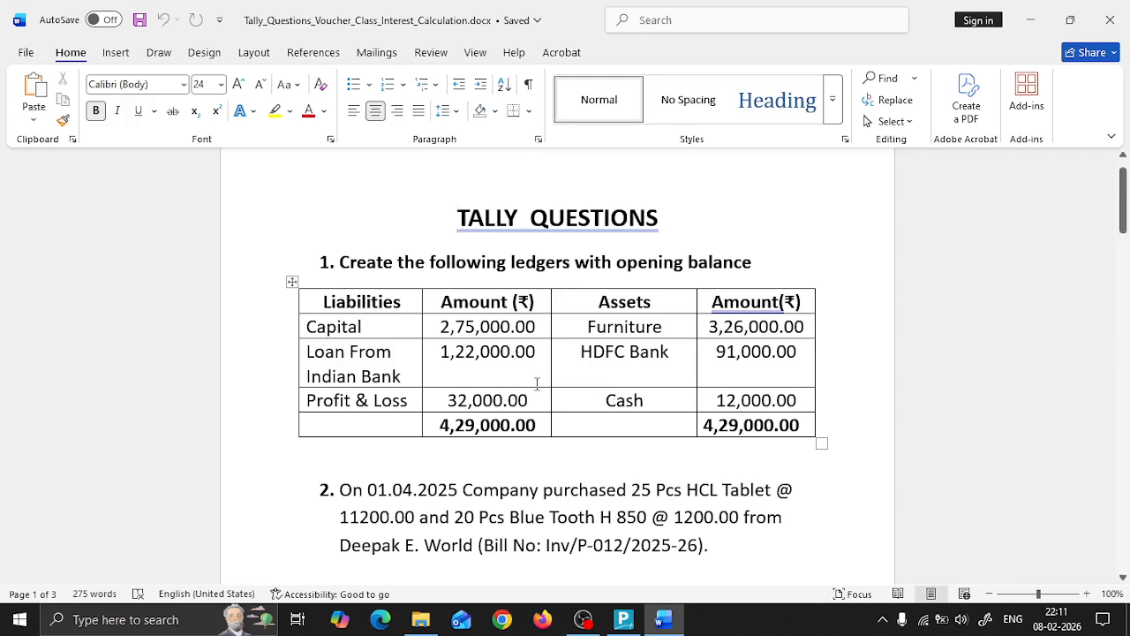
Step: Read through the Tally questions document, from the opening balance table to the last numbered transaction and back to question 1
scroll(536, 383, "down", 5)
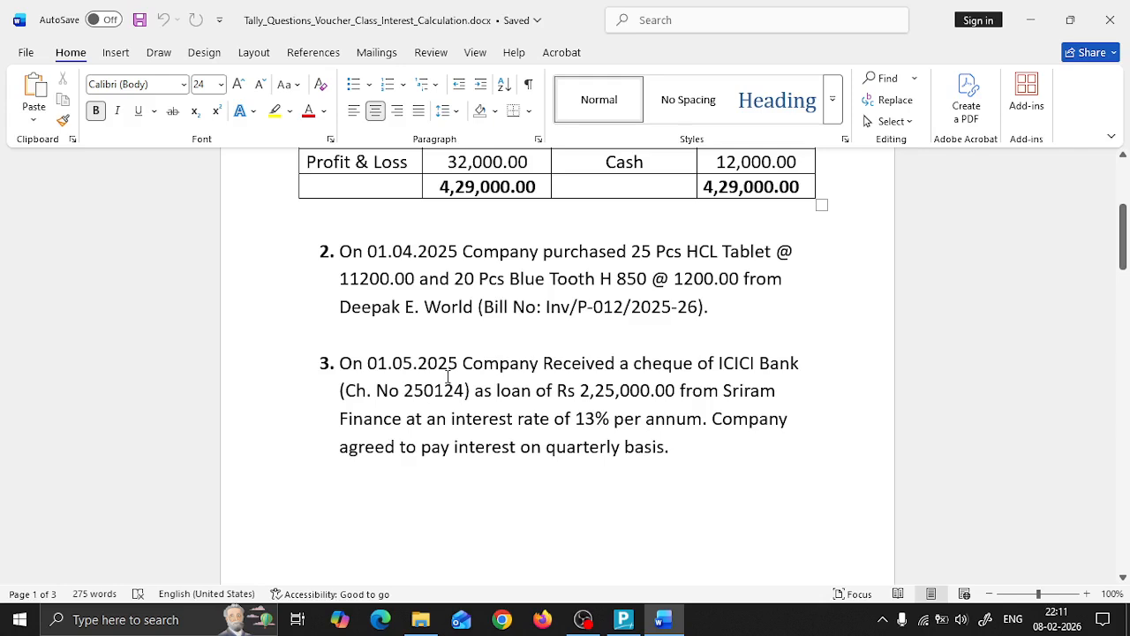
scroll(448, 376, "down", 8)
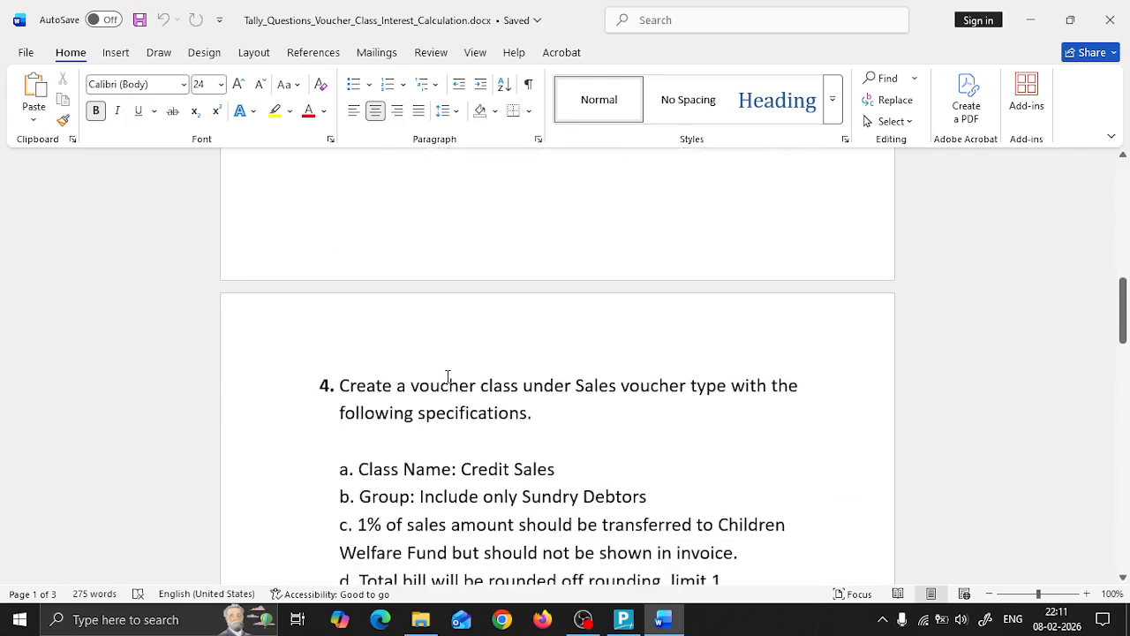
scroll(448, 376, "down", 2)
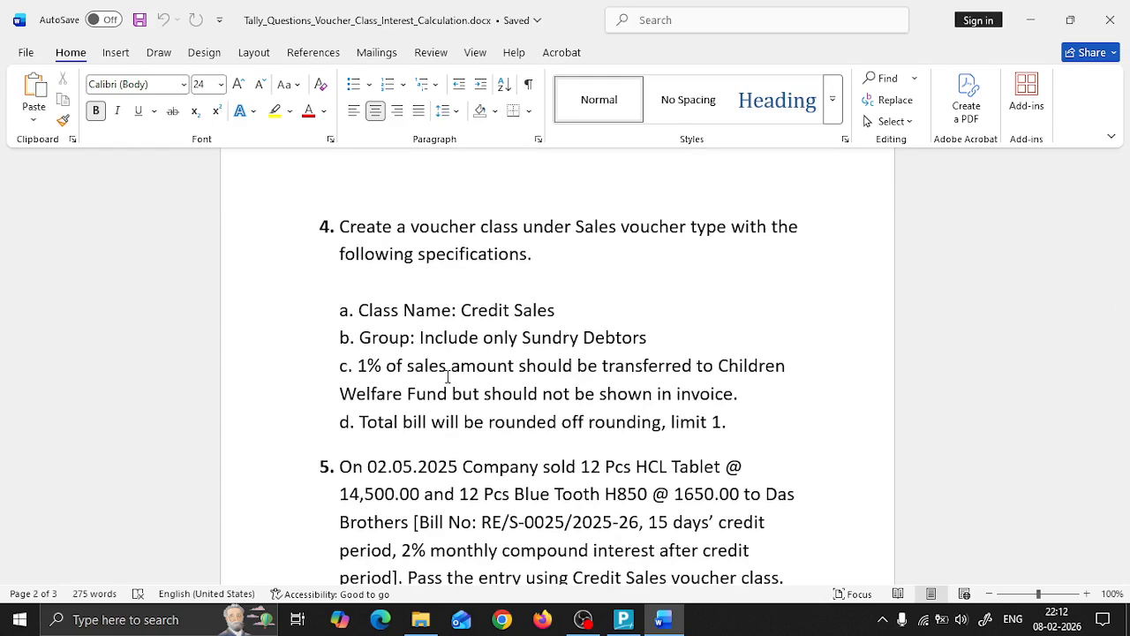
scroll(448, 376, "up", 1)
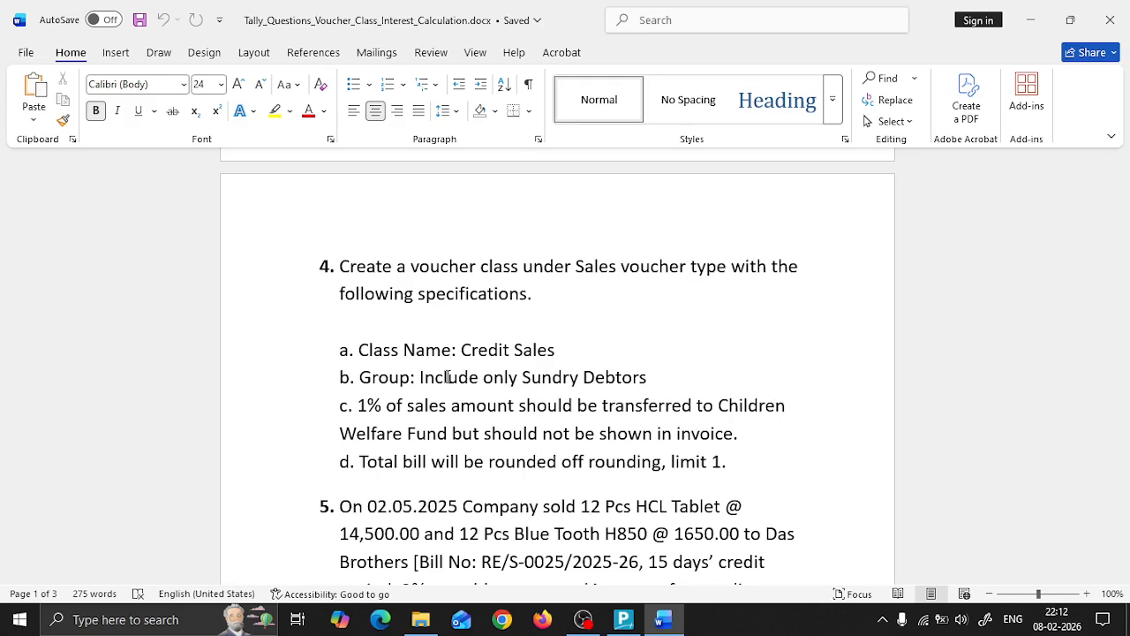
scroll(448, 377, "down", 3)
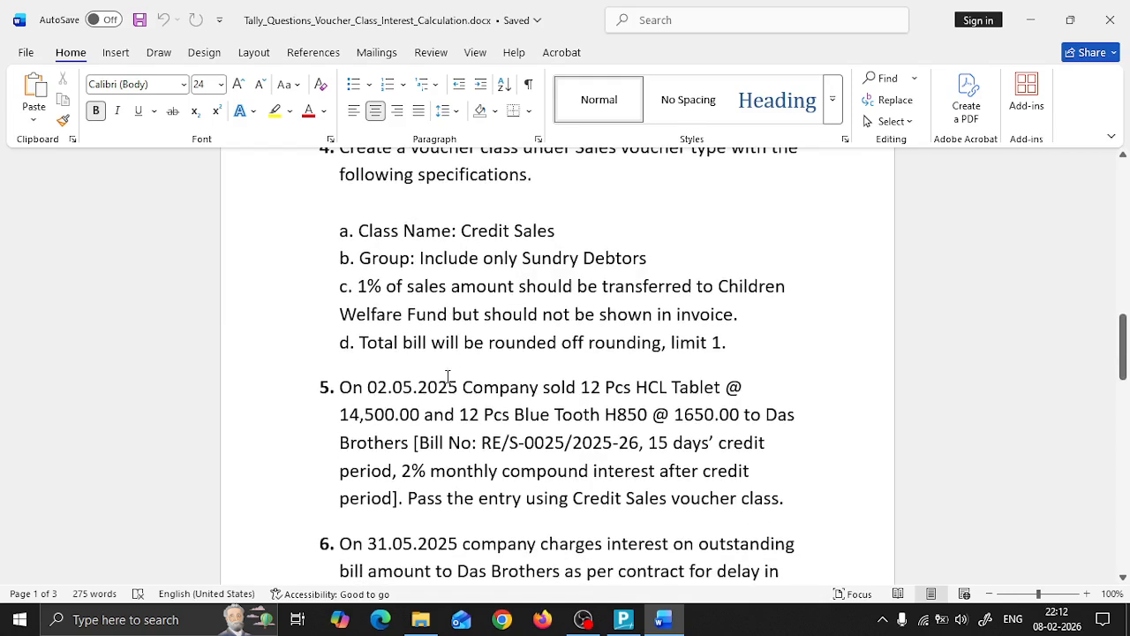
scroll(447, 376, "down", 1)
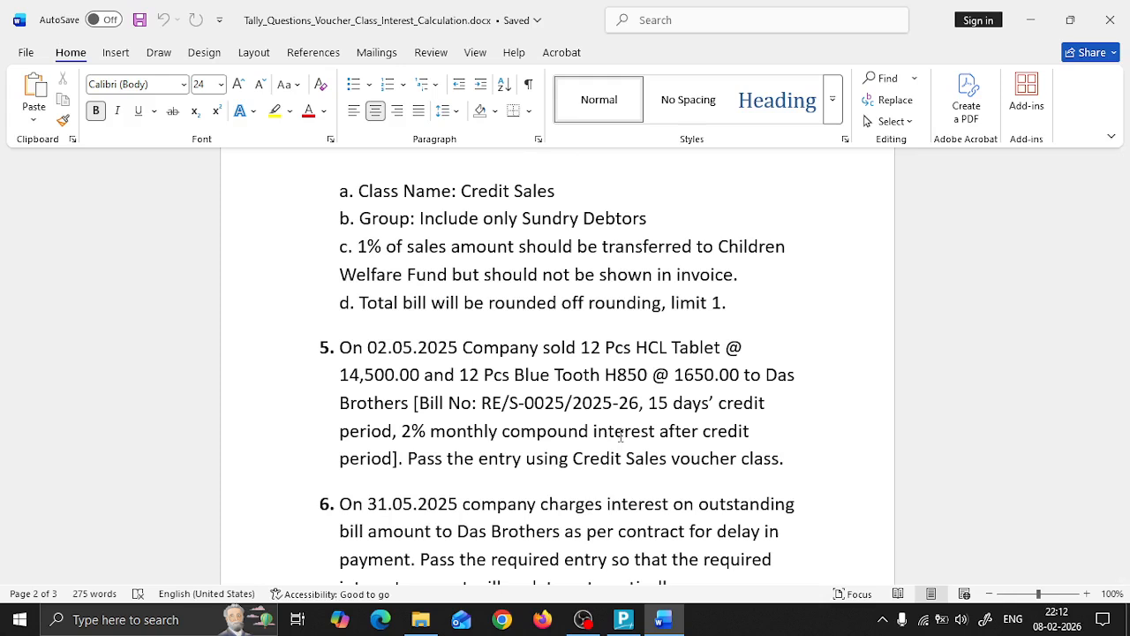
scroll(620, 436, "down", 3)
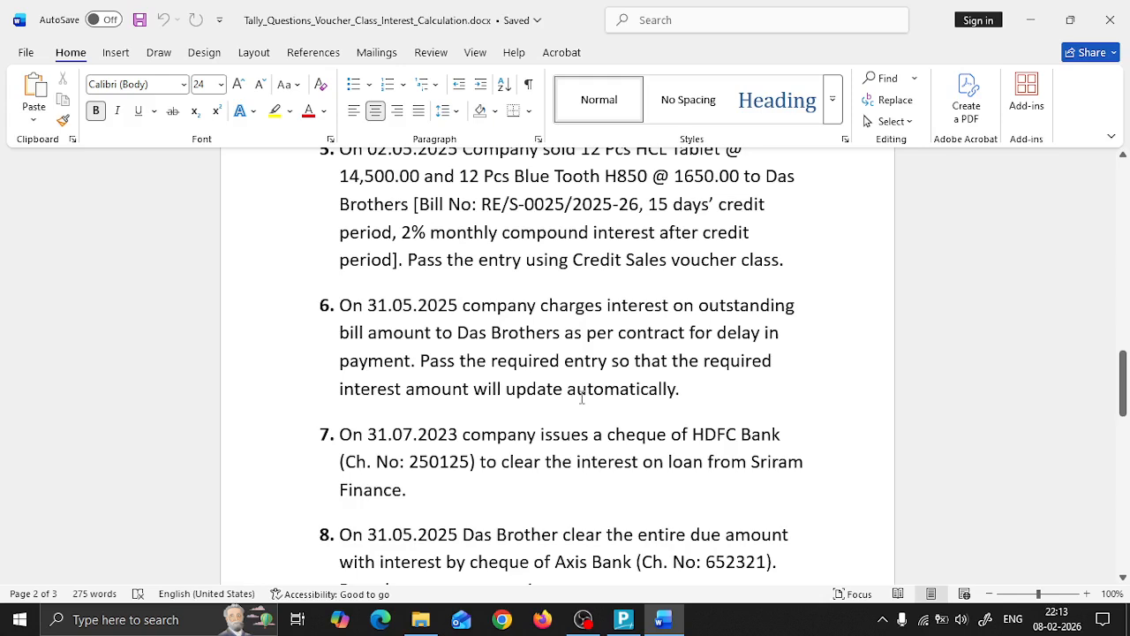
scroll(582, 399, "down", 2)
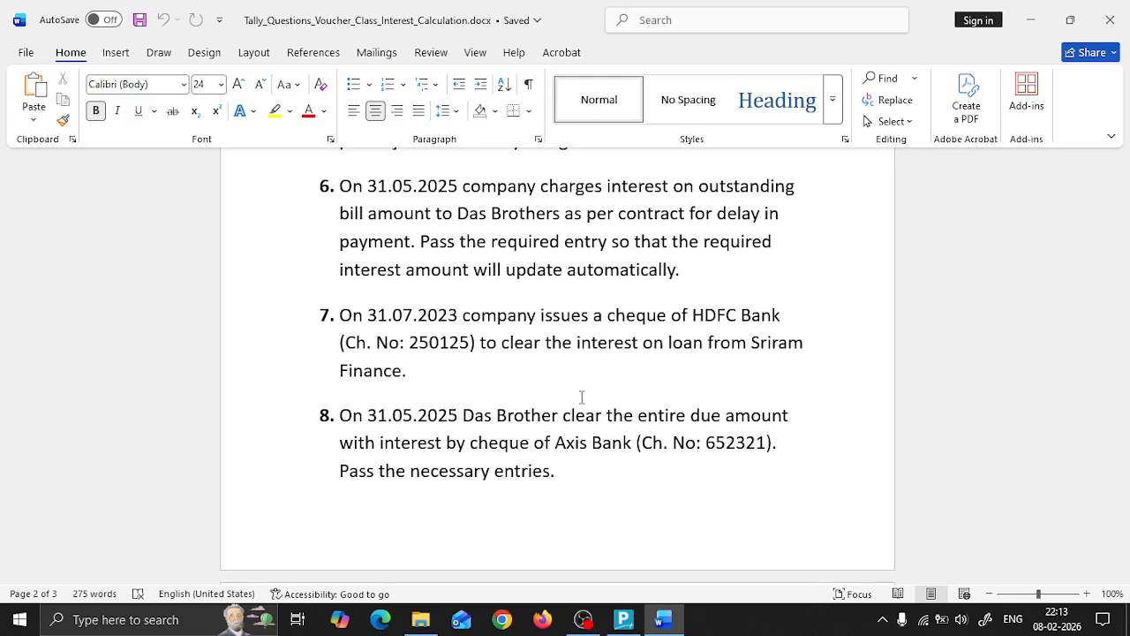
scroll(582, 397, "up", 8)
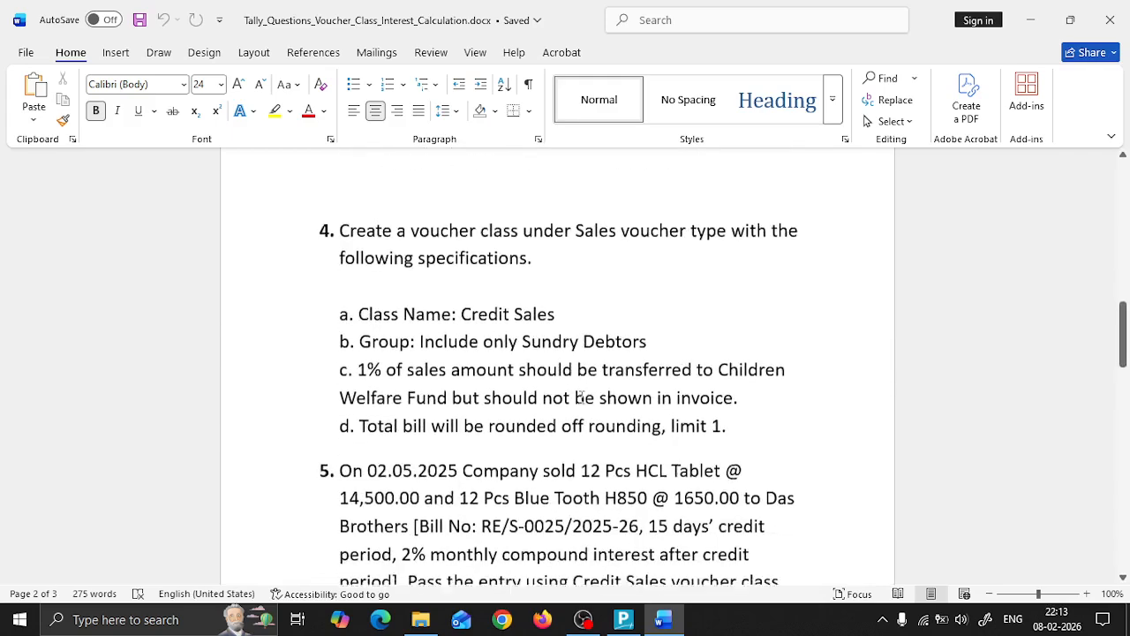
scroll(582, 397, "up", 10)
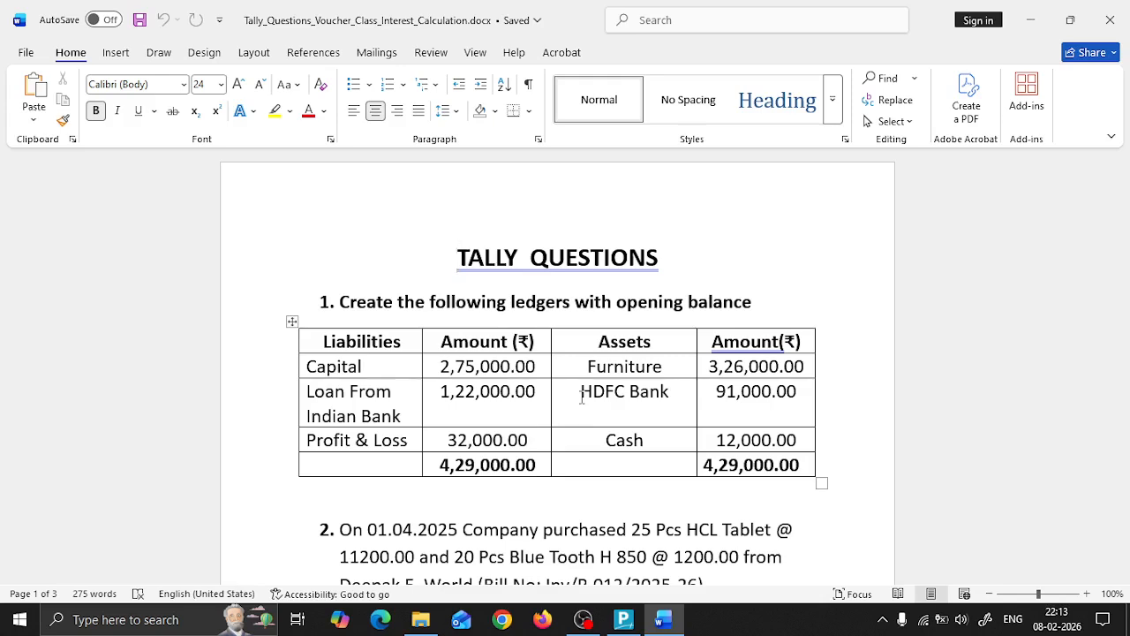
scroll(582, 399, "down", 1)
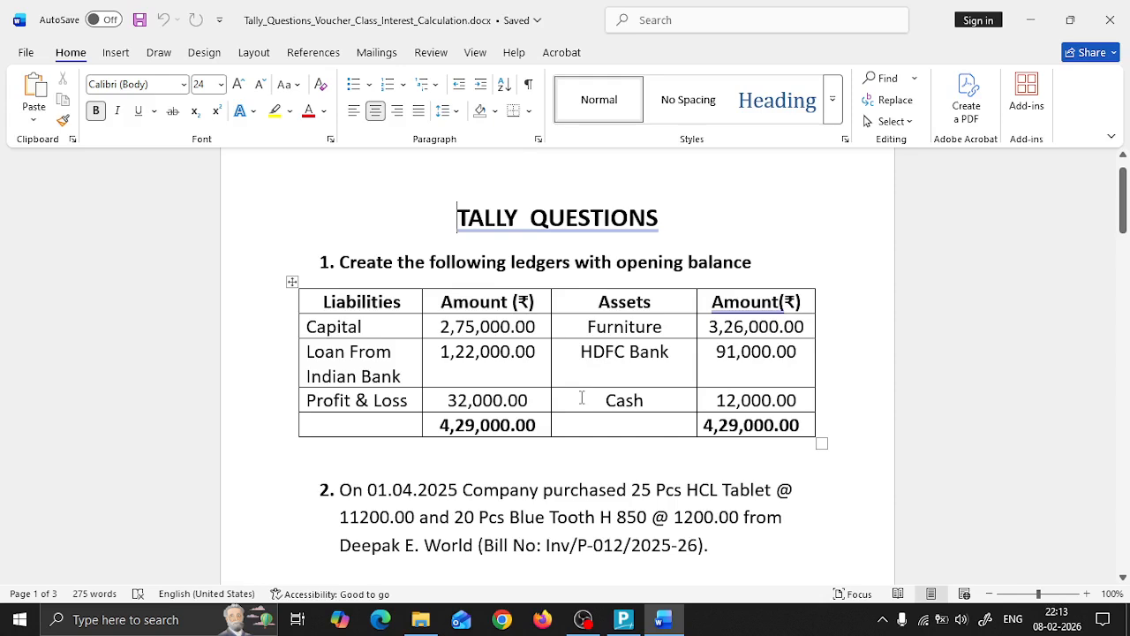
Step: Switch to TallyPrime and enter Voucher Class Interest Calculation as the name of the new company
key("alt+Tab")
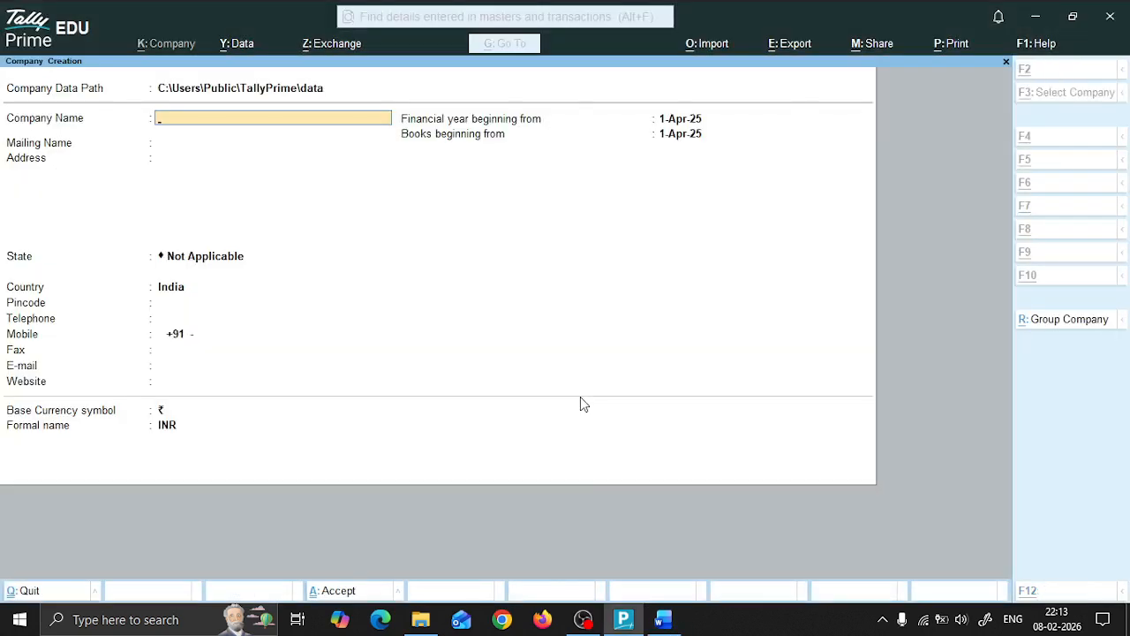
key("alt+Tab")
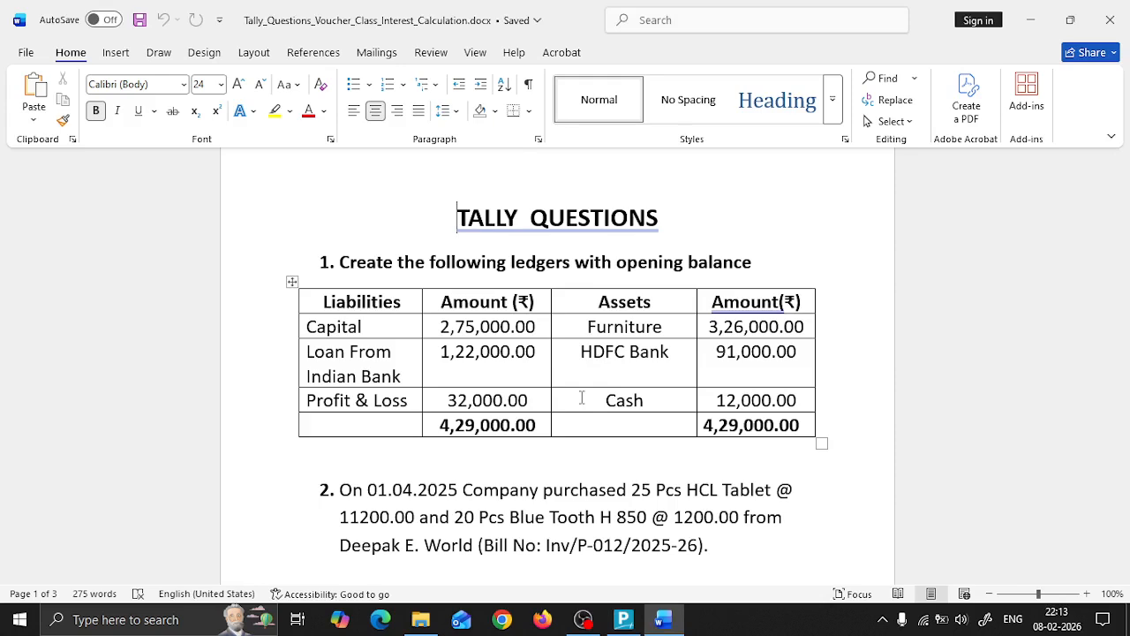
key("alt+Tab")
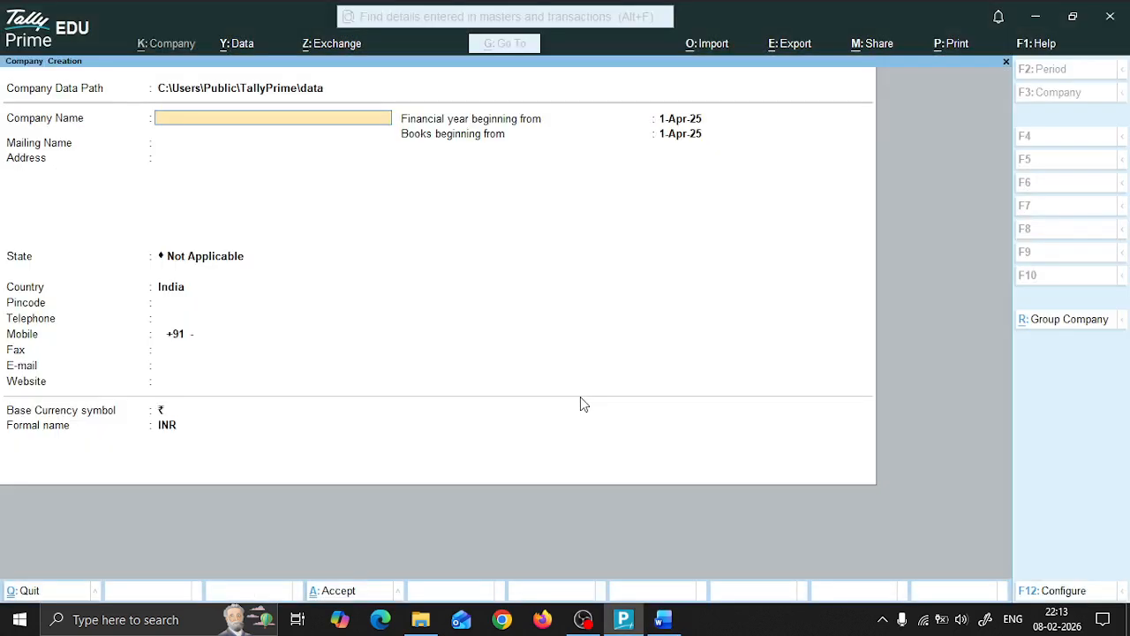
type("Voucher Class Interest Cal")
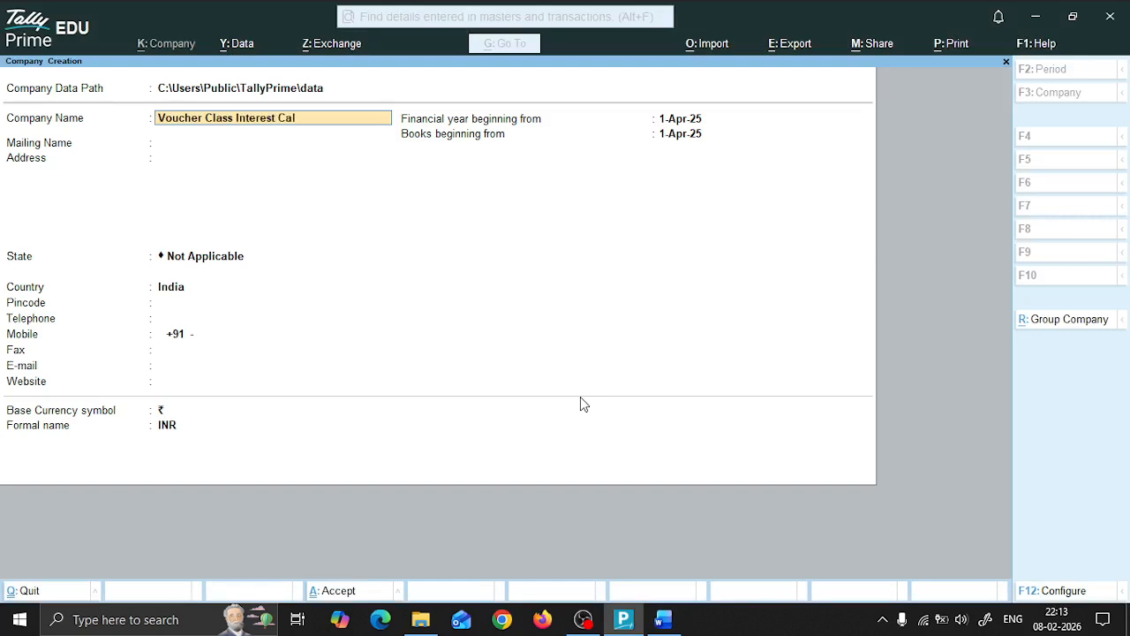
type("culation")
key("Return")
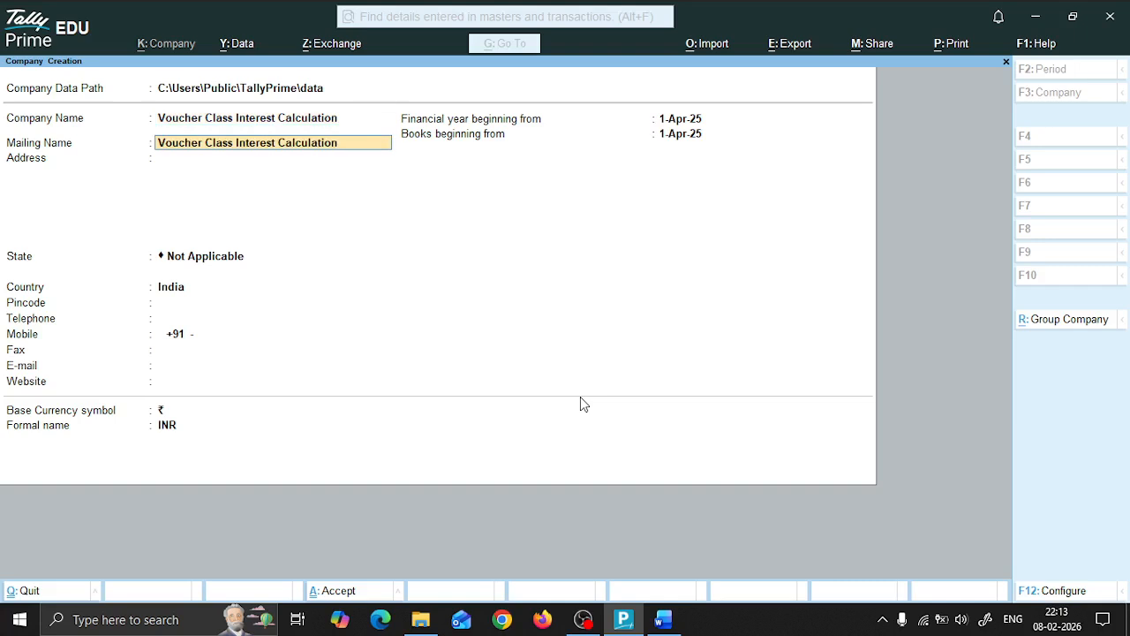
Step: Set the company's state to West Bengal, keep the remaining details at their defaults, and create the company
key("Return")
key("Return")
type("we")
key("Return")
key("Return")
key("Return")
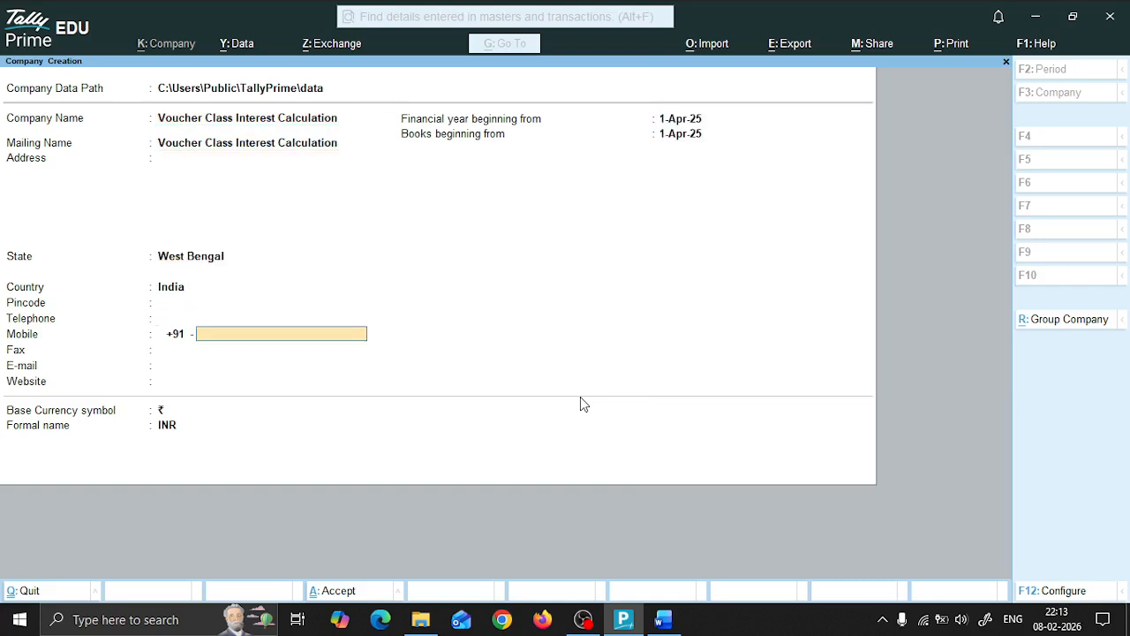
key("Return")
key("Return")
key("Return")
key("Return")
key("Return")
key("Return")
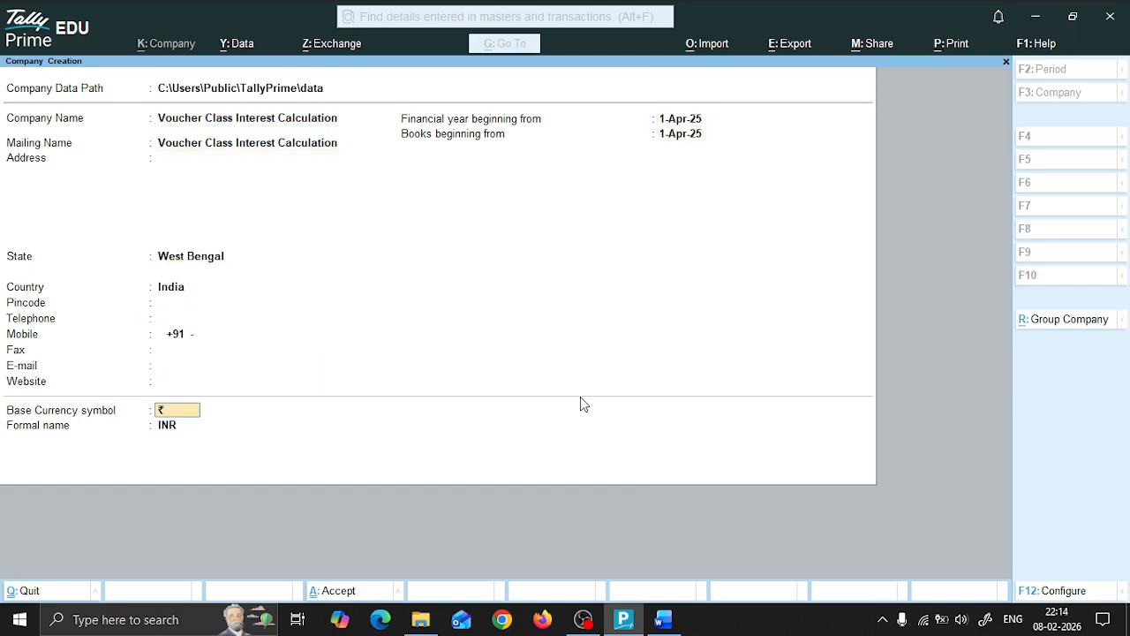
key("Return")
key("Return")
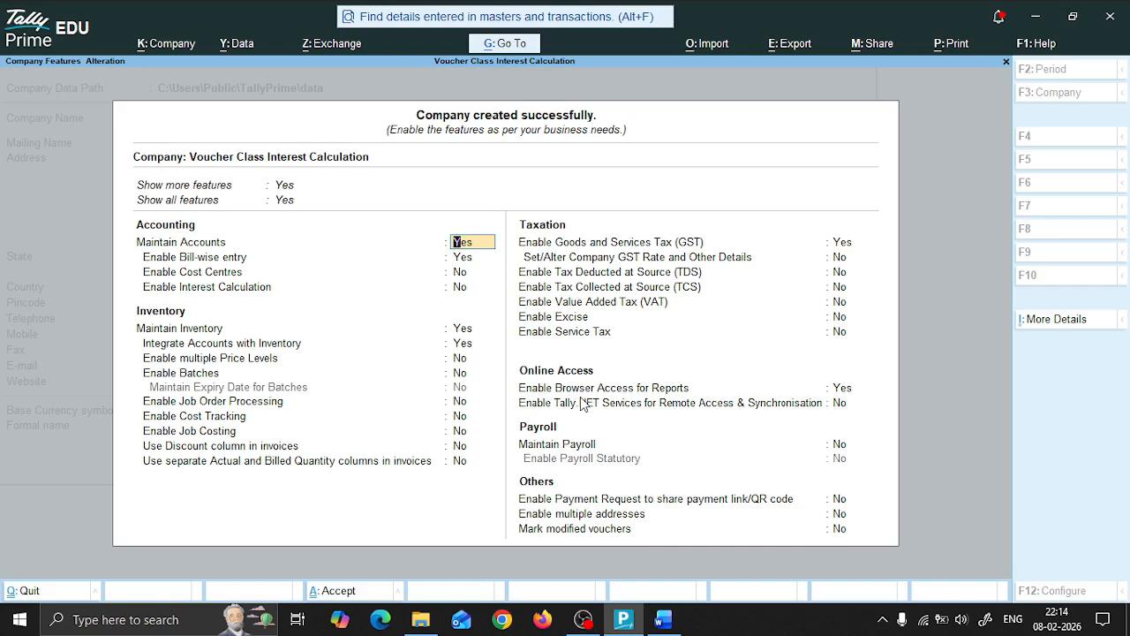
Step: Enable Interest Calculation in the company's accounting features
key("Down")
key("Down")
key("Down")
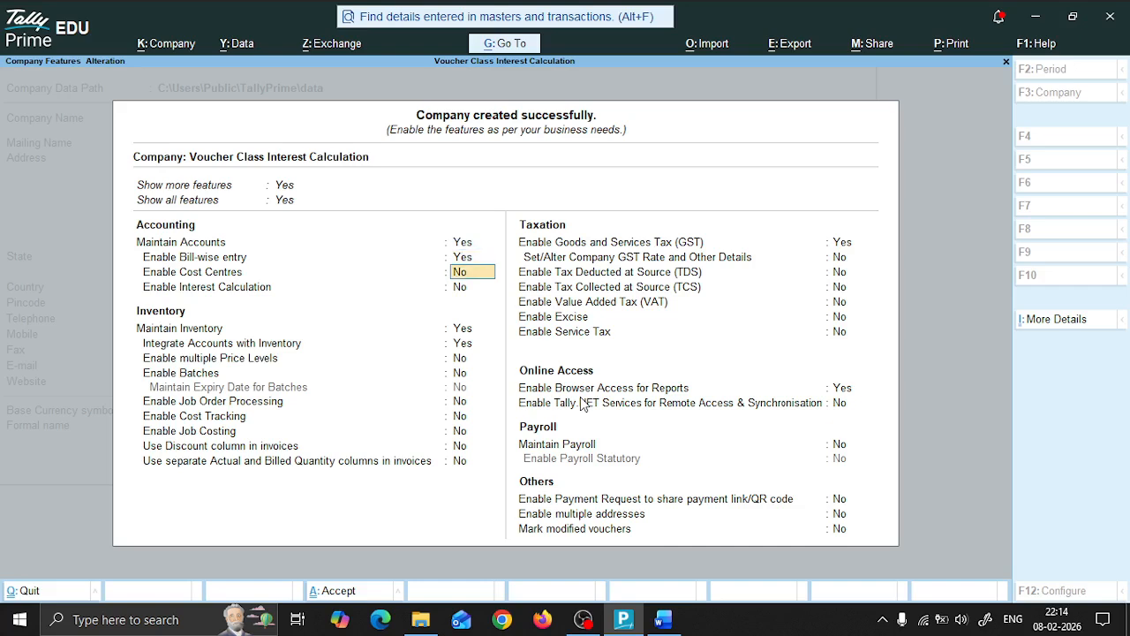
type("y")
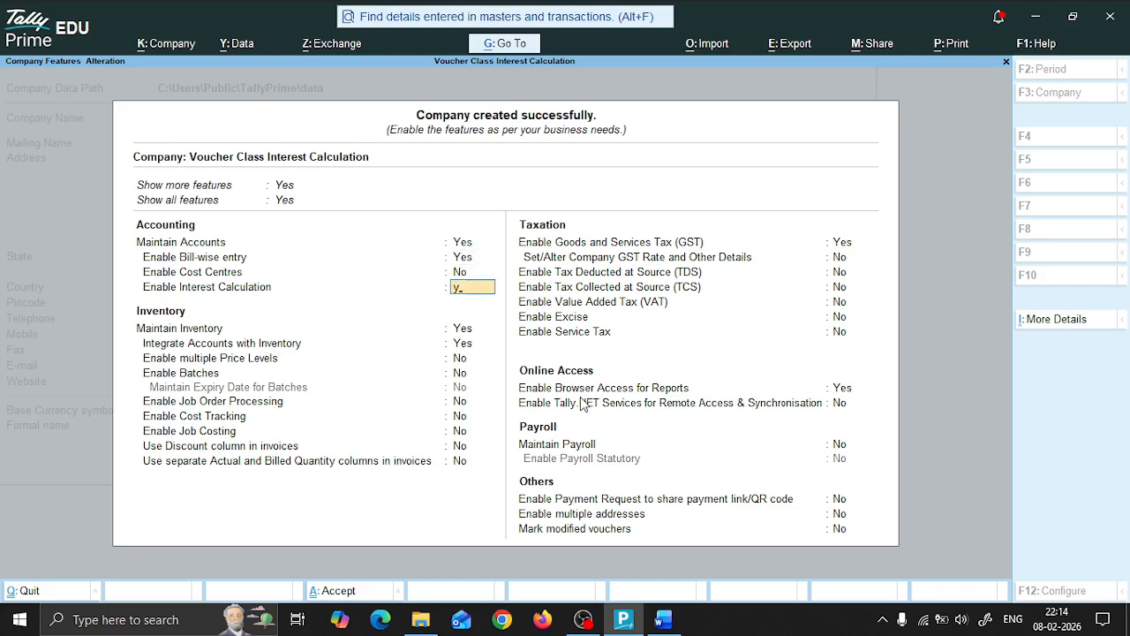
key("Return")
Step: Disable Goods and Services Tax (GST) for the company and save the company features
key("Down")
key("Down")
key("Down")
key("Down")
key("Down")
key("Down")
key("Down")
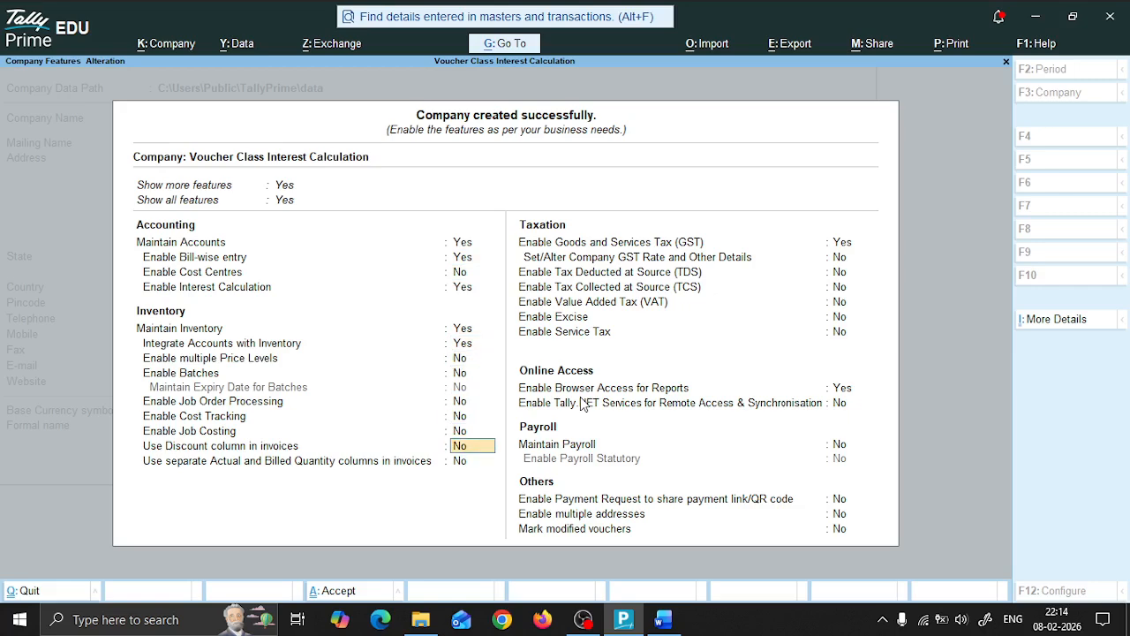
key("Down")
key("Down")
type("n")
key("Return")
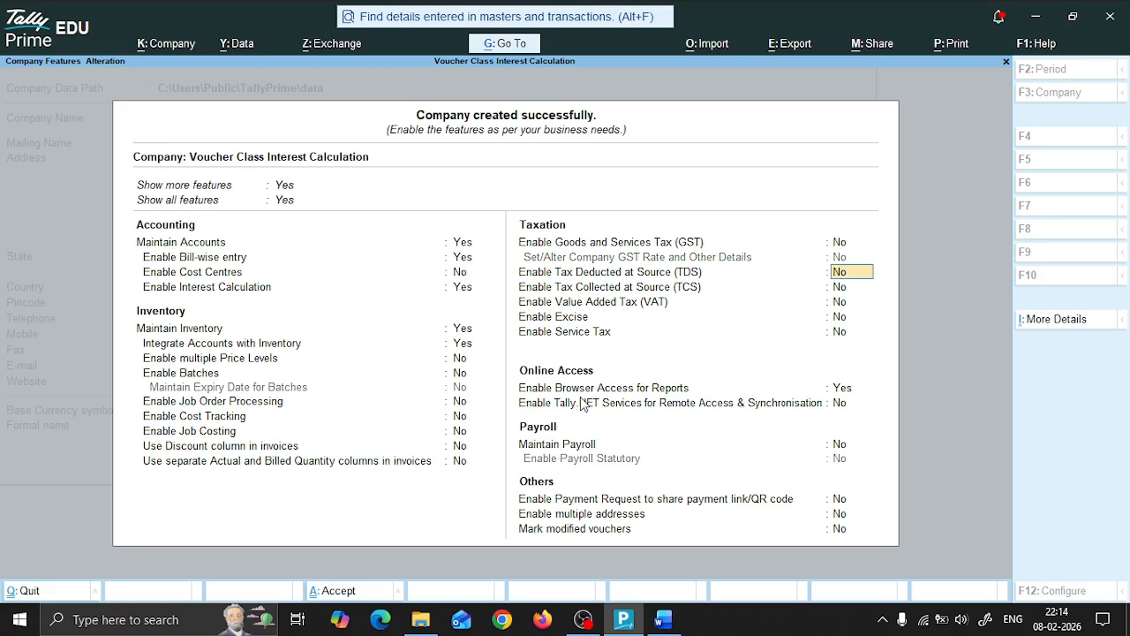
key("ctrl+a")
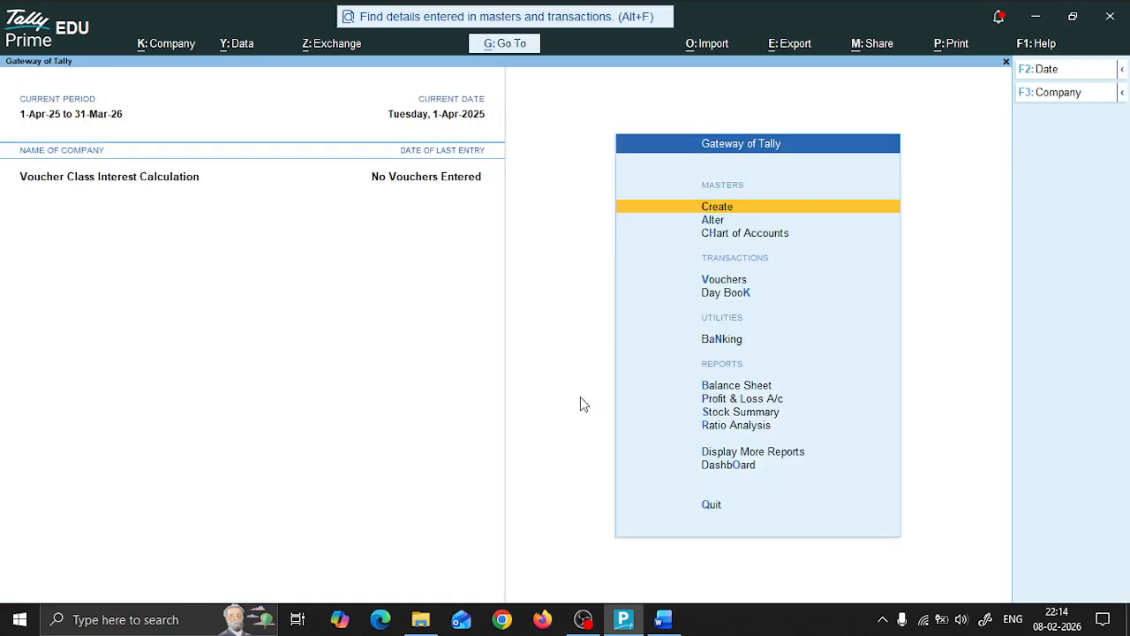
Step: Open the ledgers from the Chart of Accounts in Multi Alter mode for All Items
key("Down")
key("Down")
key("Return")
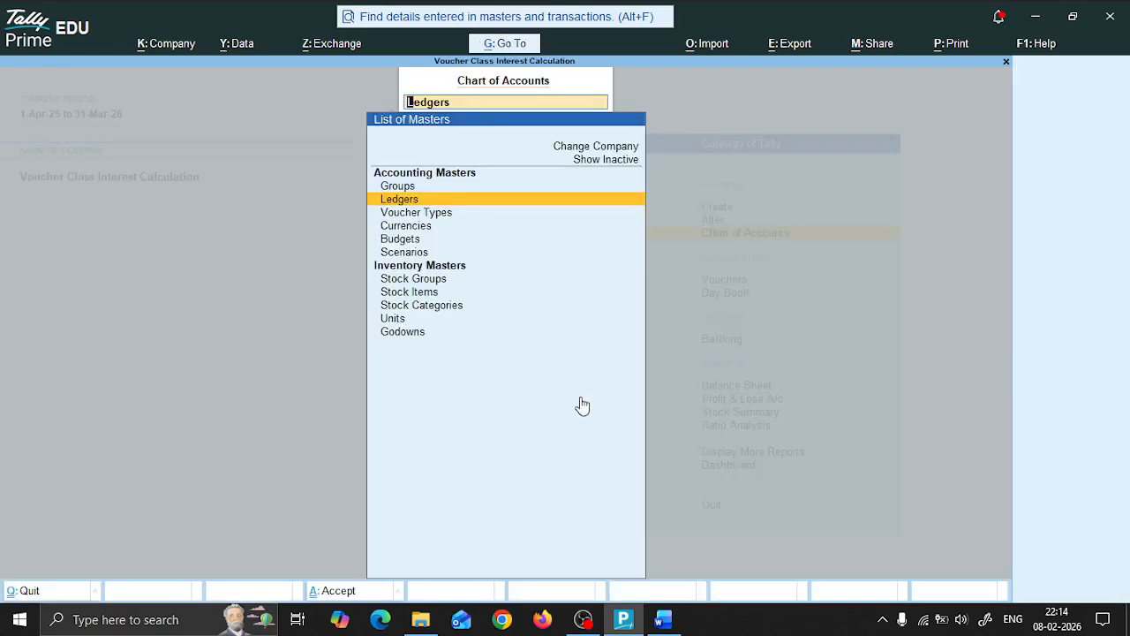
key("Return")
key("alt+h")
key("Down")
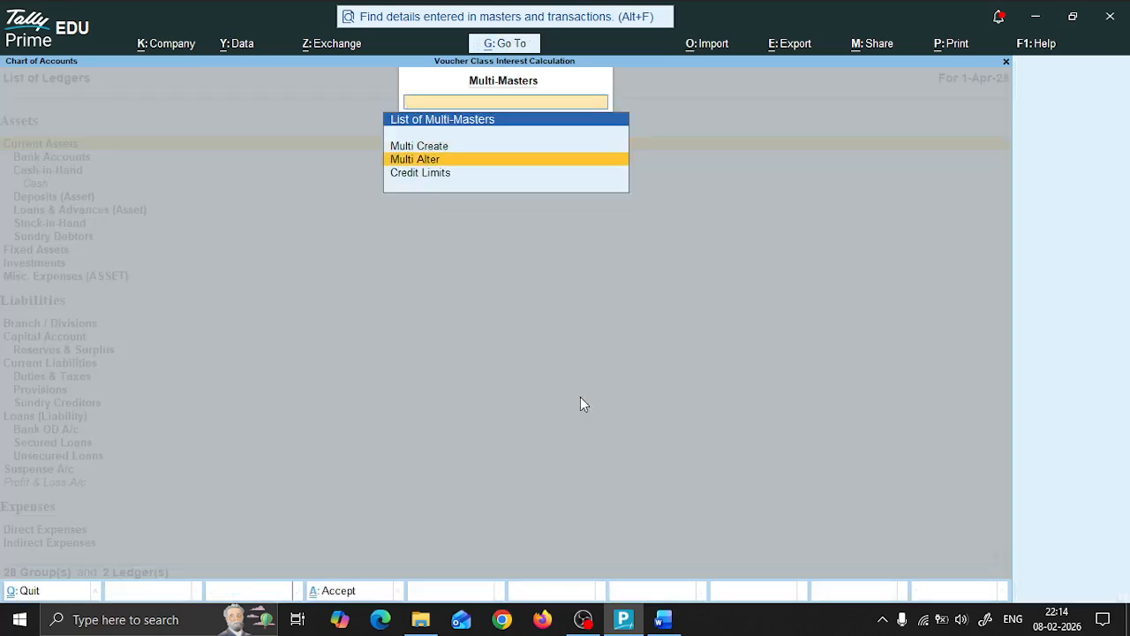
key("Return")
Step: Check the cash figure in the Word question table and set the Cash ledger's opening balance to 12,000 Dr
key("Return")
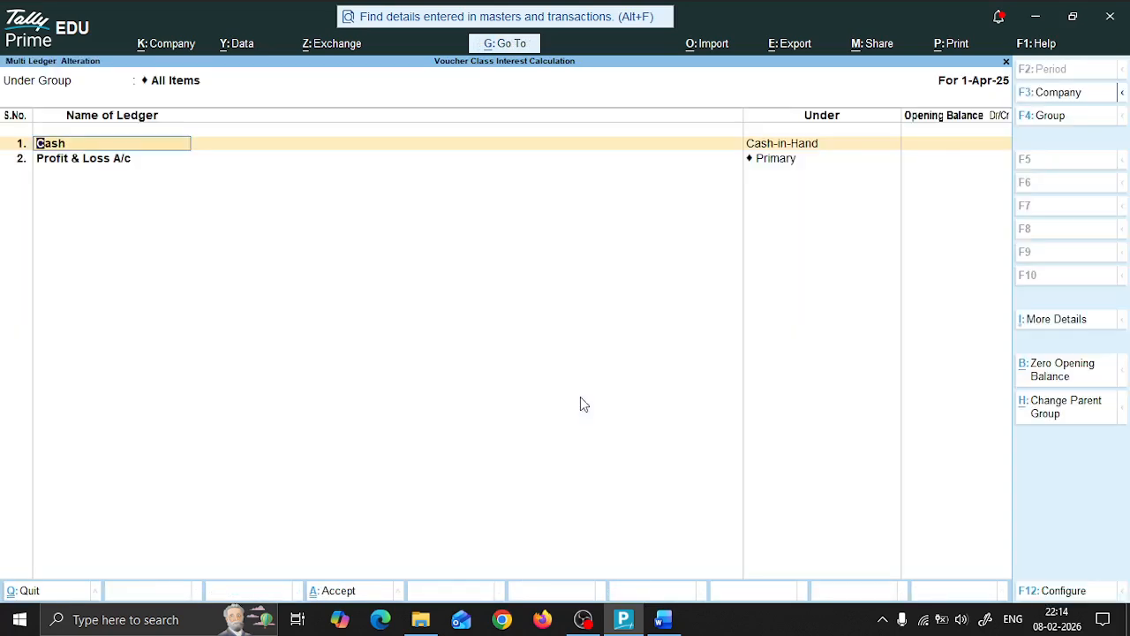
key("Return")
key("alt+Tab")
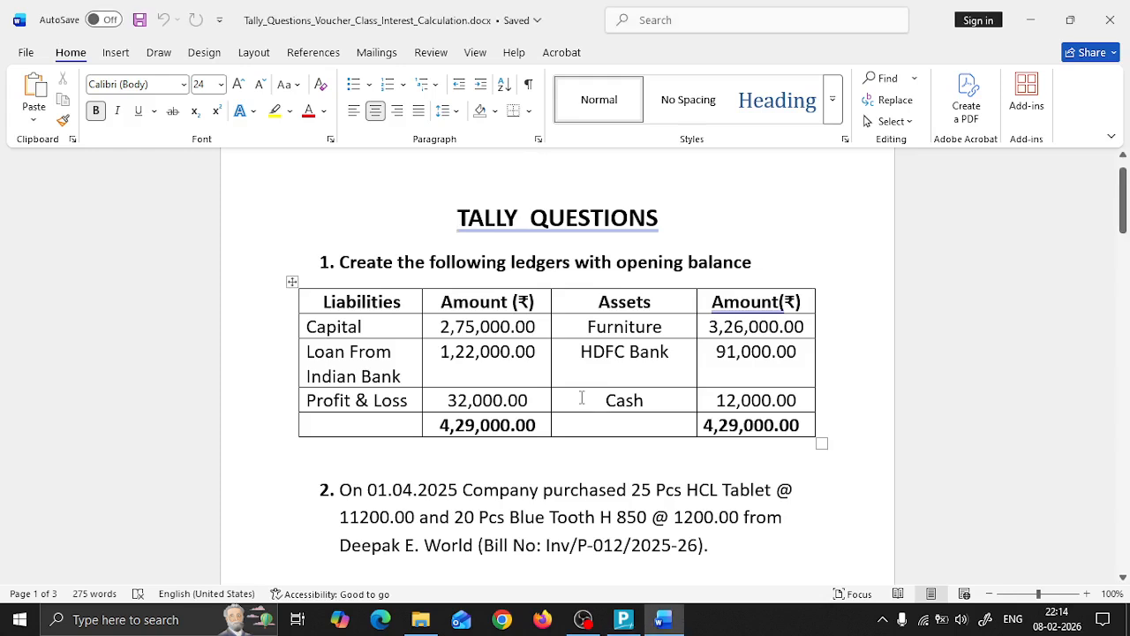
key("alt+Tab")
type("12000")
key("Return")
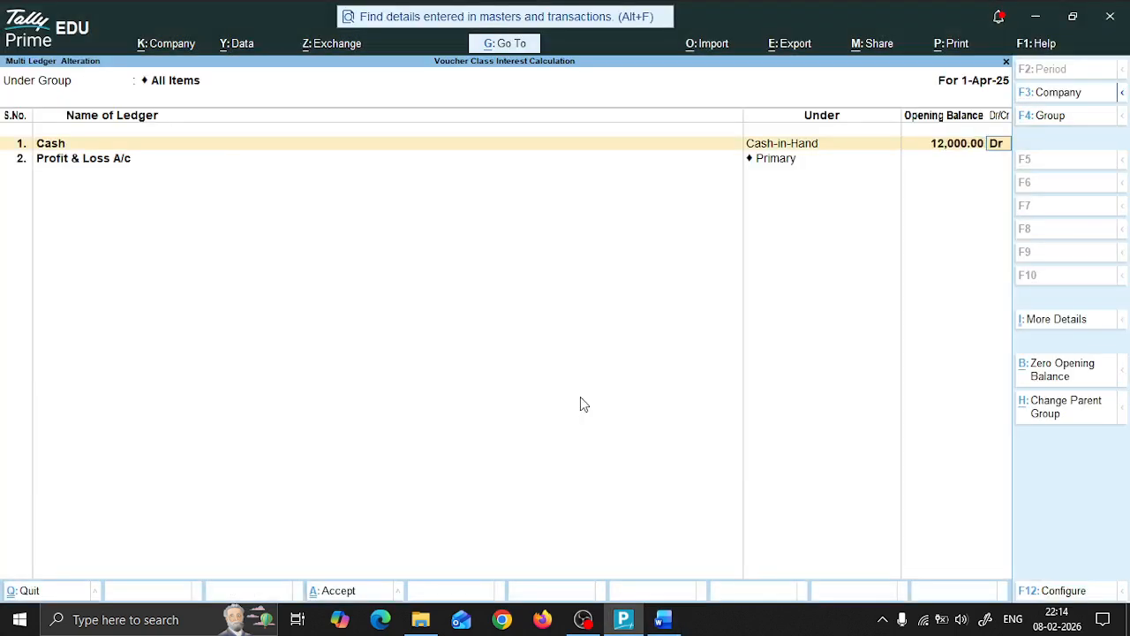
key("Return")
key("Return")
Step: Check the profit figure in the Word question table and set the Profit & Loss A/c opening balance to 32,000 Cr
key("alt+Tab")
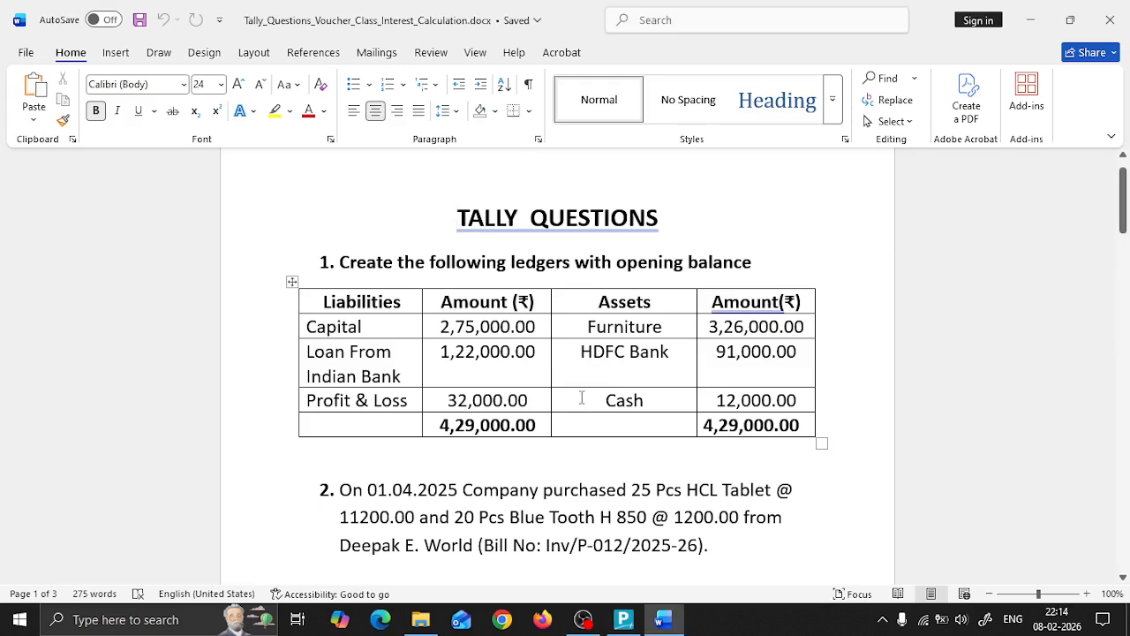
key("alt+Tab")
type("32")
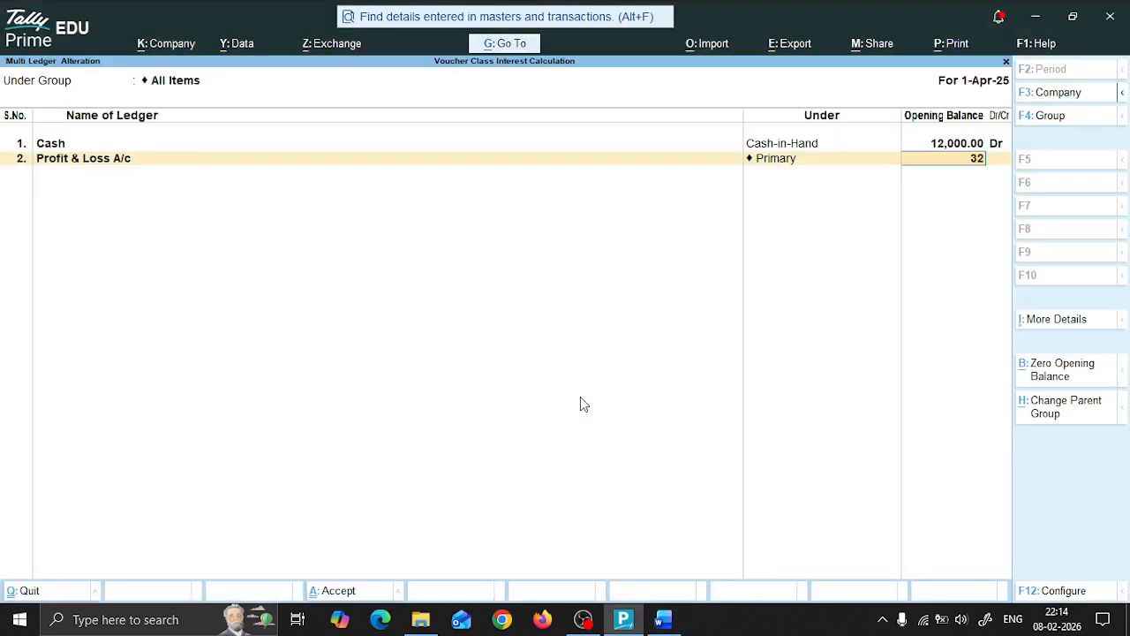
type(",000")
key("Return")
key("Return")
Step: Check the capital figure in the Word question table and add a Capital ledger under Capital Account with opening balance 2,75,000 Cr
key("alt+Tab")
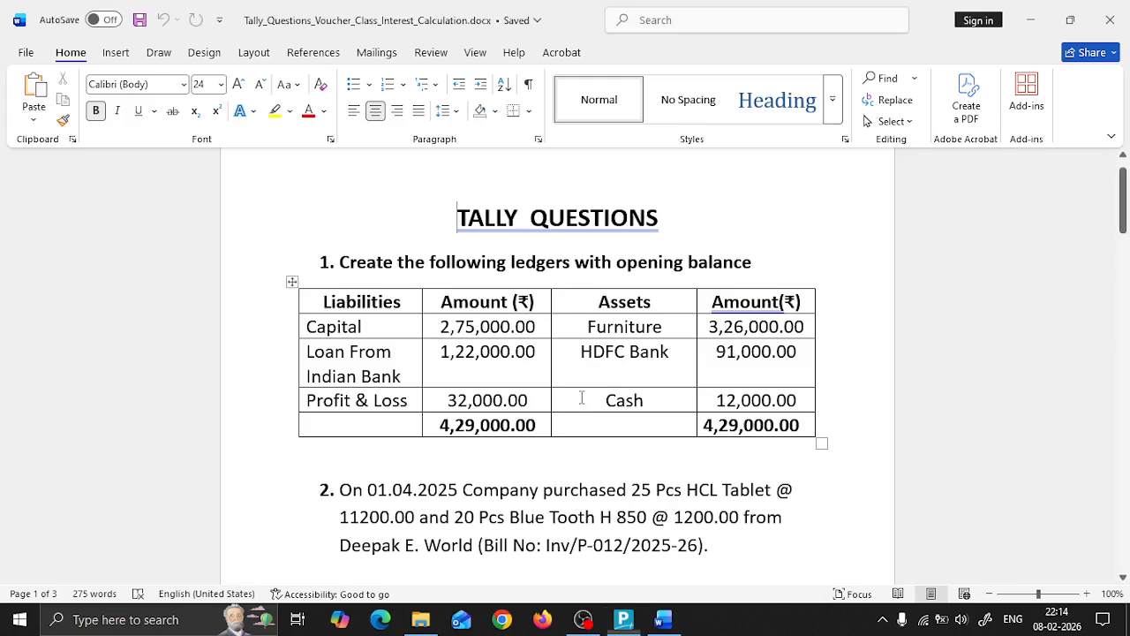
key("alt+Tab")
type("Ca")
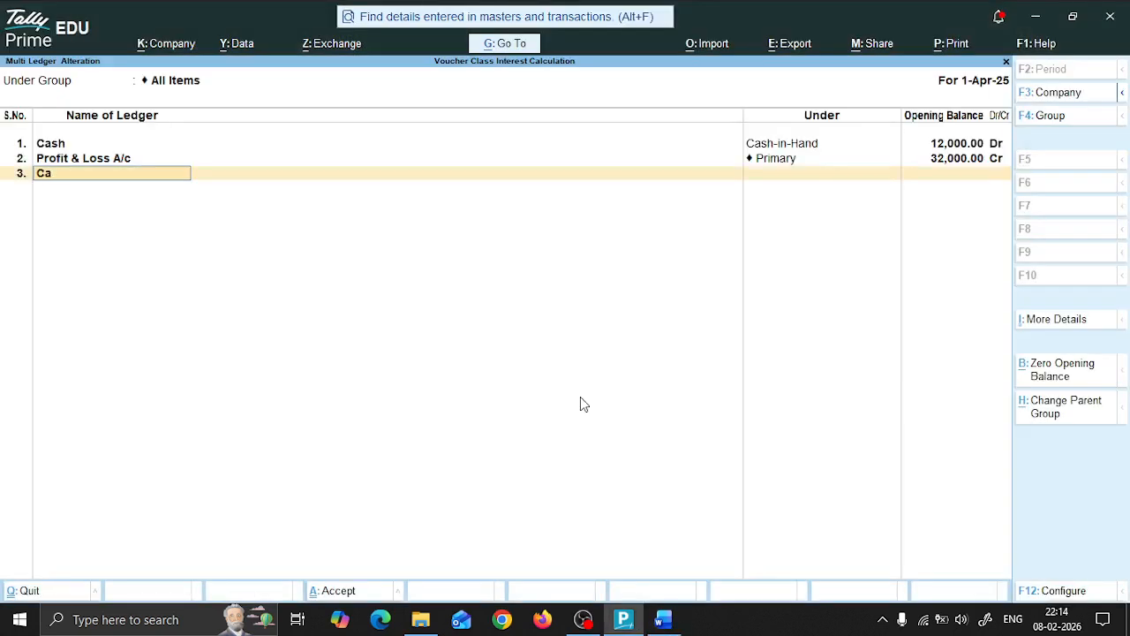
type("pital")
key("Return")
type("Cap")
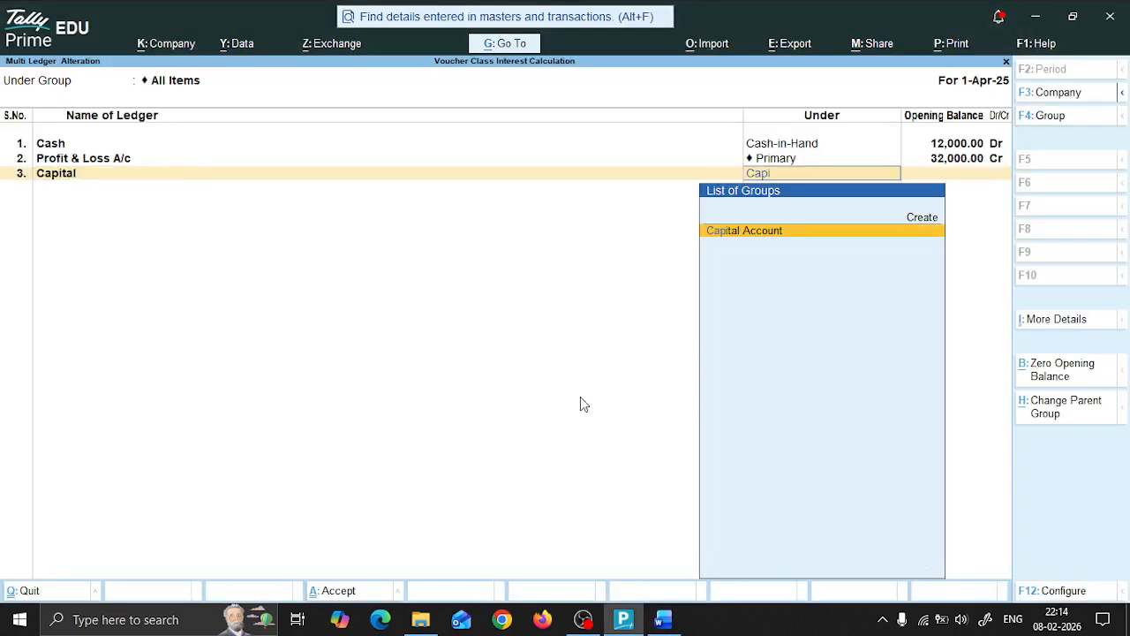
type("i")
key("Return")
type("275000")
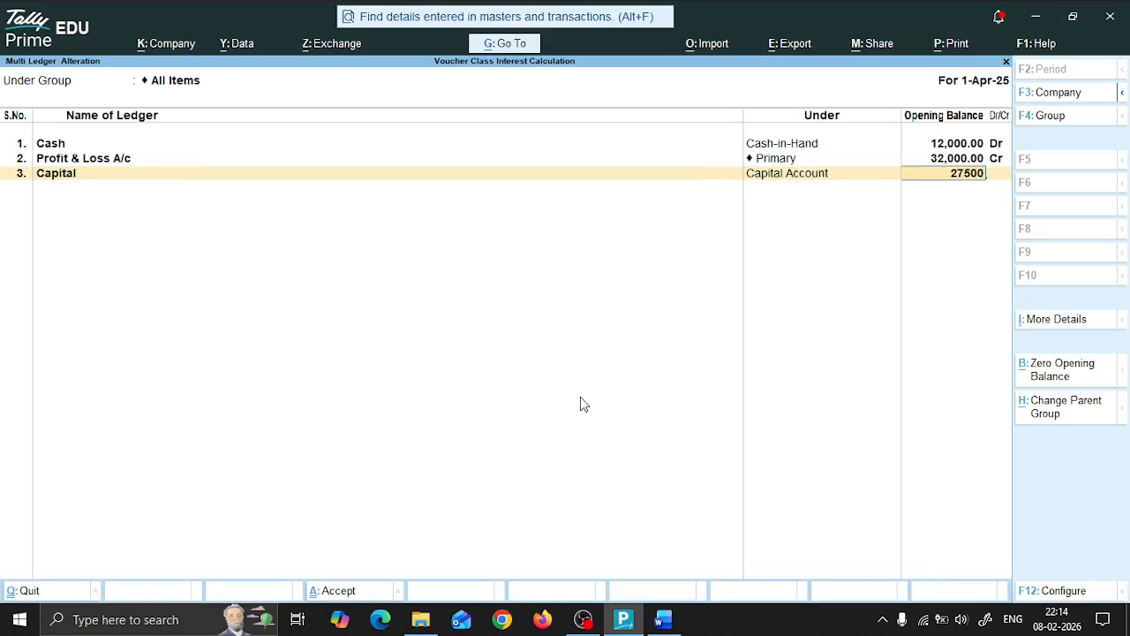
key("Return")
key("Return")
Step: Check the furniture figure in the Word question table and add a Furniture ledger under Fixed Assets with opening balance 3,26,000 Dr
key("alt+Tab")
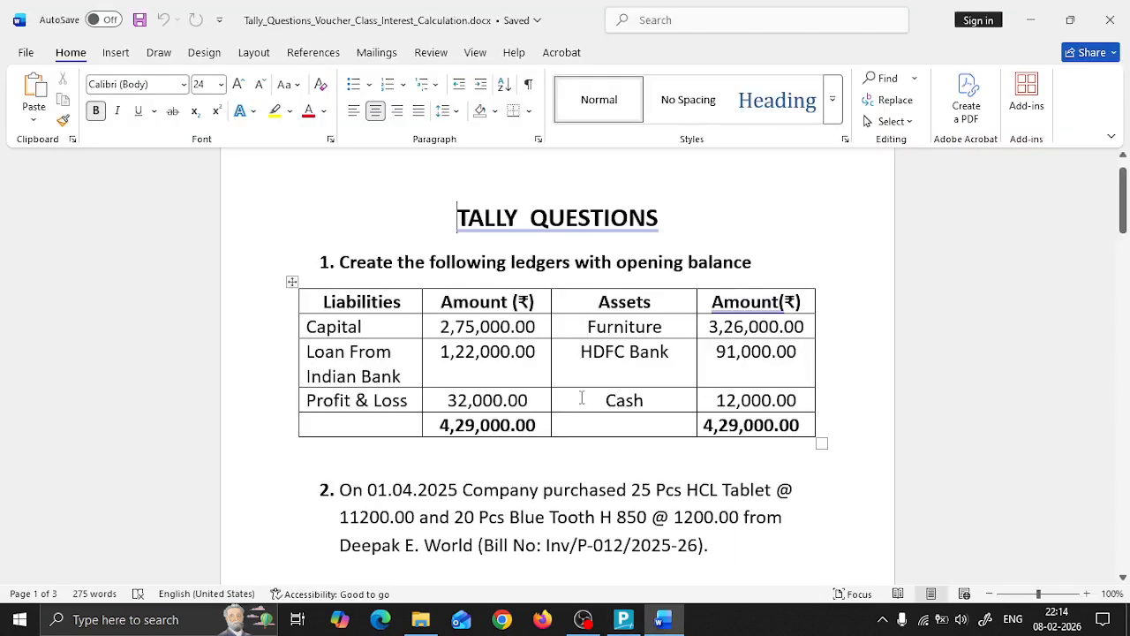
key("alt+Tab")
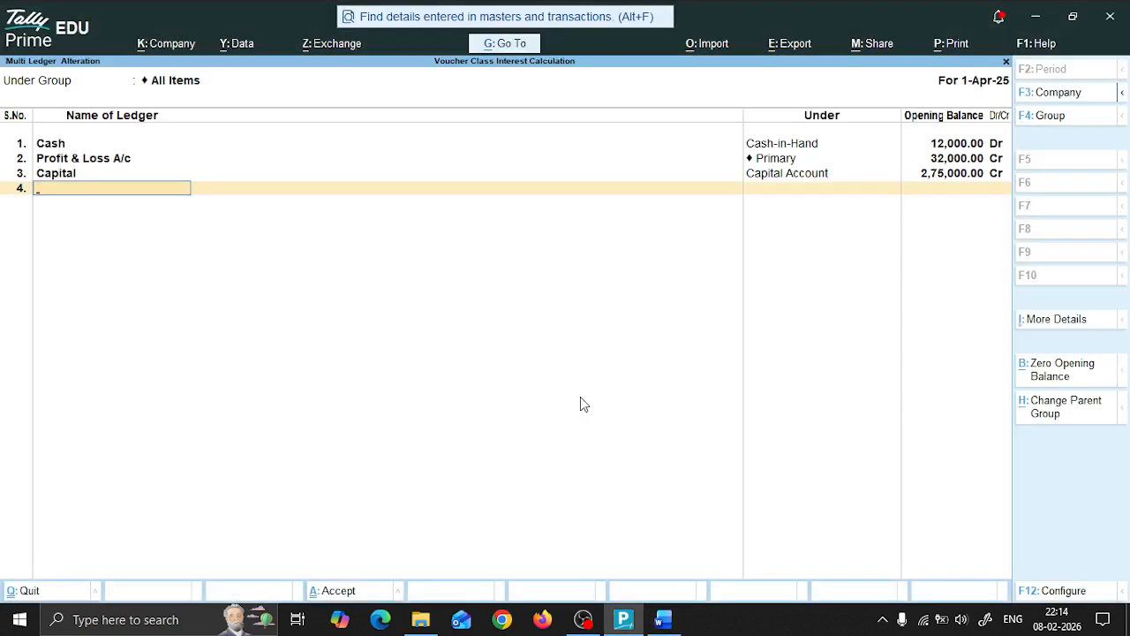
type("Furniture")
key("Return")
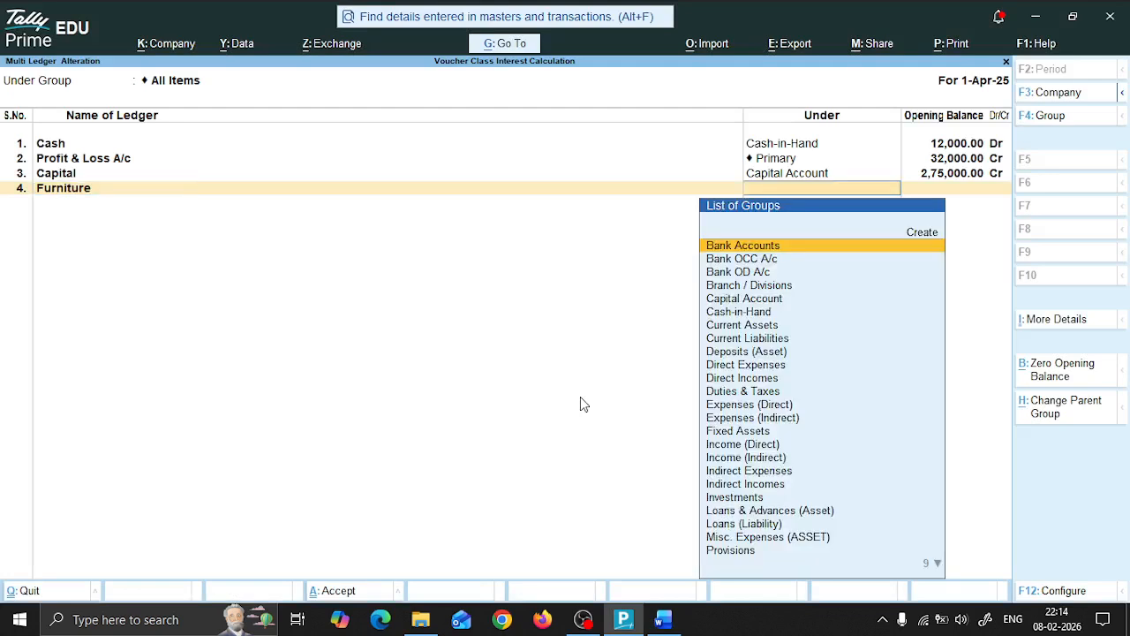
type("fix")
key("Return")
type("326000")
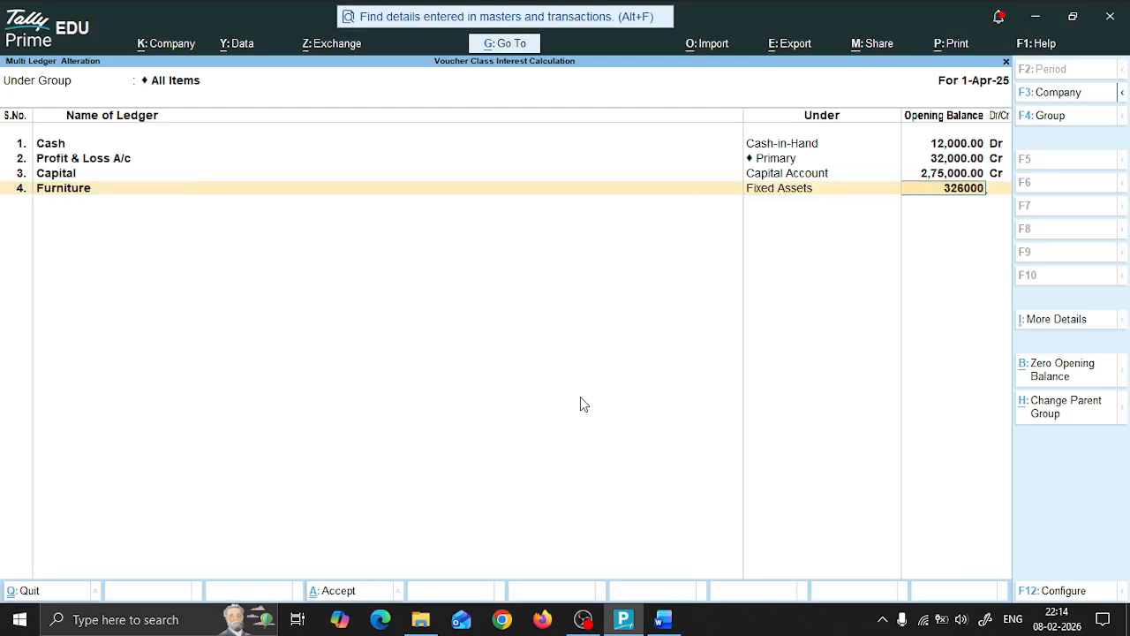
key("Return")
Step: Add the Loan From Indian Bank ledger under Secured Loans with opening balance 1,22,000 Cr, checking the name and figure in the Word document
key("alt+Tab")
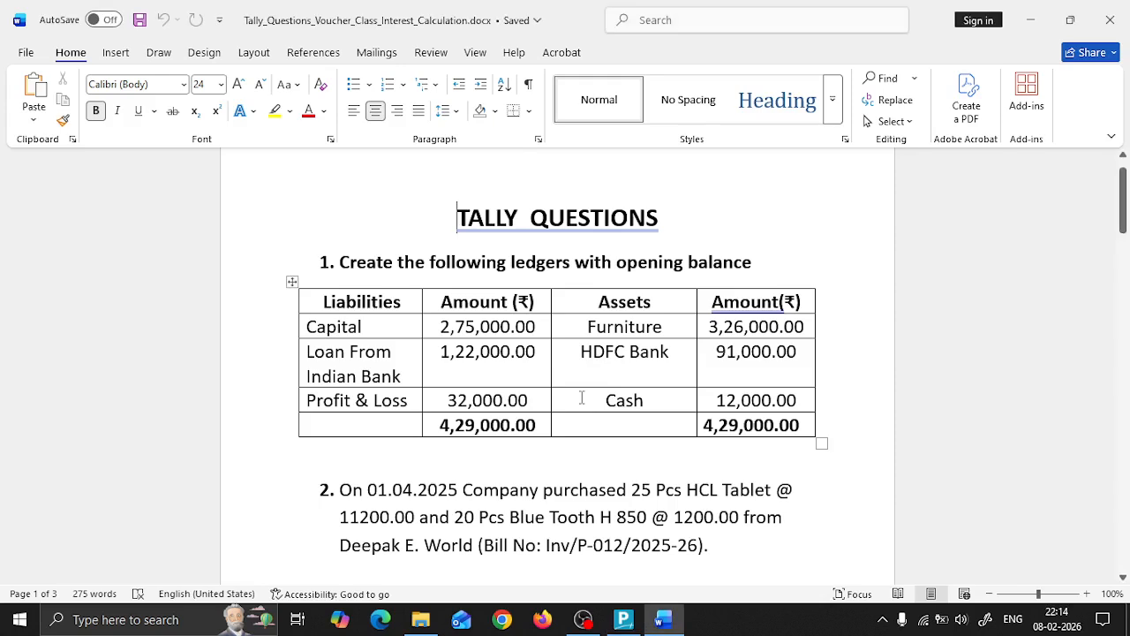
key("alt+Tab")
type("Lo")
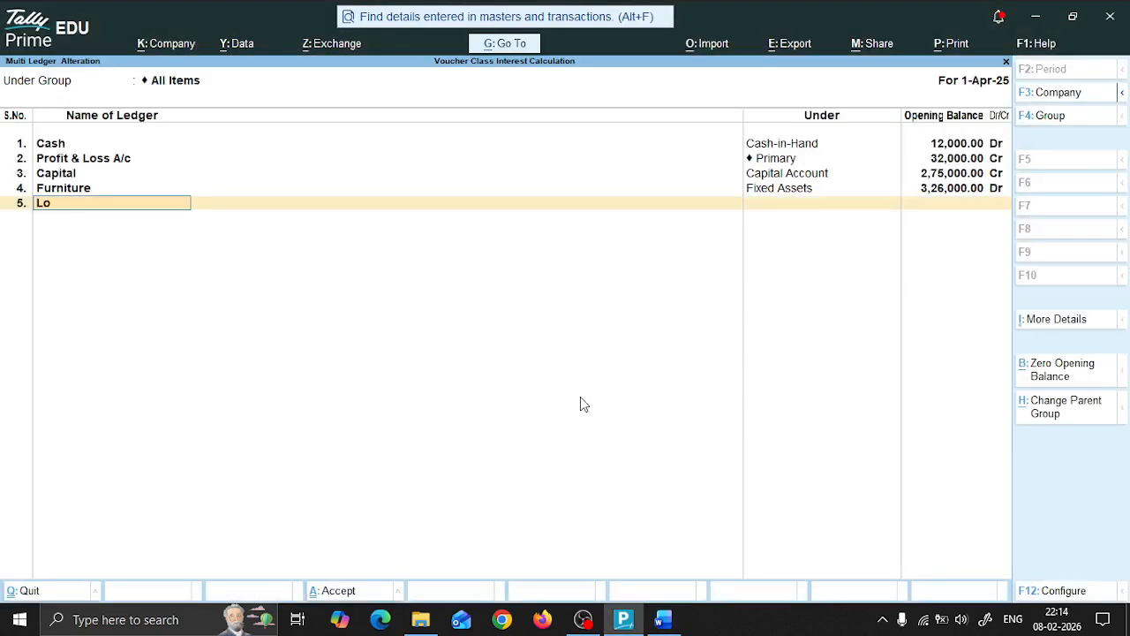
type("an From Indian Bank")
key("Return")
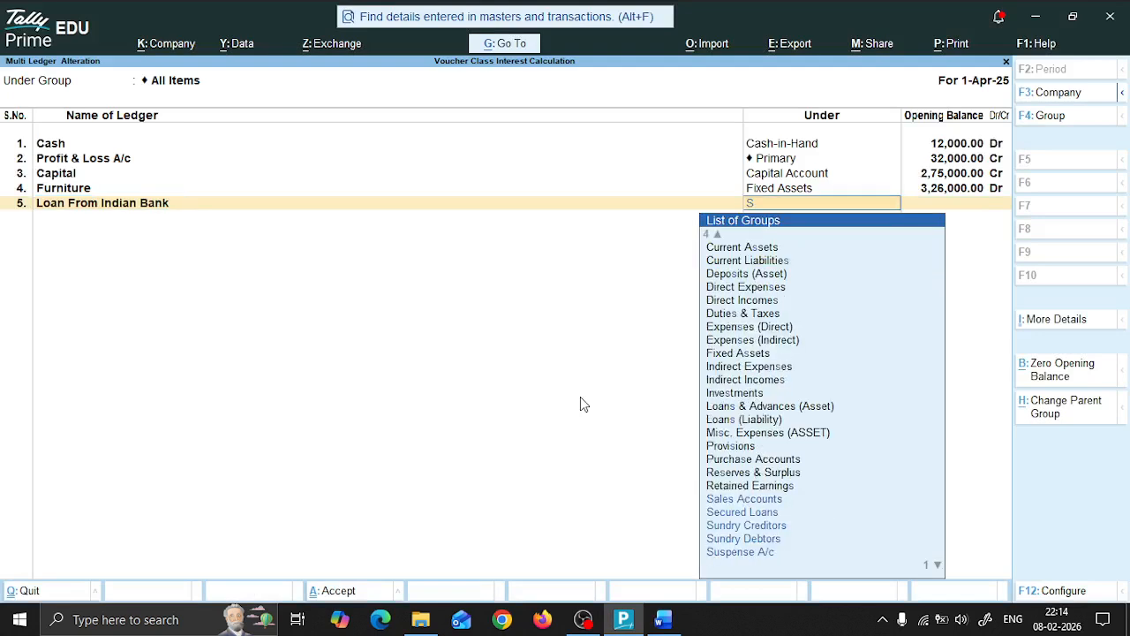
type("sec")
key("Return")
key("alt+Tab")
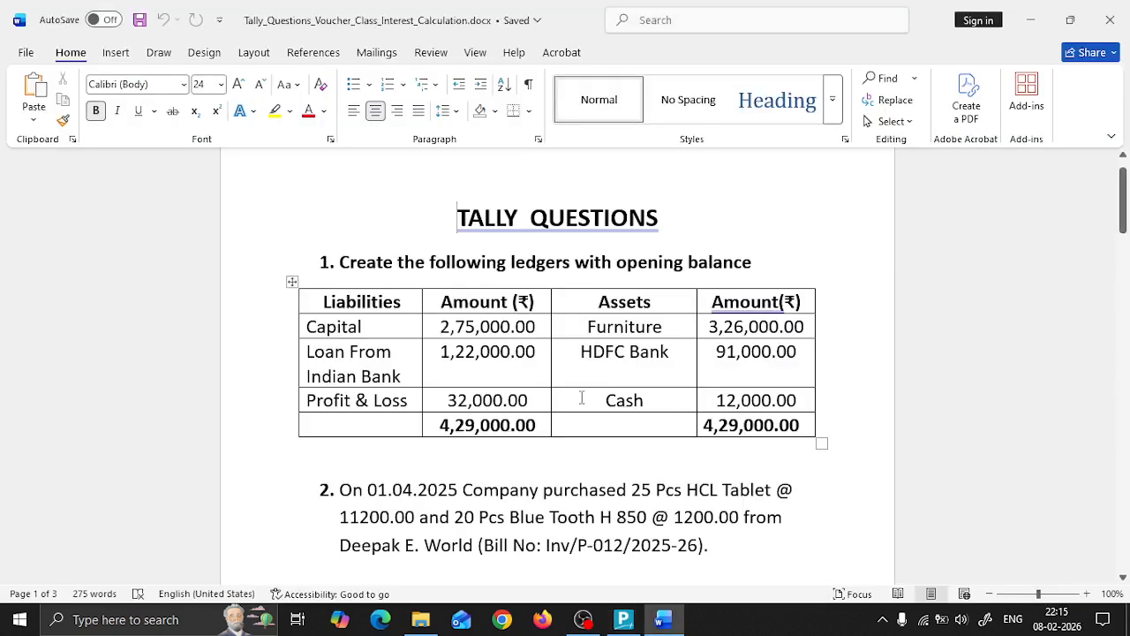
key("alt+Tab")
type("1,22,0")
type("000")
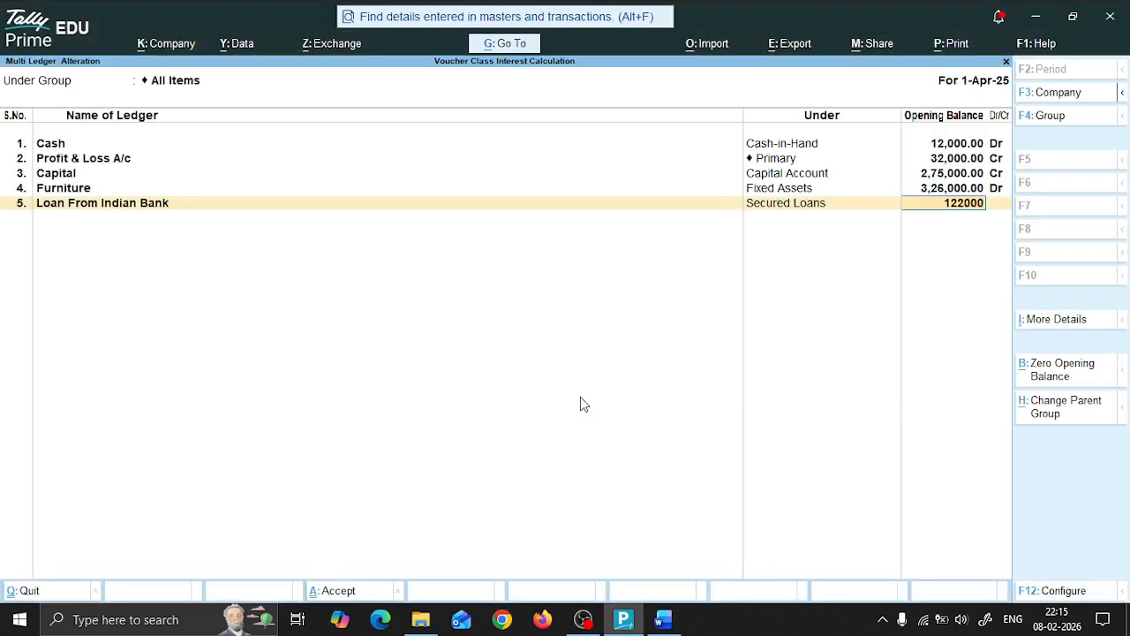
key("Return")
key("Return")
Step: Check the Word question table, add an HDFC Bank ledger under Bank Accounts with opening balance 91,000 Dr, and save the ledger list
key("alt+Tab")
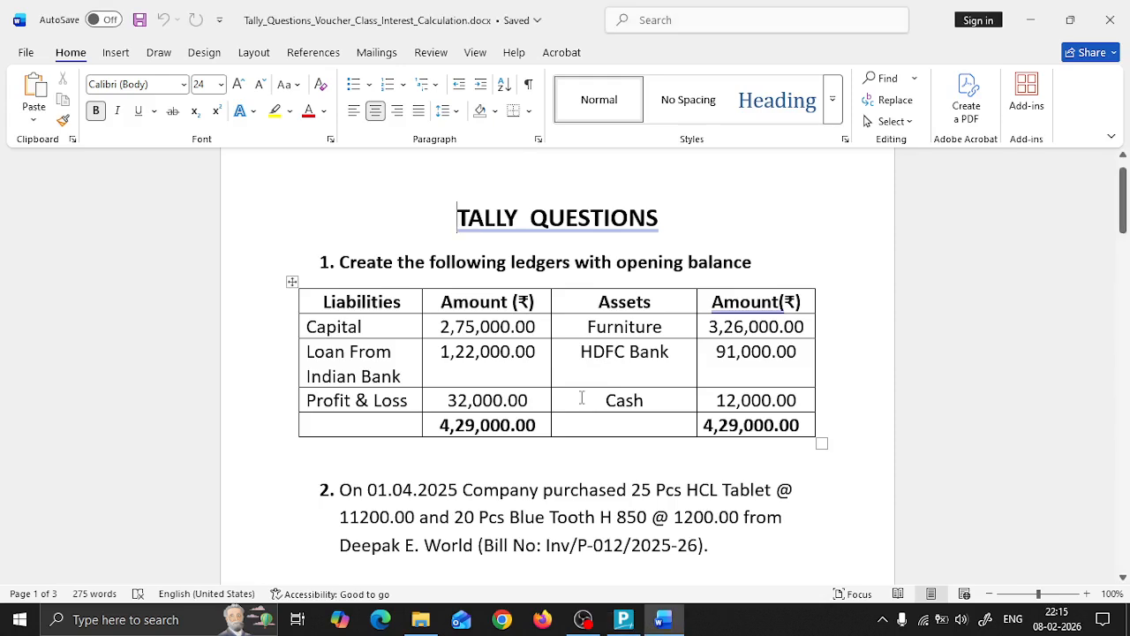
key("alt+Tab")
type("HDFC Bank")
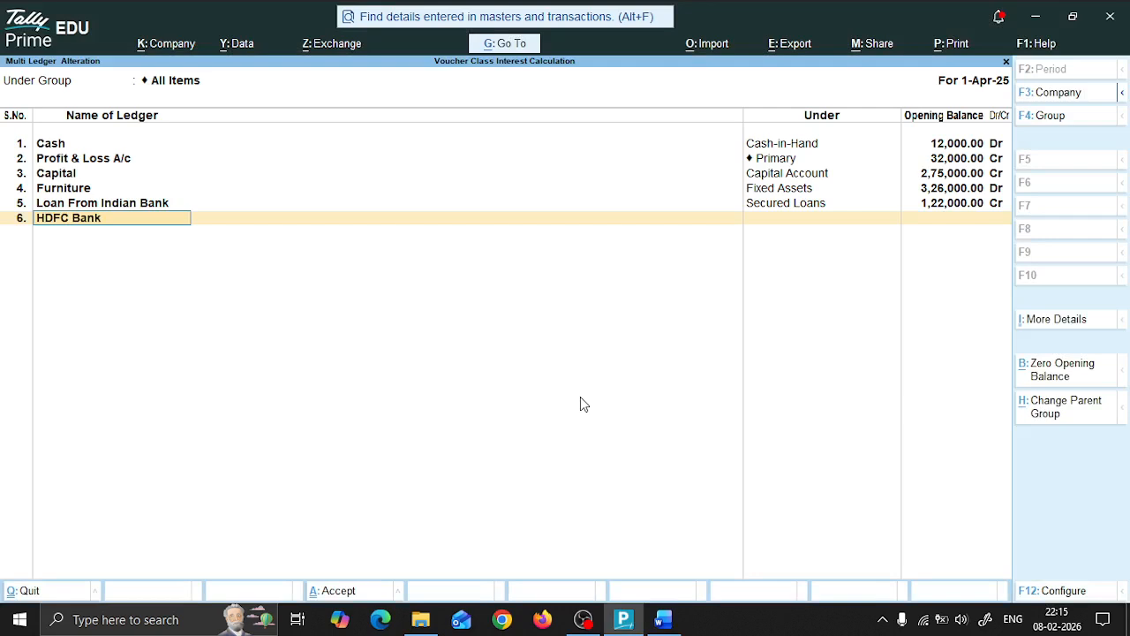
key("Return")
type("Bank")
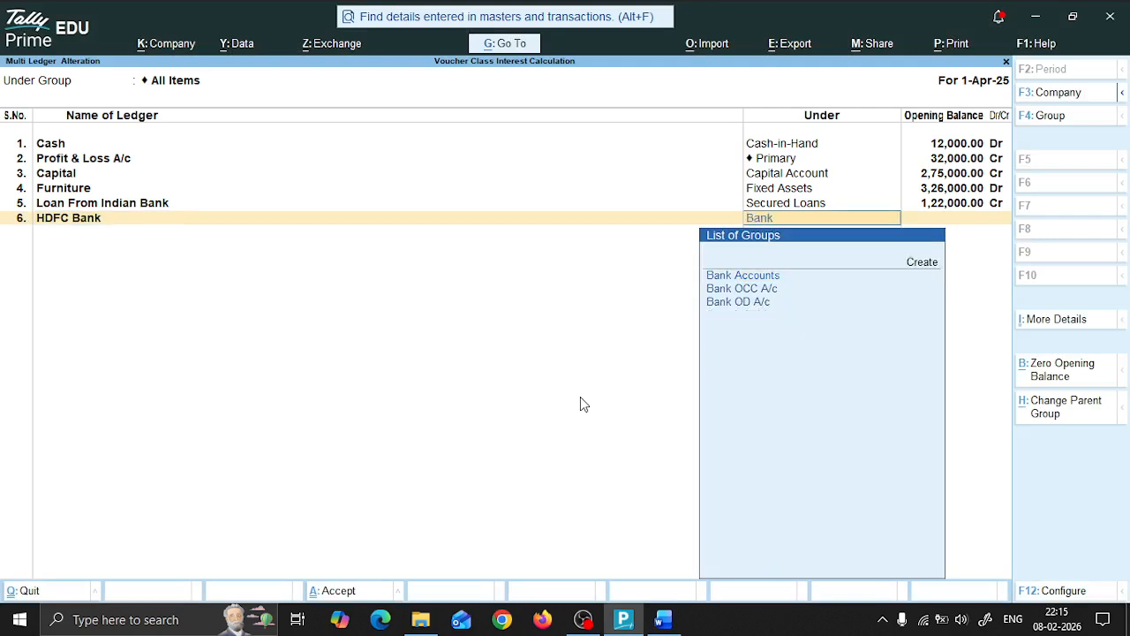
key("Return")
type("91,000")
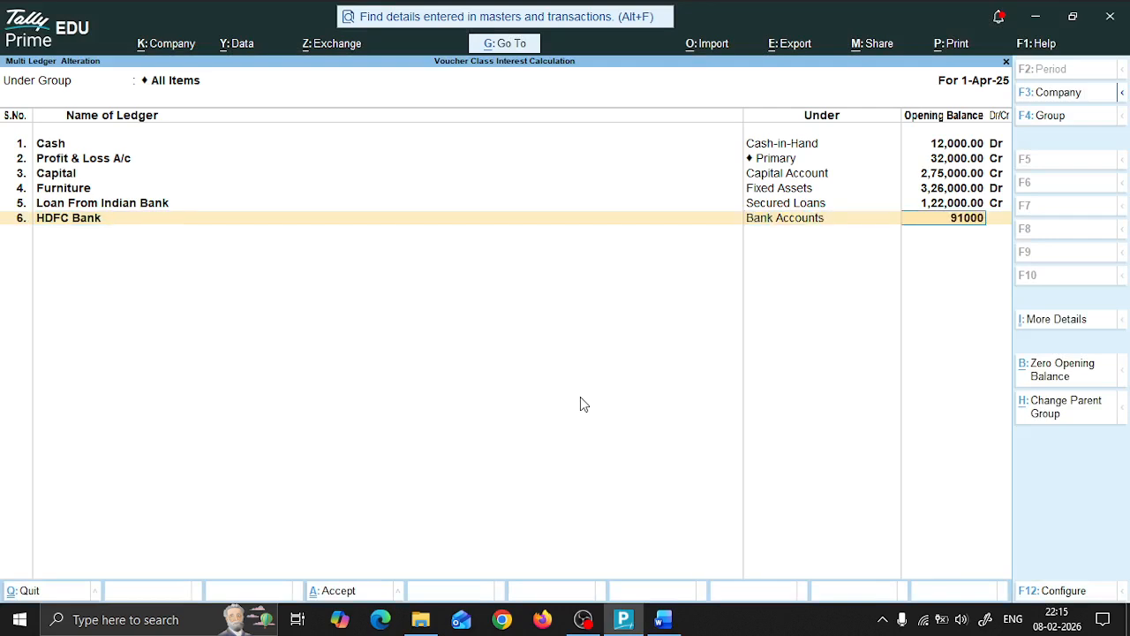
key("Return")
key("Return")
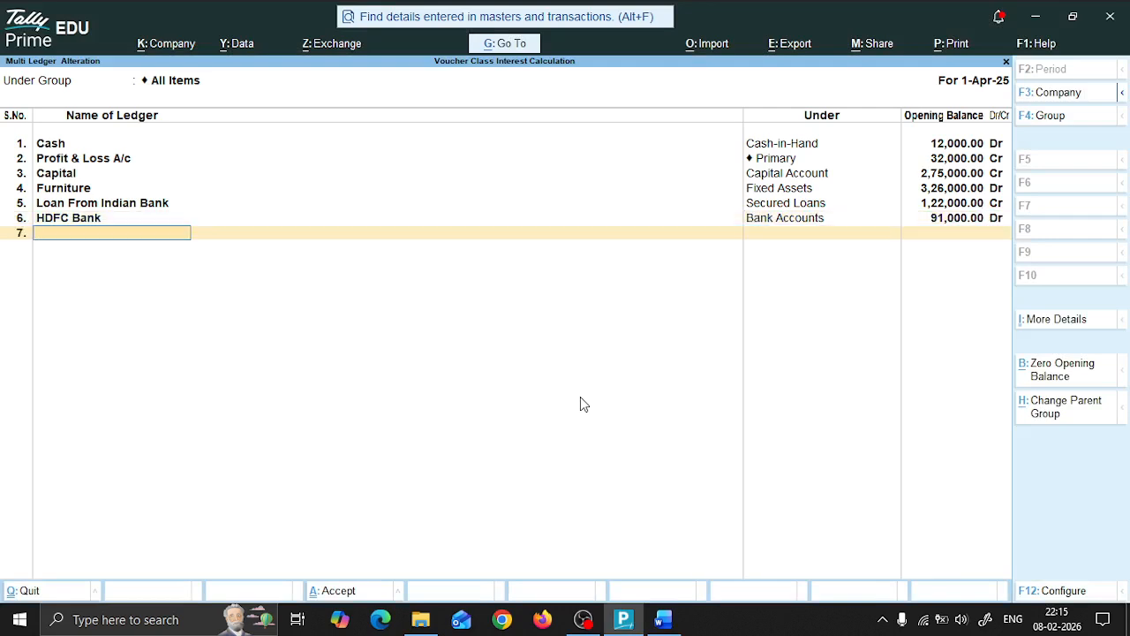
key("ctrl+a")
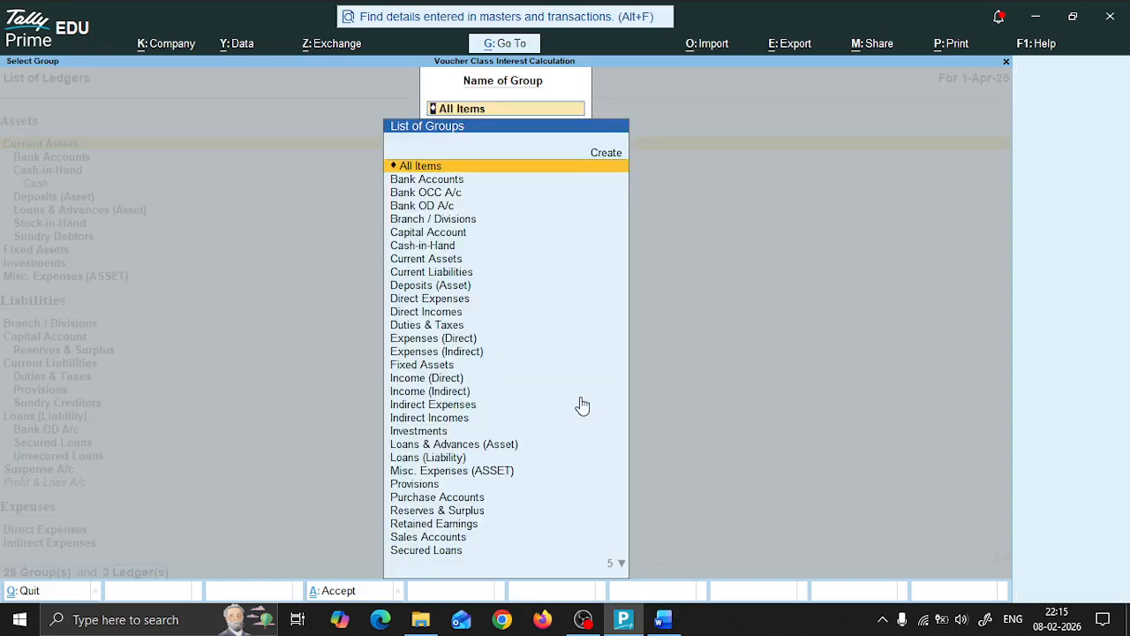
Step: Leave the Chart of Accounts and open the Balance Sheet to check the opening balance totals
key("Escape")
key("Escape")
key("Down")
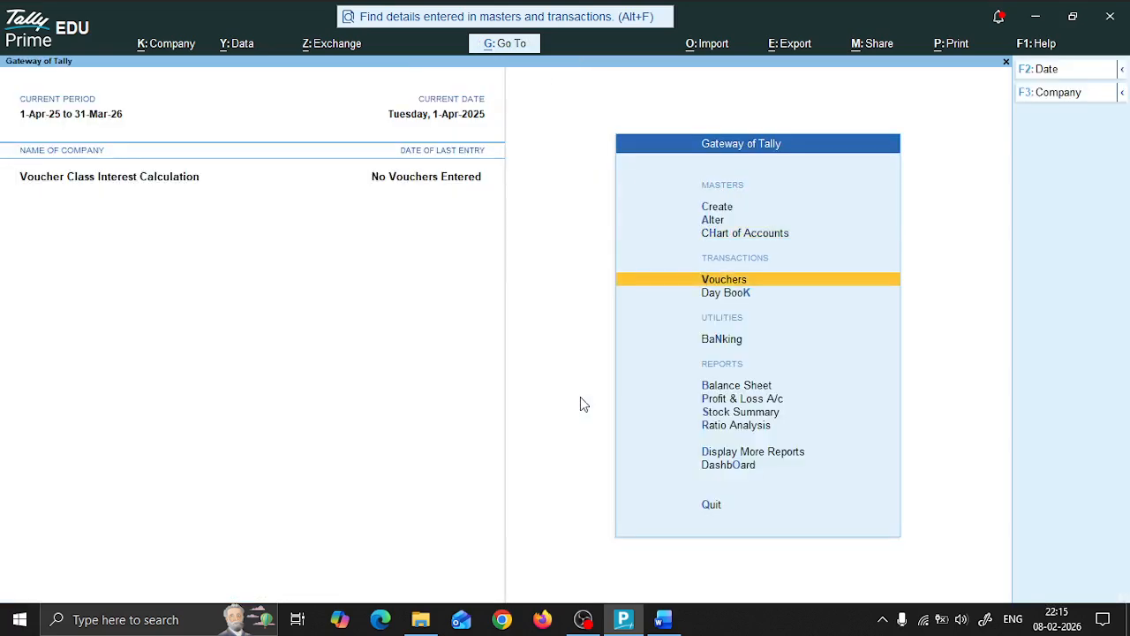
key("Down")
key("Down")
key("Down")
key("Return")
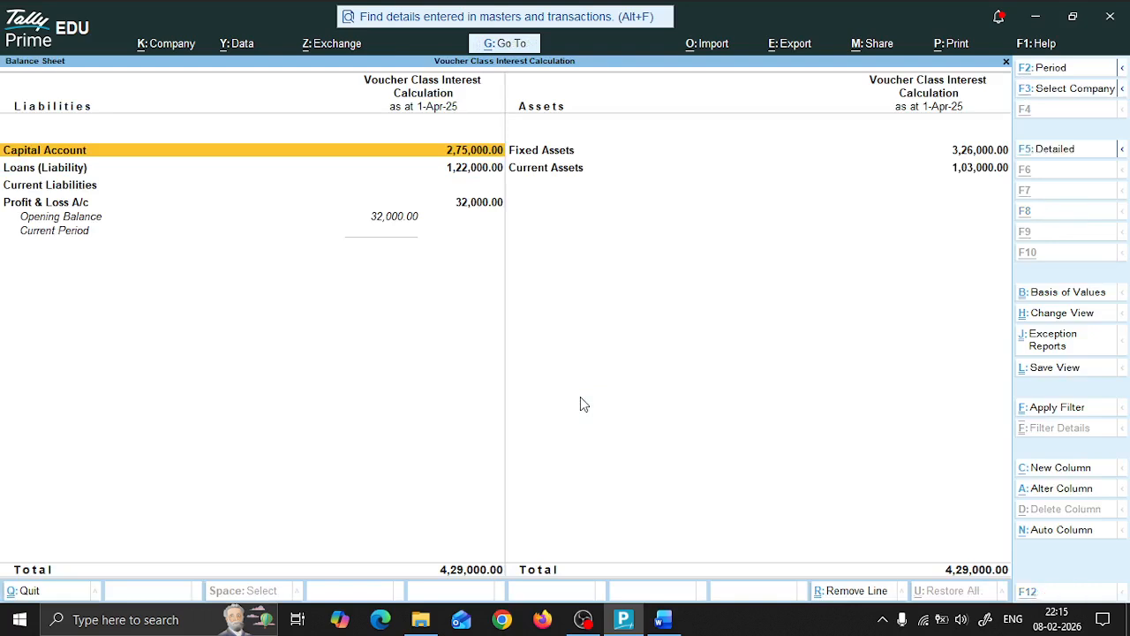
Step: Read the purchase transaction in question 2 of the Word document and close the Balance Sheet in TallyPrime
key("alt+Tab")
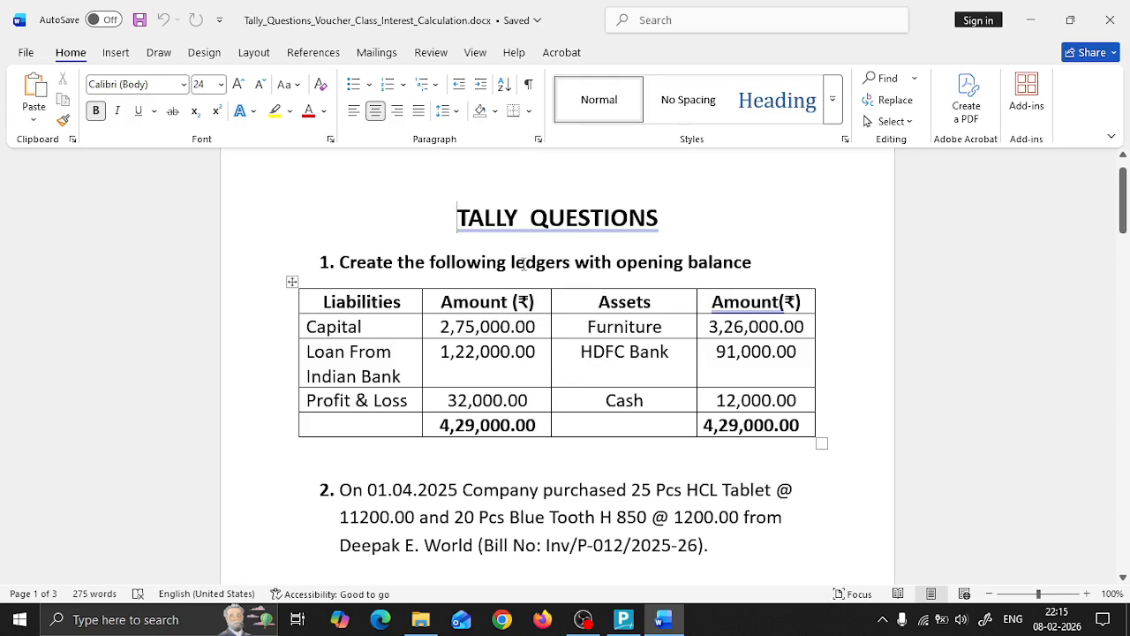
scroll(572, 305, "down", 2)
scroll(572, 304, "down", 2)
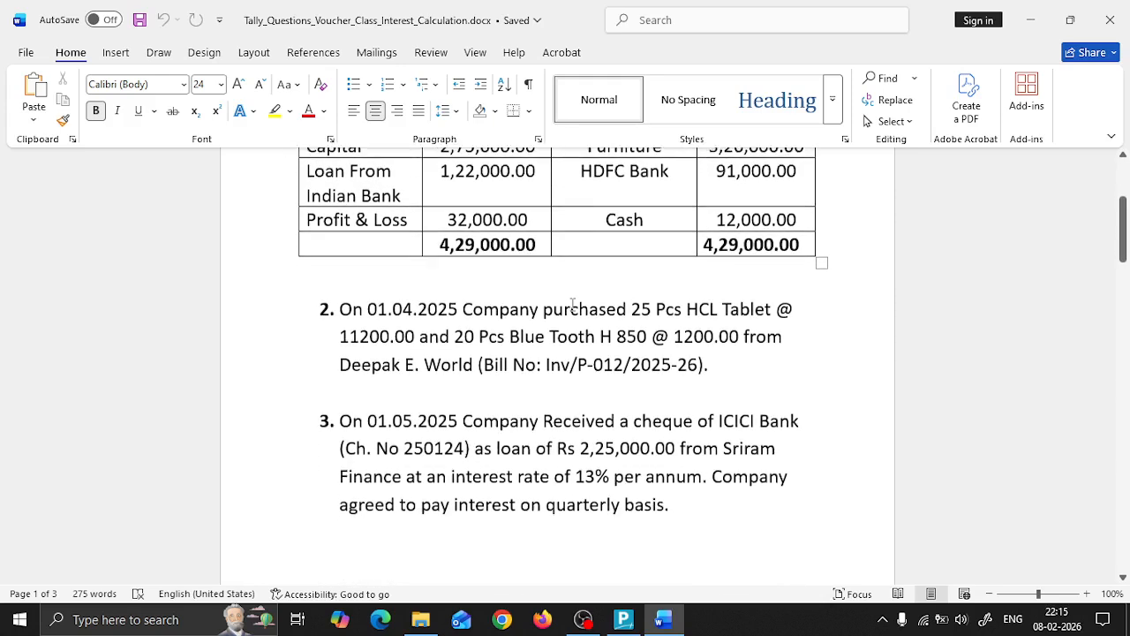
scroll(572, 304, "up", 1)
scroll(572, 305, "down", 1)
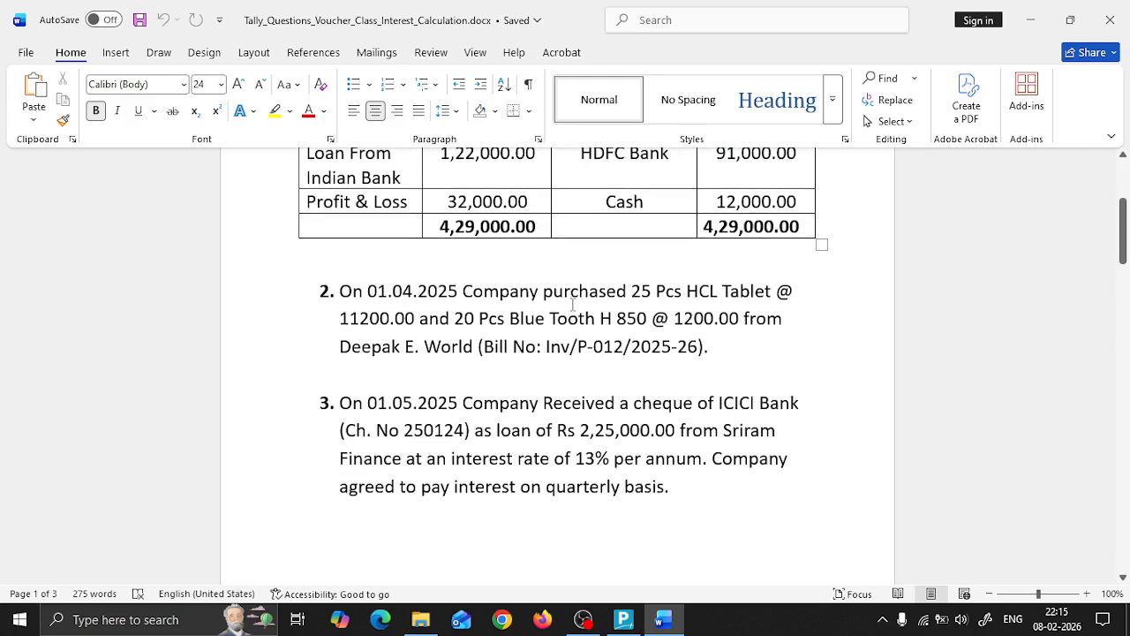
key("alt+Tab")
key("Escape")
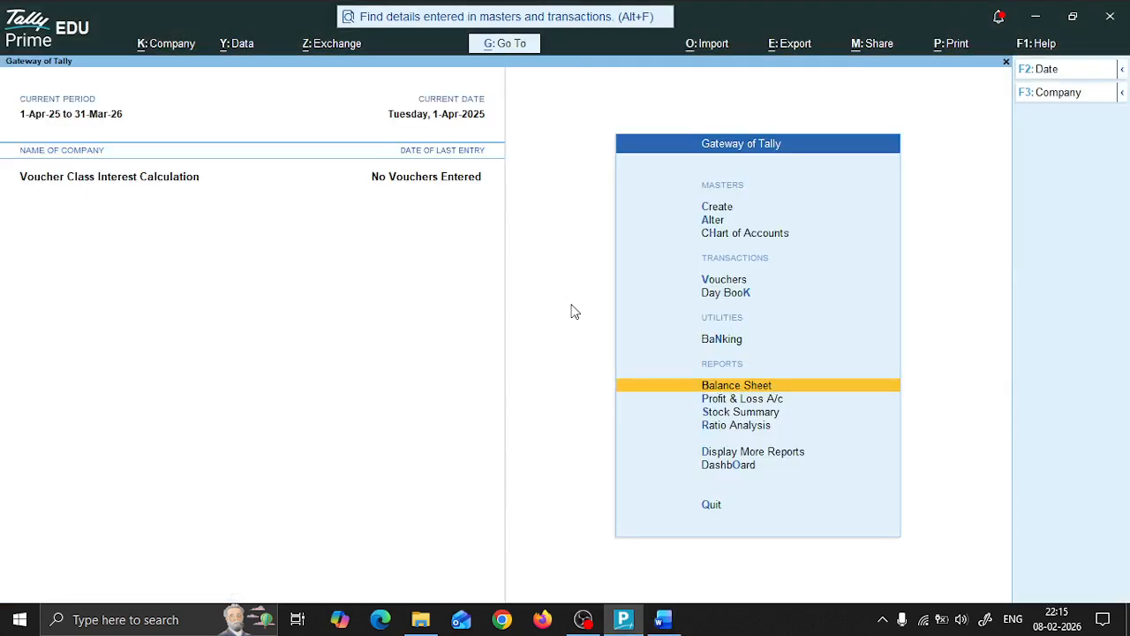
key("alt+Tab")
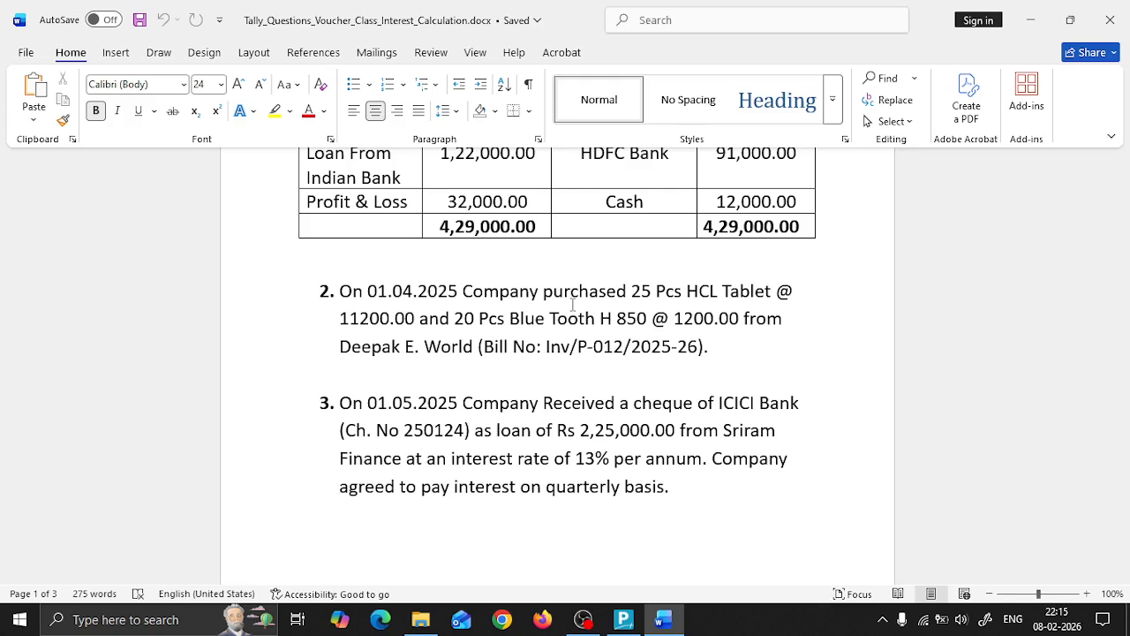
key("alt+Tab")
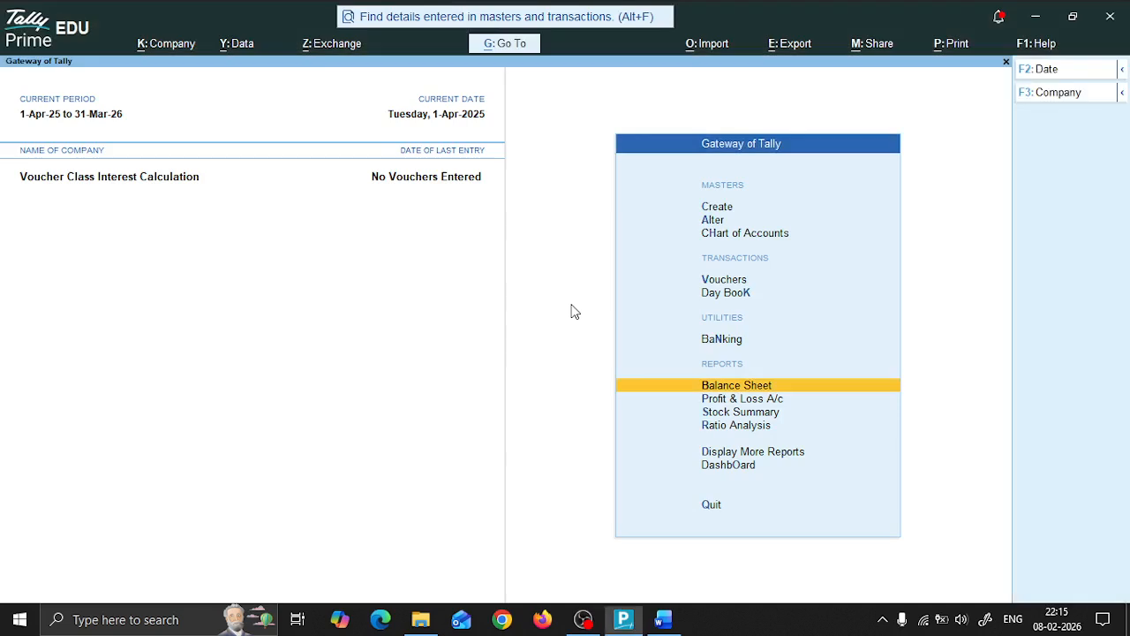
Step: Open voucher entry from the Gateway of Tally and switch to a new Purchase voucher
key("Up")
key("Up")
key("Up")
key("Return")
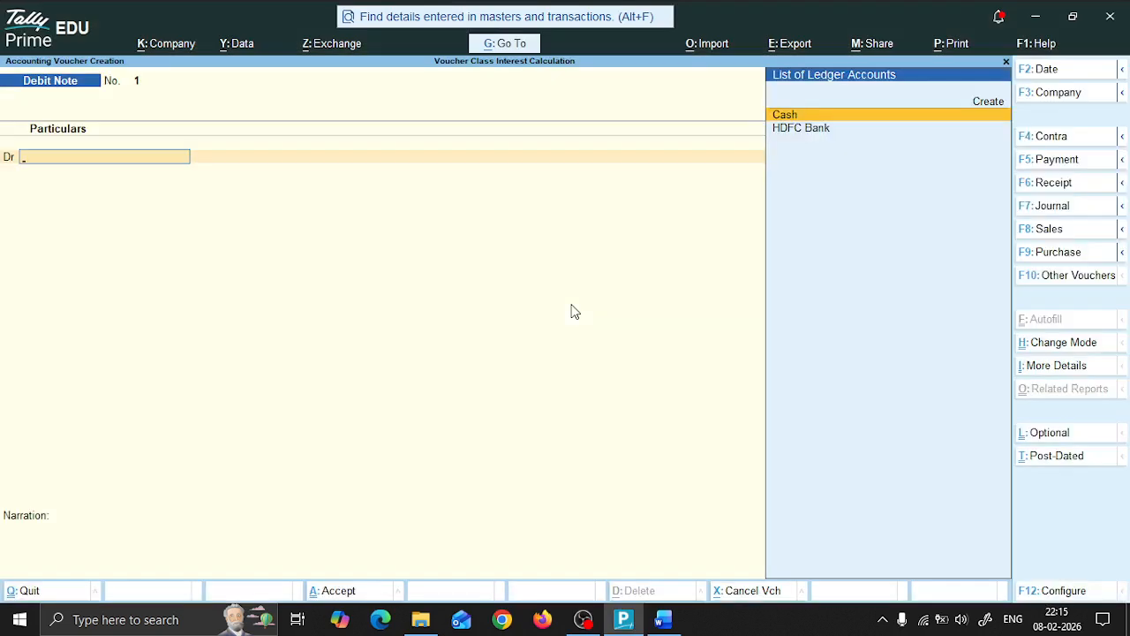
key("F9")
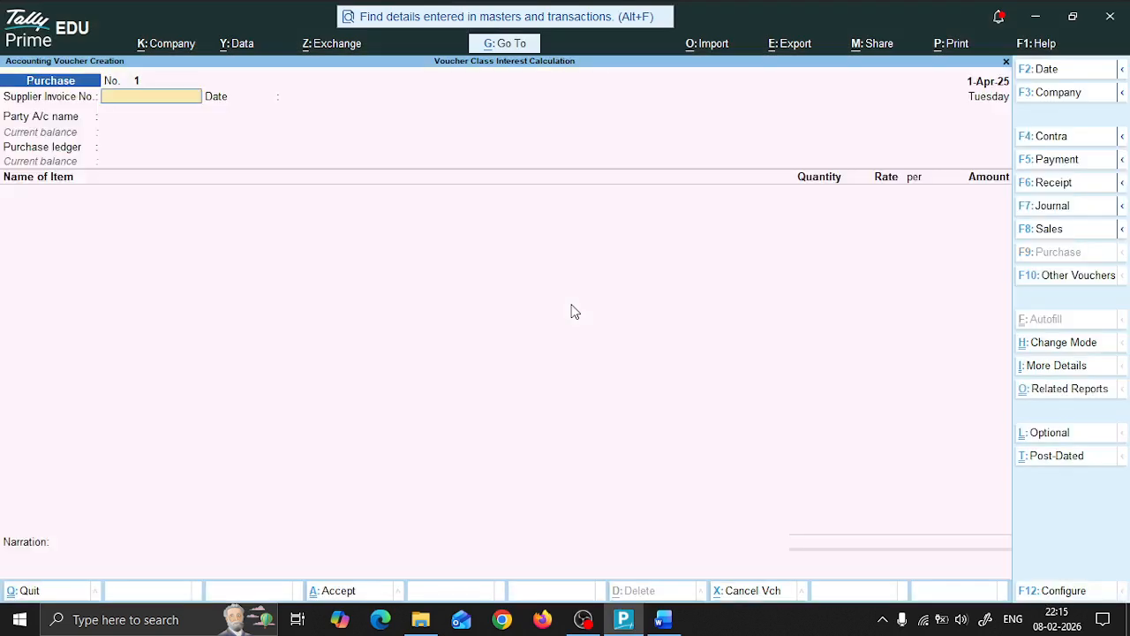
Step: Look up the bill number in Word and set the purchase voucher's supplier invoice number to Inv/P-012/25-26, dated 1-Apr-25
key("alt+Tab")
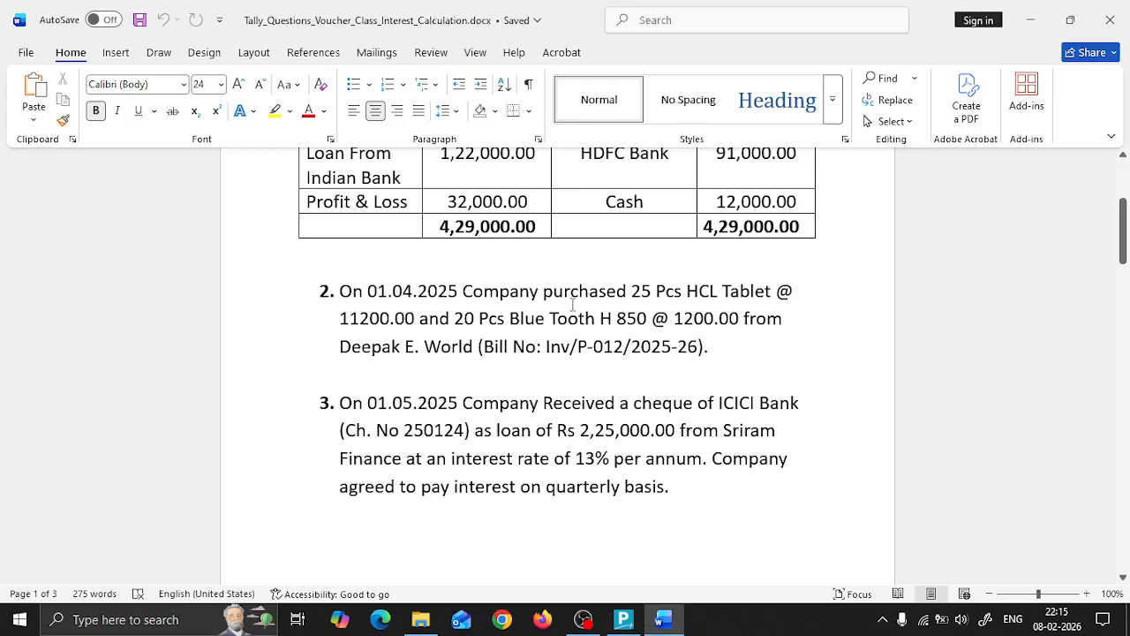
key("alt+Tab")
type("Inv")
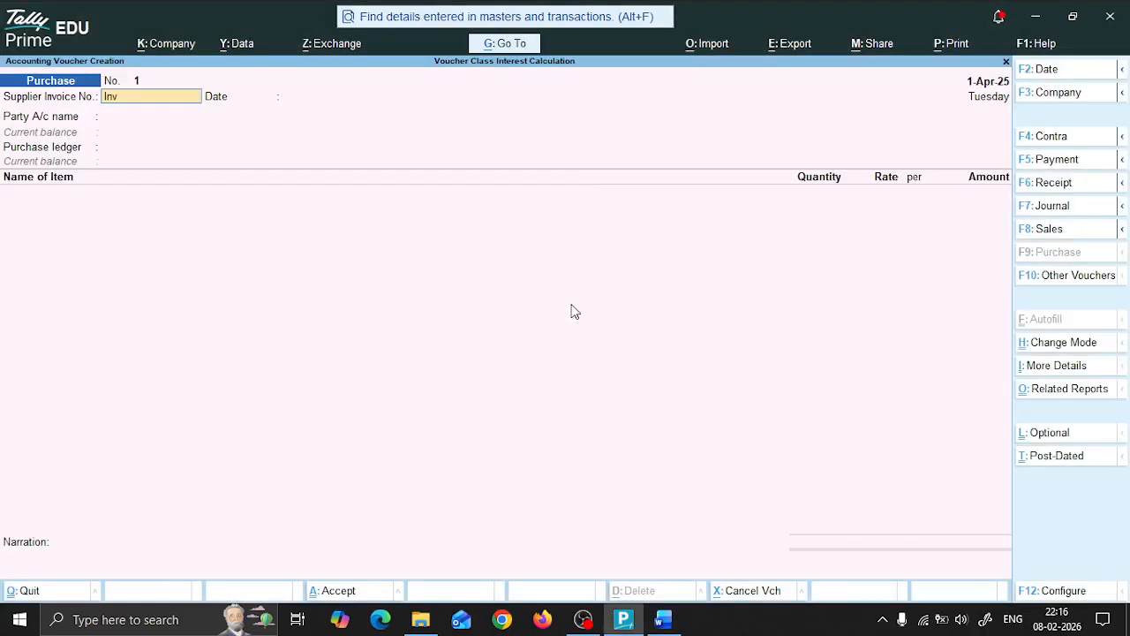
type("/P-012/")
key("alt+Tab")
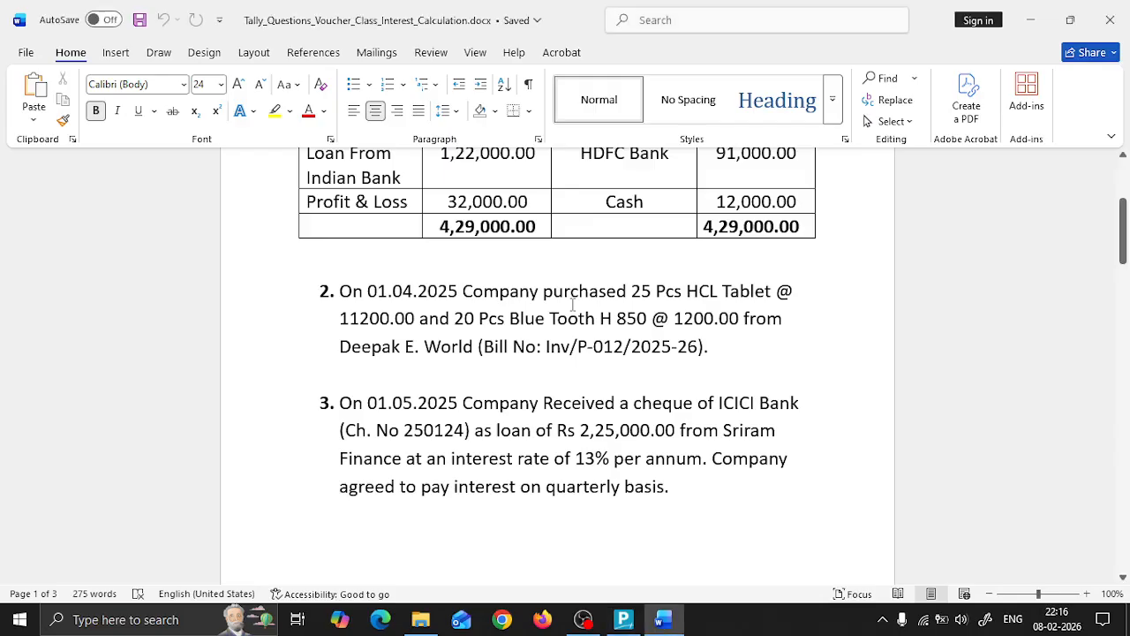
key("alt+Tab")
type("5-26")
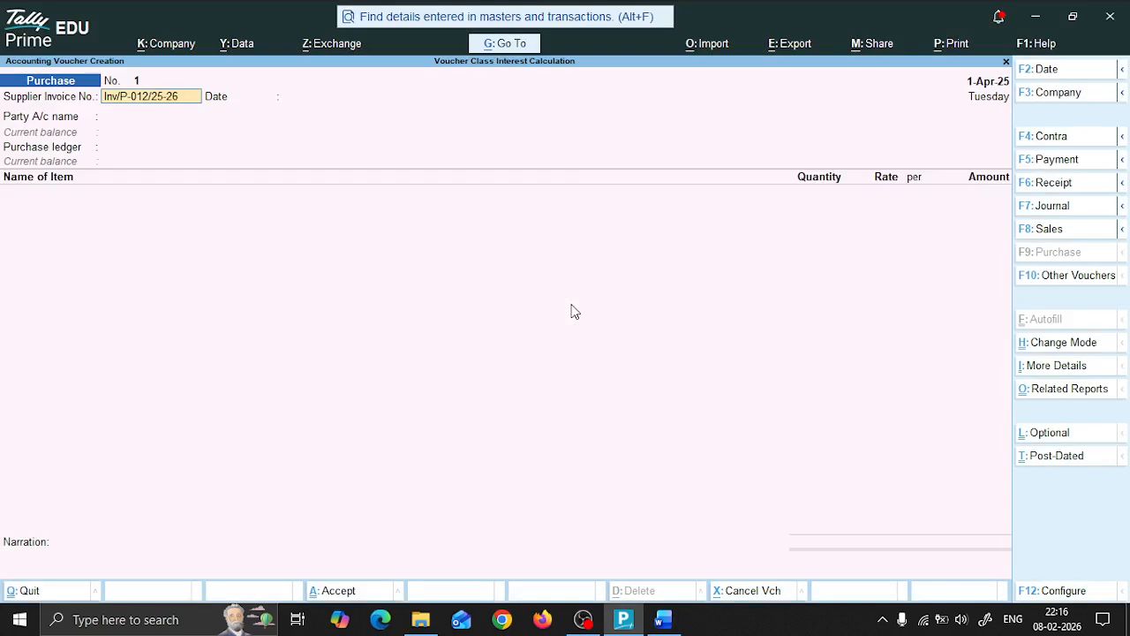
key("Return")
key("Return")
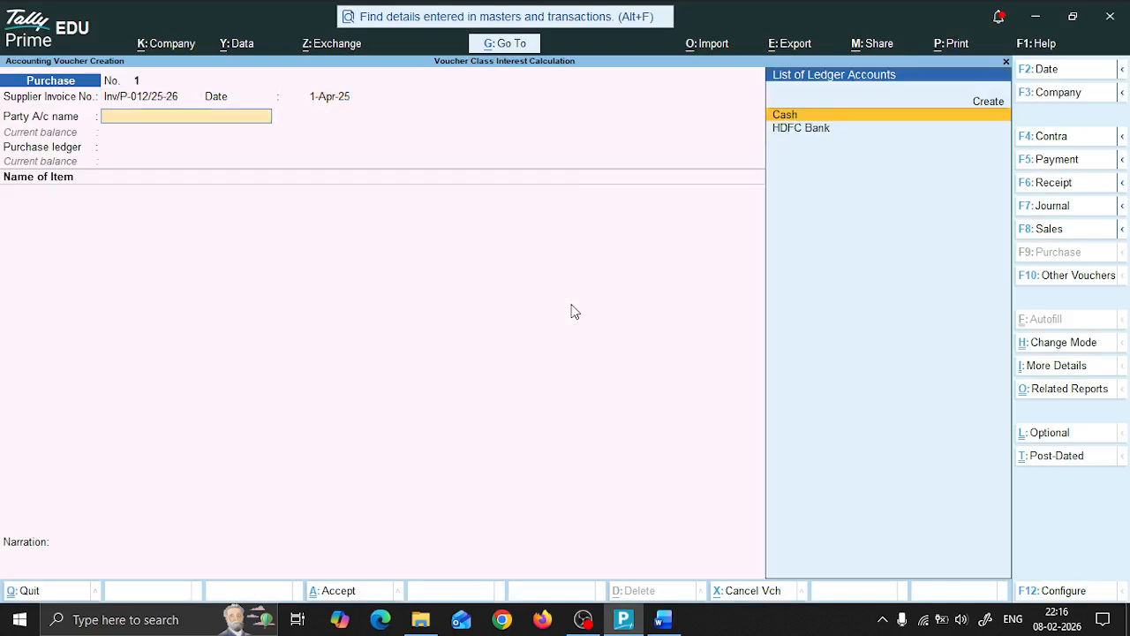
Step: Start a new party ledger named Deepak E World from the purchase voucher and place it under Sundry Creditors
key("alt+c")
type("Deep")
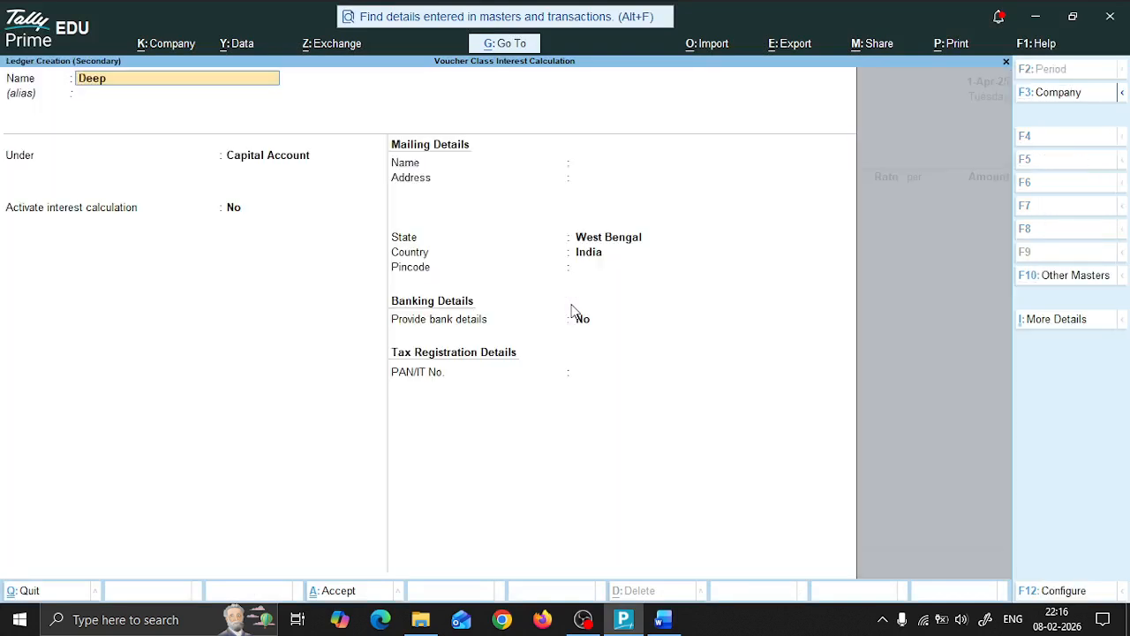
type("ak E World")
key("Return")
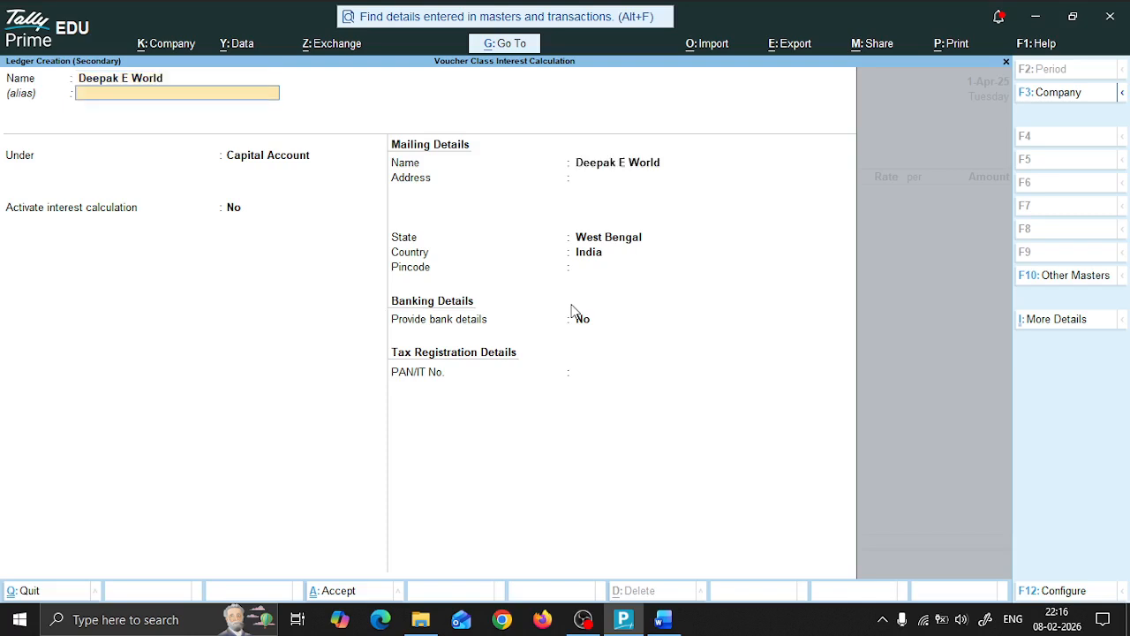
key("Return")
type("Cred")
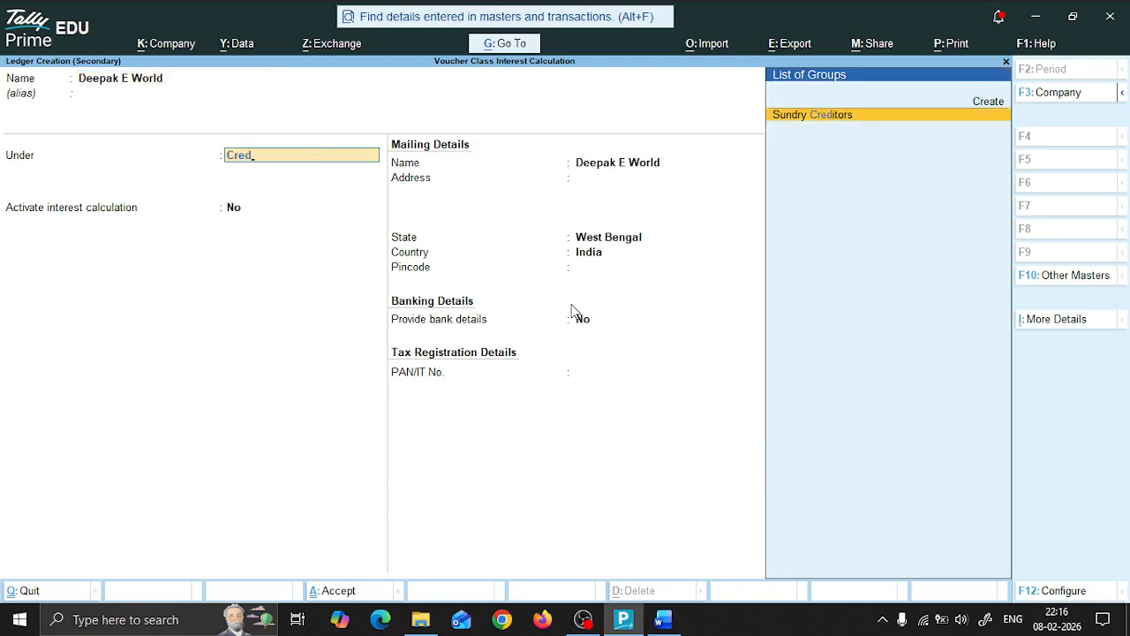
key("Return")
Step: Keep bill-by-bill balances on and interest calculation off for the Deepak E World ledger, leave the remaining details at their defaults, and save it
key("Return")
key("Return")
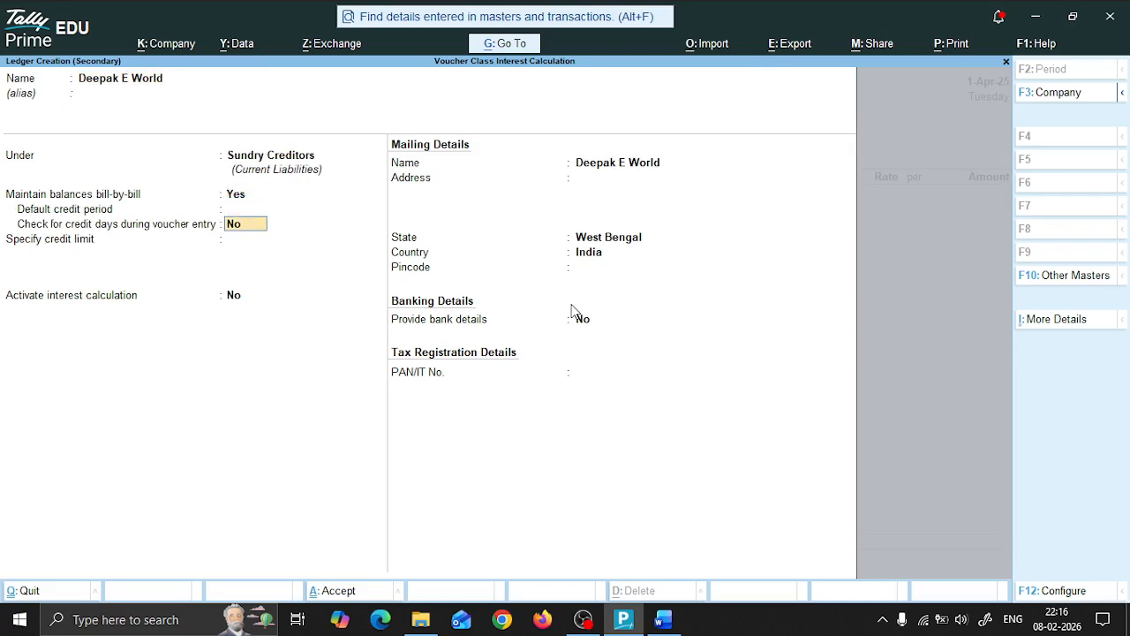
key("Return")
key("Return")
key("Return")
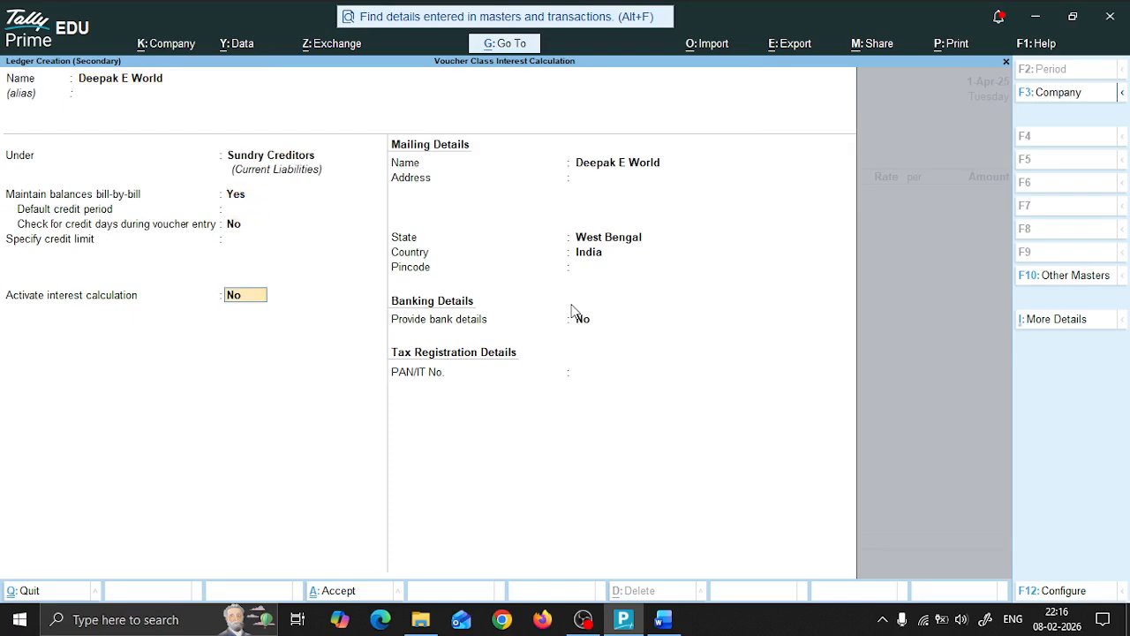
key("Return")
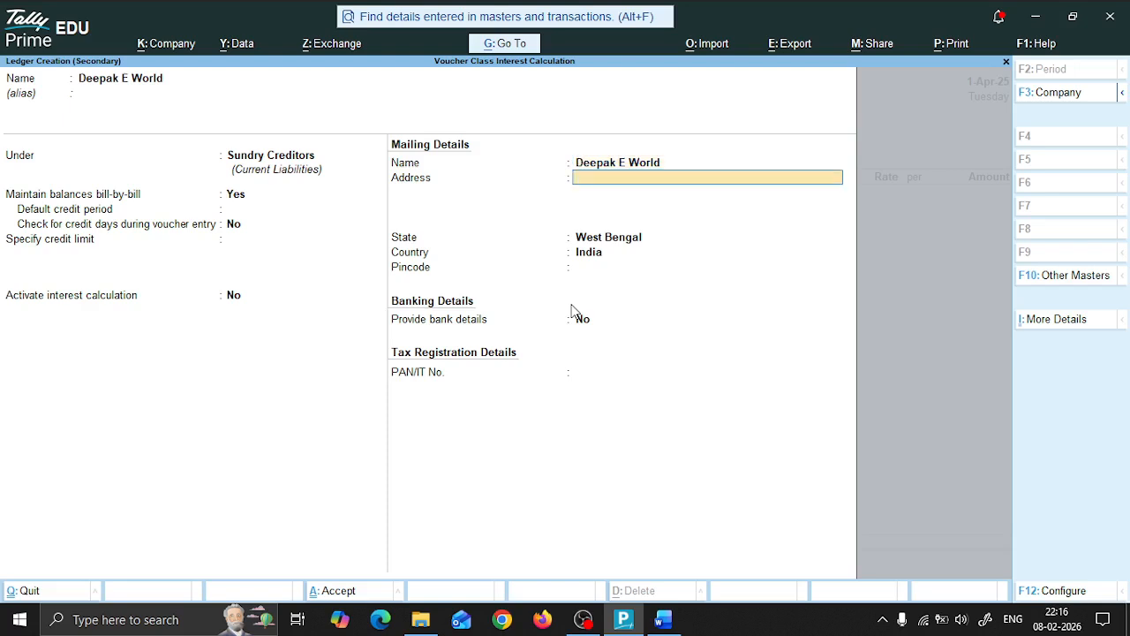
key("Return")
key("Return")
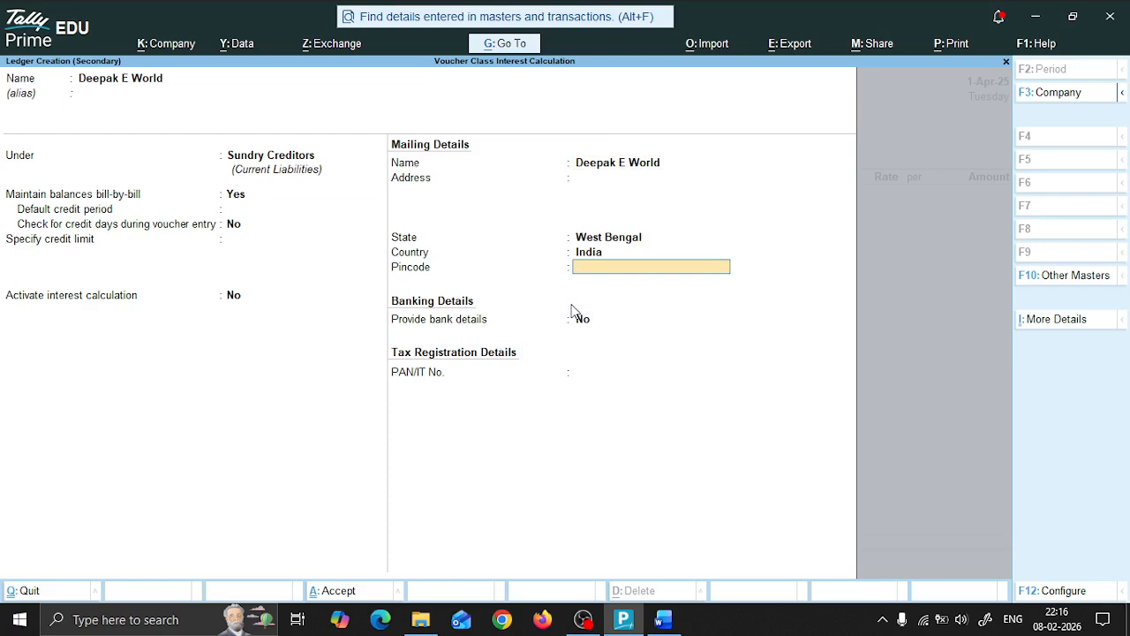
key("Return")
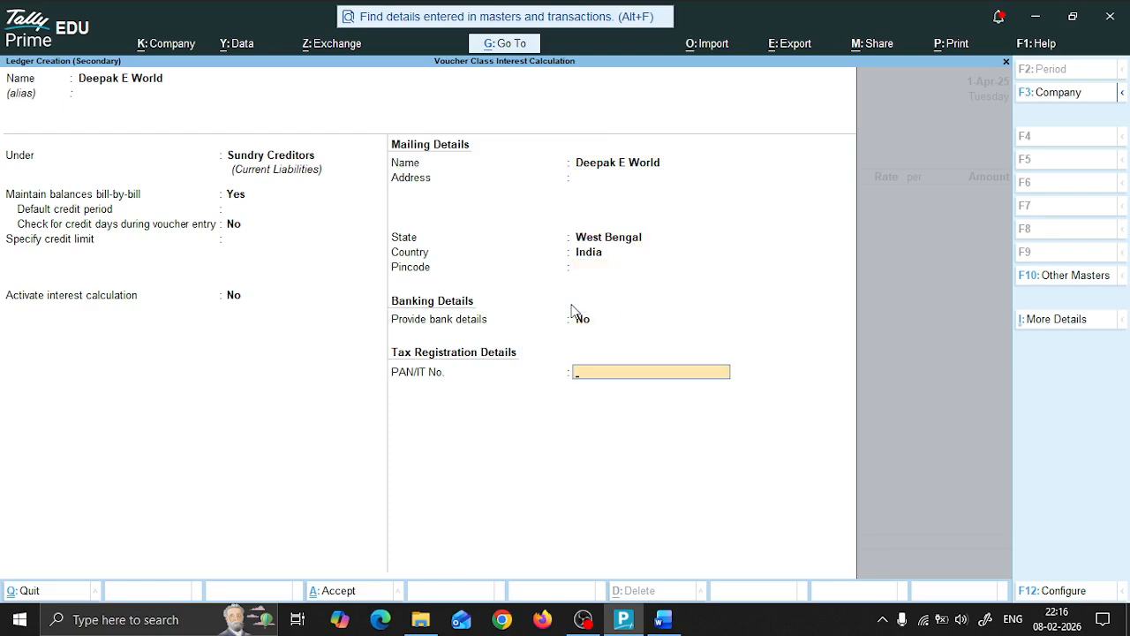
key("Return")
Step: Leave the receipt, order and party details of the purchase voucher blank and proceed to the purchase ledger
key("Return")
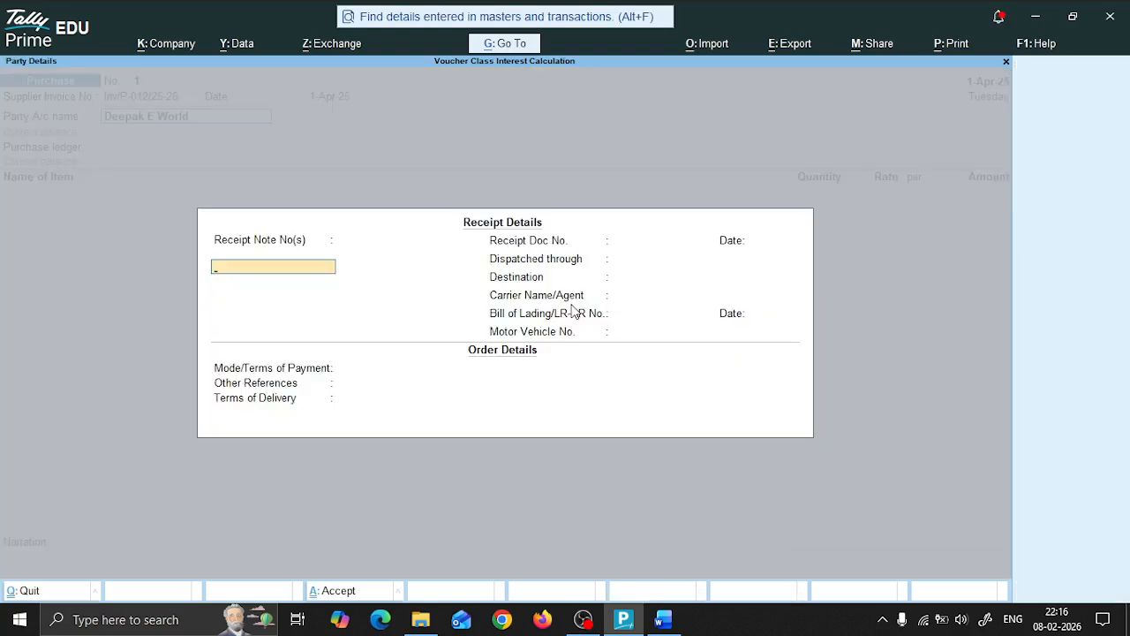
key("Return")
key("Return")
key("Return")
key("Return")
key("Return")
key("Return")
key("Return")
key("Return")
key("Return")
key("Return")
key("Return")
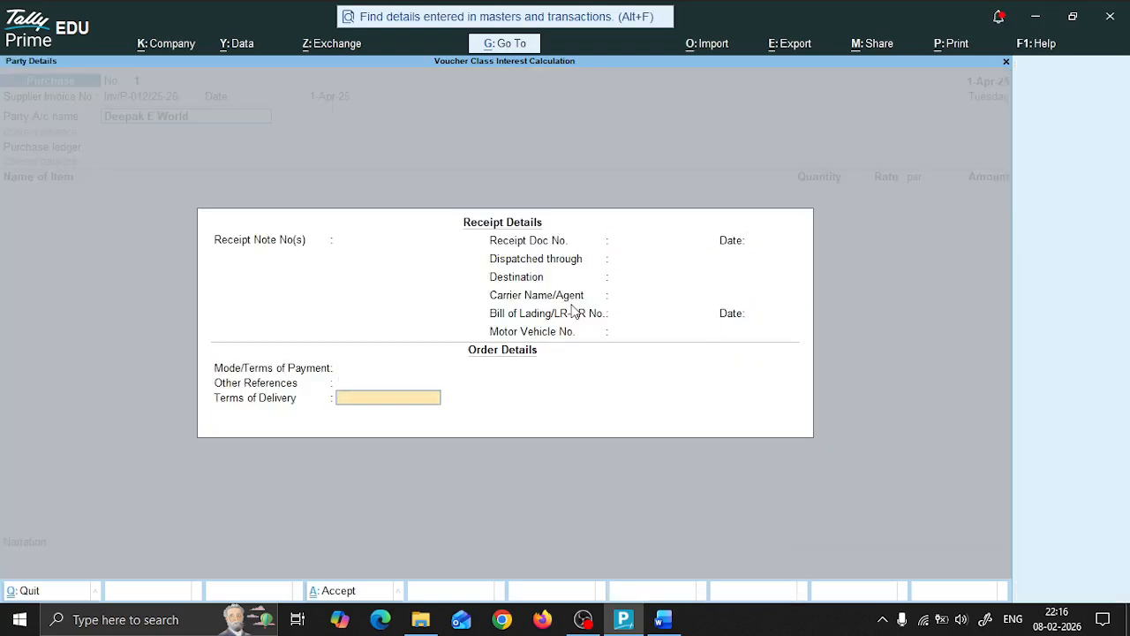
key("Return")
key("Return")
key("Return")
key("Return")
key("Return")
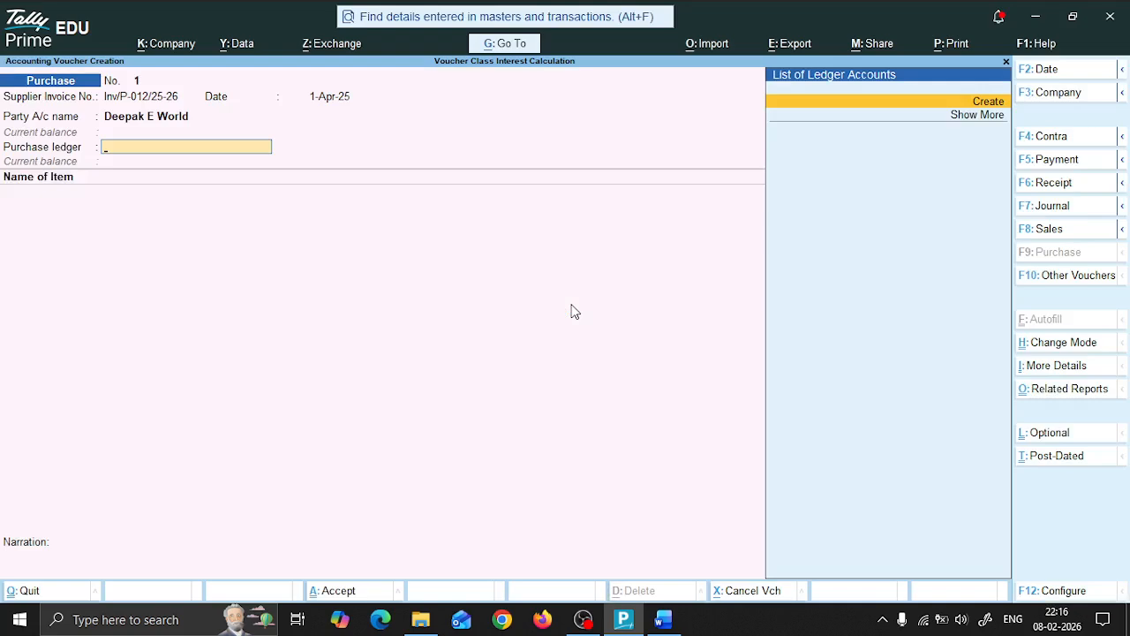
Step: Create a ledger named Purchase under Purchase Accounts, with ledger type Not Applicable, and use it as the voucher's purchase ledger
key("Return")
type("Purchase")
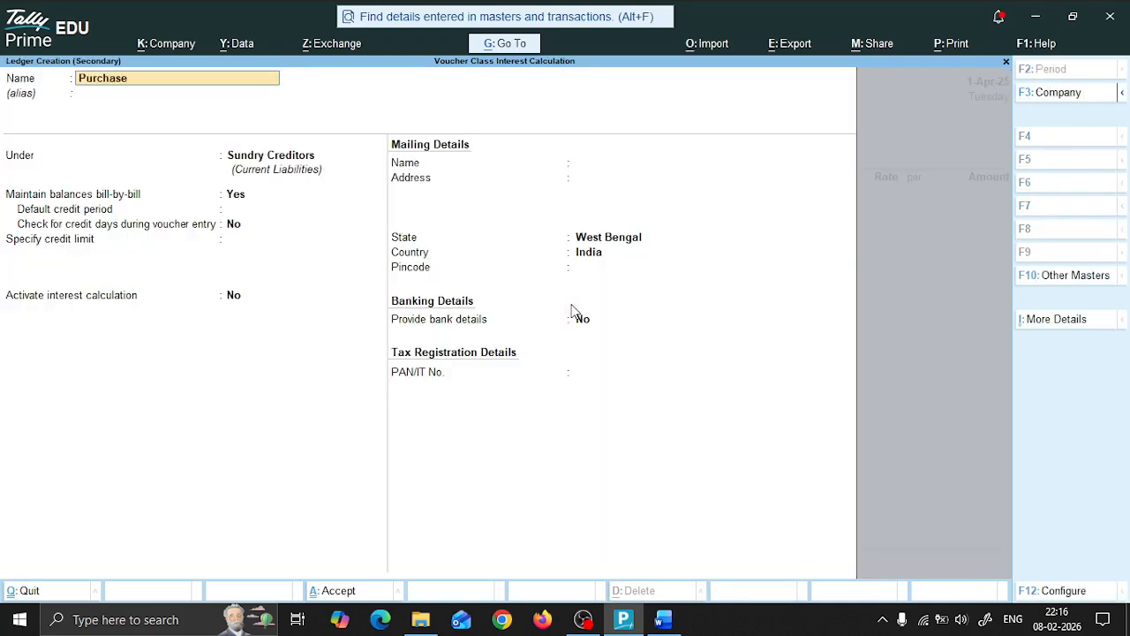
key("Return")
type("Purchas")
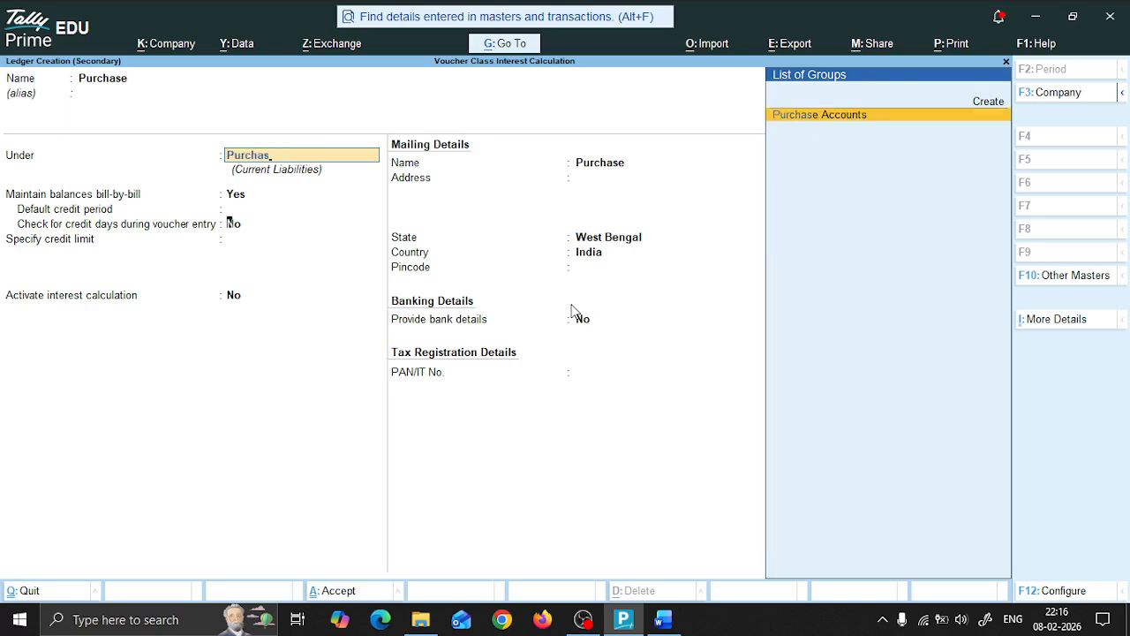
key("Return")
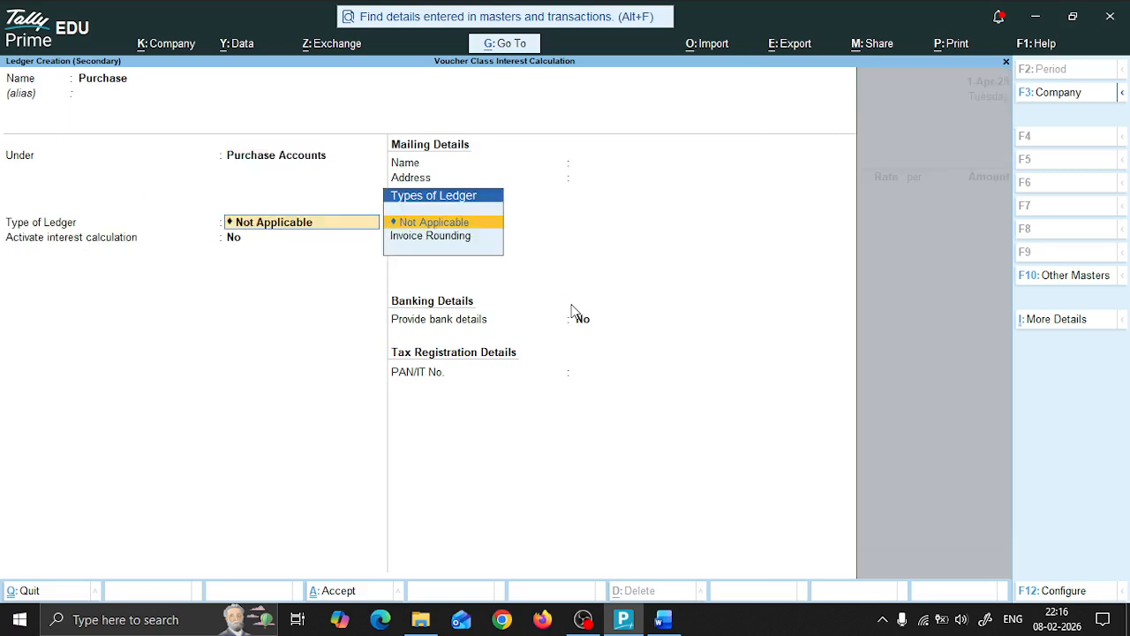
key("Return")
key("Return")
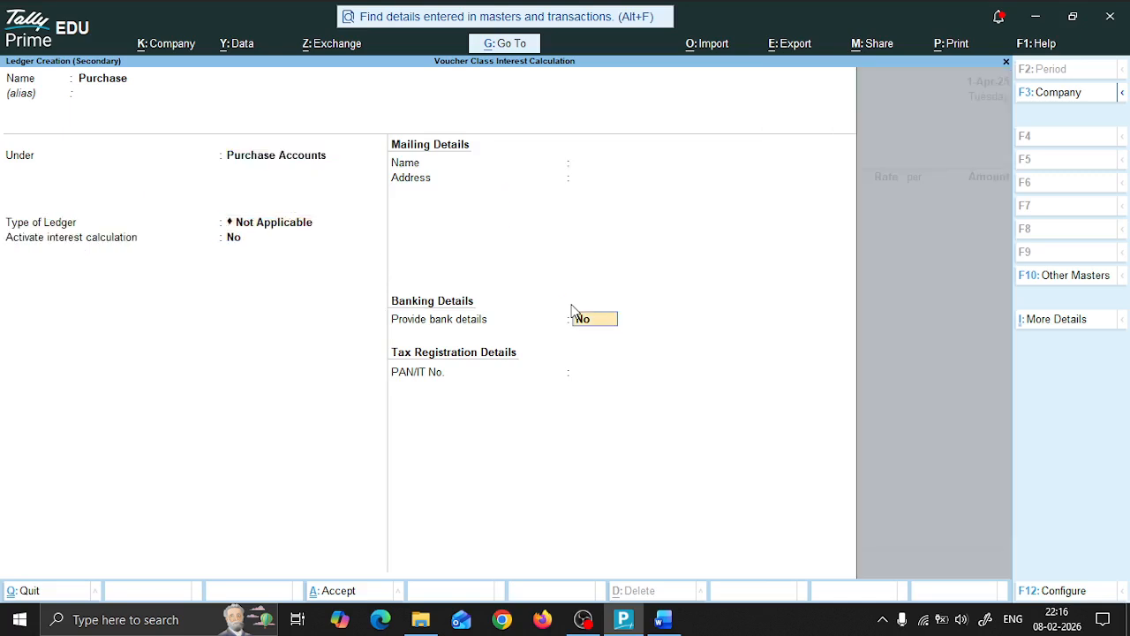
key("ctrl+a")
key("Return")
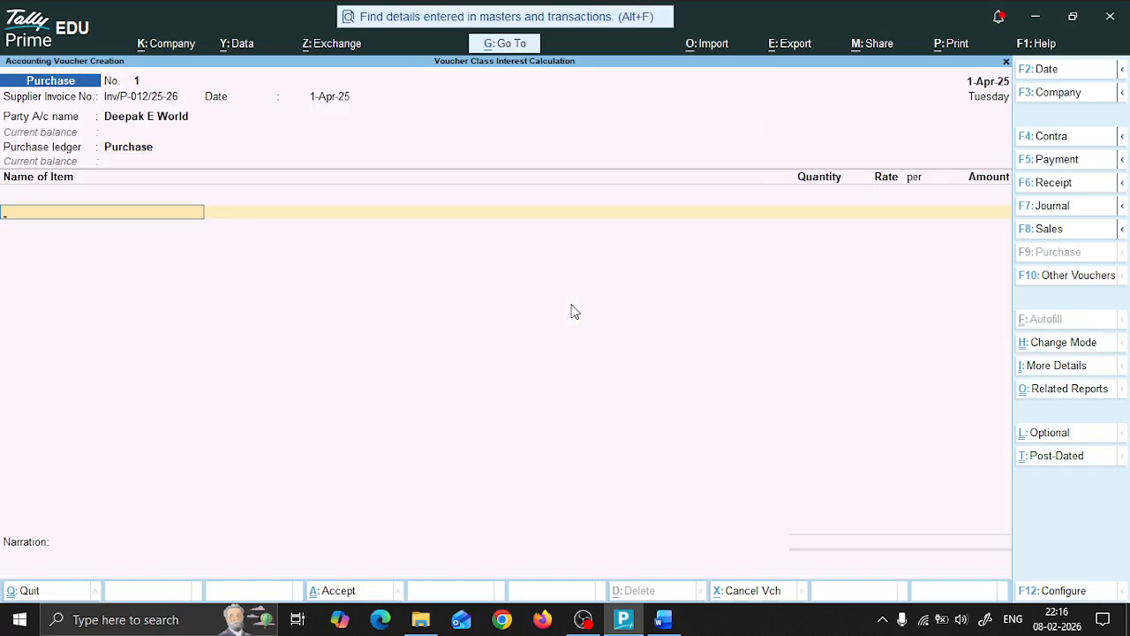
Step: Check the purchased item in the Word document and start a new stock item named HCL Tablet under Primary with no category
key("alt+Tab")
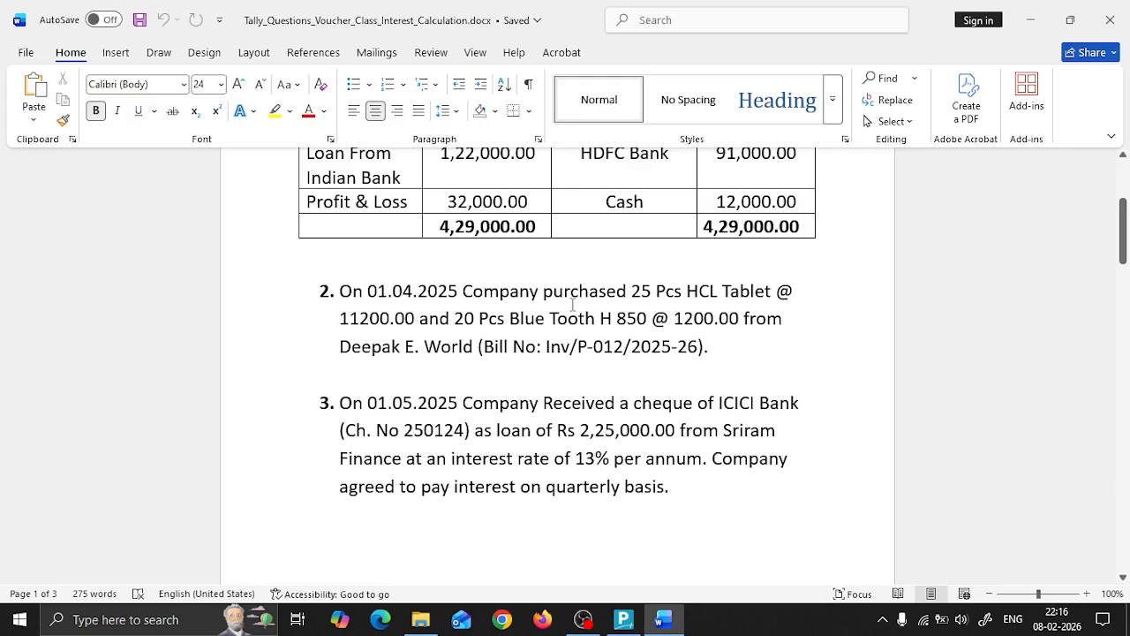
key("alt+Tab")
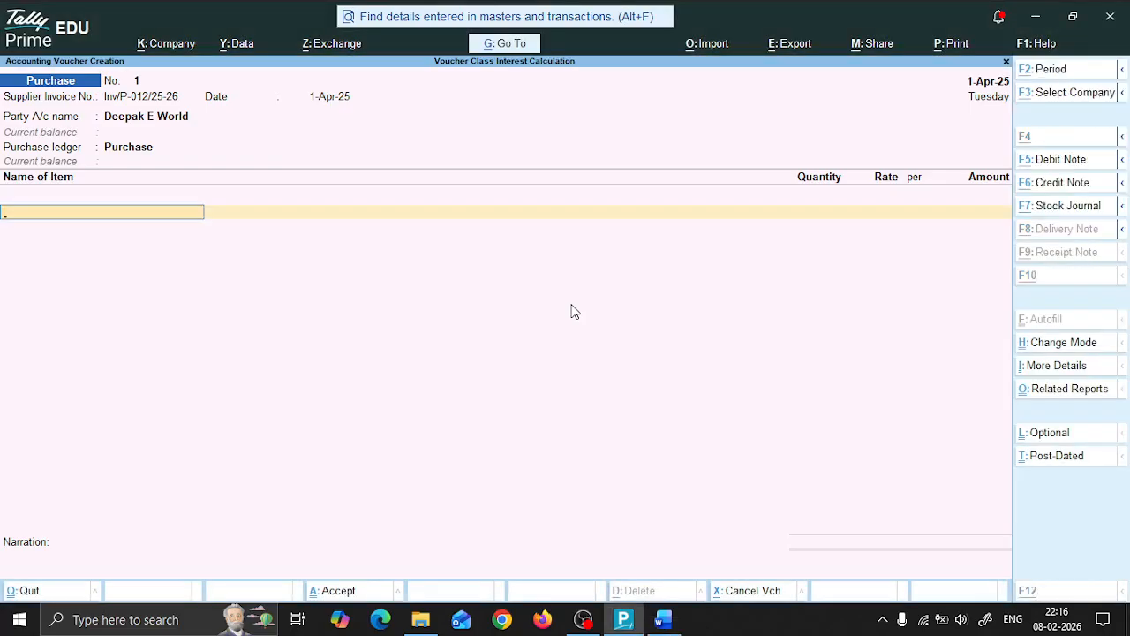
key("alt+c")
type("HCL Tablet")
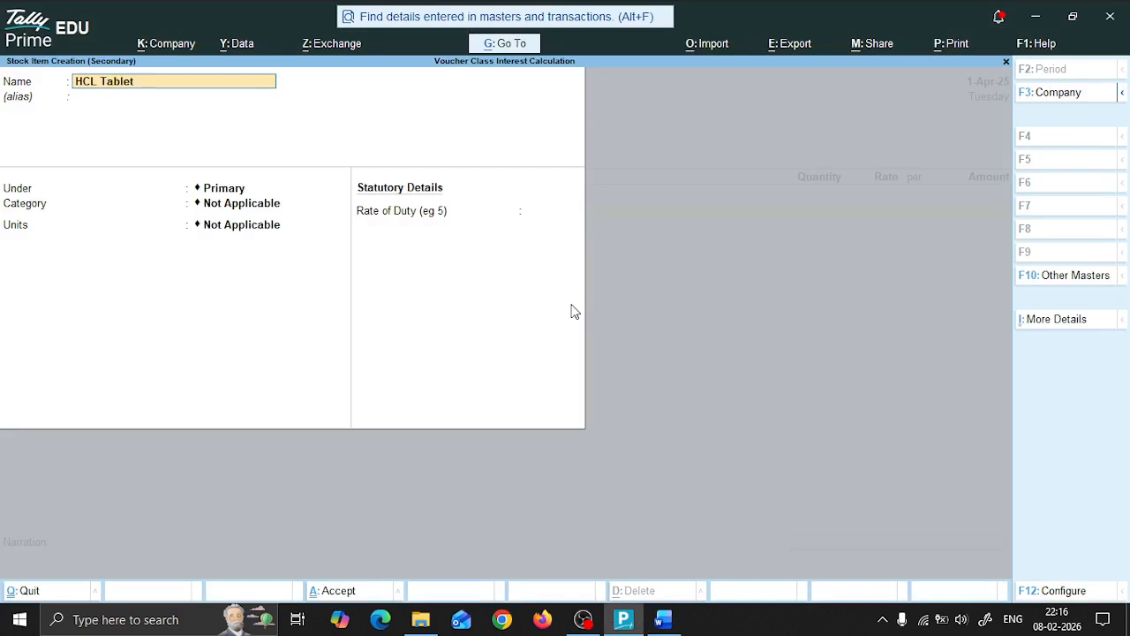
key("Return")
key("Return")
key("Return")
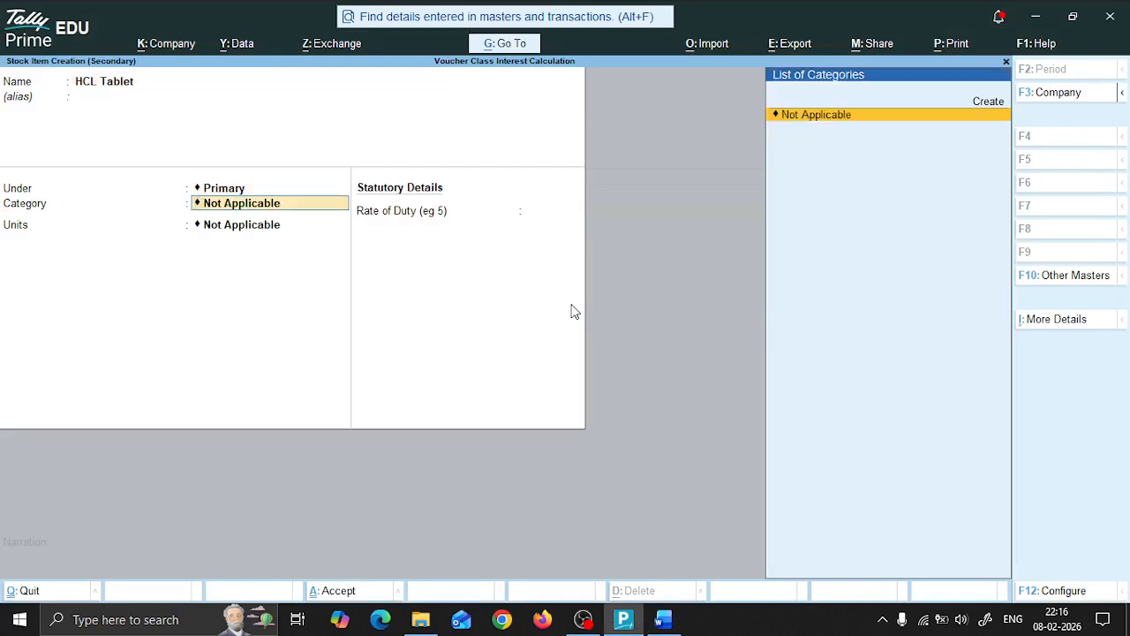
key("Return")
Step: Create a simple unit with symbol PCS, formal name PIECES and 0 decimal places, and assign it to HCL Tablet
key("Up")
key("Return")
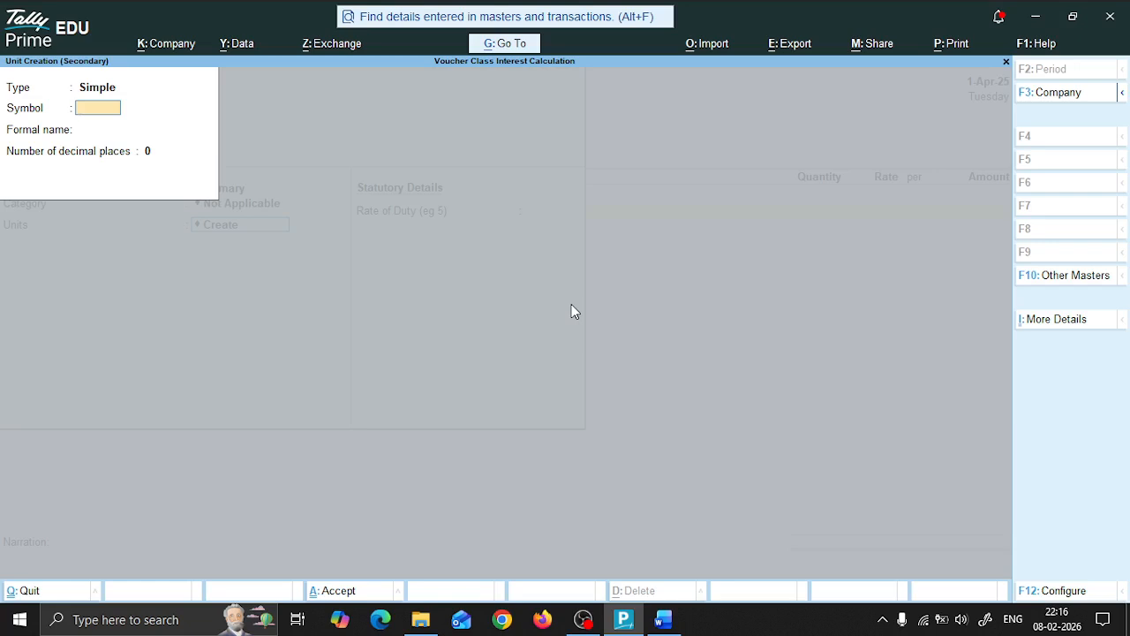
type("PCS")
key("Return")
type("PIECES")
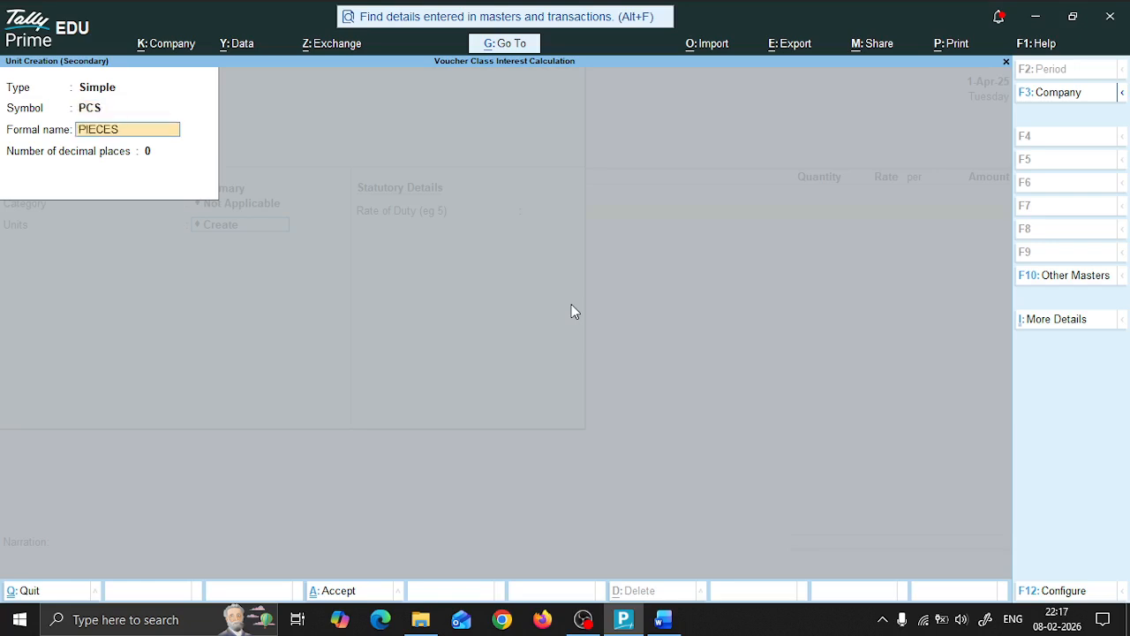
key("Return")
Step: Save the HCL Tablet item without alternate units, components, standard rates or a duty rate
key("Return")
key("Return")
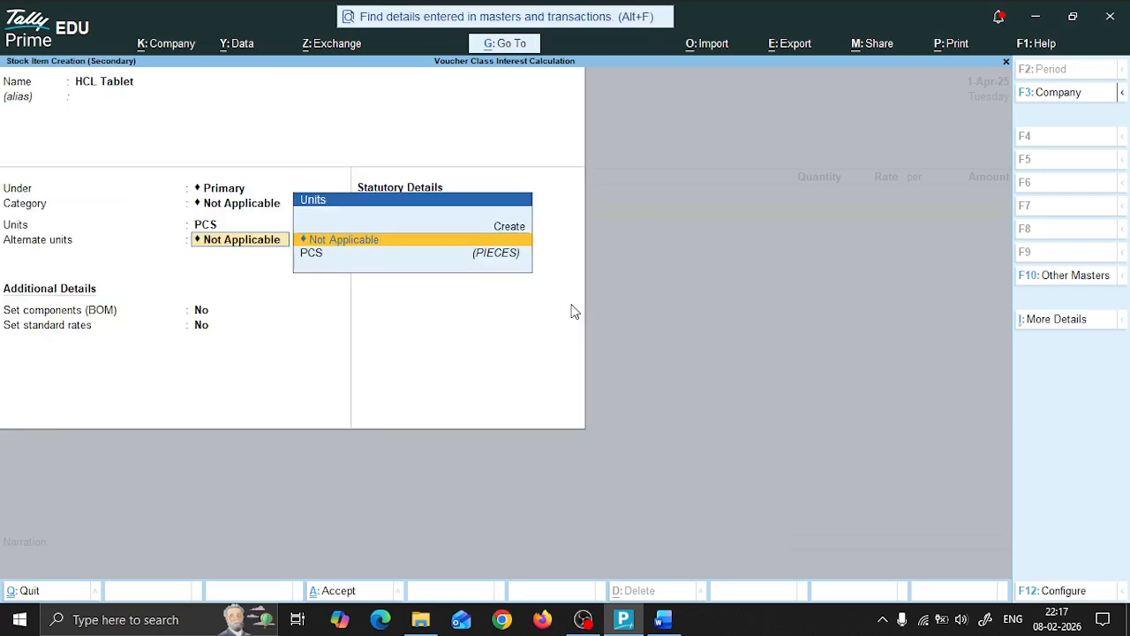
key("Return")
key("Return")
key("Return")
key("Return")
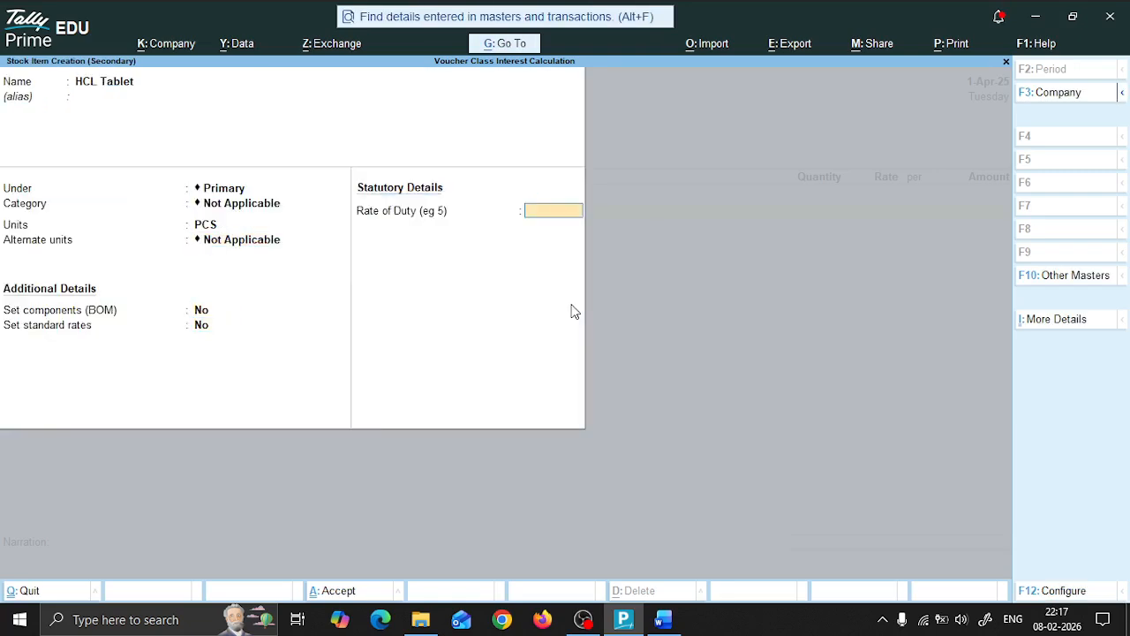
Step: Enter a quantity of 25 PCS for HCL Tablet at the rate of 11,200 per PCS, checking the rate in Word
key("Return")
key("Return")
type("25")
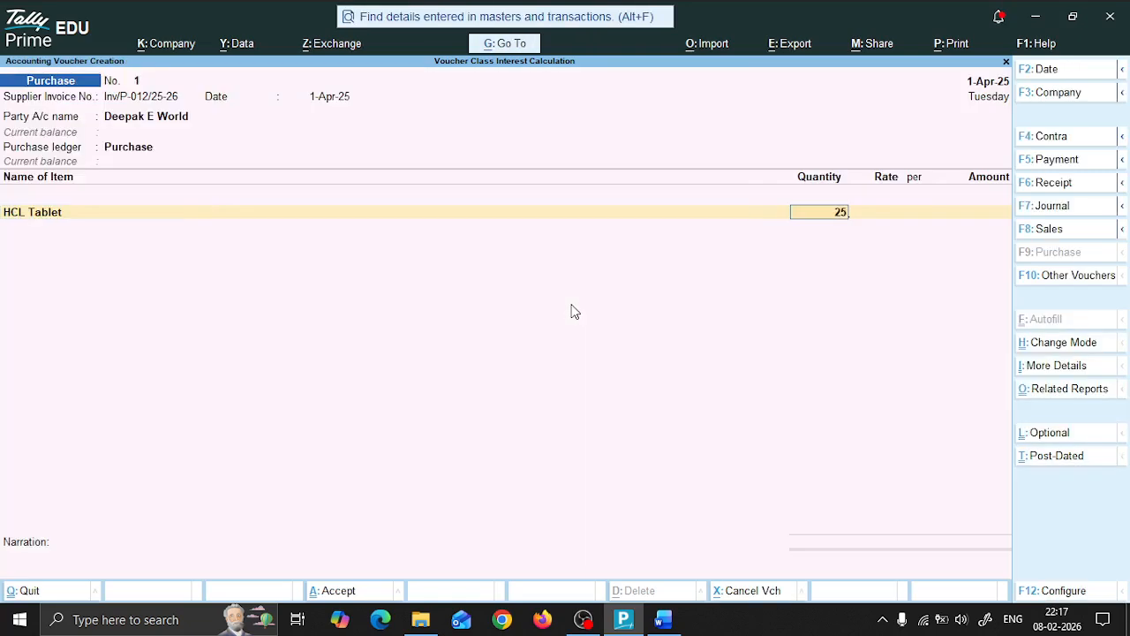
key("Return")
key("alt+Tab")
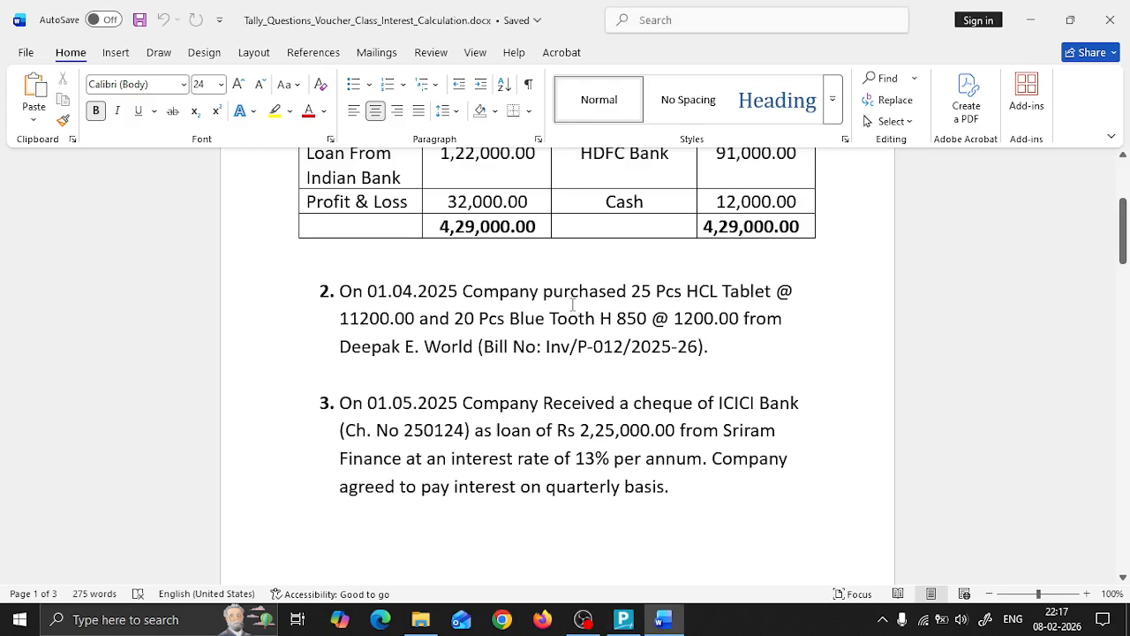
key("alt+Tab")
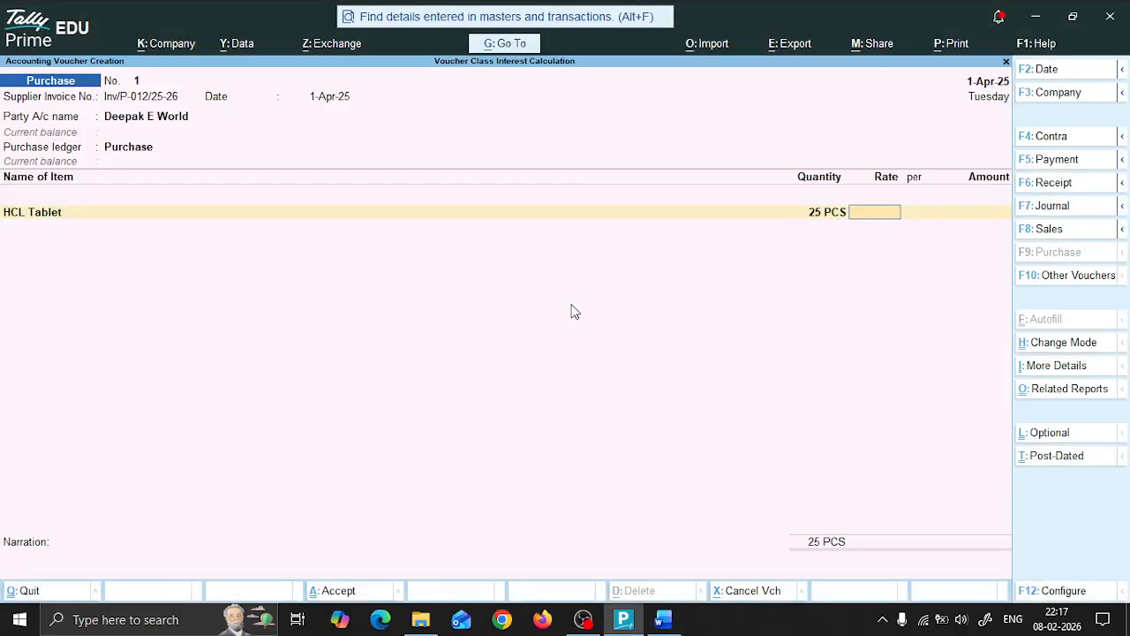
type("11,200")
key("Return")
key("Return")
key("Return")
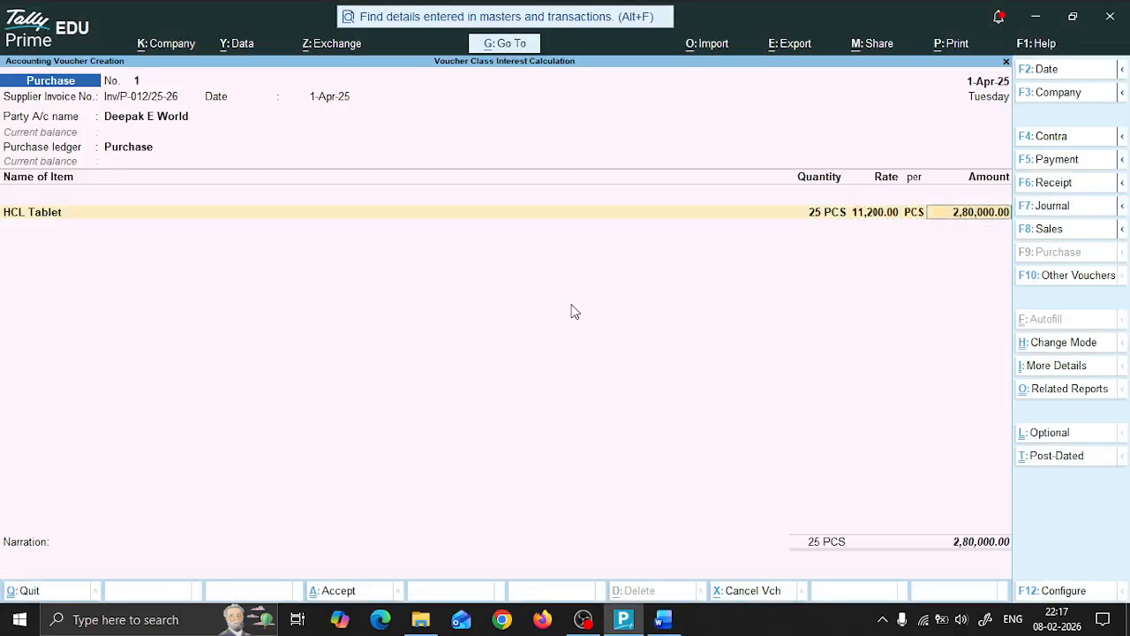
Step: Look up the second purchased item in Word and start a new stock item named Blue Tooth H850 from the voucher
key("alt+Tab")
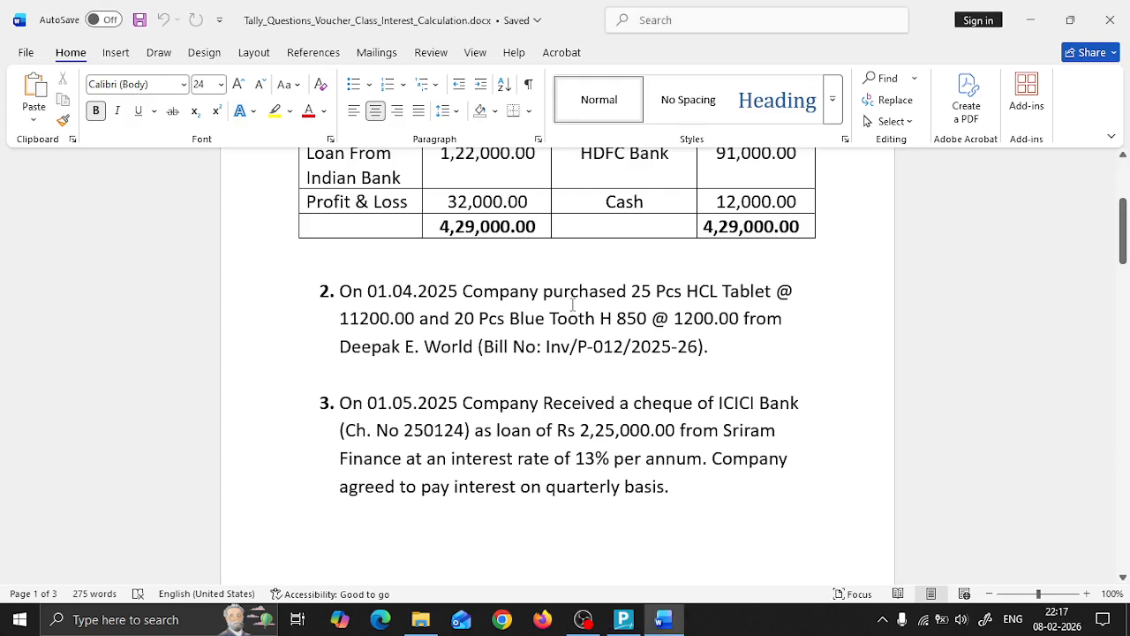
key("alt+Tab")
key("alt+c")
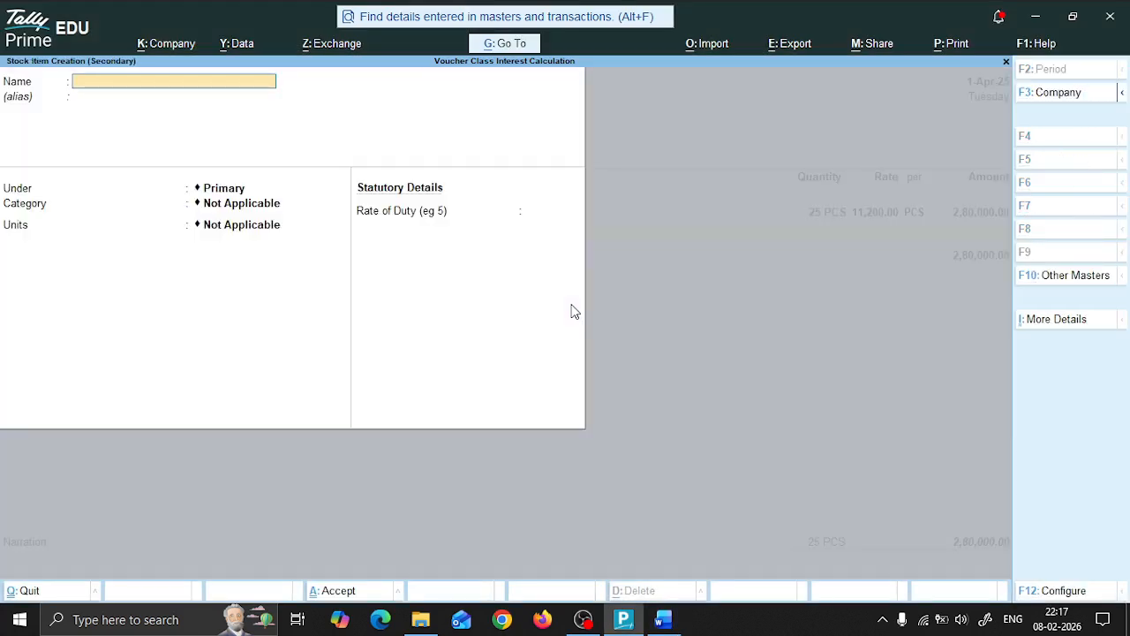
type("Blue Tooth H850")
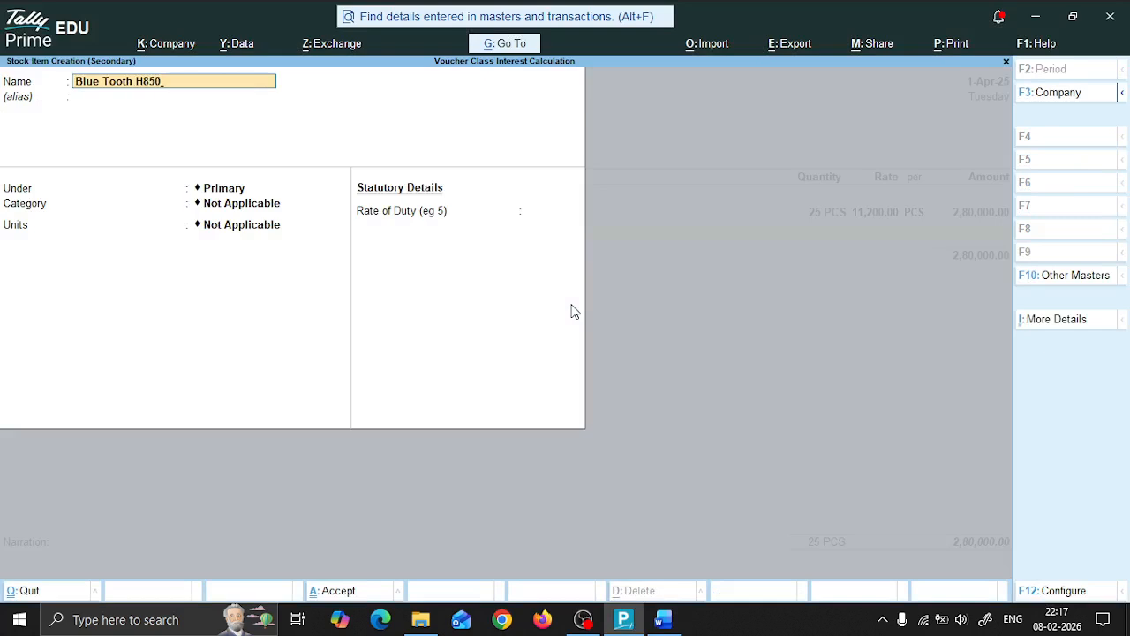
Step: Assign PCS as the unit of Blue Tooth H850 under Primary, keep the other defaults, and save the item
key("Return")
key("Return")
key("Down")
key("Return")
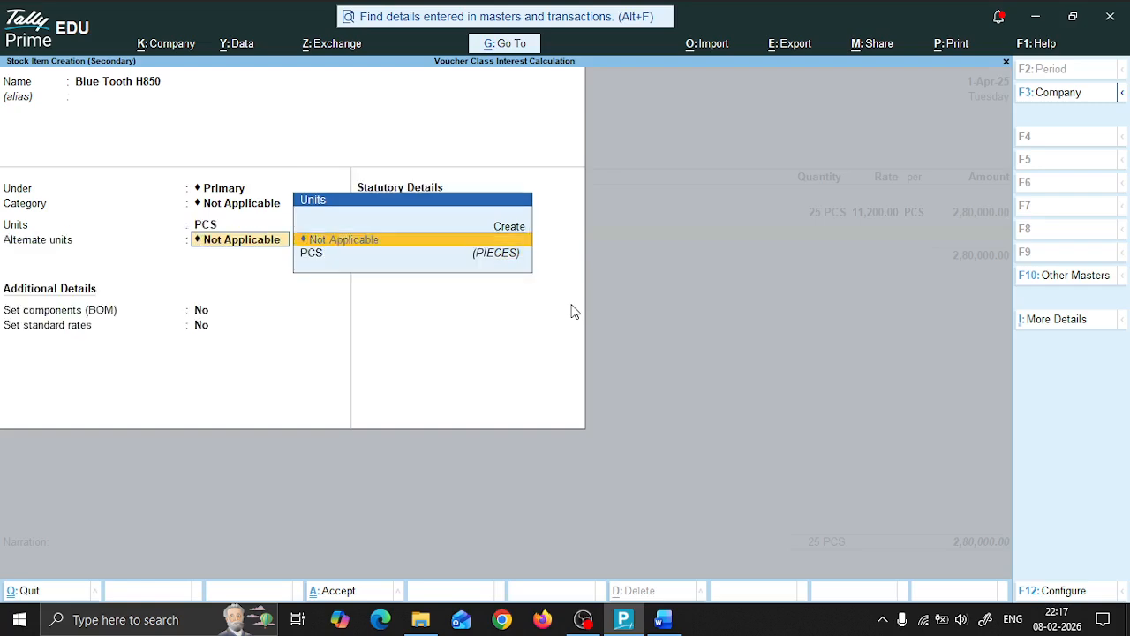
key("Return")
key("Return")
key("Return")
key("Return")
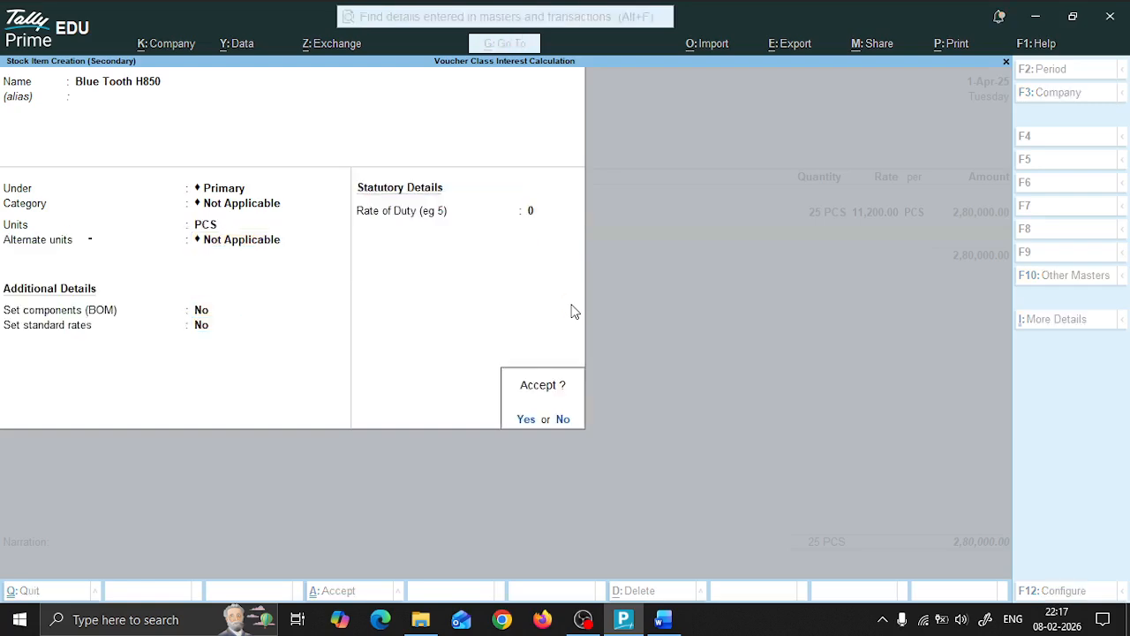
key("Return")
Step: Enter a quantity of 20 PCS for Blue Tooth H850 at the rate of 1,200 per PCS, checking the figures in Word
type("20")
key("alt+Tab")
left_click(569, 311)
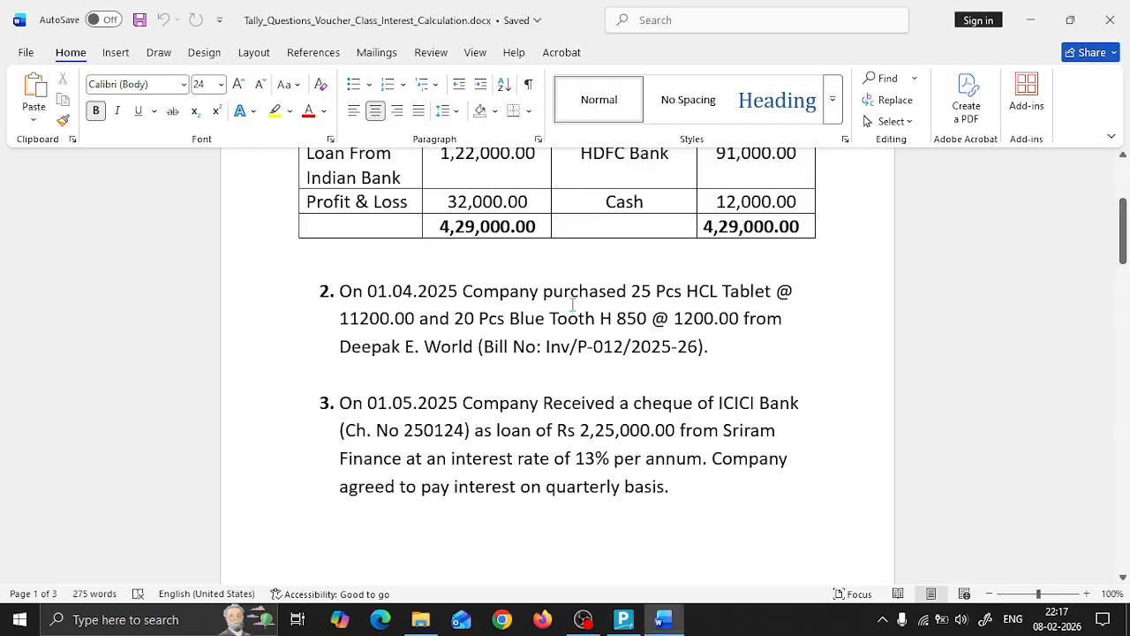
key("alt+Tab")
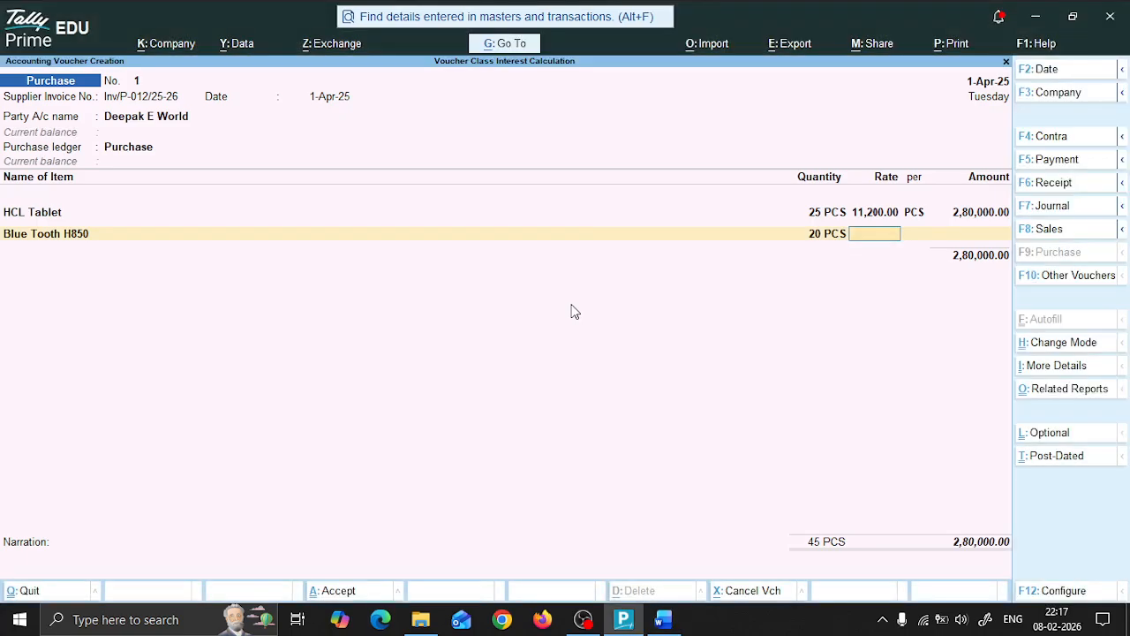
key("alt+Tab")
key("alt+Tab")
type("1200")
key("Return")
Step: End the item list, keep the New Ref bill-wise allocation for Deepak E World, and save the purchase voucher without a narration
key("Return")
key("Return")
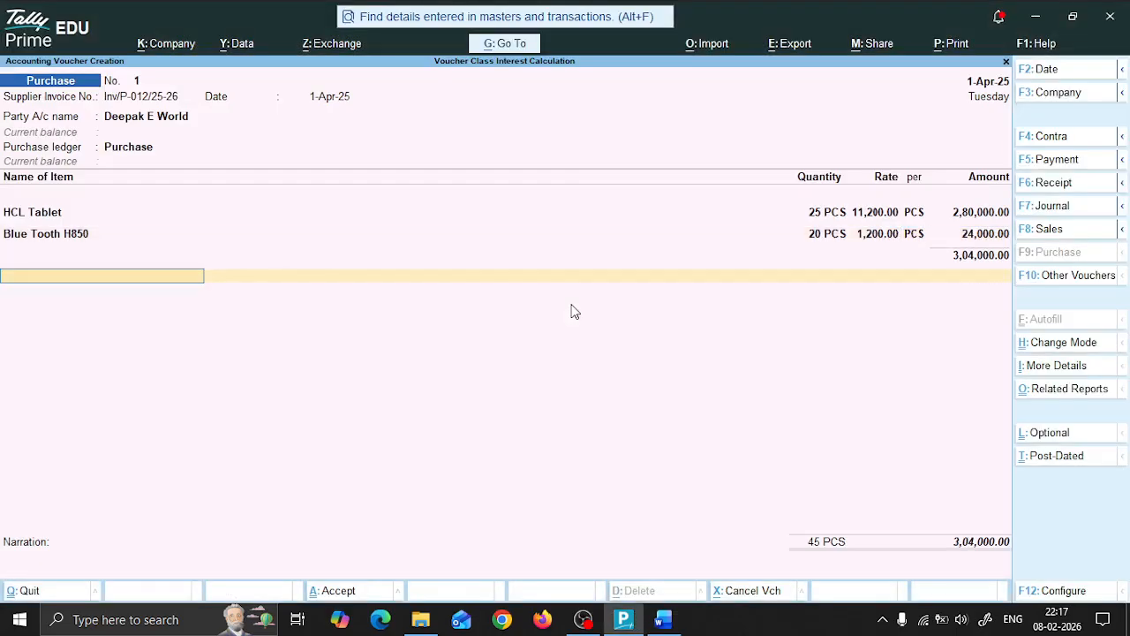
key("Return")
key("Return")
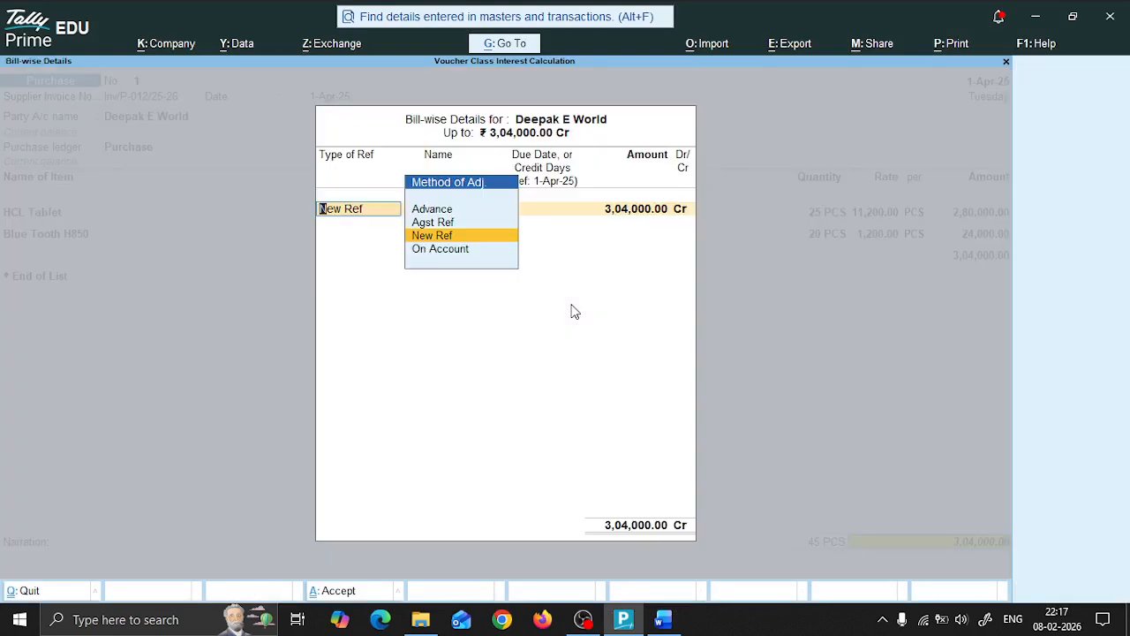
key("Return")
key("Return")
key("Return")
key("Return")
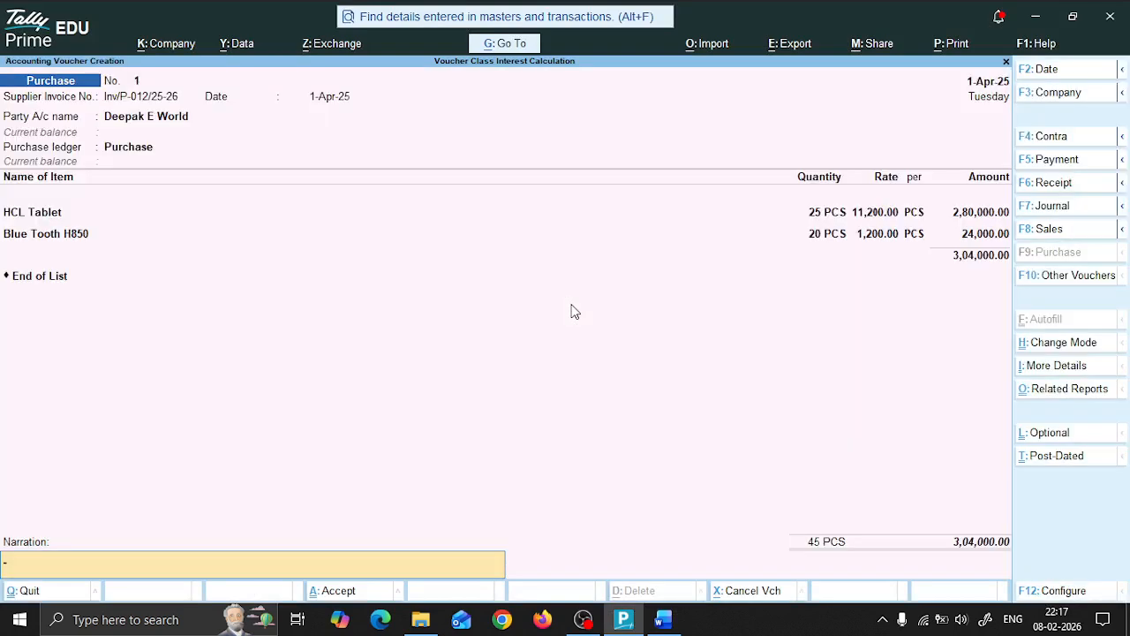
key("Return")
key("Return")
Step: Read transaction 3 in the Word document and set the current date to 1-May-25 in TallyPrime
key("alt+Tab")
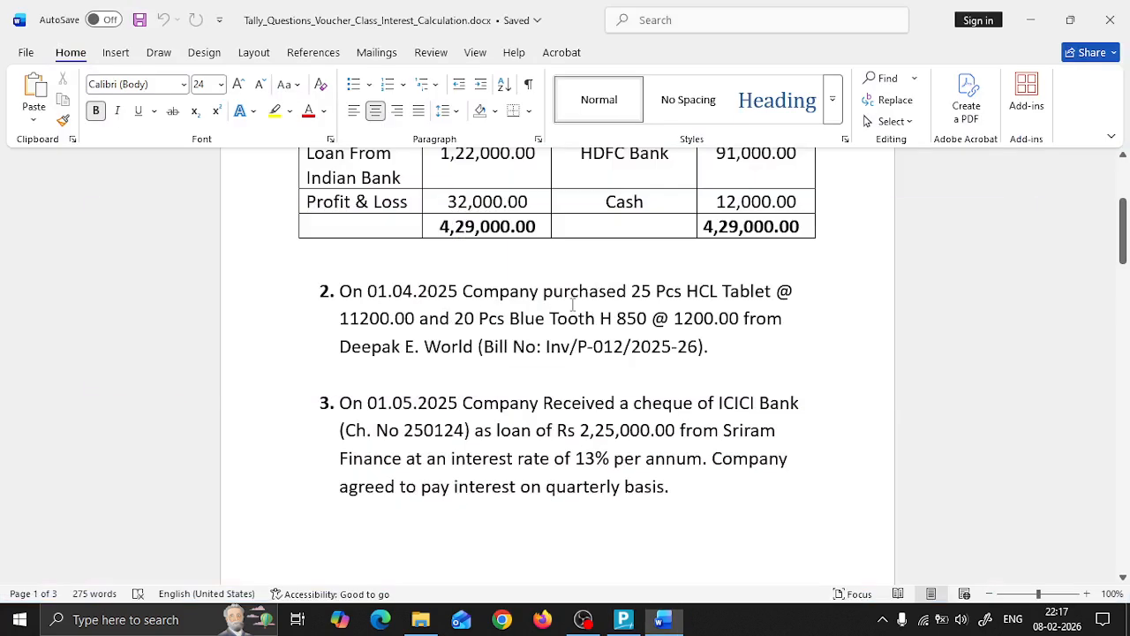
key("Down")
key("Down")
key("Down")
key("Down")
key("Down")
key("Down")
key("Down")
key("Down")
key("Down")
key("Down")
key("Down")
key("Down")
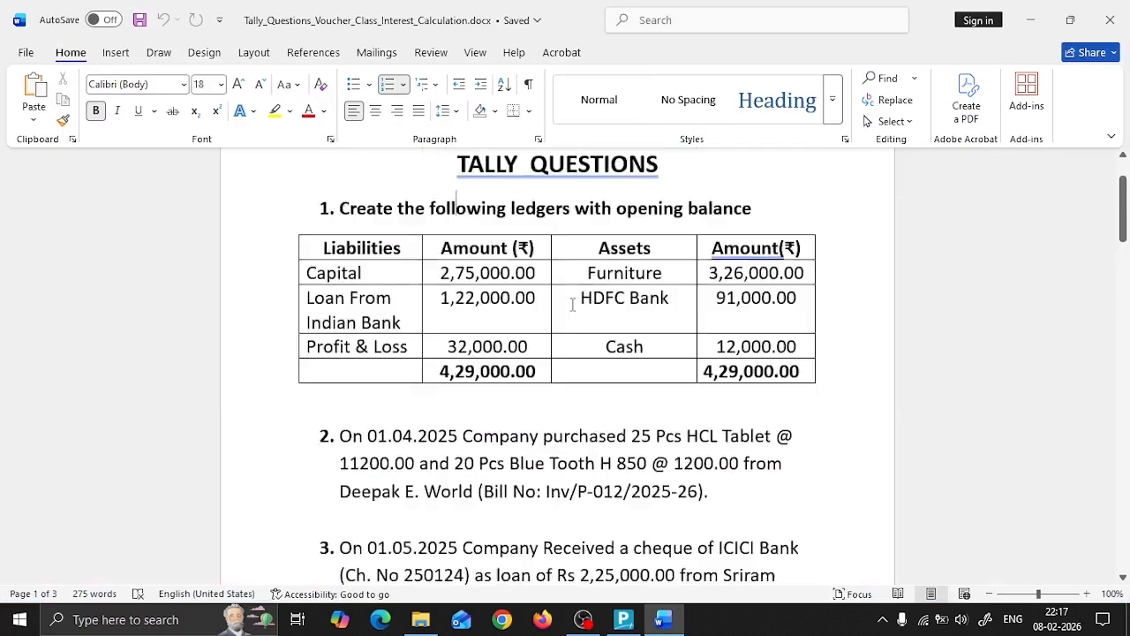
key("Down")
key("Down")
key("Down")
key("Down")
key("Down")
key("Down")
key("Down")
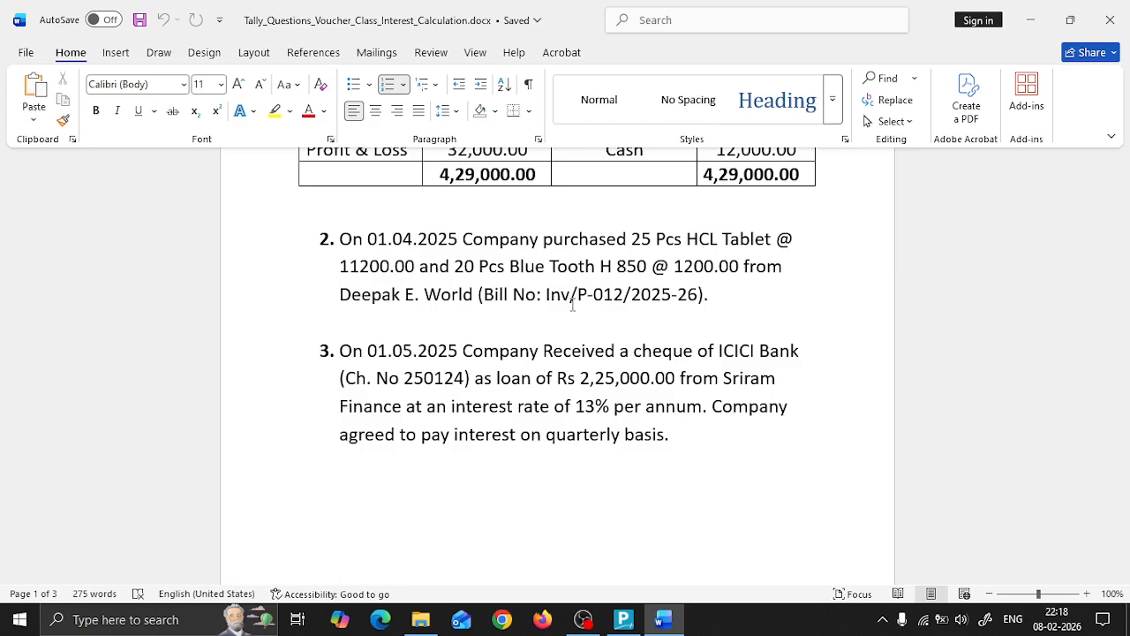
key("alt+Tab")
key("Escape")
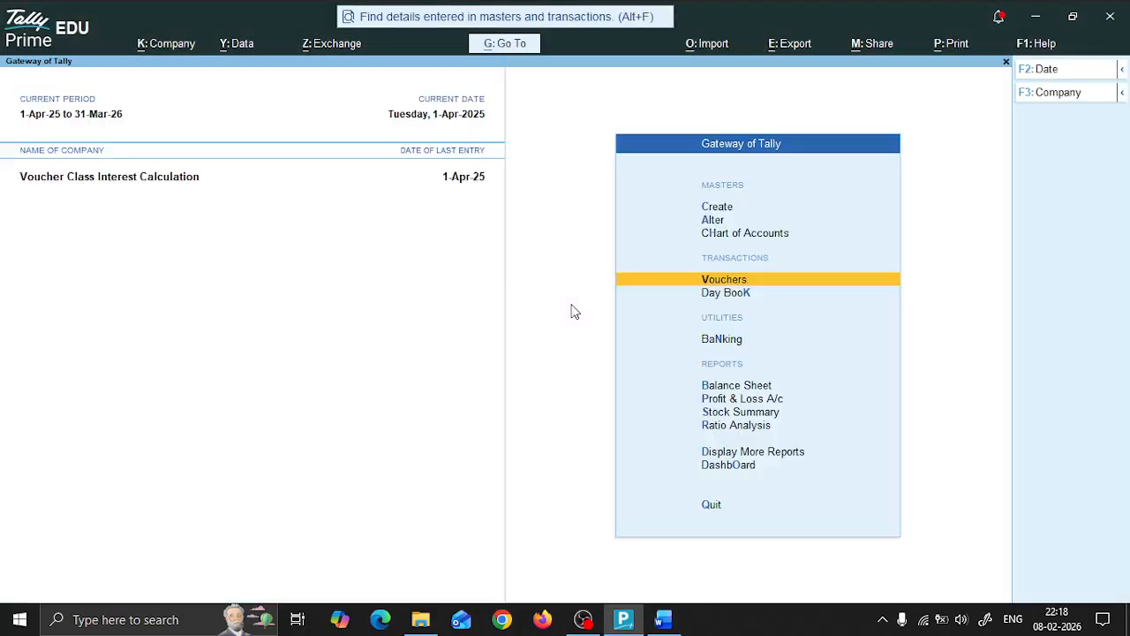
key("F2")
type("1-5")
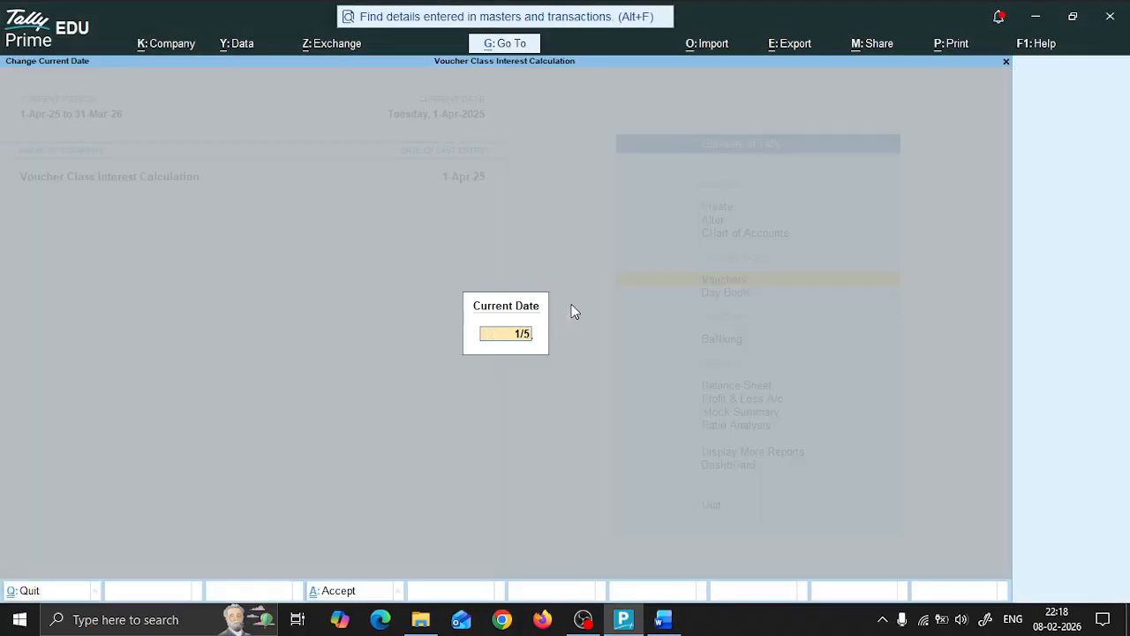
key("Return")
Step: Recheck the loan transaction in Word and start a Receipt voucher, leaving the supplier reference number and date blank
key("alt+Tab")
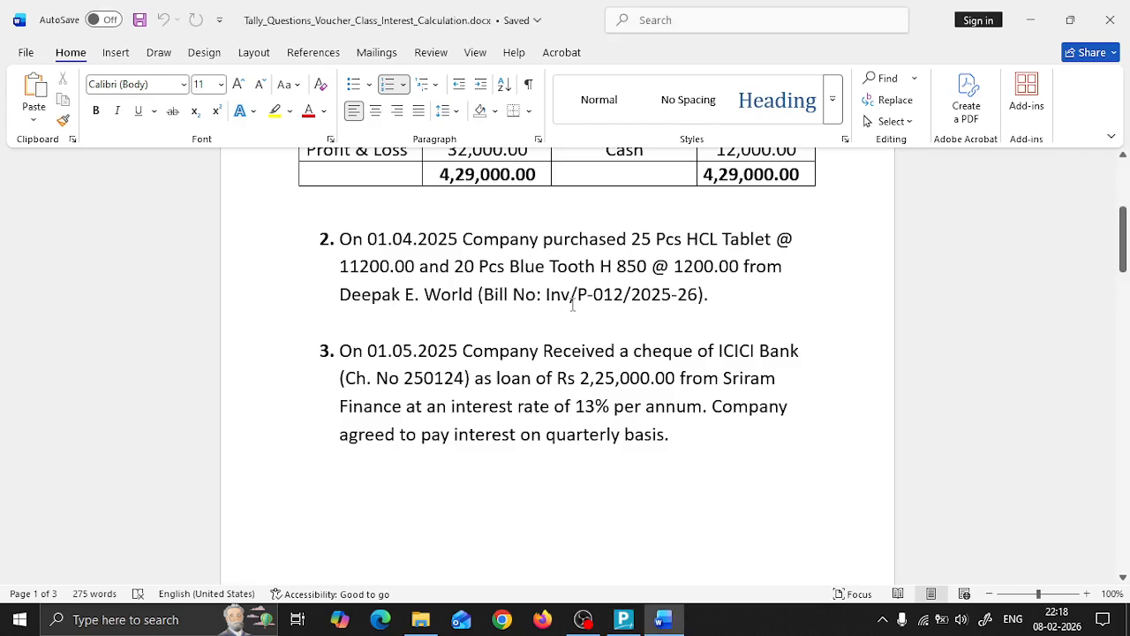
key("alt+Tab")
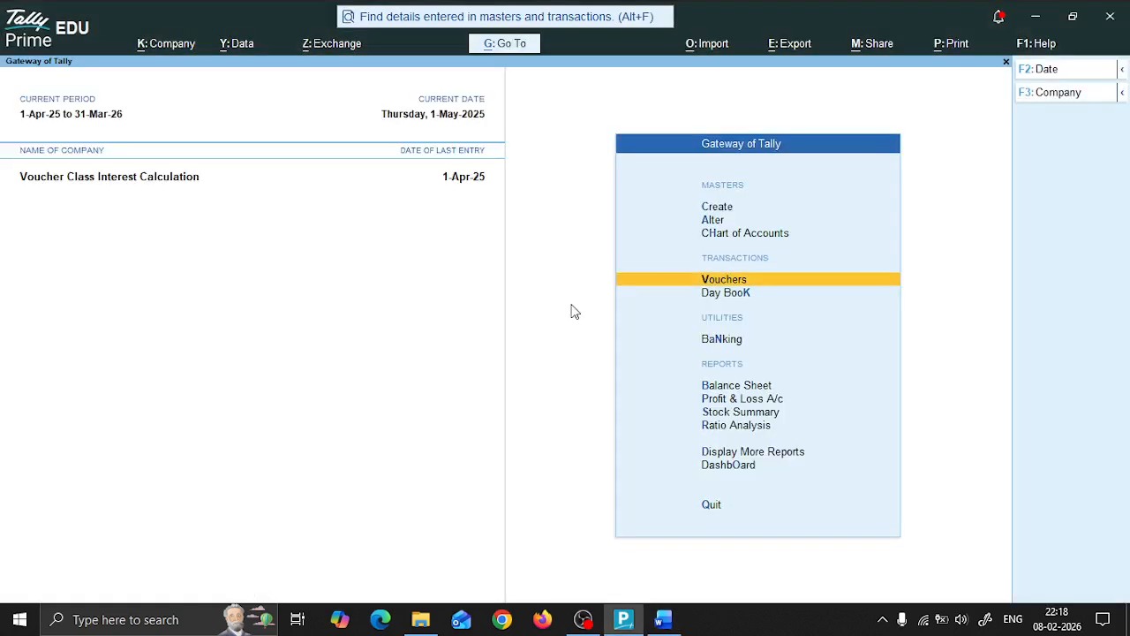
key("Return")
key("F6")
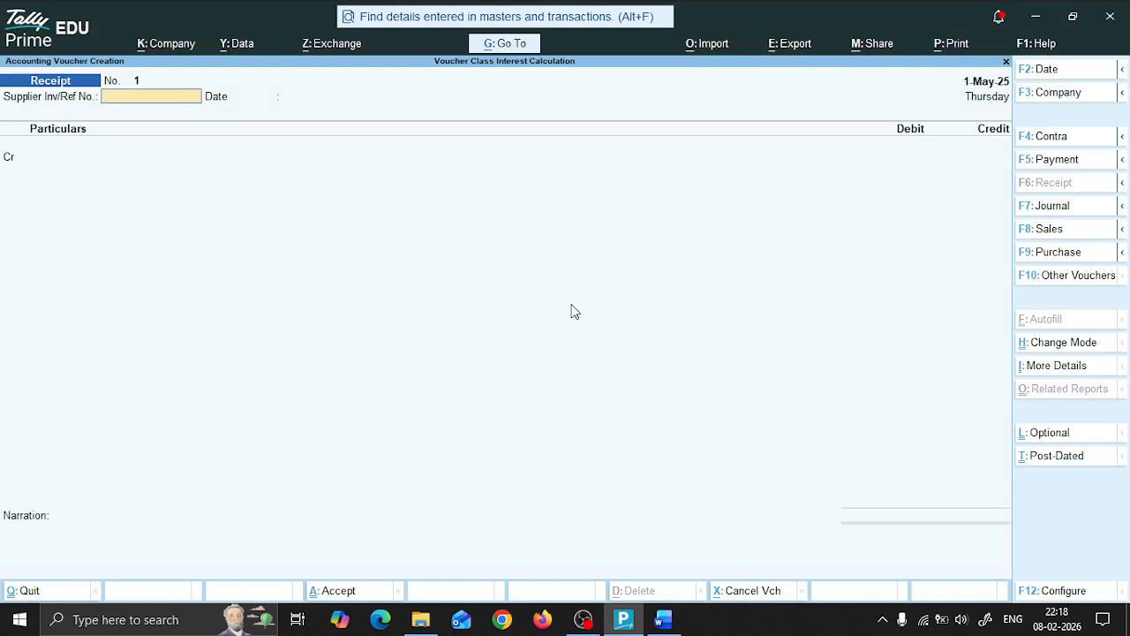
key("Return")
key("Return")
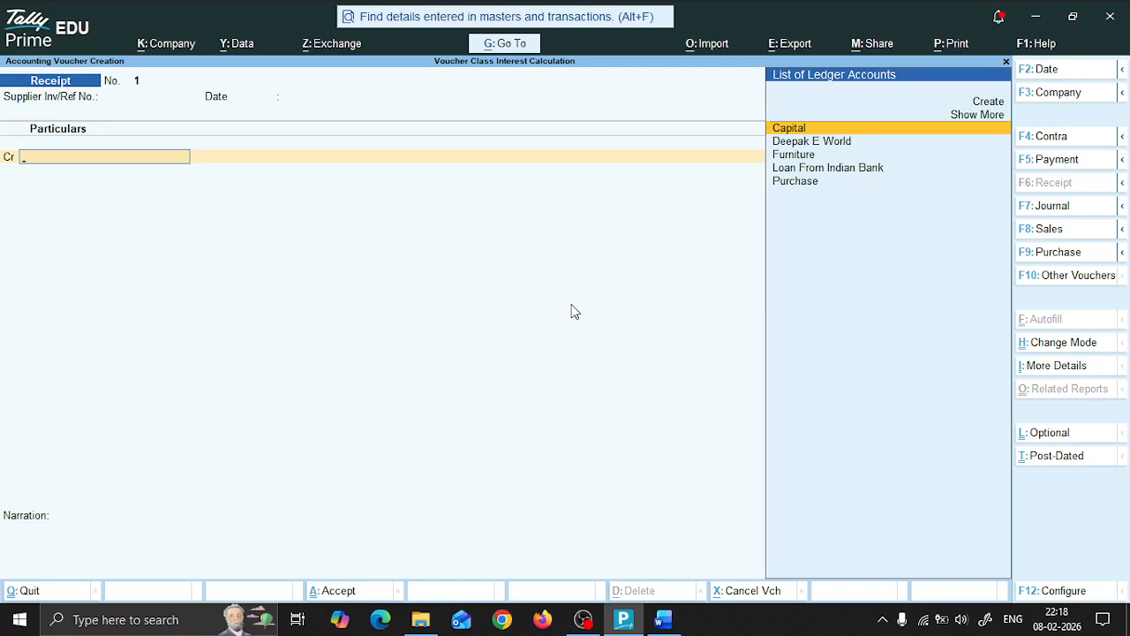
Step: Create a ledger named SriRam Finance under Secured Loans from the voucher, with interest calculation activated
key("alt+c")
key("alt+Tab")
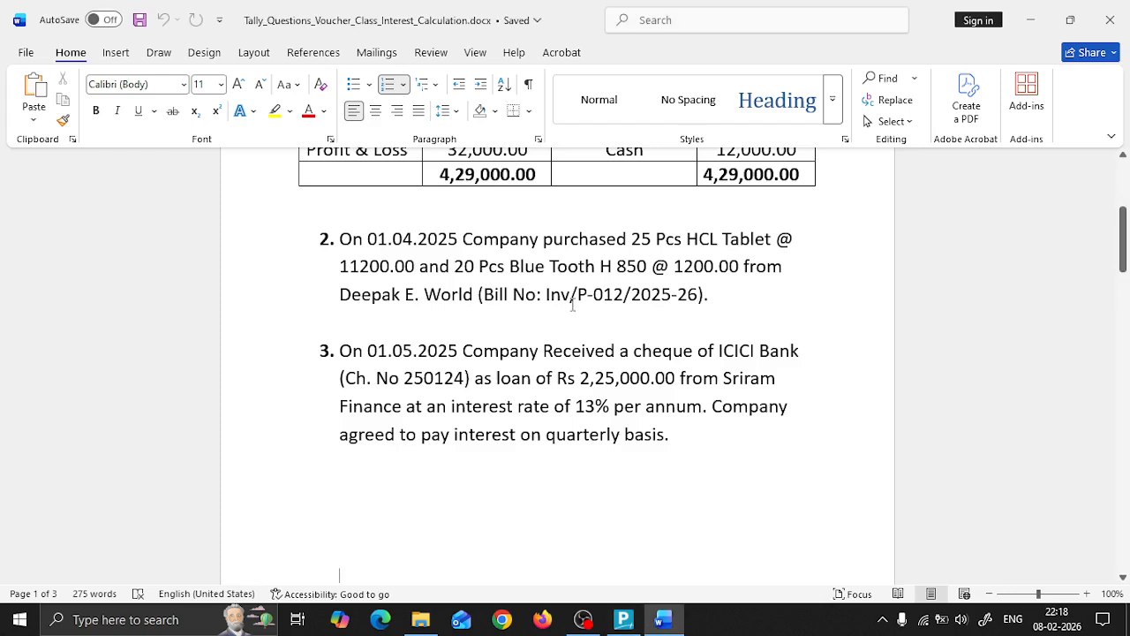
key("alt+Tab")
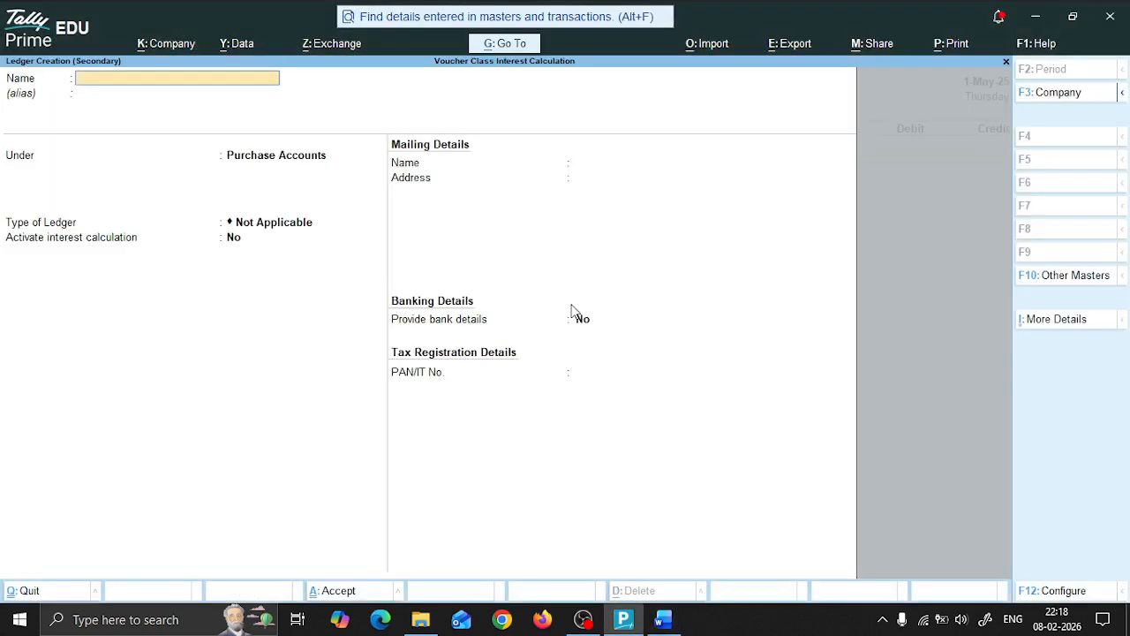
type("SriRam Finance")
key("Return")
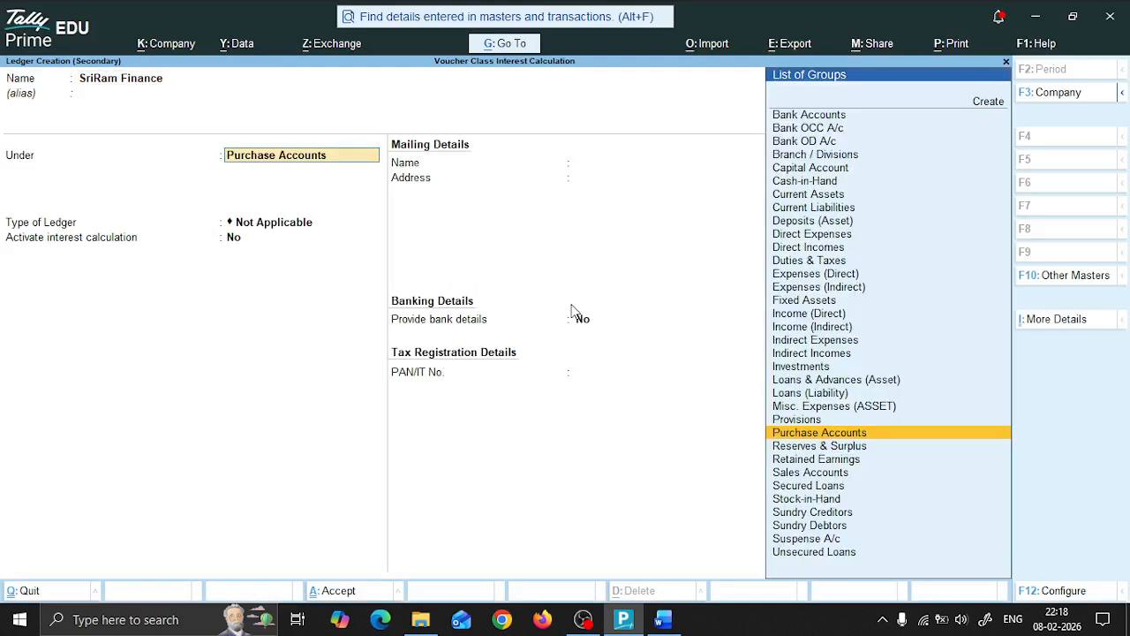
type("Secu")
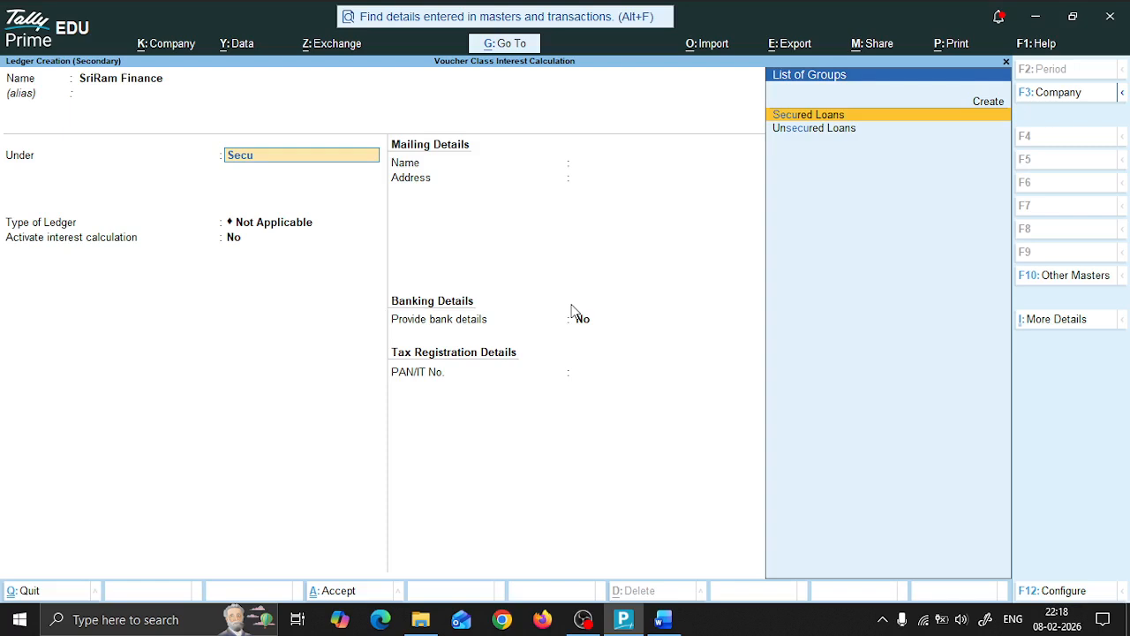
key("Return")
type("y")
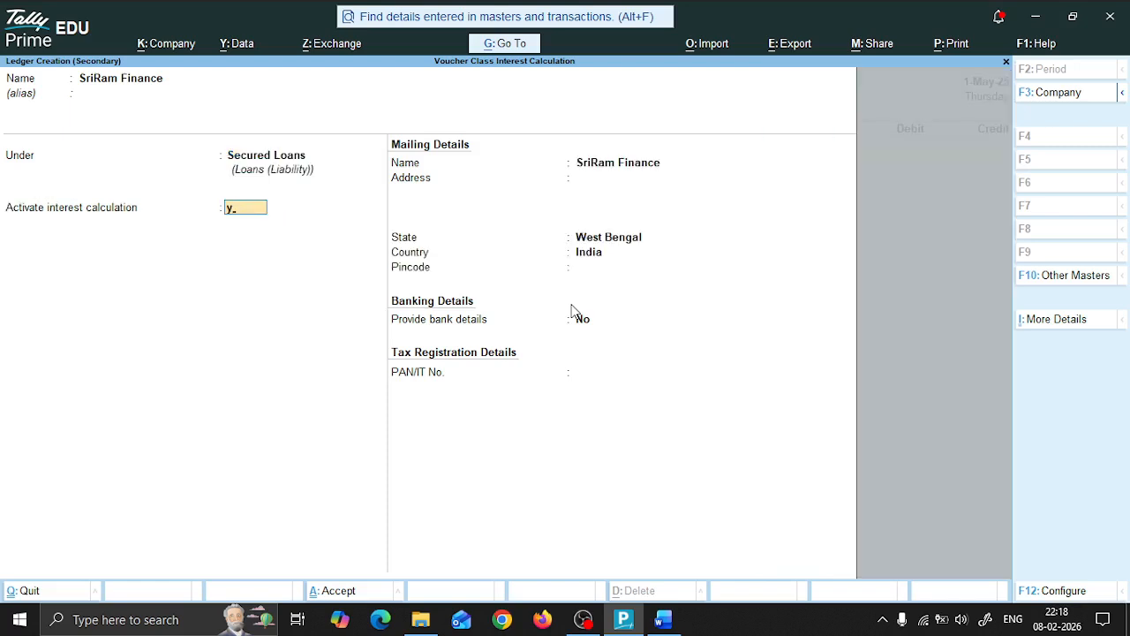
key("Return")
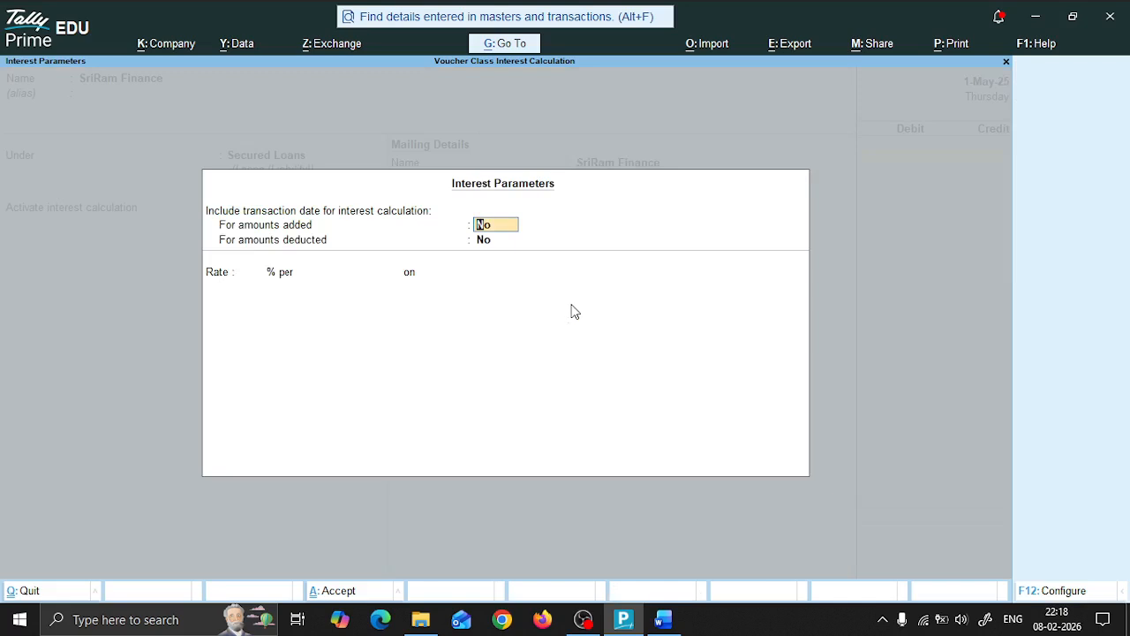
Step: Set the interest rate to 13% per Calendar Year on All Balances, excluding the transaction date for amounts added and deducted
key("Return")
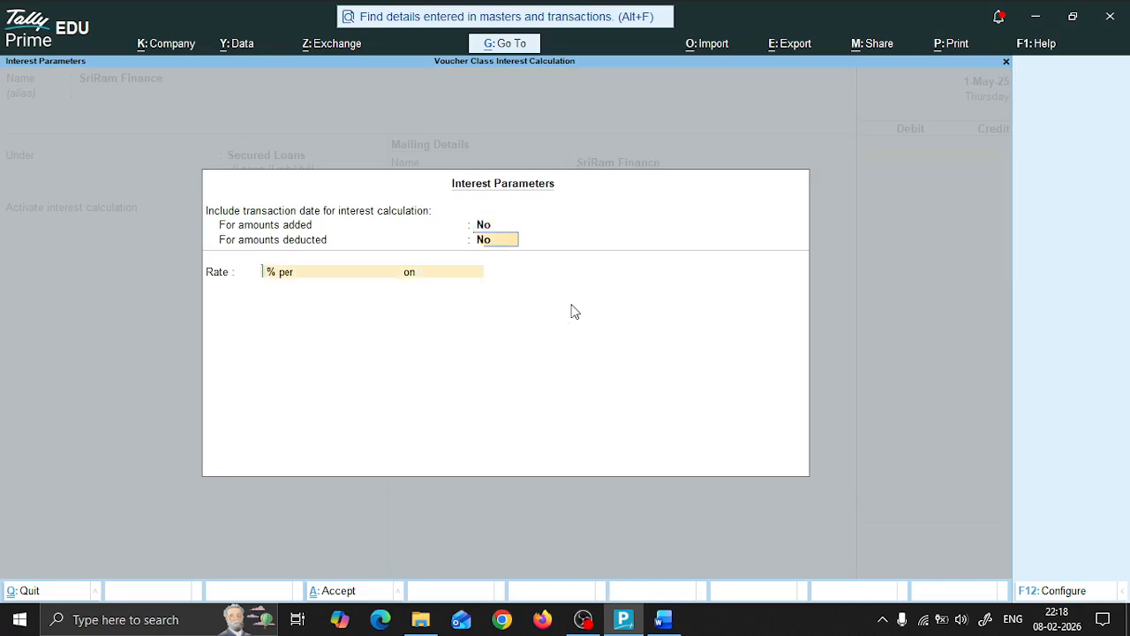
key("Return")
key("alt+Tab")
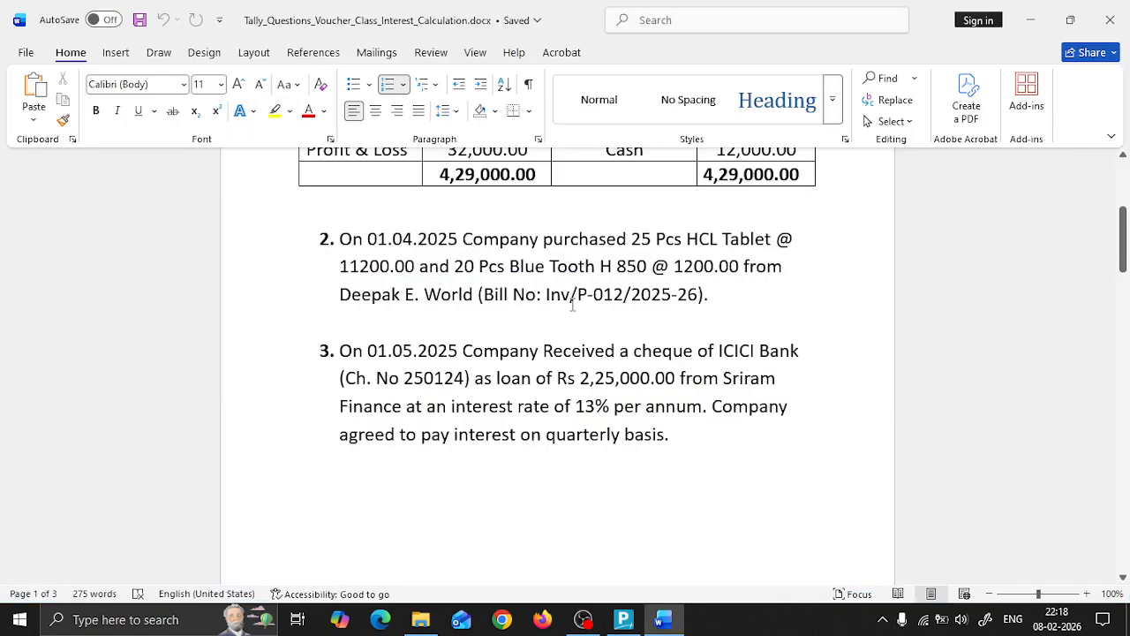
key("alt+Tab")
type("13")
key("Return")
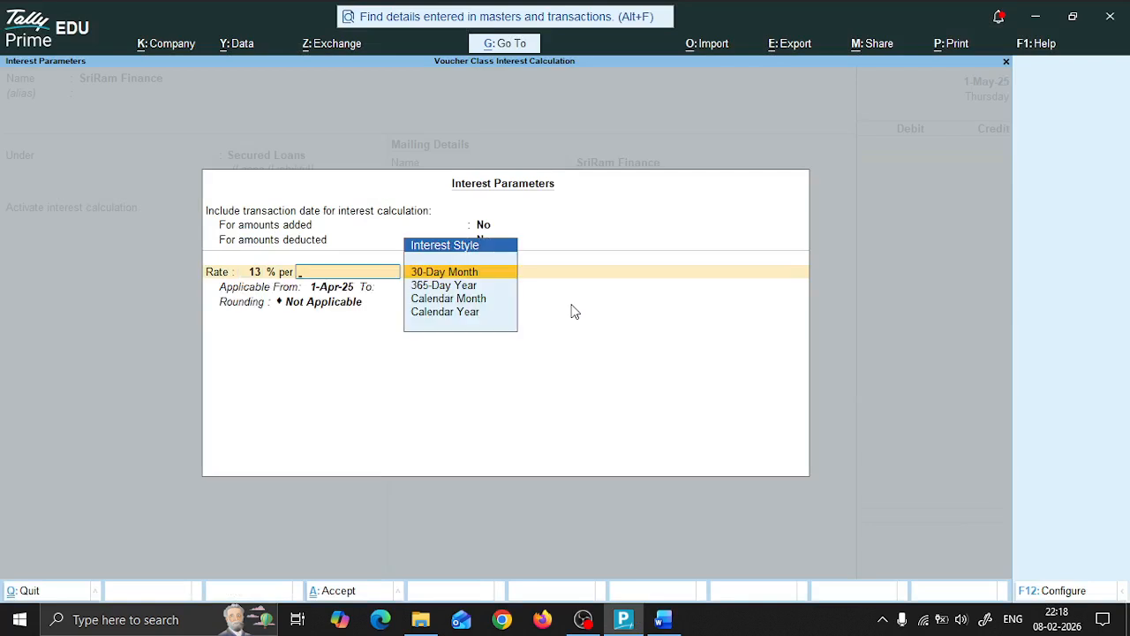
key("Down")
key("Down")
key("Down")
key("Return")
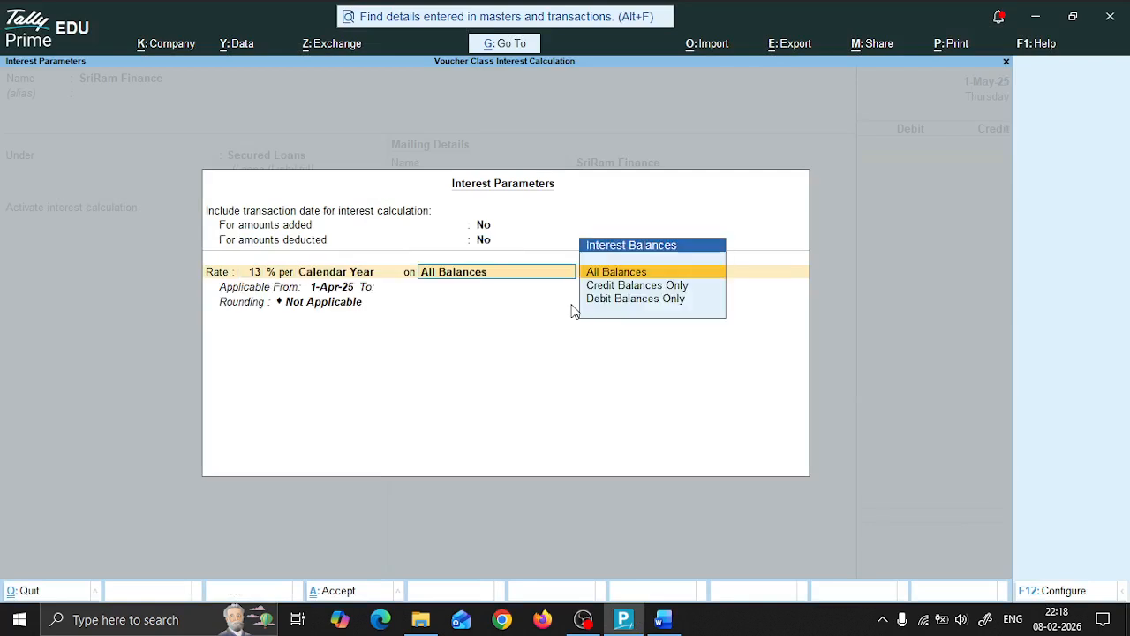
key("Return")
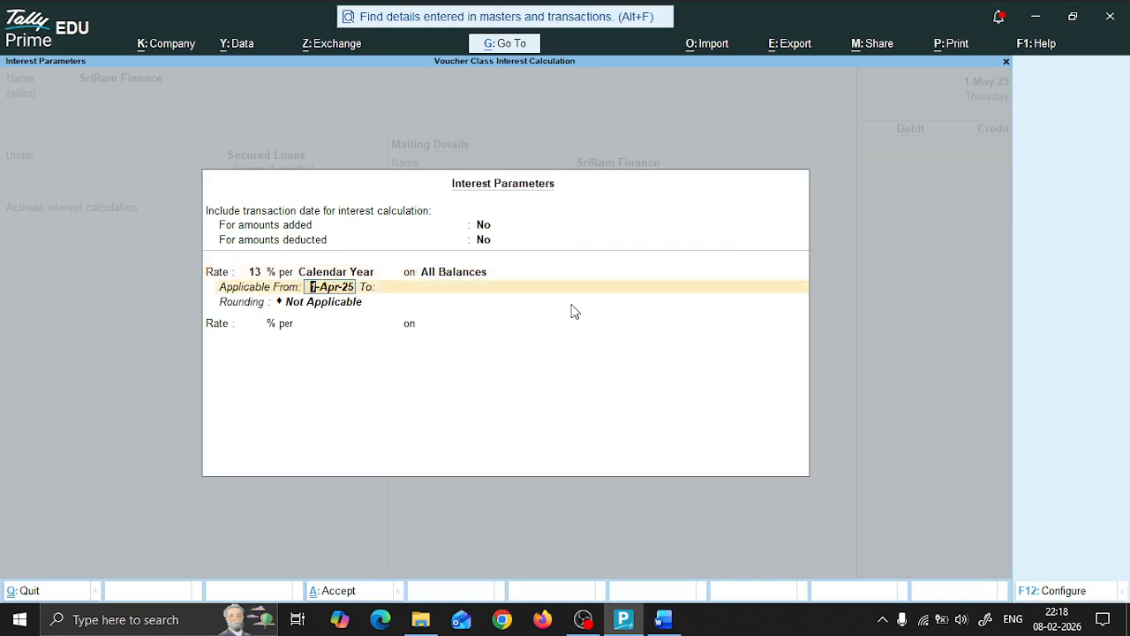
Step: Set the interest rate's applicable-from date to 1-May-25 with no end date, and go back over the interest parameters
key("Return")
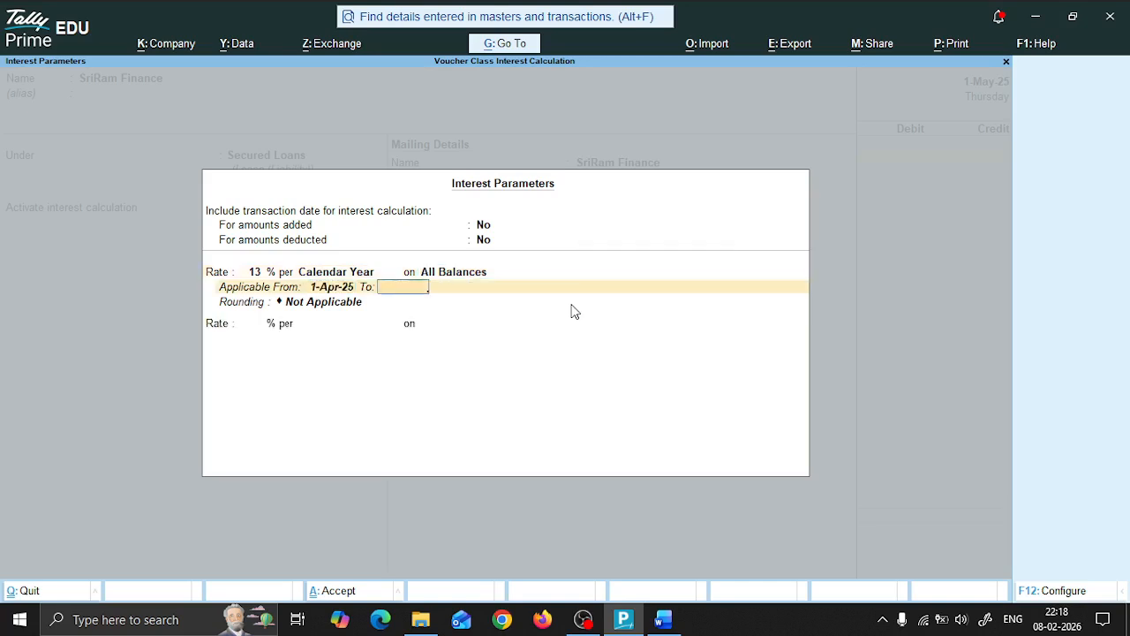
key("BackSpace")
type("1")
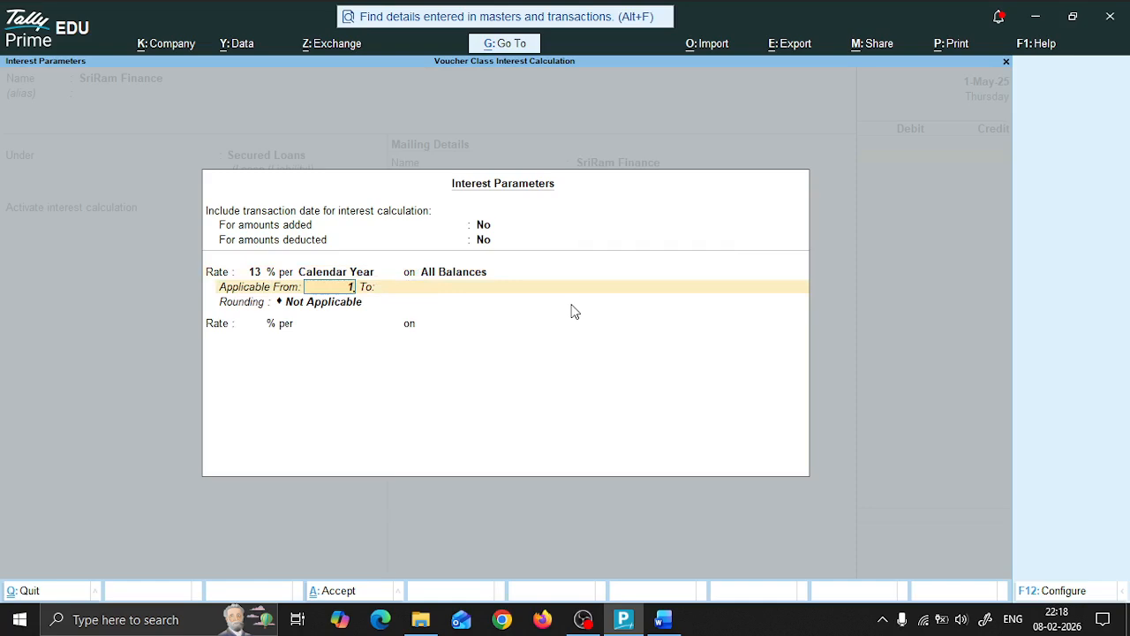
type("/5")
key("Return")
key("BackSpace")
key("BackSpace")
key("BackSpace")
key("BackSpace")
key("BackSpace")
key("BackSpace")
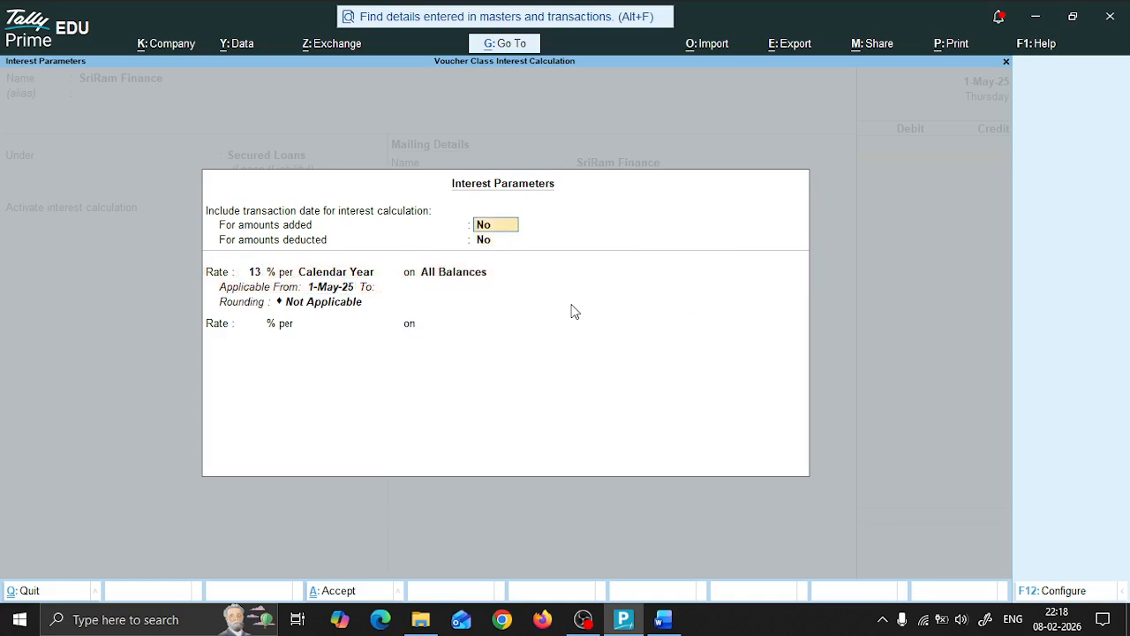
Step: Set the interest rounding to Normal Rounding with a limit of 1 and confirm the interest parameters
key("Return")
key("Return")
key("Return")
key("Return")
key("Return")
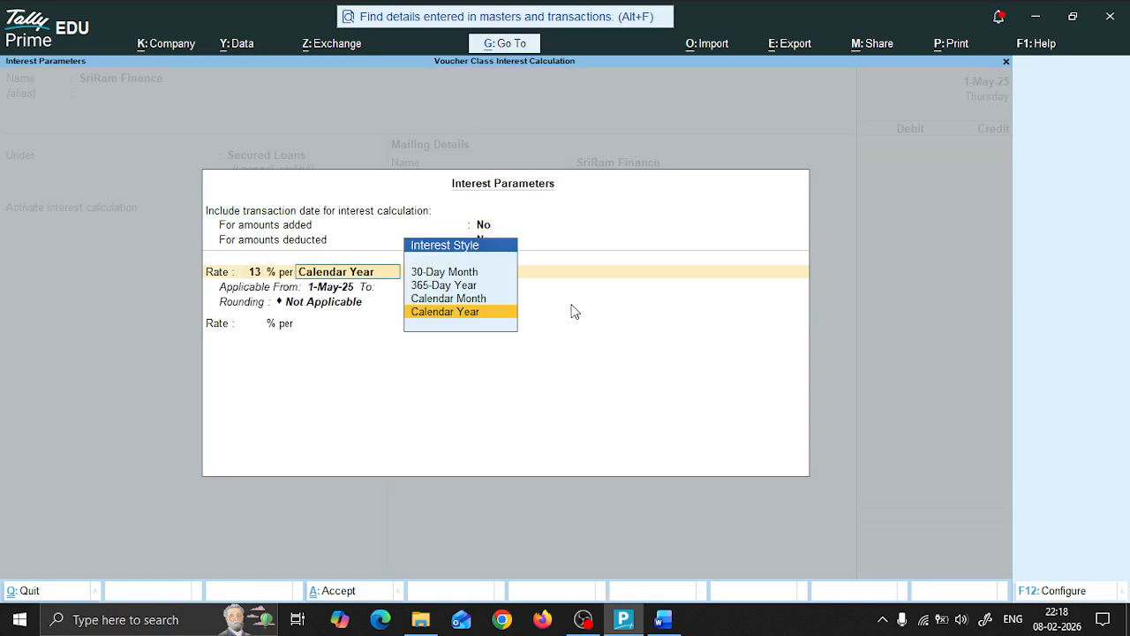
key("Return")
key("Return")
key("Return")
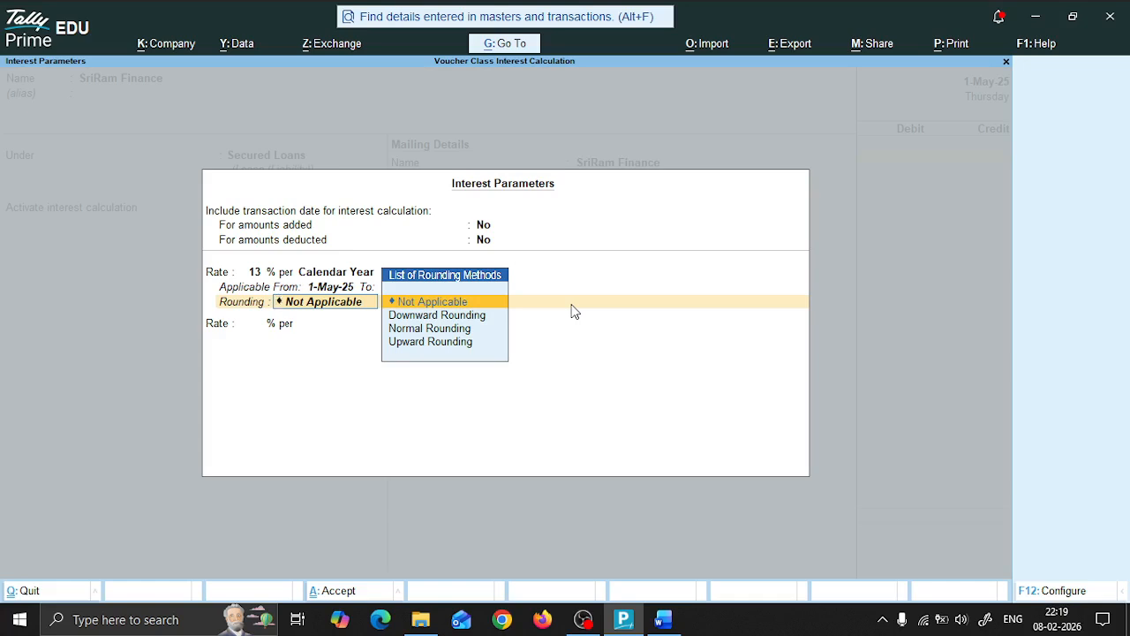
key("Down")
key("Down")
key("Return")
type("1")
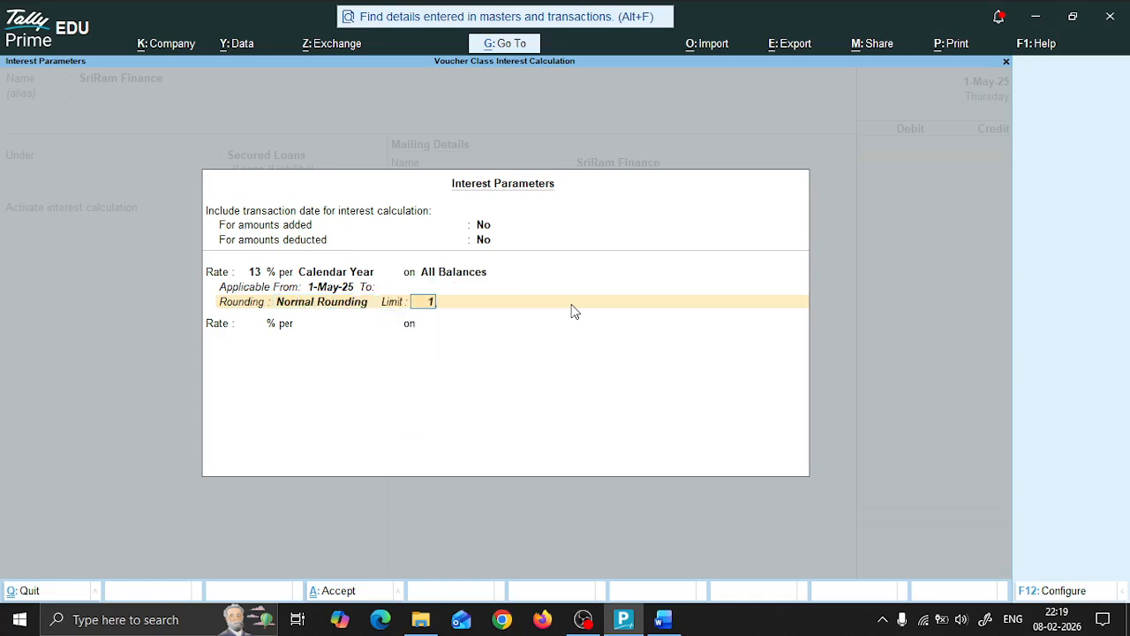
key("Return")
Step: Keep the default mailing, banking and tax details of SriRam Finance and save the ledger
key("Return")
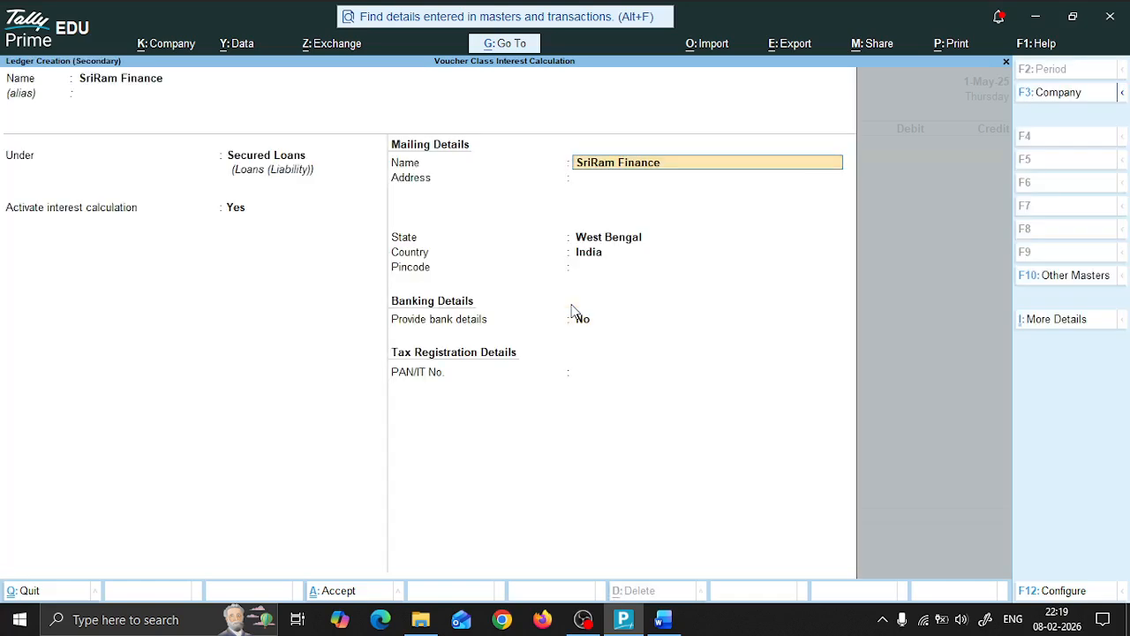
key("Return")
key("Return")
key("Return")
key("Return")
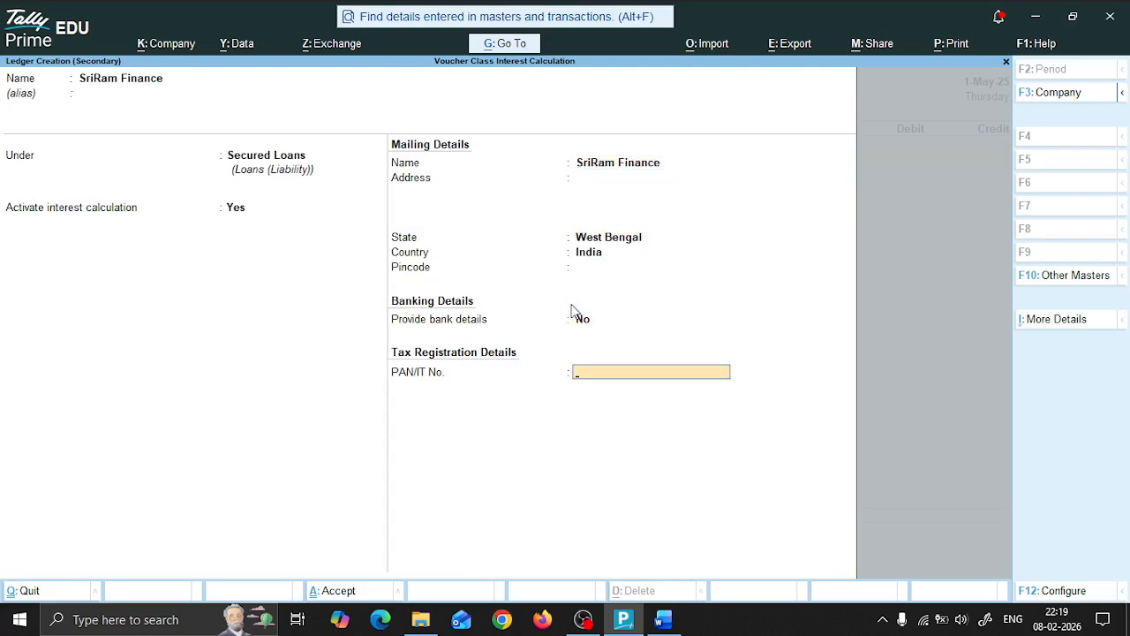
key("Return")
Step: Reopen the SriRam Finance ledger from the receipt voucher and bring up its interest parameters with interest calculation kept at Yes
key("Return")
key("BackSpace")
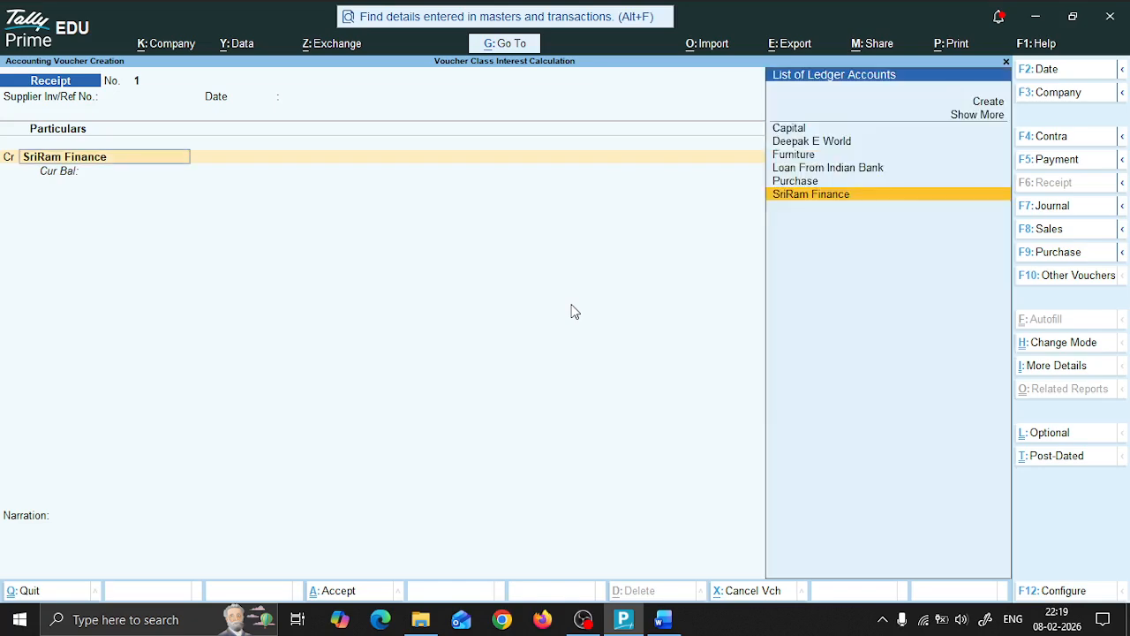
key("ctrl+Return")
key("Return")
key("Return")
key("Return")
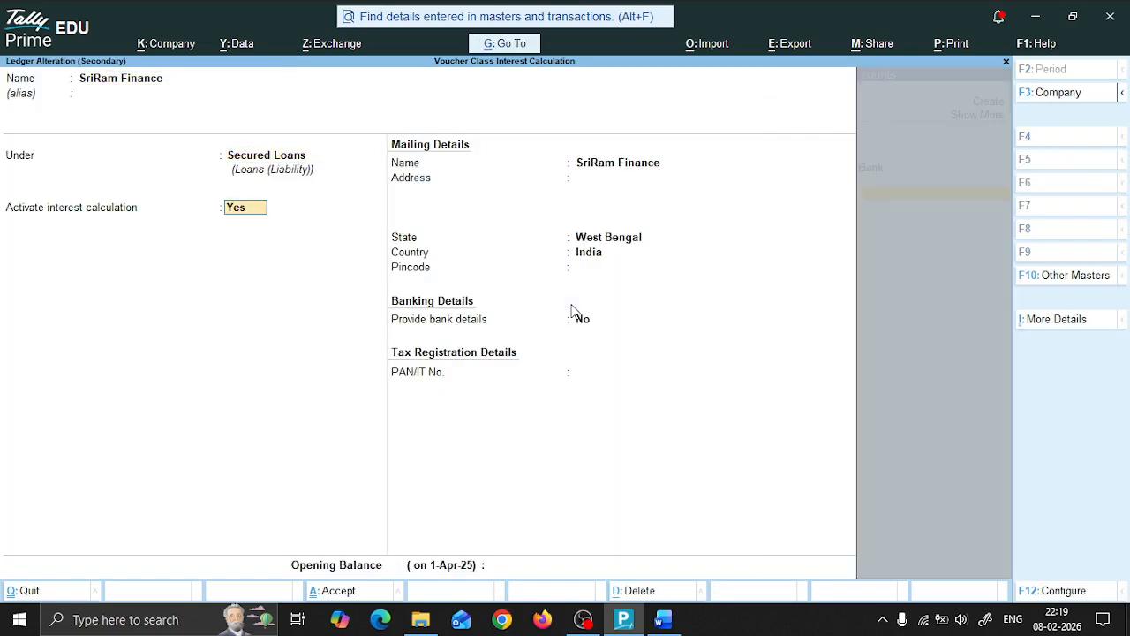
key("Return")
type("y")
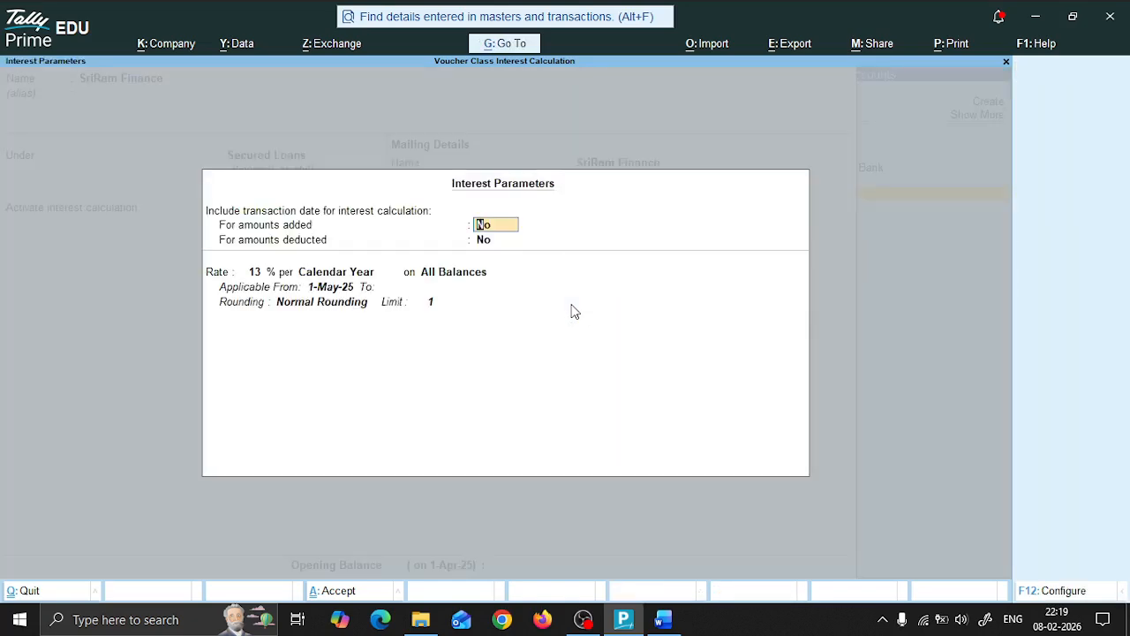
Step: Go through the SriRam Finance interest parameters, keeping the transaction date excluded and all rate settings, and save the ledger again
key("Return")
key("BackSpace")
type("n")
key("Return")
key("Return")
key("Return")
key("Return")
key("Return")
key("Return")
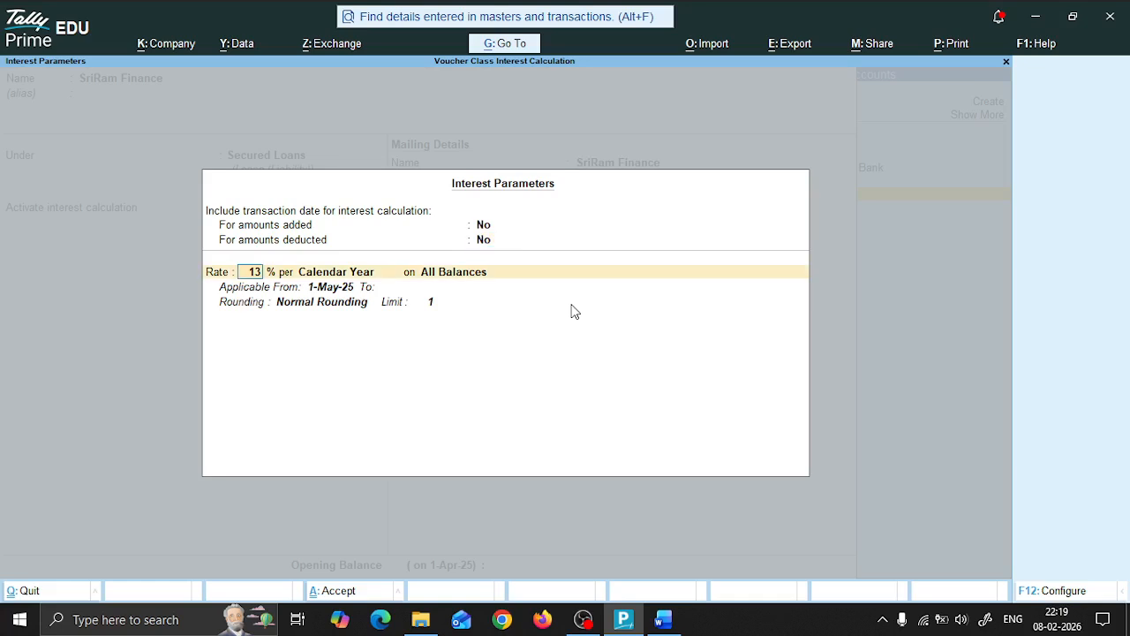
key("Return")
key("Return")
key("Return")
key("Return")
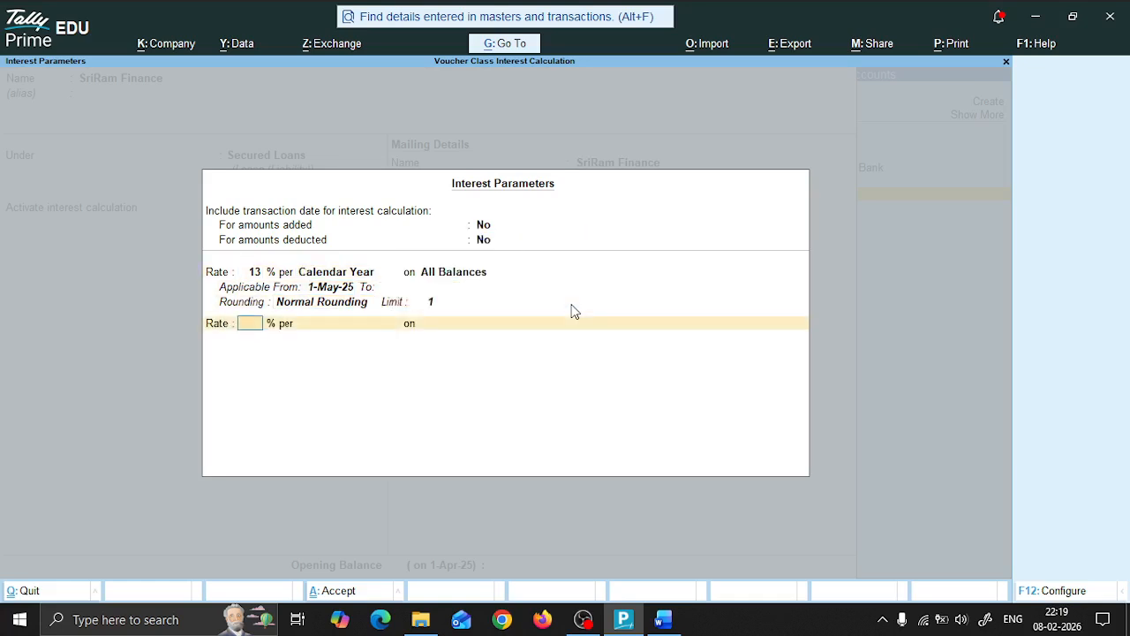
key("Return")
key("Return")
key("Return")
key("Return")
key("Return")
key("Return")
key("Return")
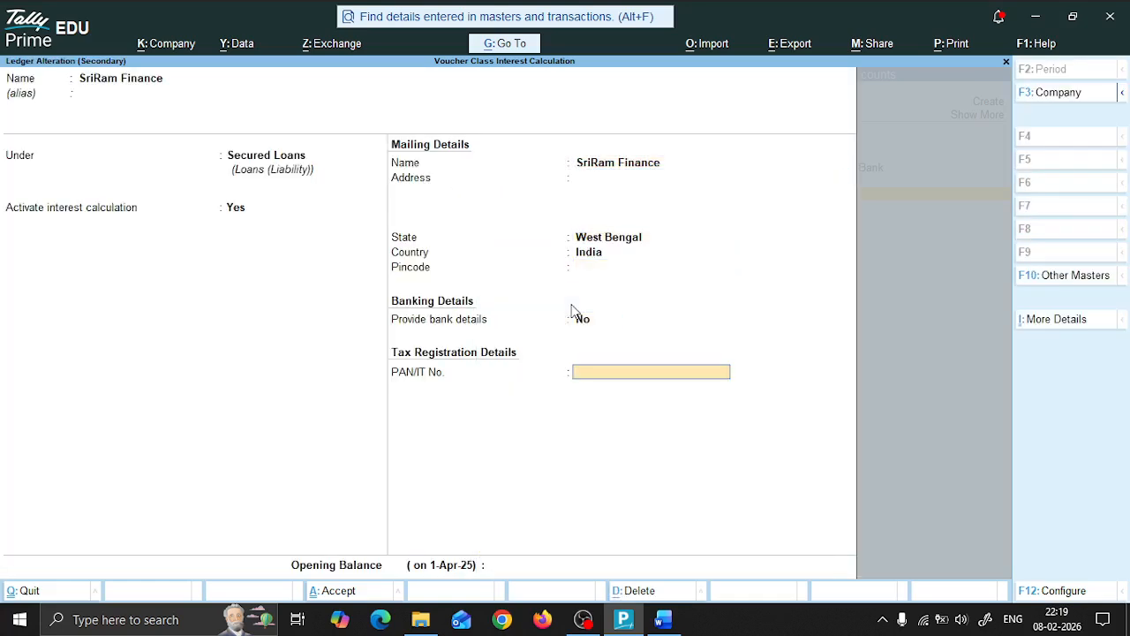
key("Return")
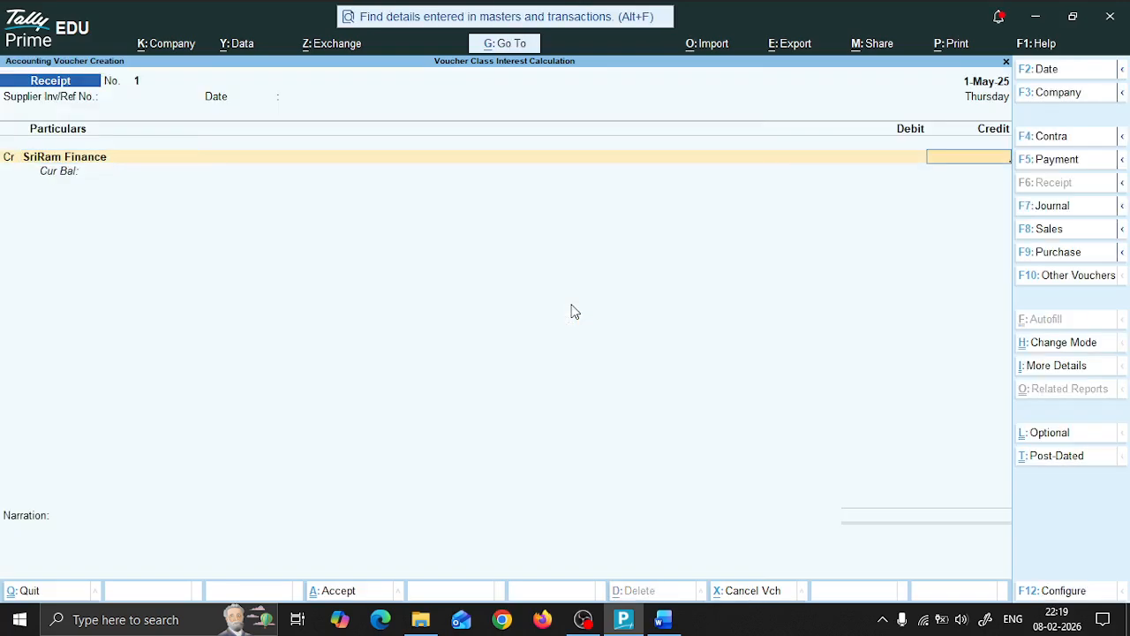
Step: Check the loan amount in the Word document and credit SriRam Finance with 225000 in the receipt voucher
key("alt+Tab")
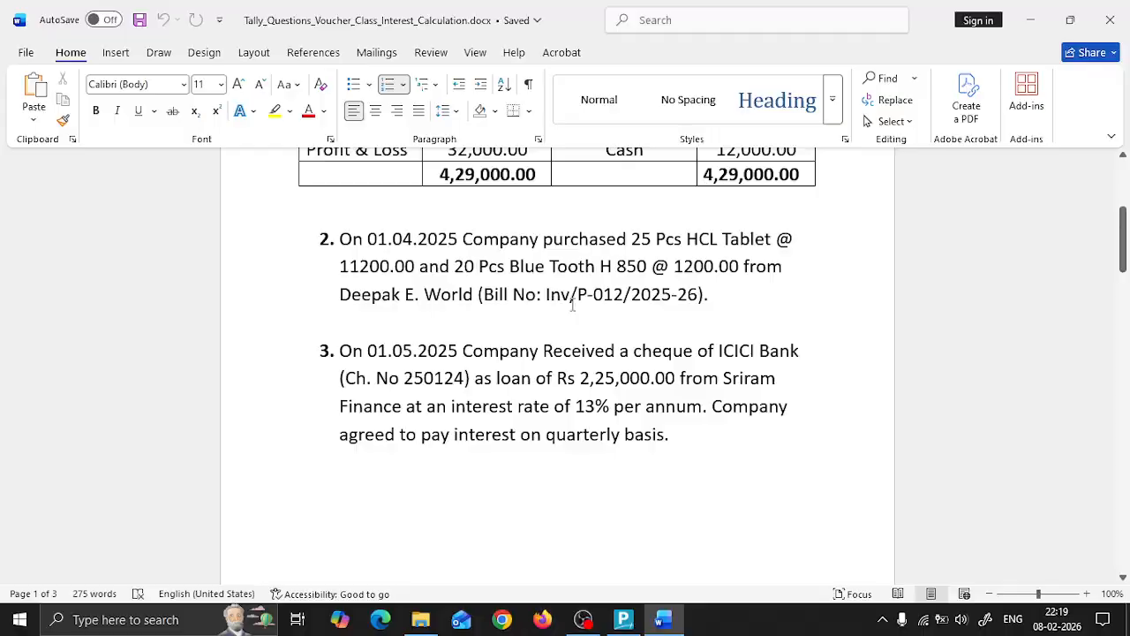
key("alt+Tab")
type("225000")
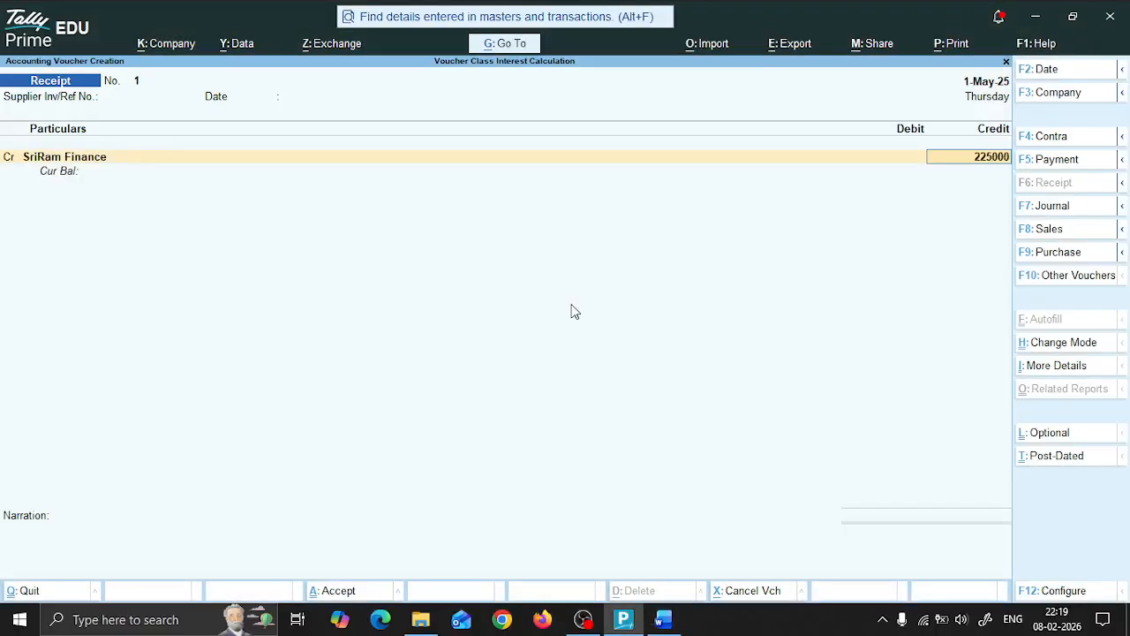
key("Return")
key("Return")
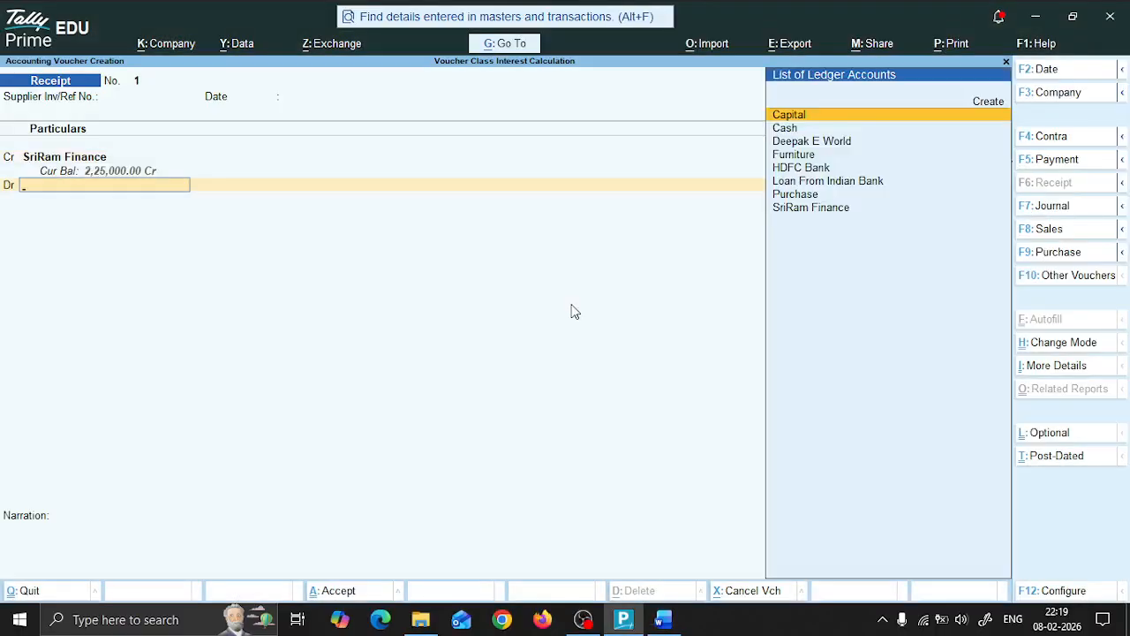
Step: Debit HDFC Bank with the full 2,25,000.00 and keep the Cheque/DD transaction type in its bank allocation
type("Hdf")
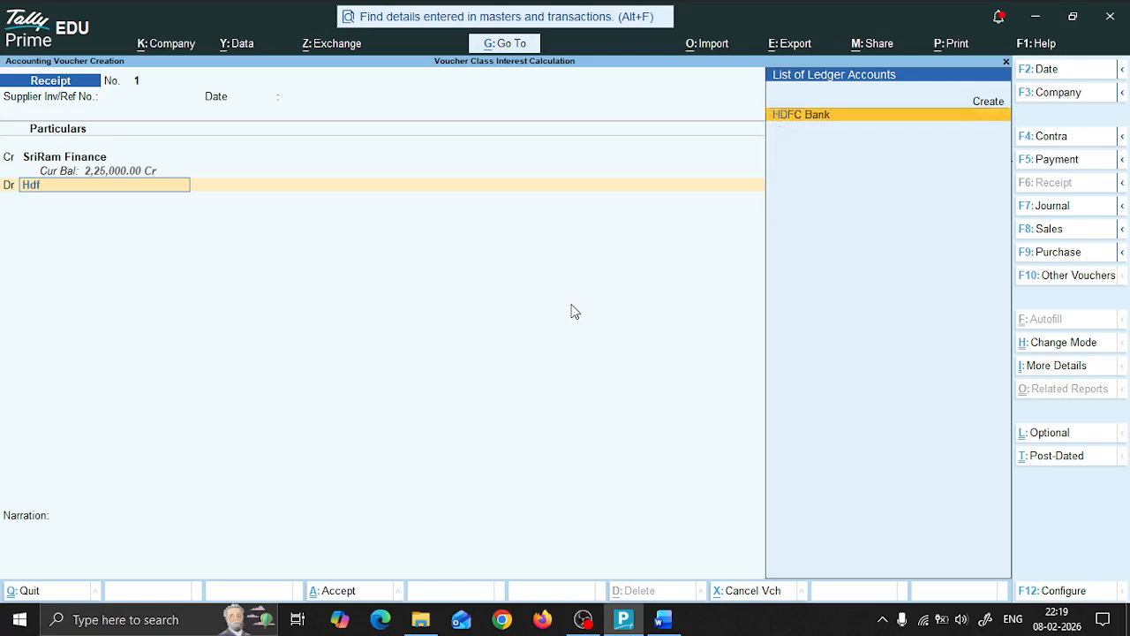
key("Return")
key("Return")
key("Return")
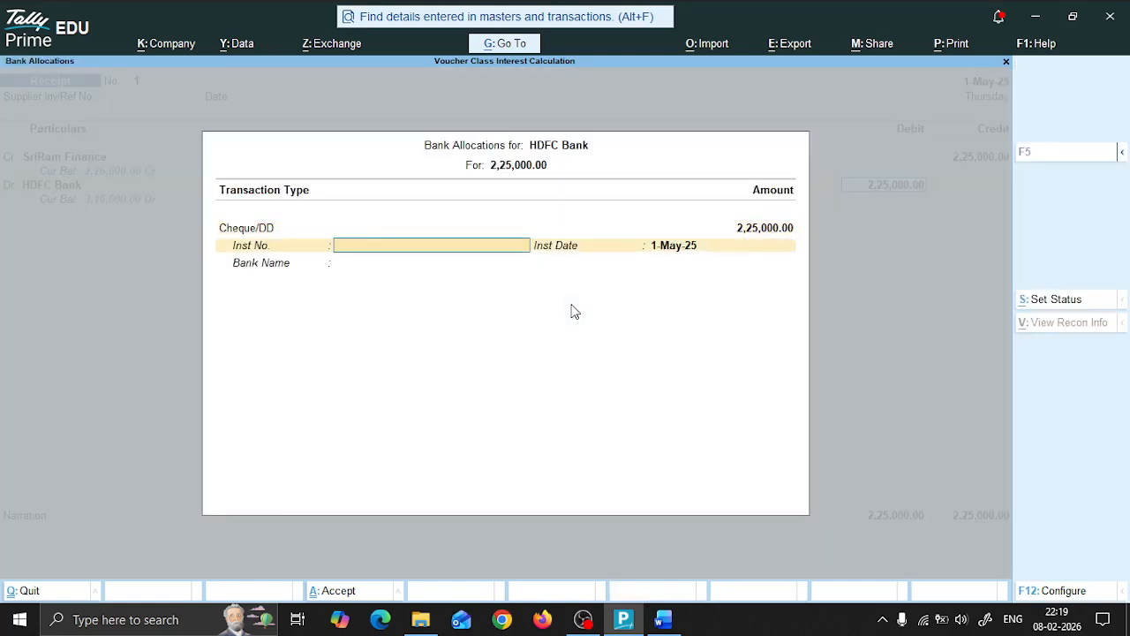
Step: Look up the cheque details in the Word document and enter instrument number 250124 dated 1-May-25
key("alt+Tab")
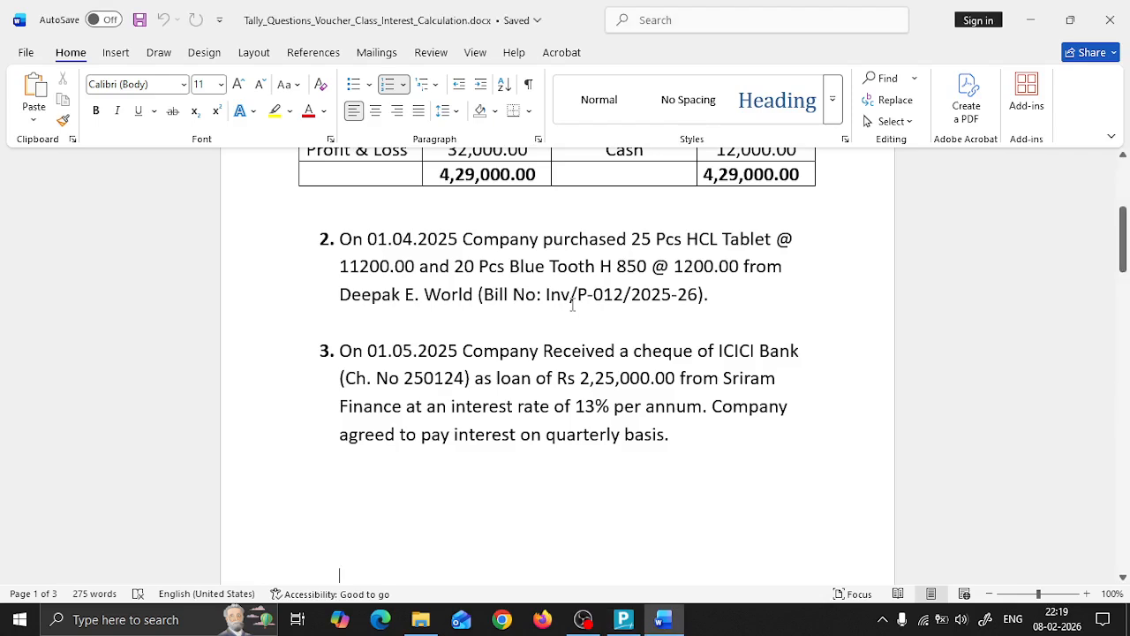
key("alt+Tab")
key("alt+Tab")
key("alt+Tab")
type("250124")
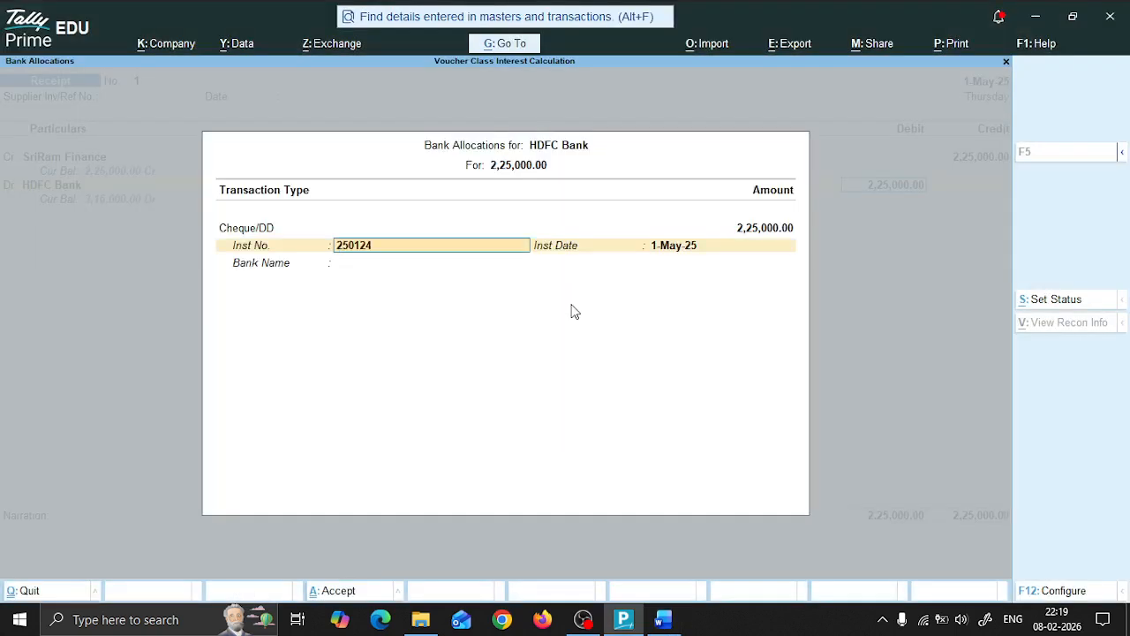
key("Return")
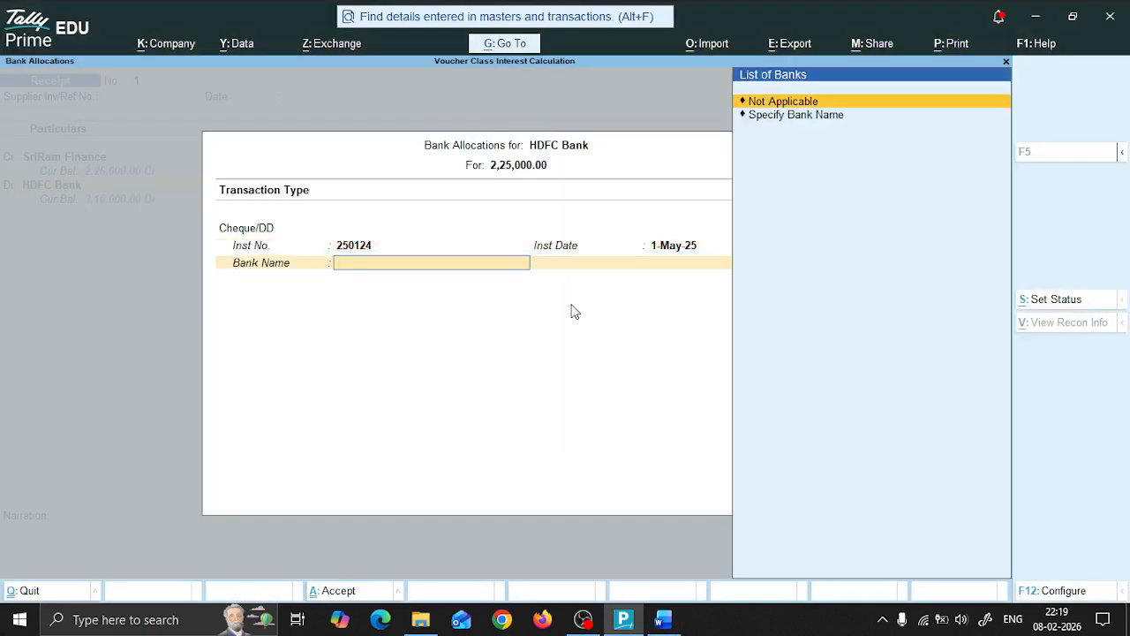
Step: Specify ICICI Bank as the cheque's bank name, save the receipt voucher without narration, and leave voucher entry
key("Down")
key("Return")
type("ICICI Bank")
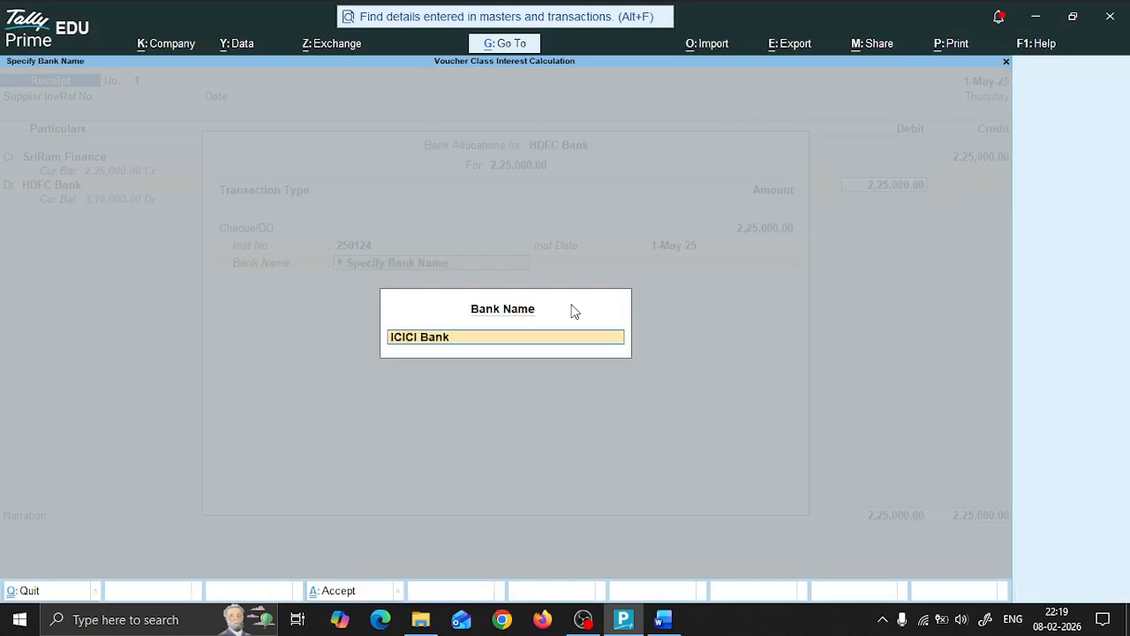
key("Return")
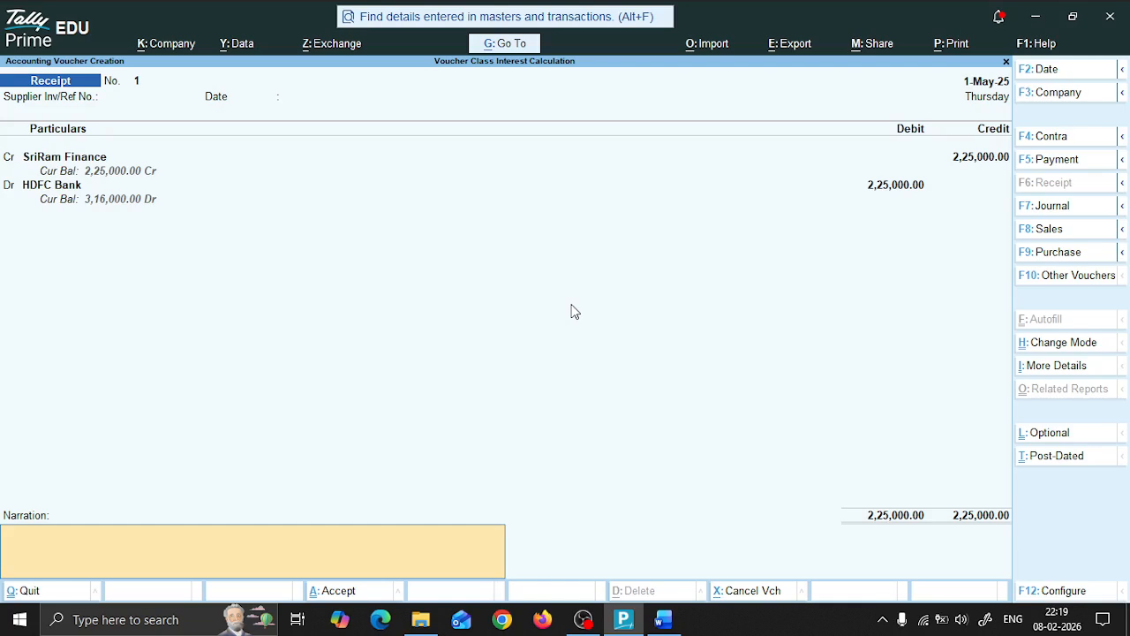
key("Return")
key("Return")
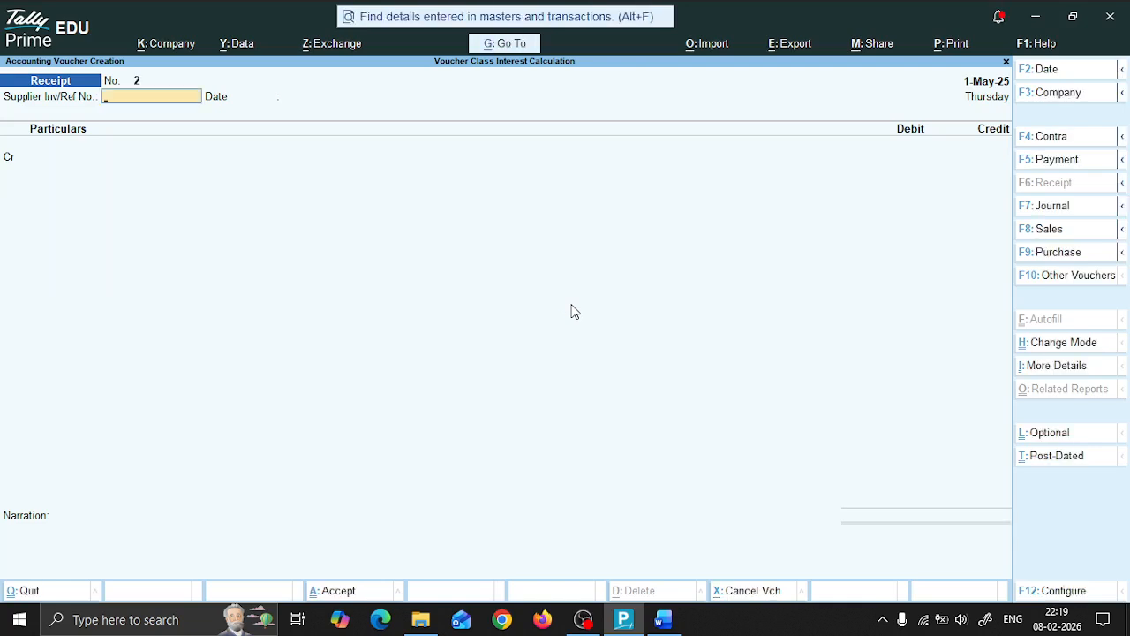
key("Escape")
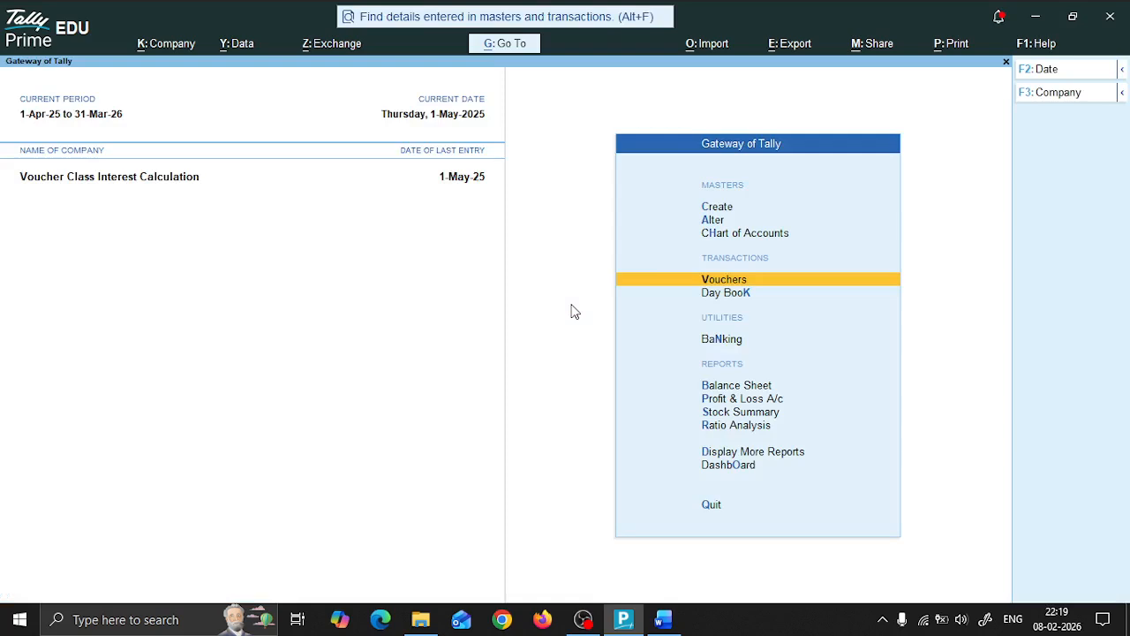
Step: Open the SriRam Finance ledger for alteration from the list of ledgers
key("Up")
key("Up")
key("Return")
key("Down")
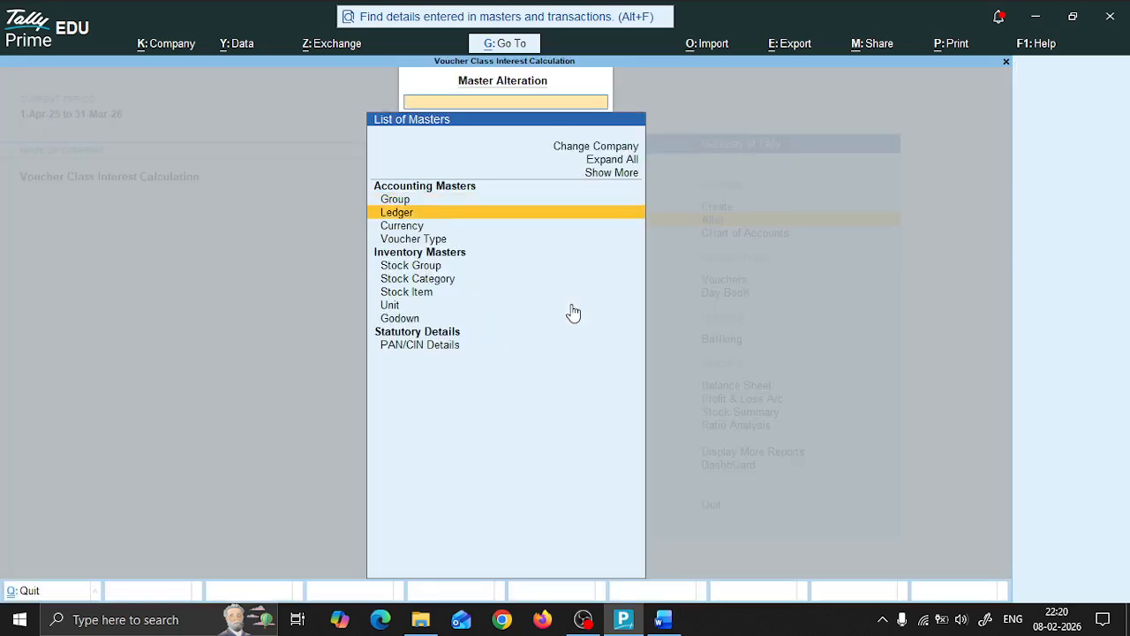
key("Return")
key("Down")
key("Down")
key("Down")
key("Down")
key("Down")
key("Down")
key("Down")
key("Down")
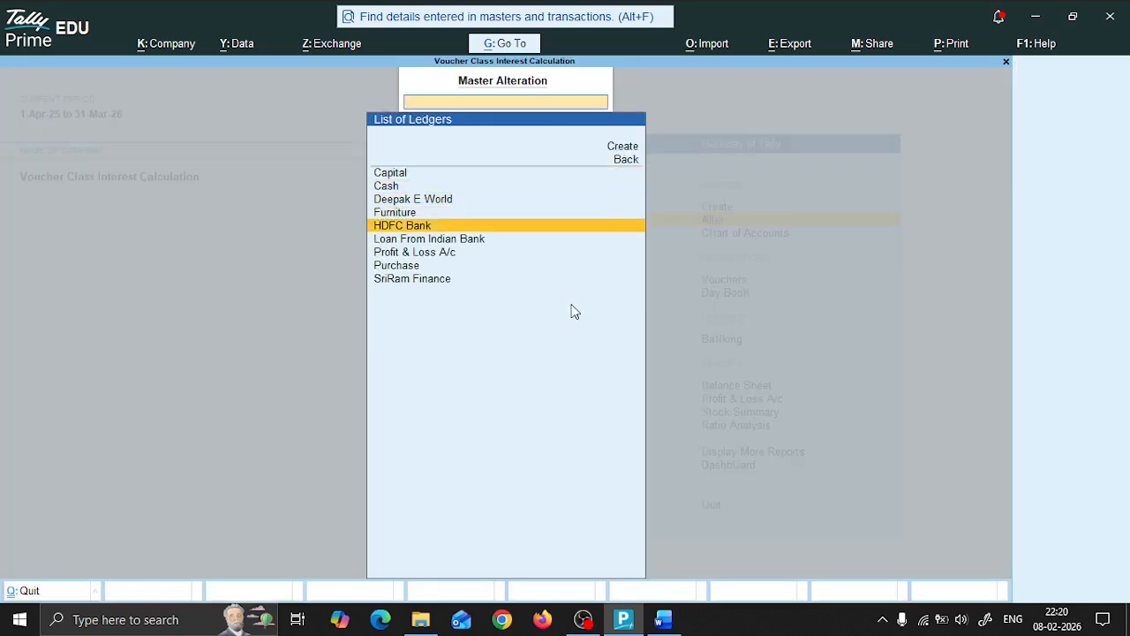
key("Return")
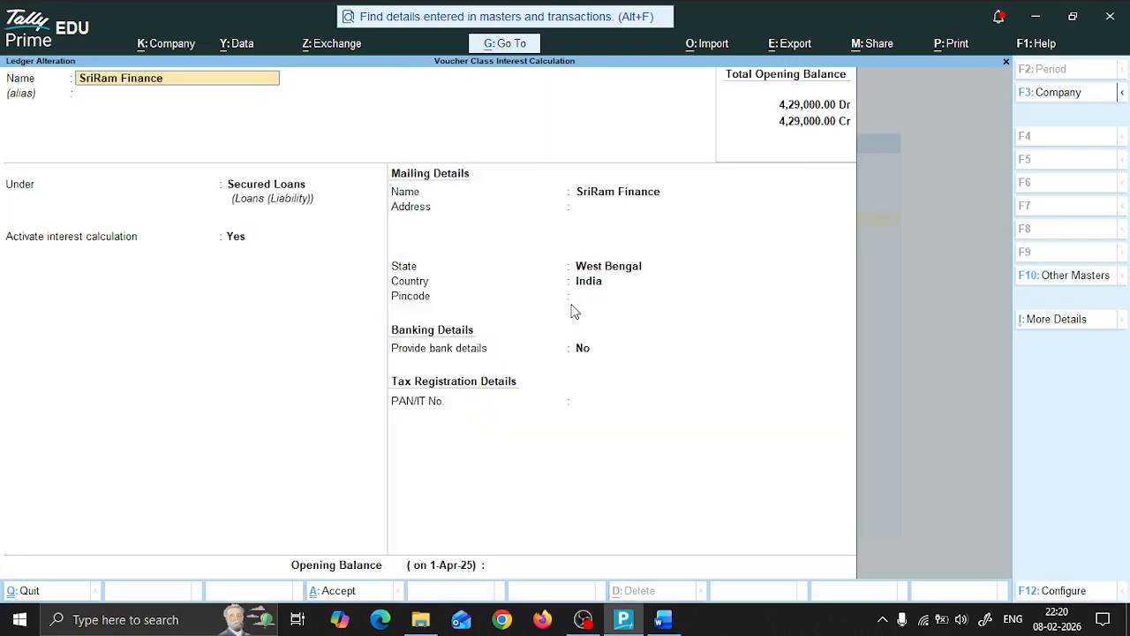
Step: Review the interest parameters of SriRam Finance and return to the Gateway of Tally without changing the ledger
key("Return")
key("Return")
key("Return")
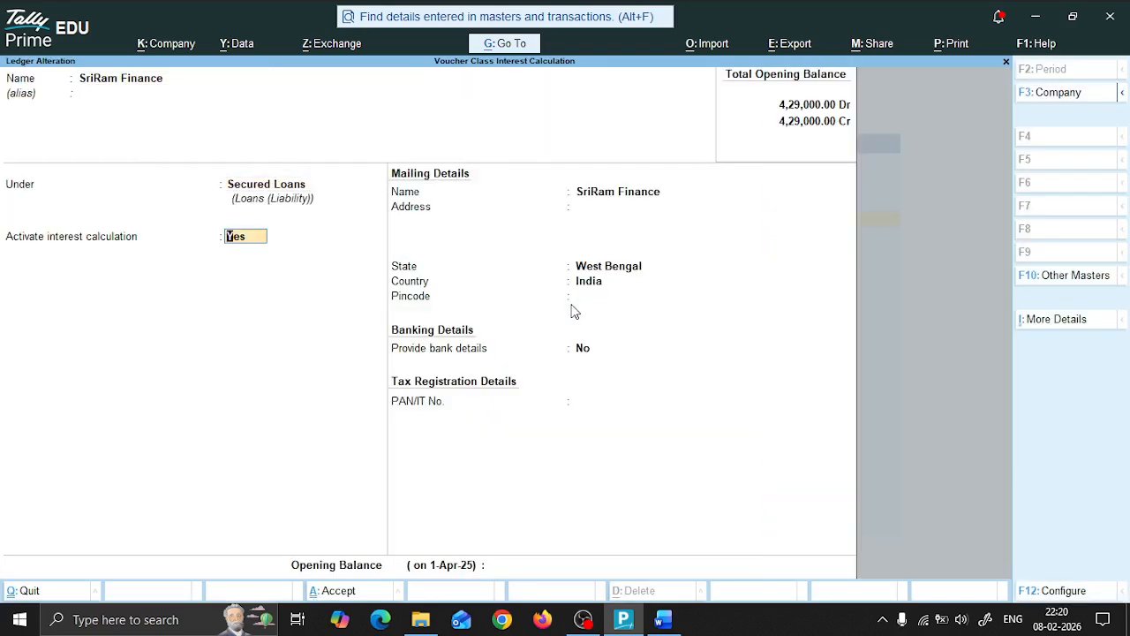
key("Return")
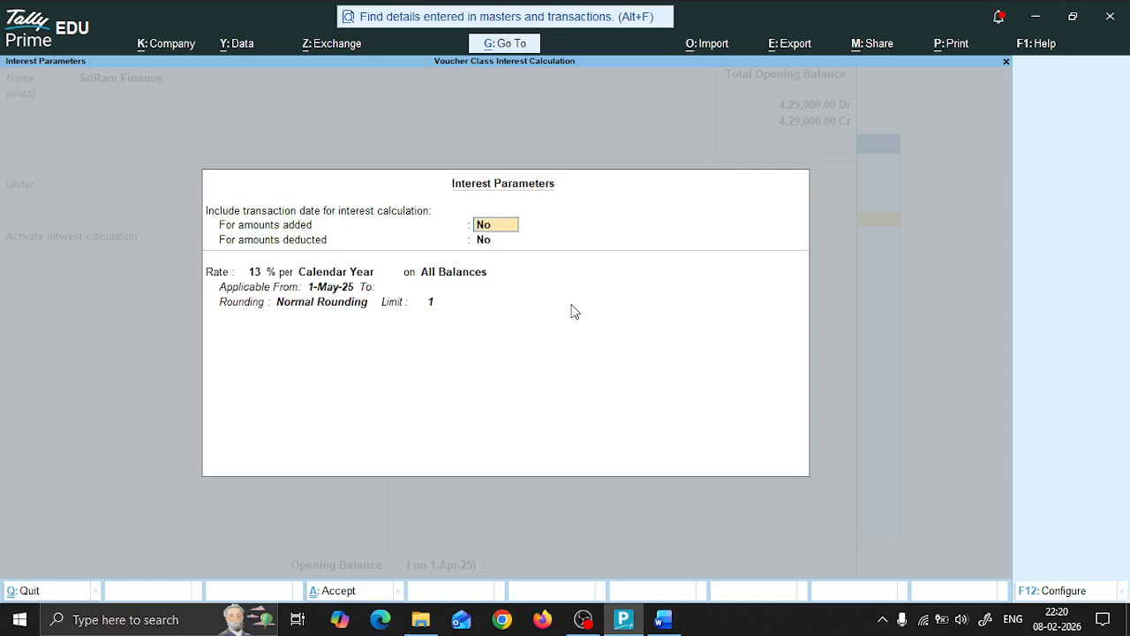
key("Escape")
key("Escape")
key("Return")
key("Escape")
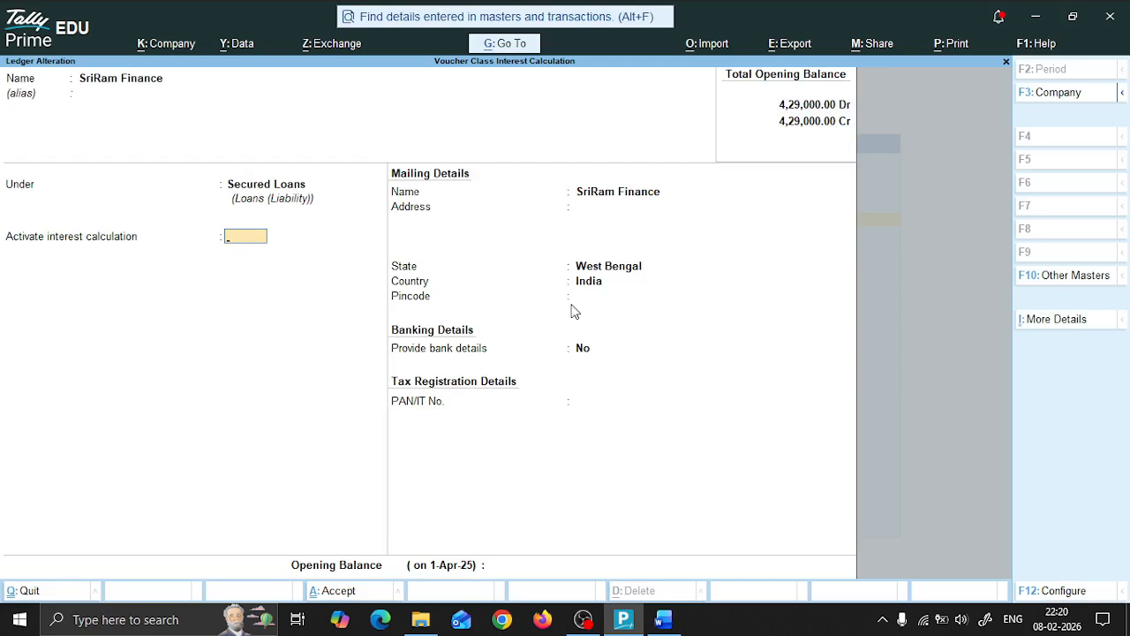
key("Escape")
key("Escape")
key("Escape")
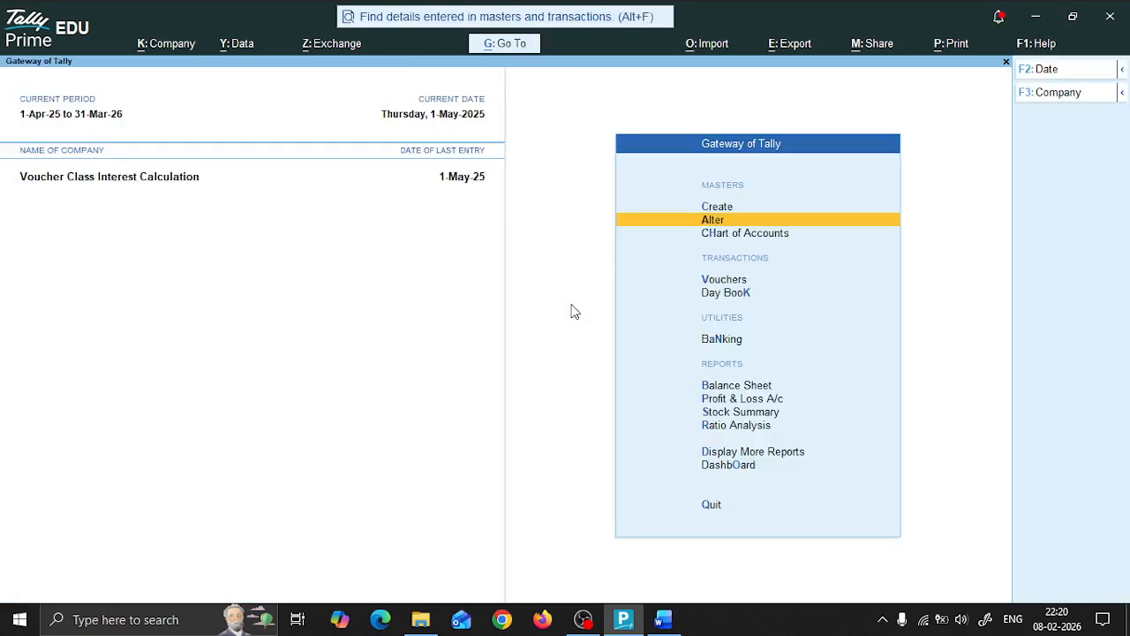
Step: Read the voucher class specifications in question 4 of the Word document, and open the Sales voucher type for alteration in TallyPrime
key("alt+Tab")
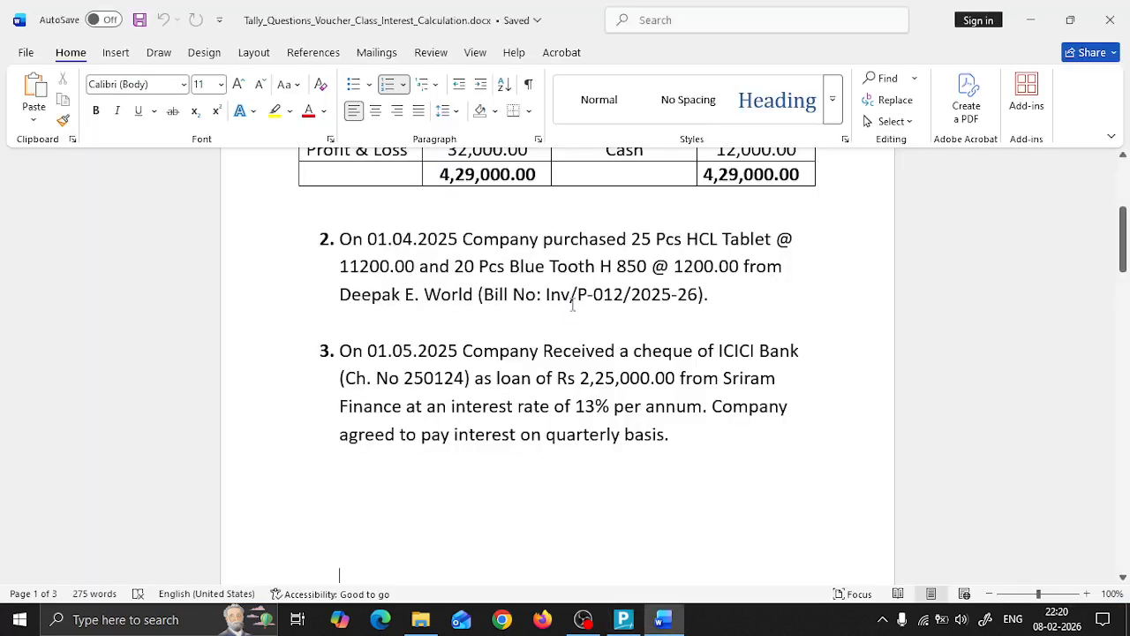
key("Down")
key("Down")
key("Down")
key("Down")
key("Down")
key("Down")
key("Down")
key("Down")
key("Down")
key("Down")
key("Down")
key("Down")
key("Down")
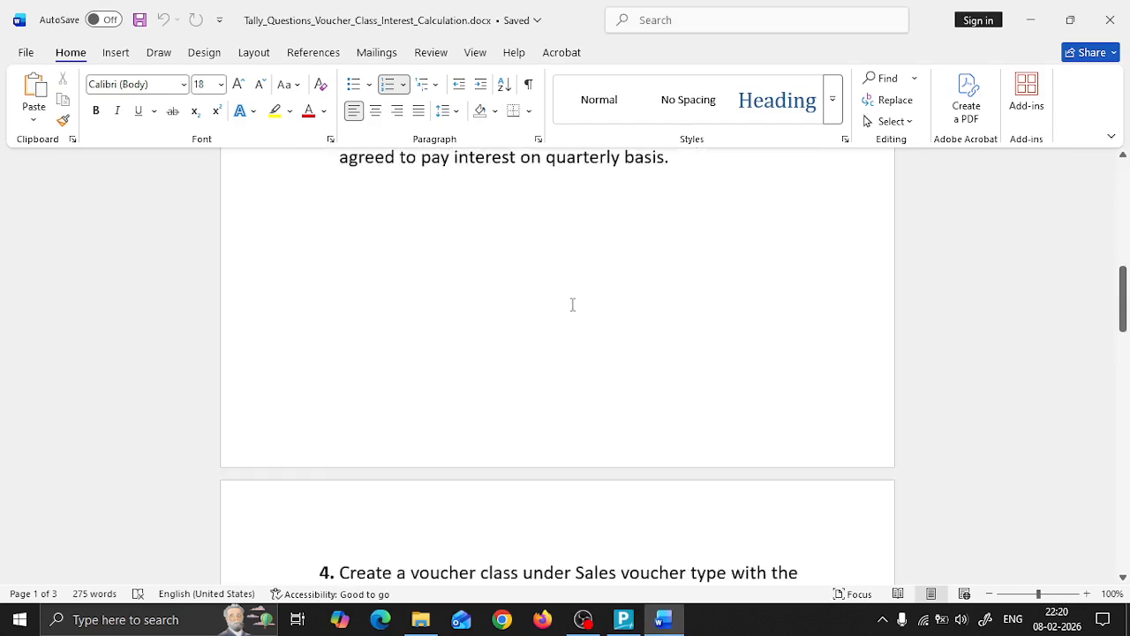
key("Down")
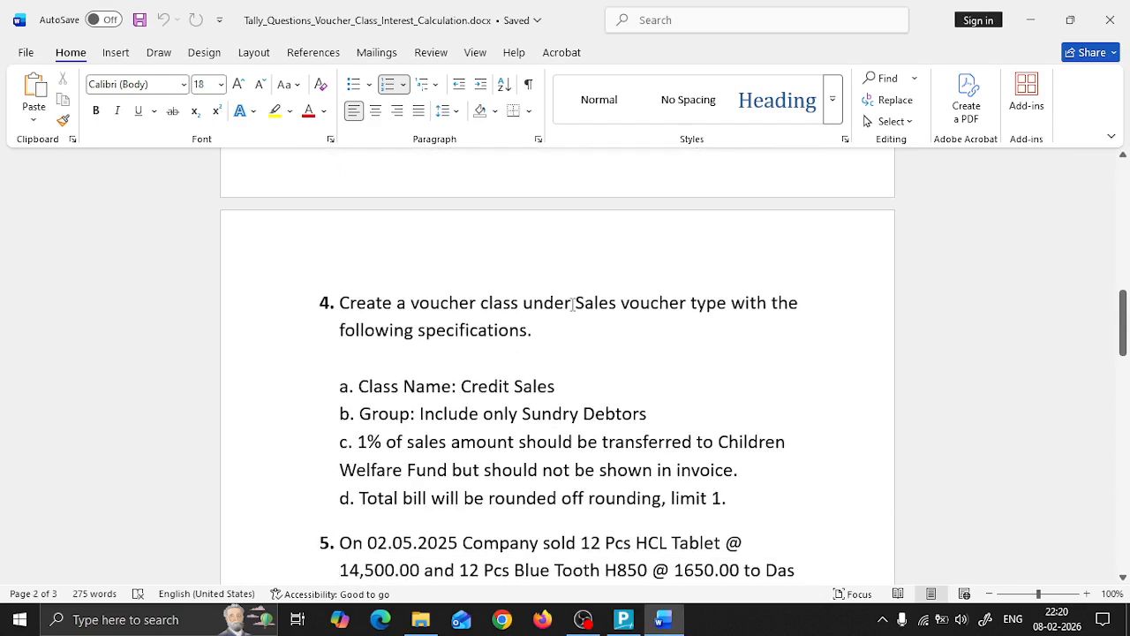
key("alt+Tab")
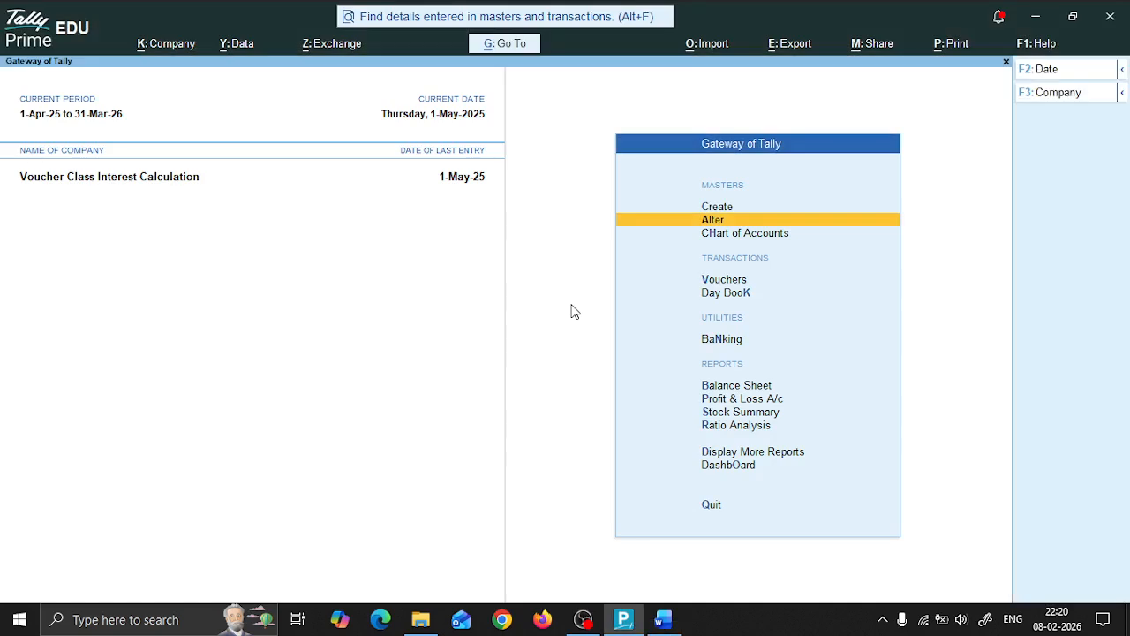
key("Return")
key("Down")
key("Down")
key("Down")
key("Return")
type("Sa")
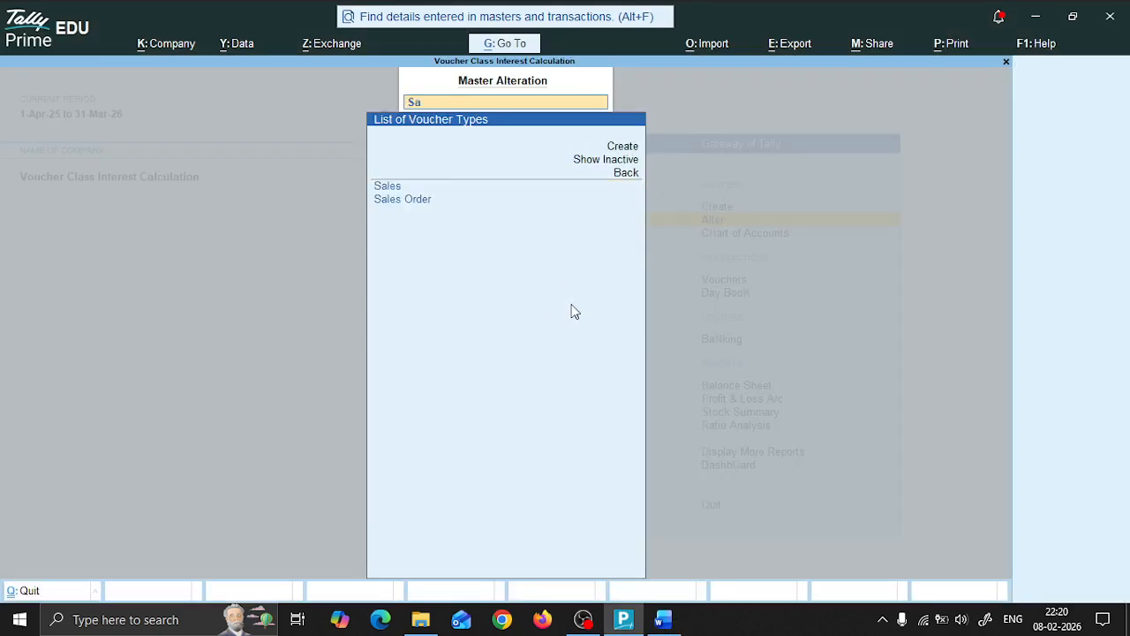
key("Return")
Step: Keep the general and printing settings of the Sales voucher type and add a voucher class named Credit Sales
key("Return")
key("Return")
key("Return")
key("Return")
key("Return")
key("Return")
key("Return")
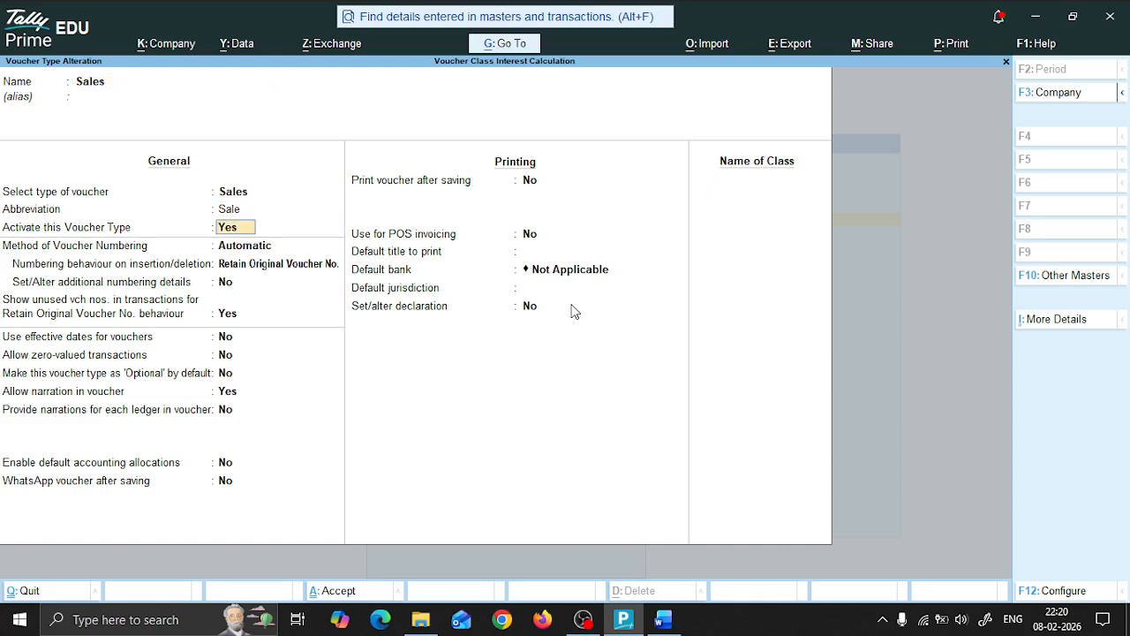
key("Return")
key("Return")
key("Return")
key("Return")
key("Return")
key("Return")
key("Return")
key("Return")
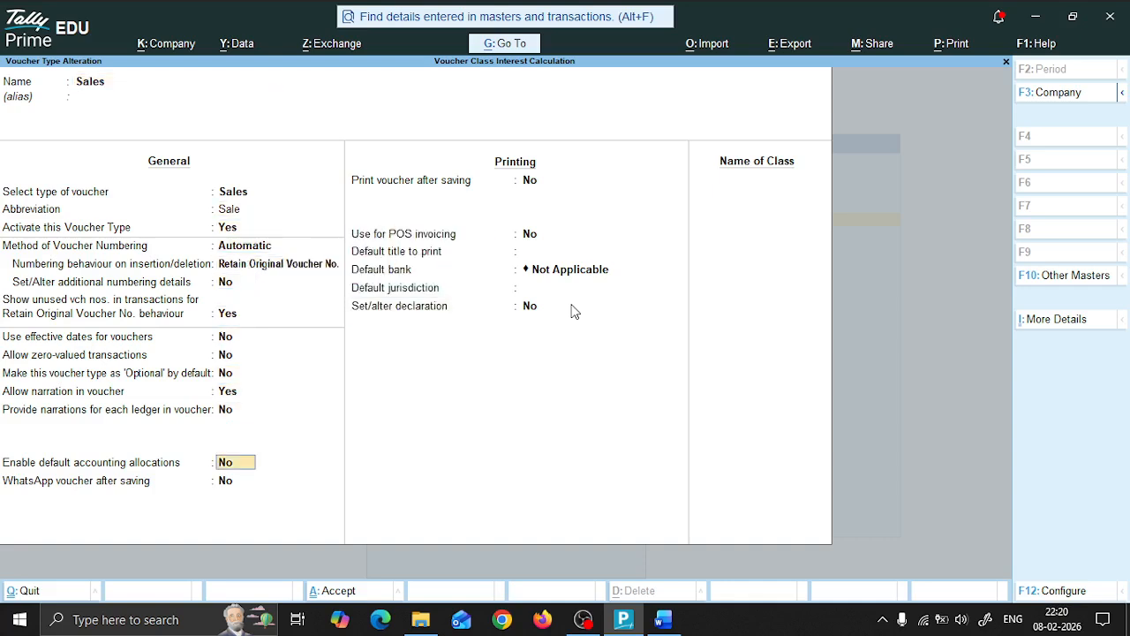
key("Return")
key("Return")
key("Return")
key("Return")
key("Return")
key("Return")
key("Return")
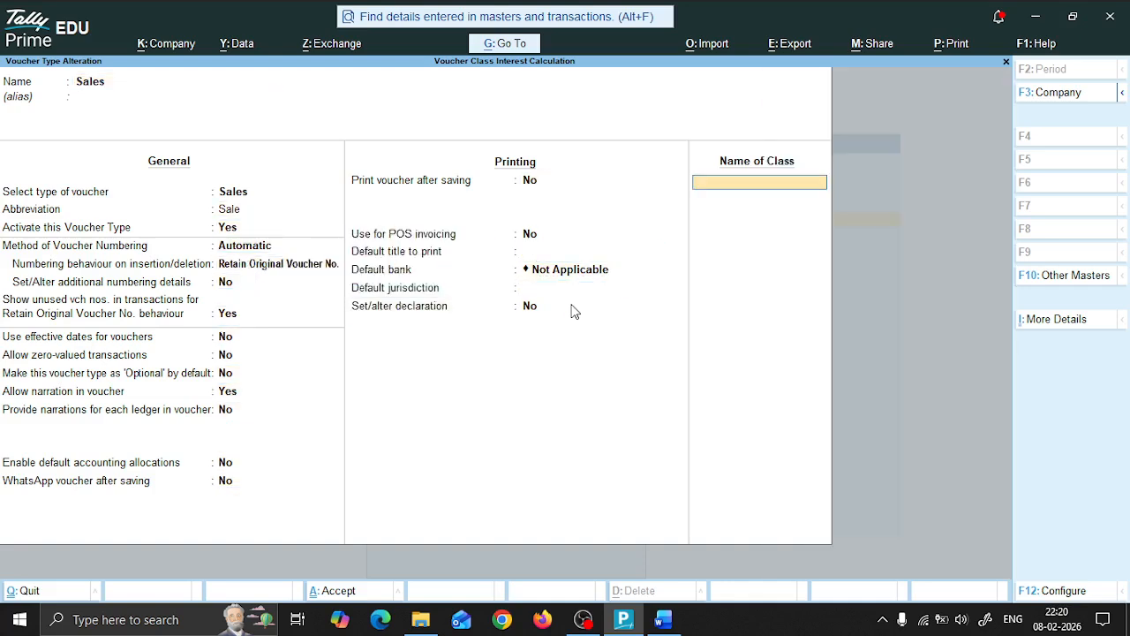
type("Credit Sales")
key("Return")
Step: Include only the Sundry Debtors group in the Credit Sales class, leaving the excluded groups empty
key("Return")
key("Down")
key("Down")
key("Down")
key("Down")
key("Down")
key("Down")
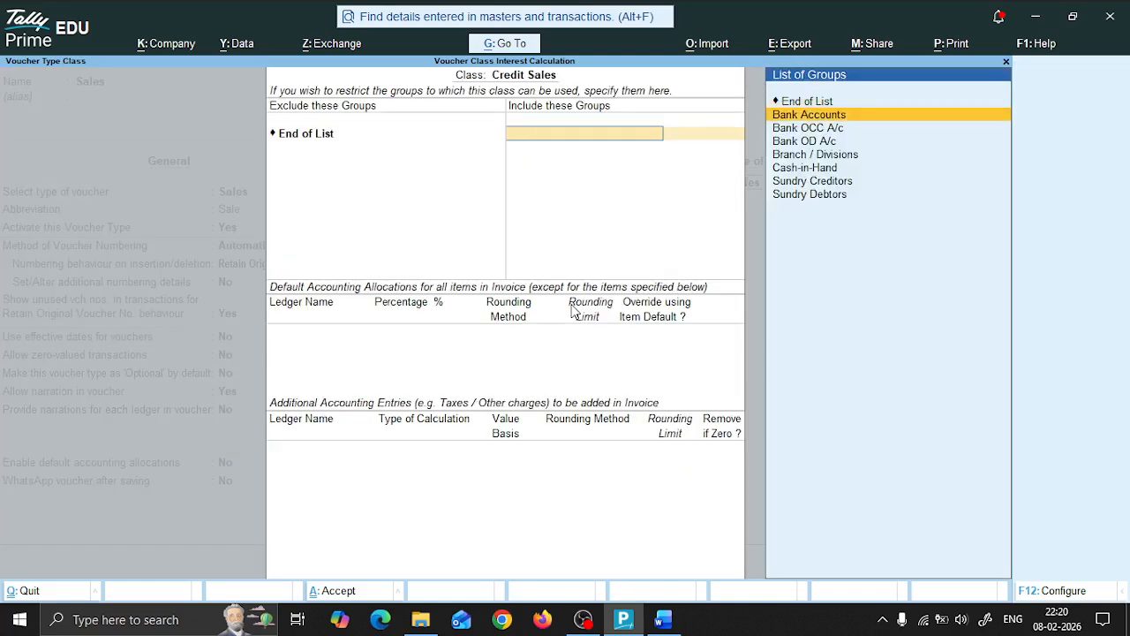
key("Down")
key("Return")
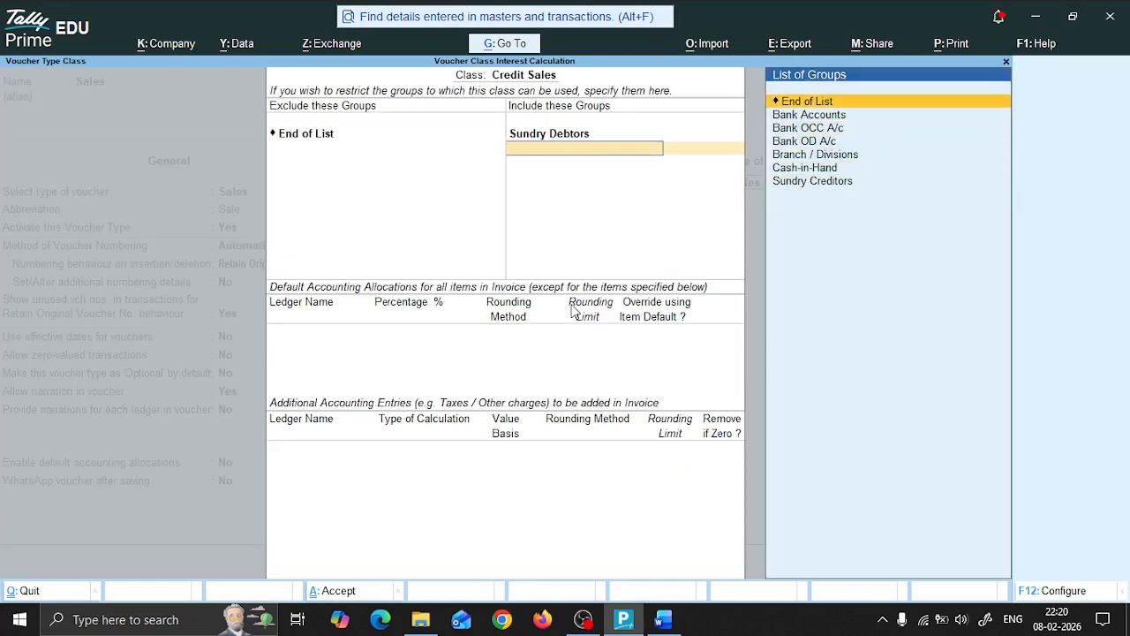
key("Return")
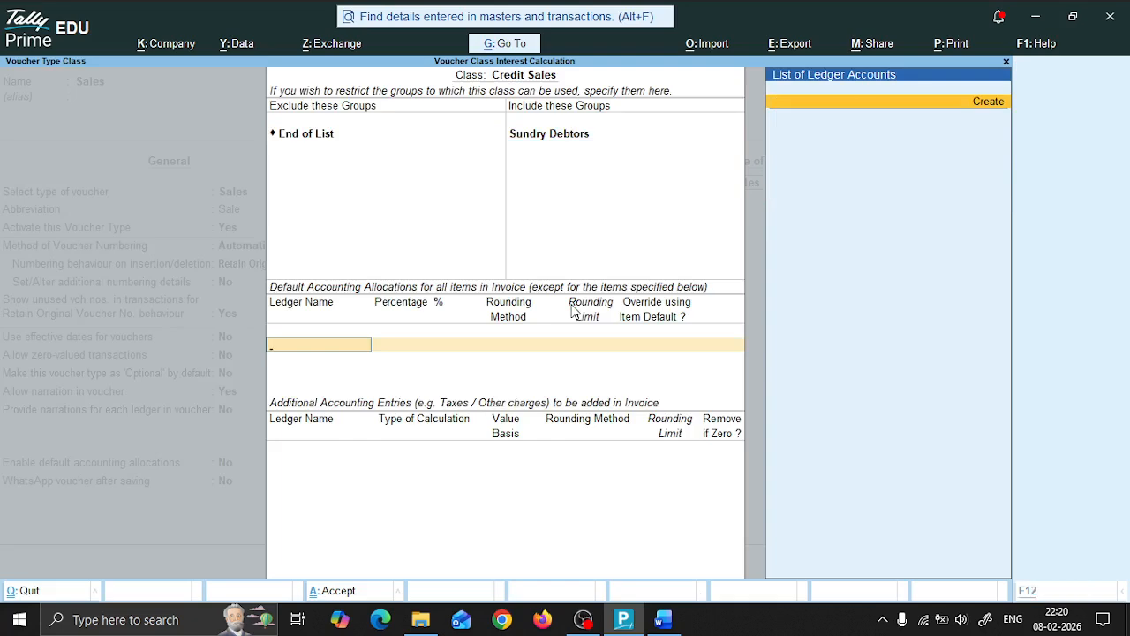
Step: Create a ledger named Sales under Sales Accounts for the class's first default accounting allocation, keeping the other ledger settings at their defaults
key("alt+c")
type("Sales")
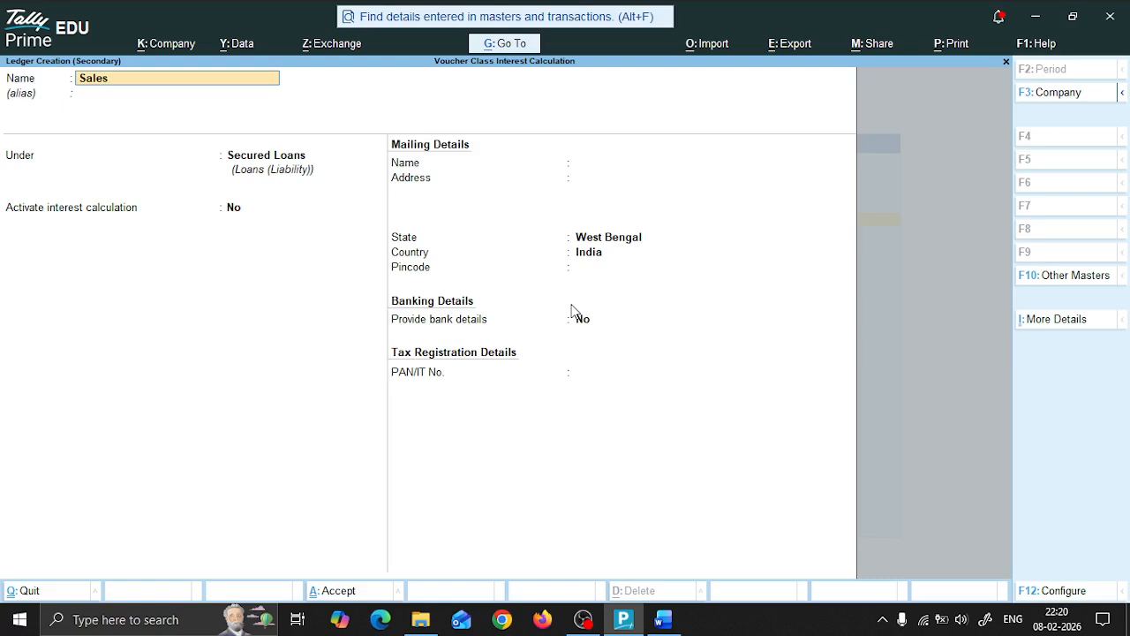
key("Return")
key("Return")
type("Sa")
key("Return")
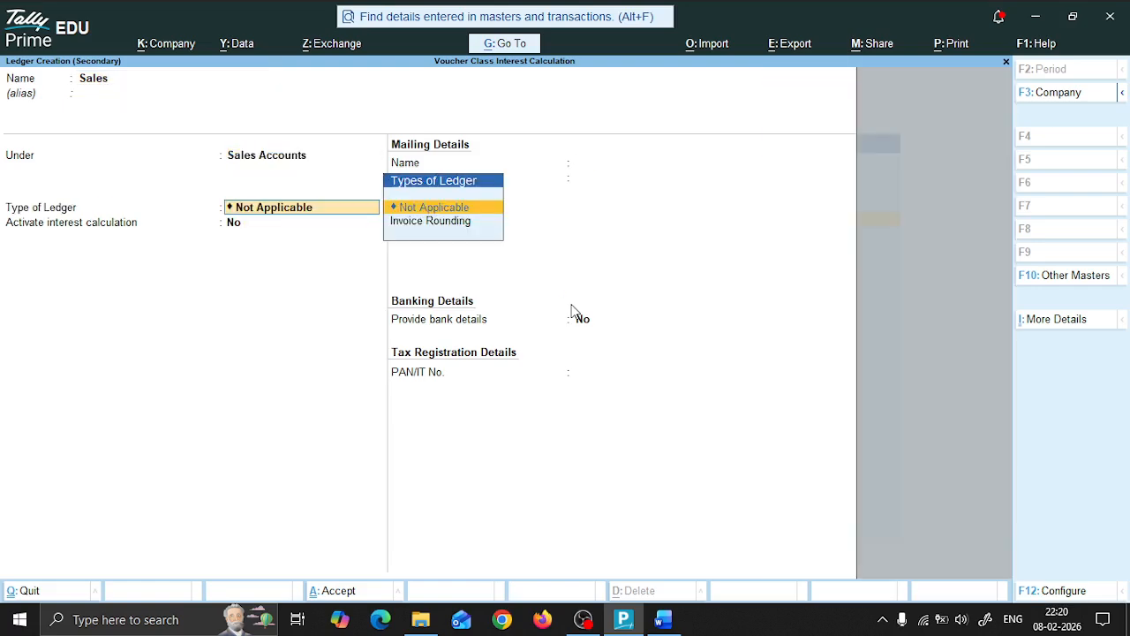
key("Return")
Step: Allocate 99% to the Sales ledger with Normal Rounding and a rounding limit of 1, without item default override
key("Return")
key("Return")
key("Return")
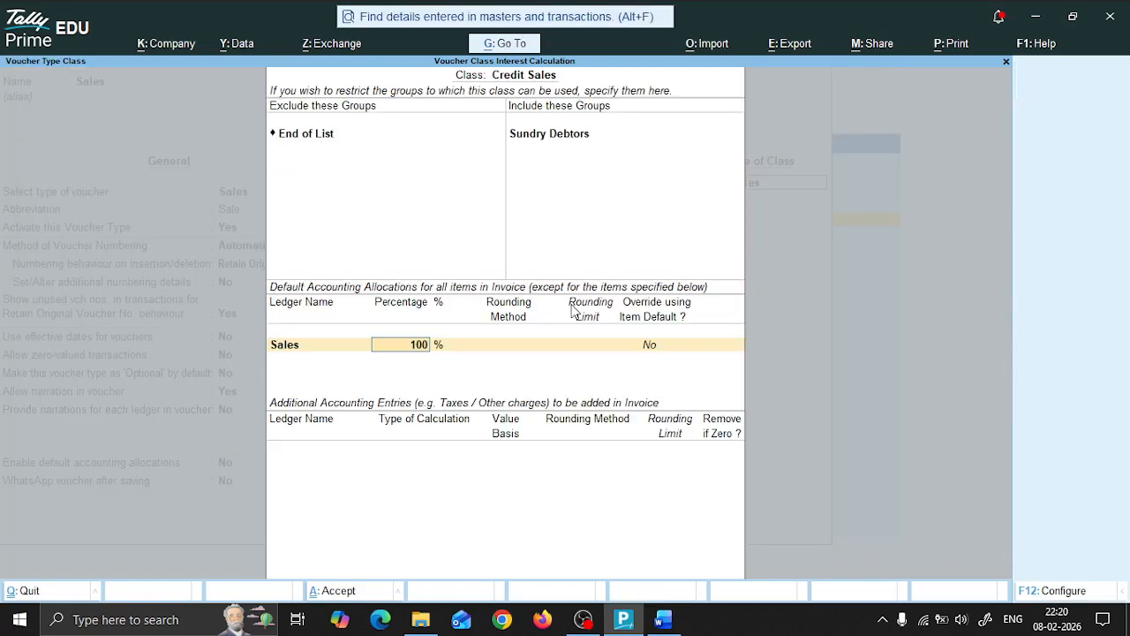
type("99")
key("Return")
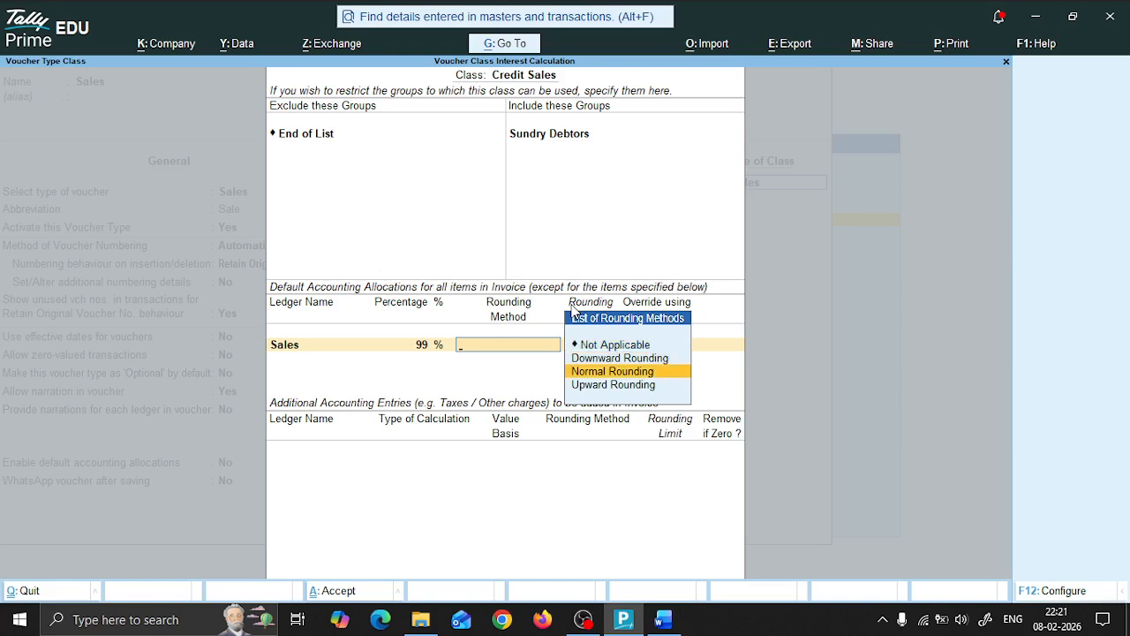
key("Return")
type("1")
key("Return")
Step: Create a ledger named Children Welfare Fund under Indirect Expenses for the class's second default accounting allocation
key("Return")
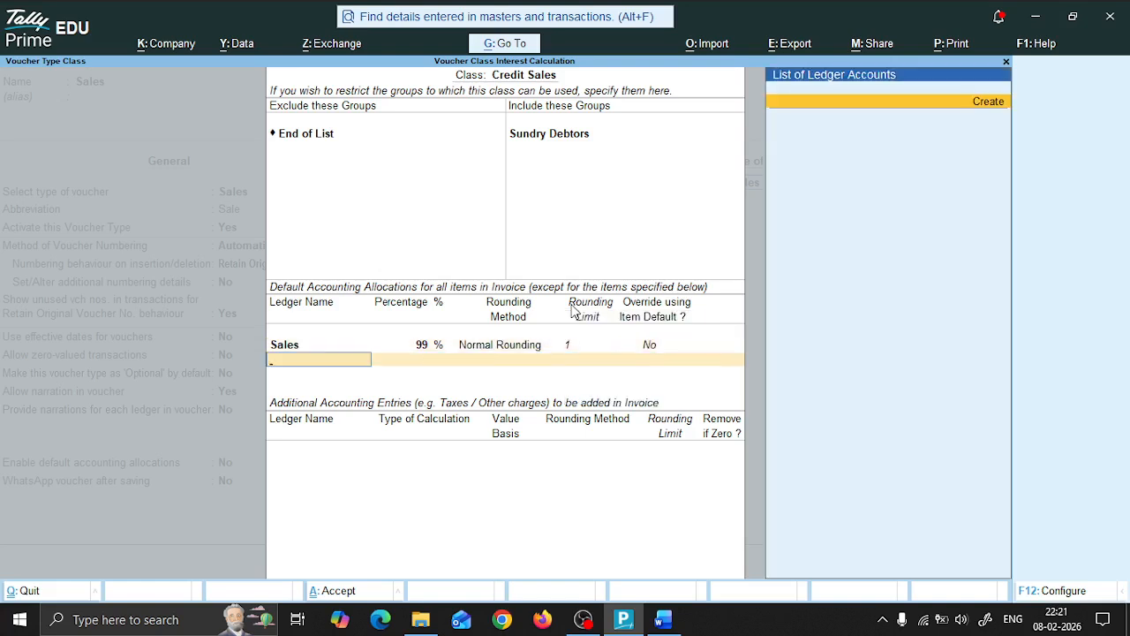
key("Return")
type("W")
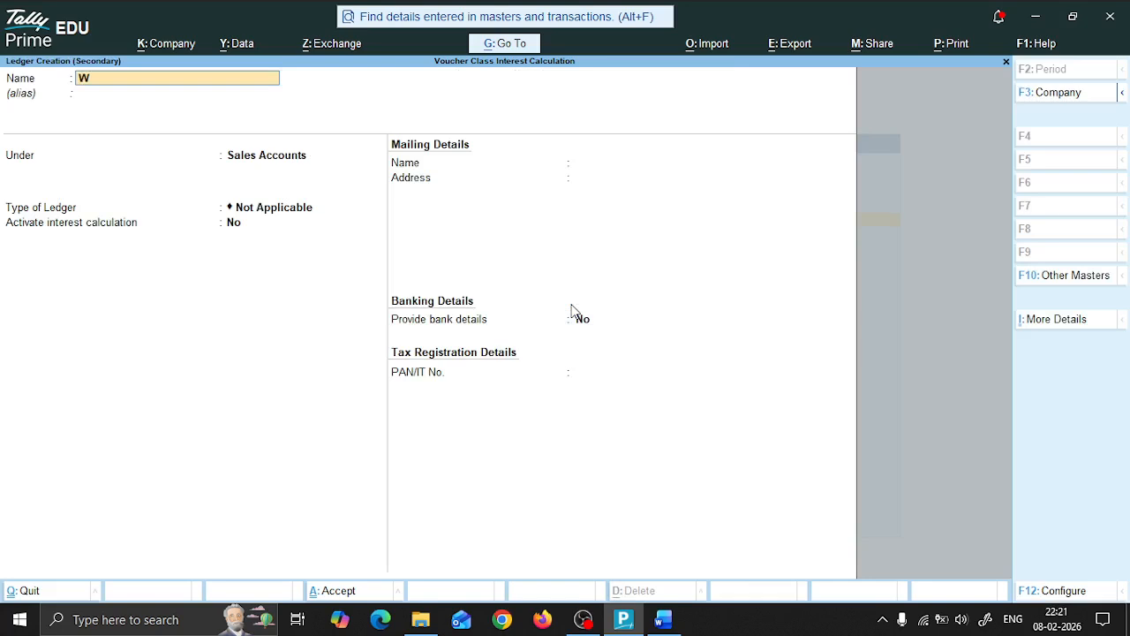
type("e")
key("BackSpace")
key("BackSpace")
type("Children Welfare Fund")
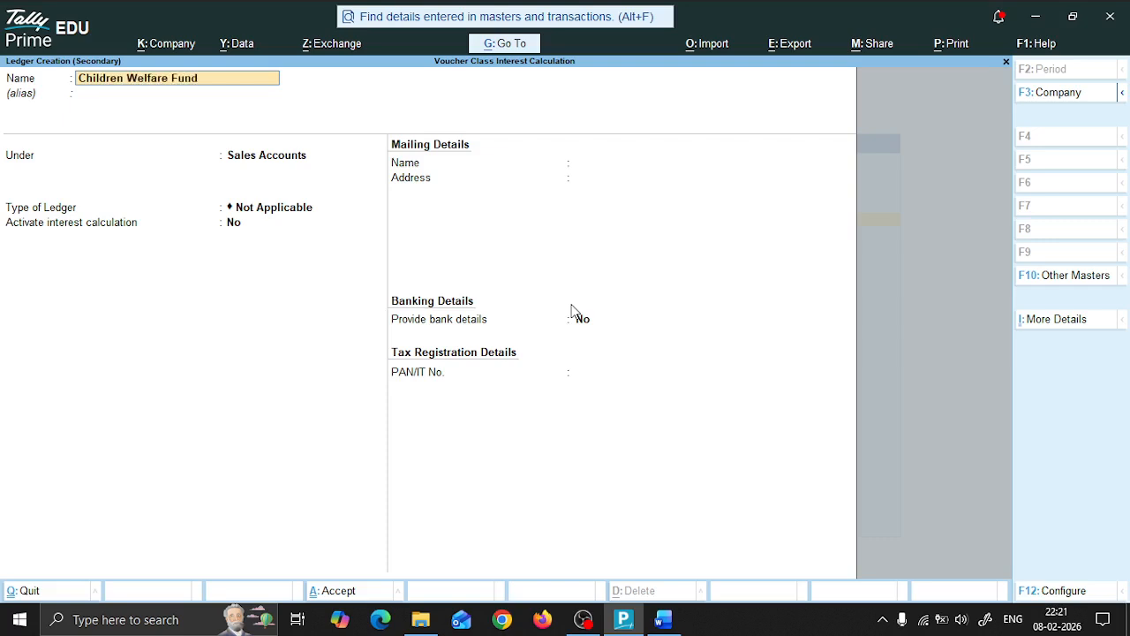
key("Return")
type("Ind")
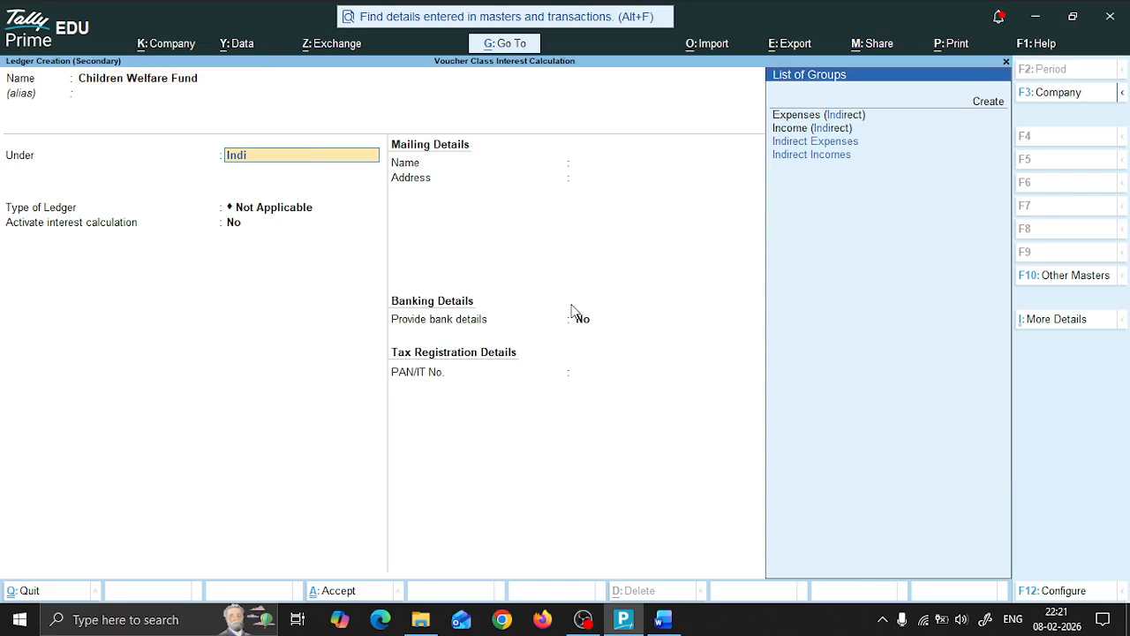
type("i")
key("Down")
key("Return")
key("Return")
key("Return")
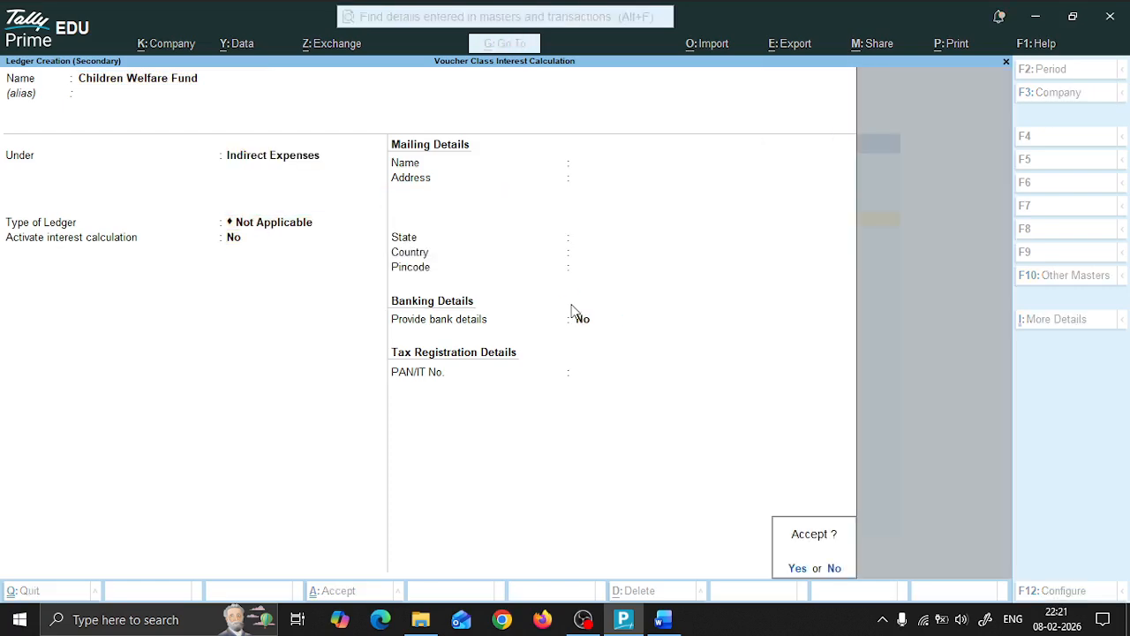
key("Return")
Step: Allocate 1% to Children Welfare Fund without additional accounting entries, and save the Sales voucher type, returning to the Gateway of Tally
key("Return")
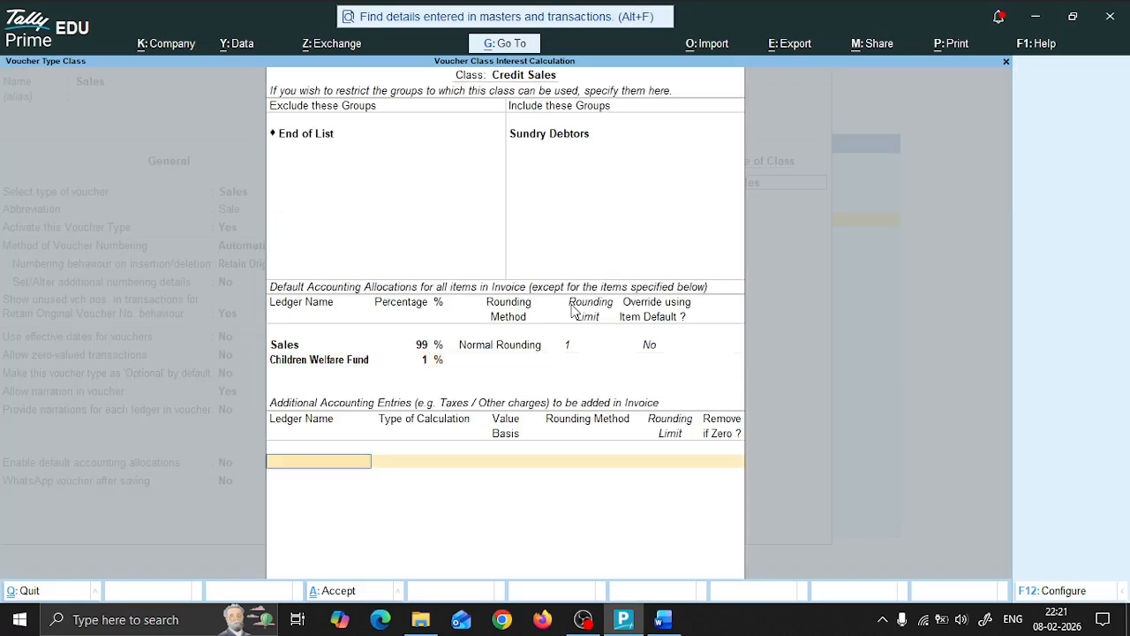
key("Return")
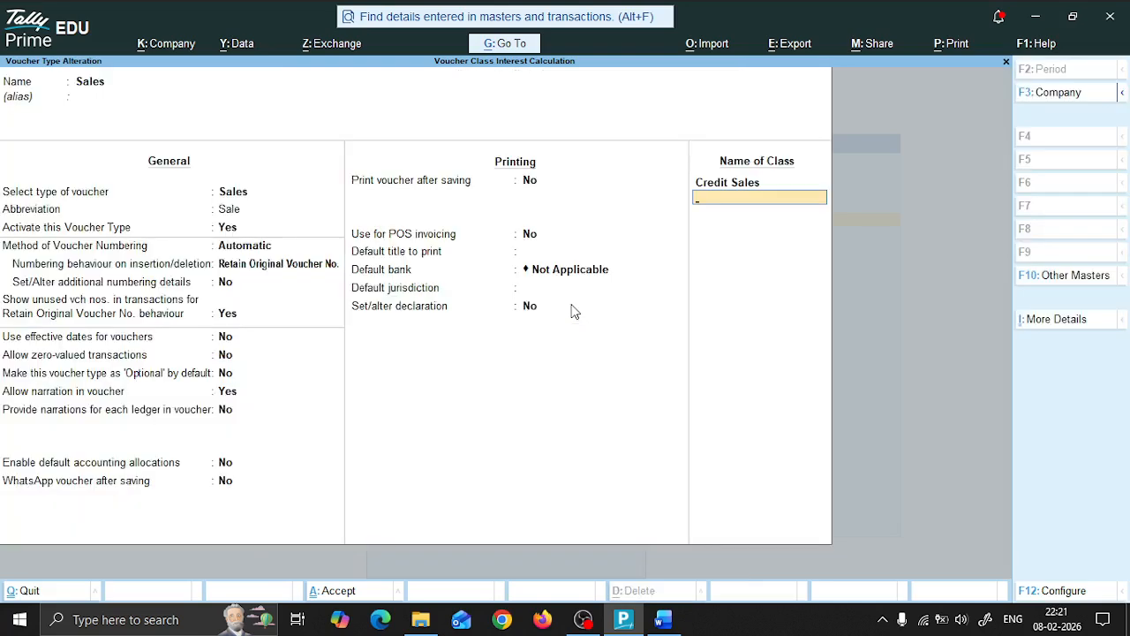
key("Return")
key("Return")
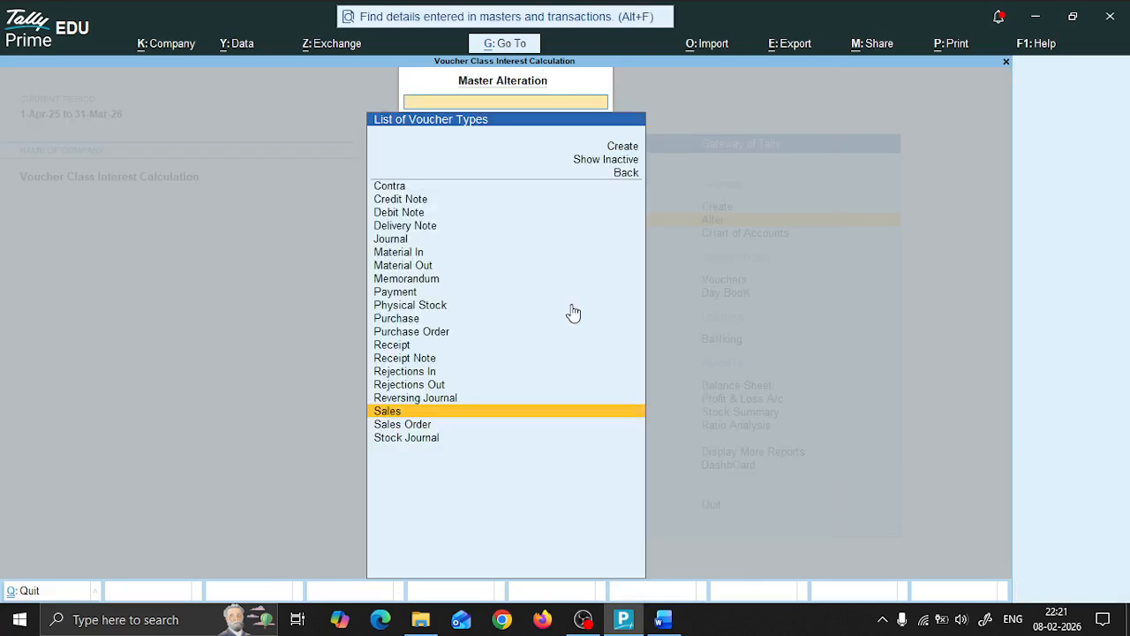
key("Escape")
key("Escape")
Step: Read question 5 in the Word document for the details of the sale to Das Brothers
key("alt+Tab")
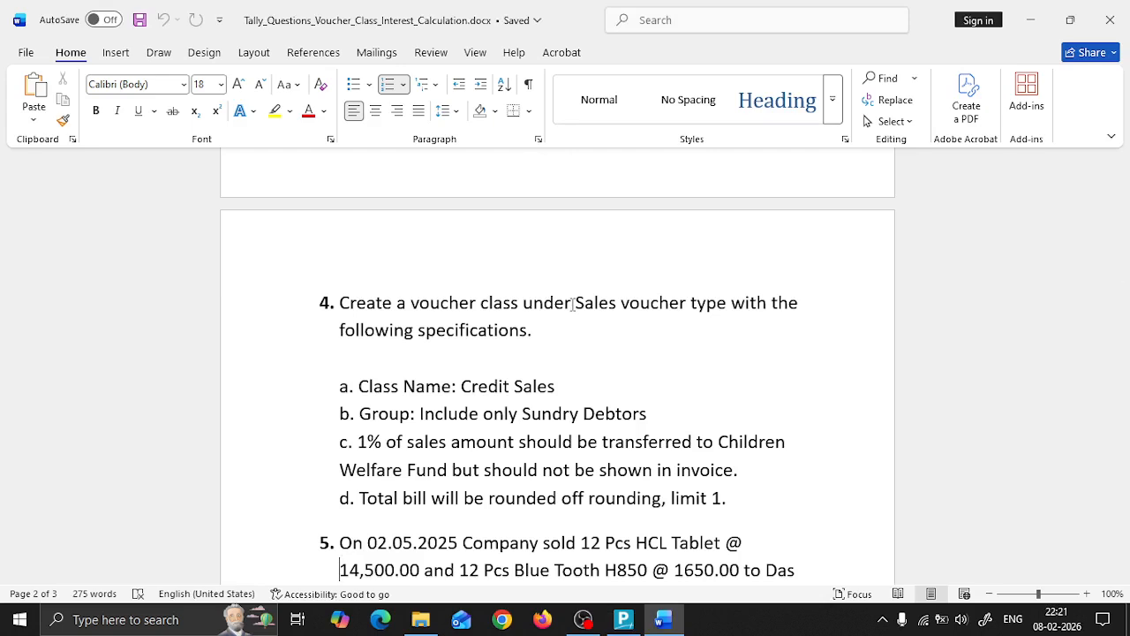
key("Down")
key("Down")
key("Down")
key("Down")
key("Down")
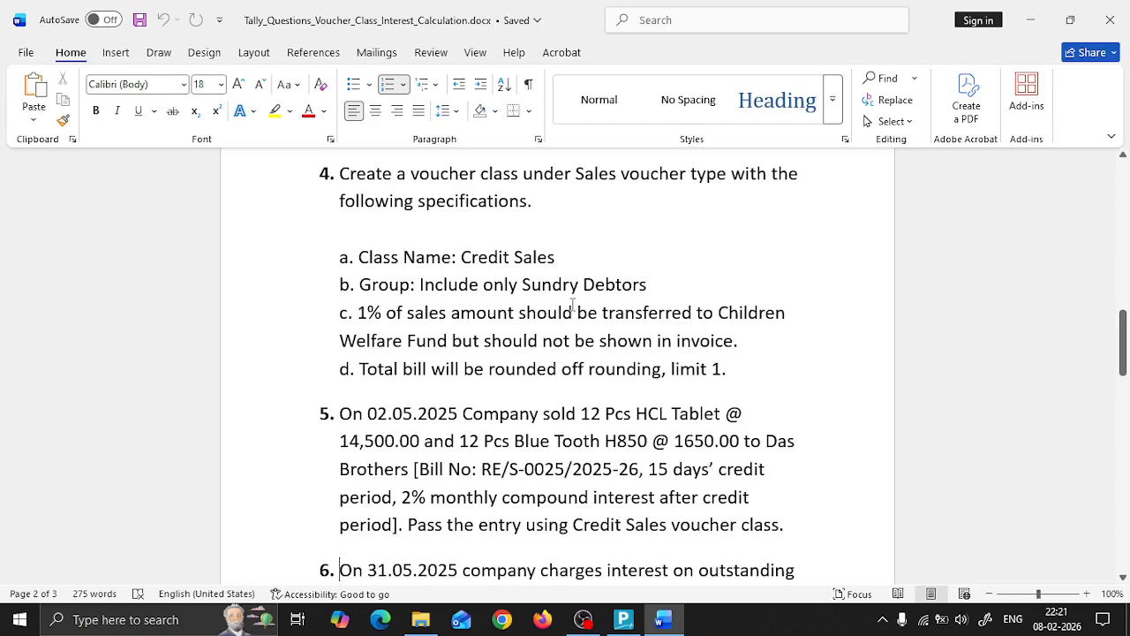
key("Down")
key("Down")
key("Down")
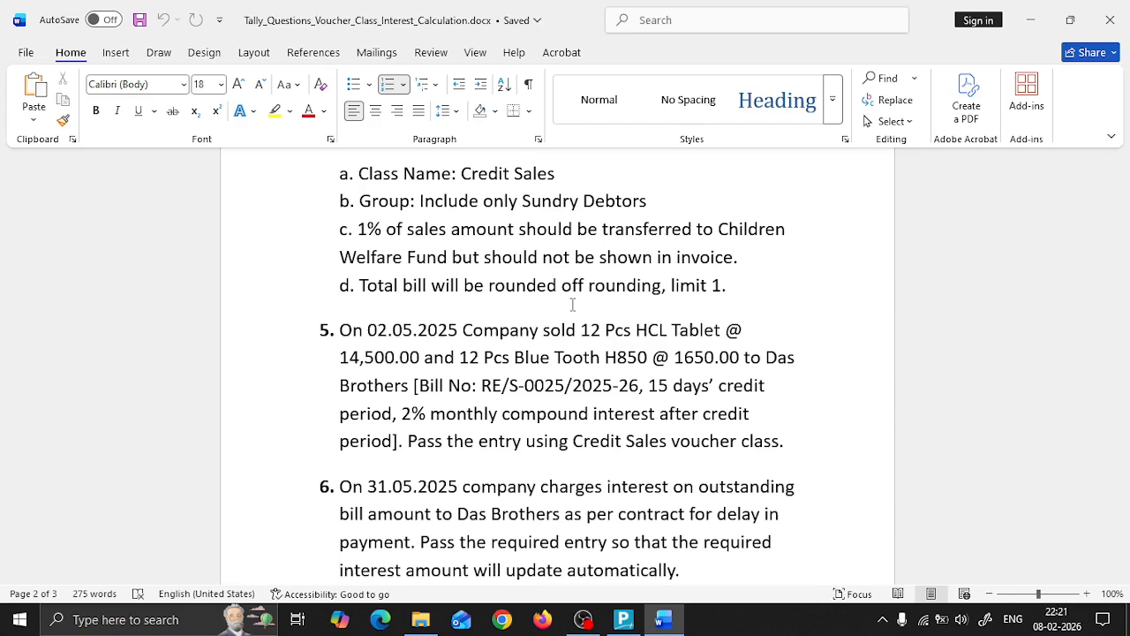
Step: Switch back to TallyPrime and open voucher entry with the voucher date set to 2-May-25
key("alt+Tab")
key("Down")
key("Down")
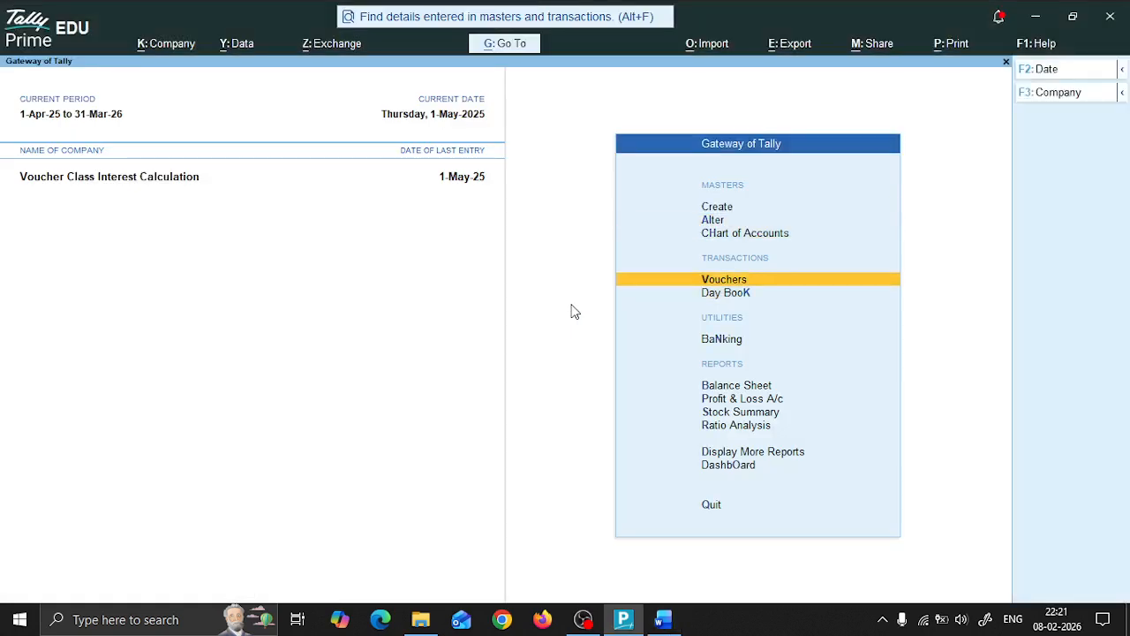
key("Return")
key("Escape")
key("F2")
type("2-5-2025")
key("Return")
key("Return")
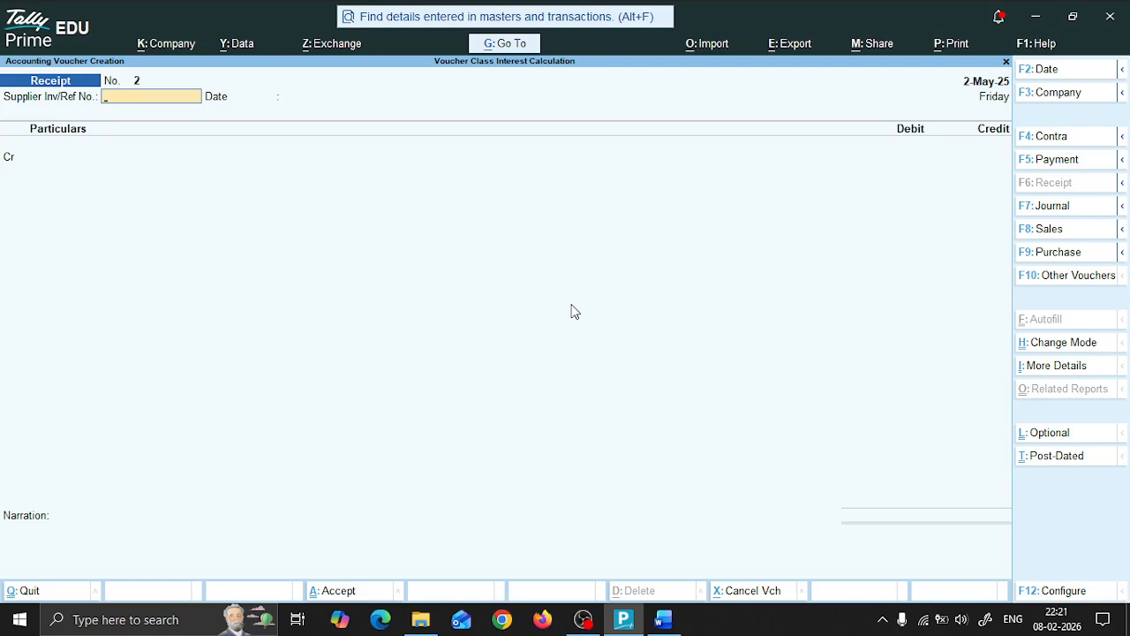
Step: Change the voucher to a Sales voucher that uses the Credit Sales class
key("F8")
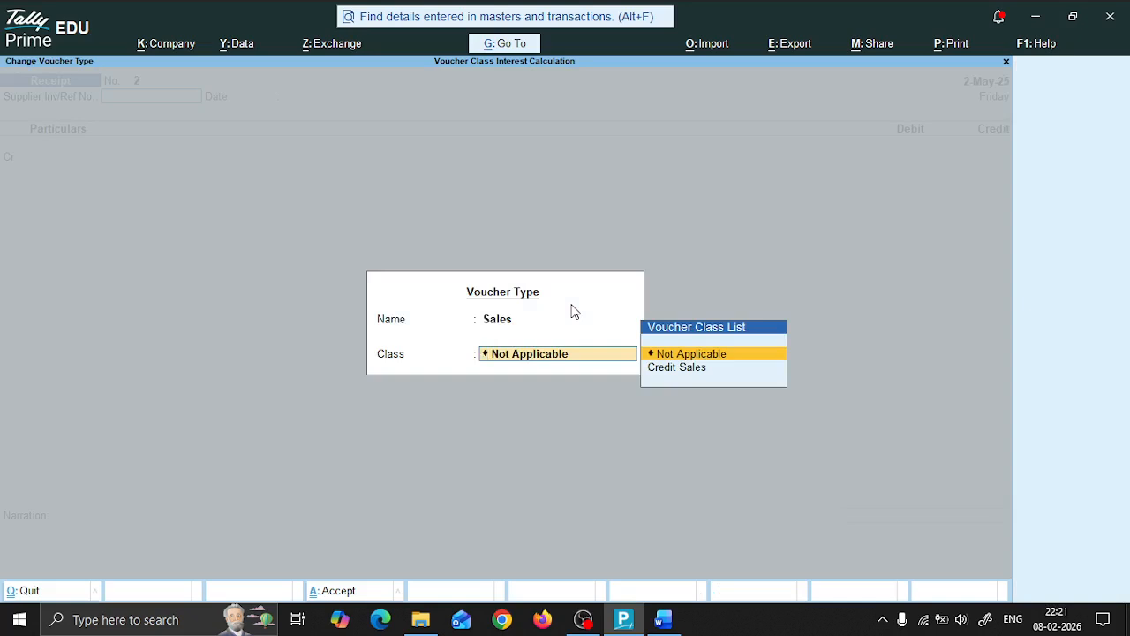
key("Down")
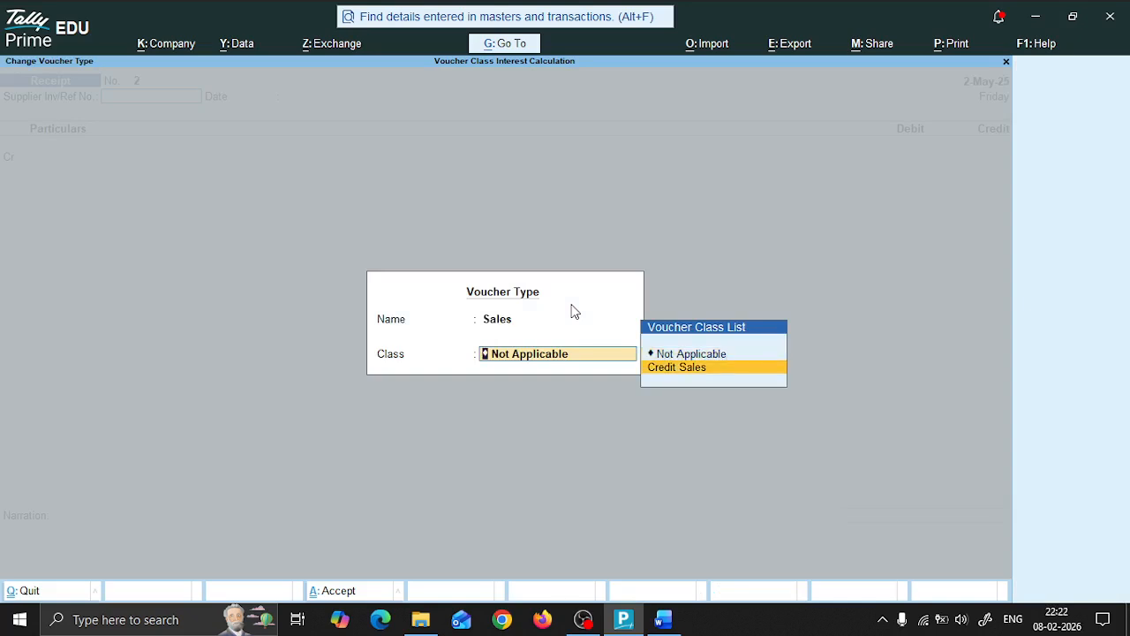
key("Return")
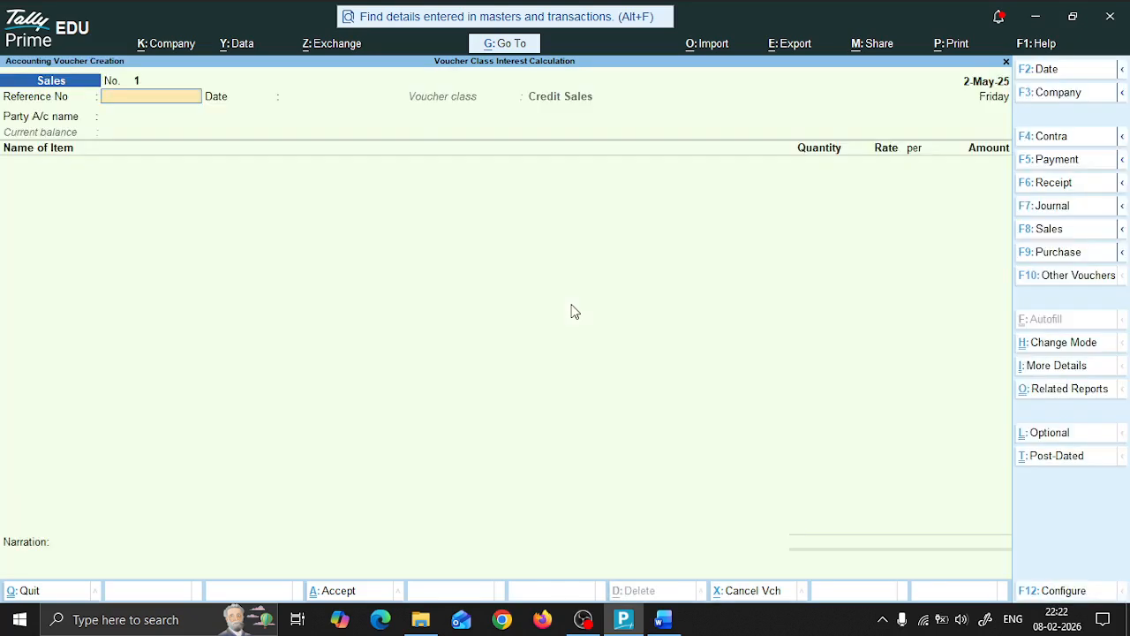
Step: Check the bill number in the Word document and enter RE/S-0025/25-26 as the sales voucher's reference number, dated 2-May-25
key("alt+Tab")
key("alt+Tab")
type("RE/S-0026")
key("alt+Tab")
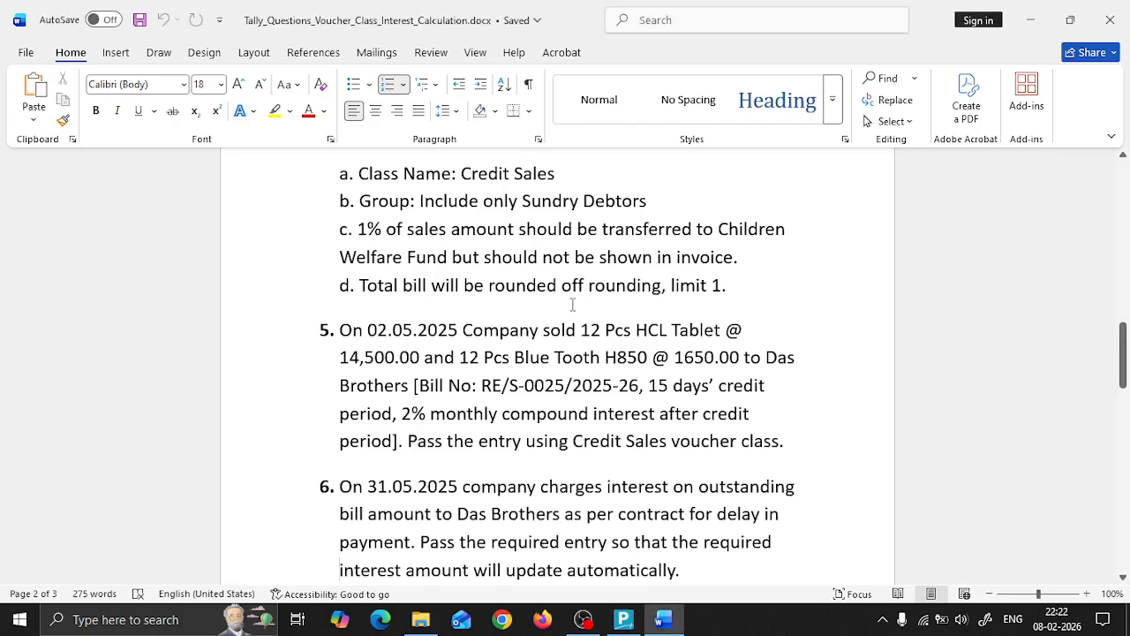
key("alt+Tab")
type("/25-")
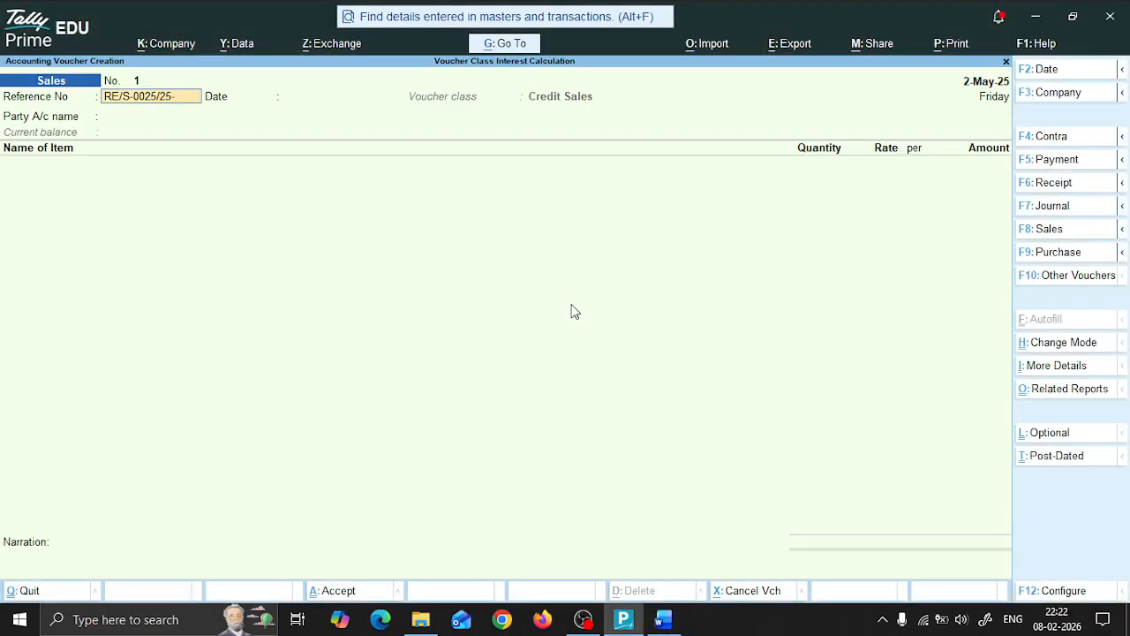
type("26")
key("Return")
key("Return")
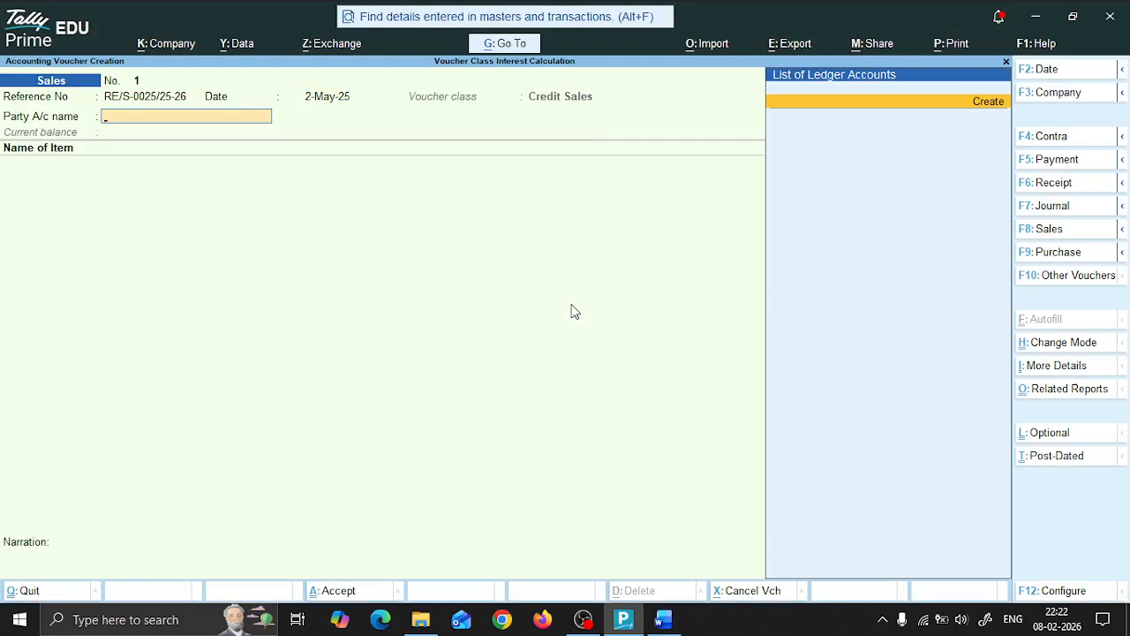
Step: Start a new party ledger named Das Brothers under the Sundry Debtors group
key("alt+c")
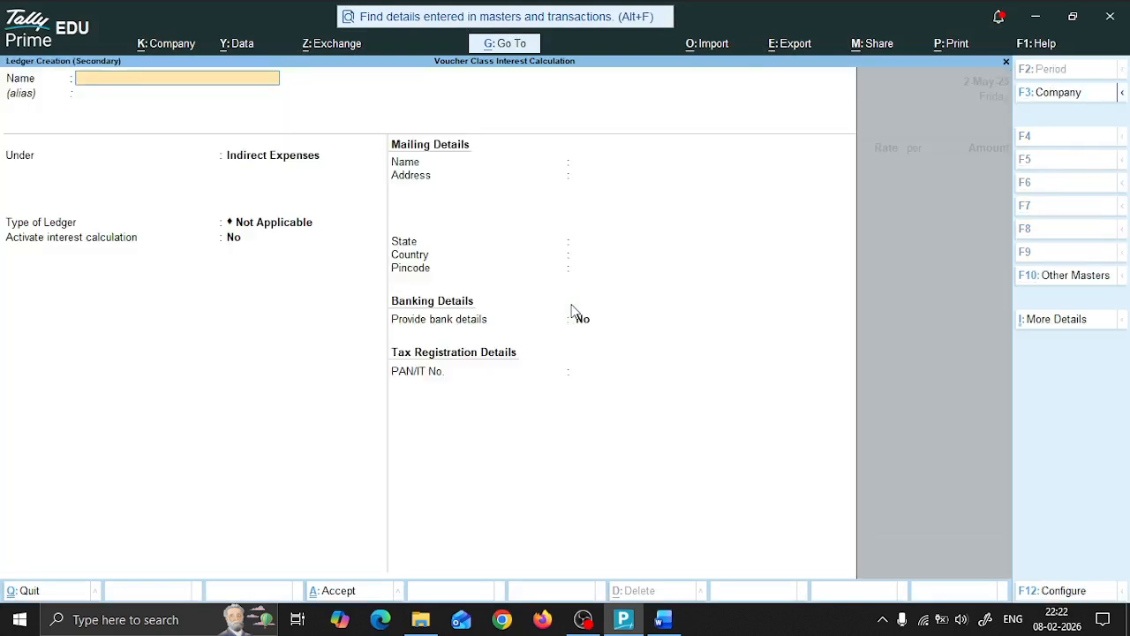
type("Das Brothers")
key("Return")
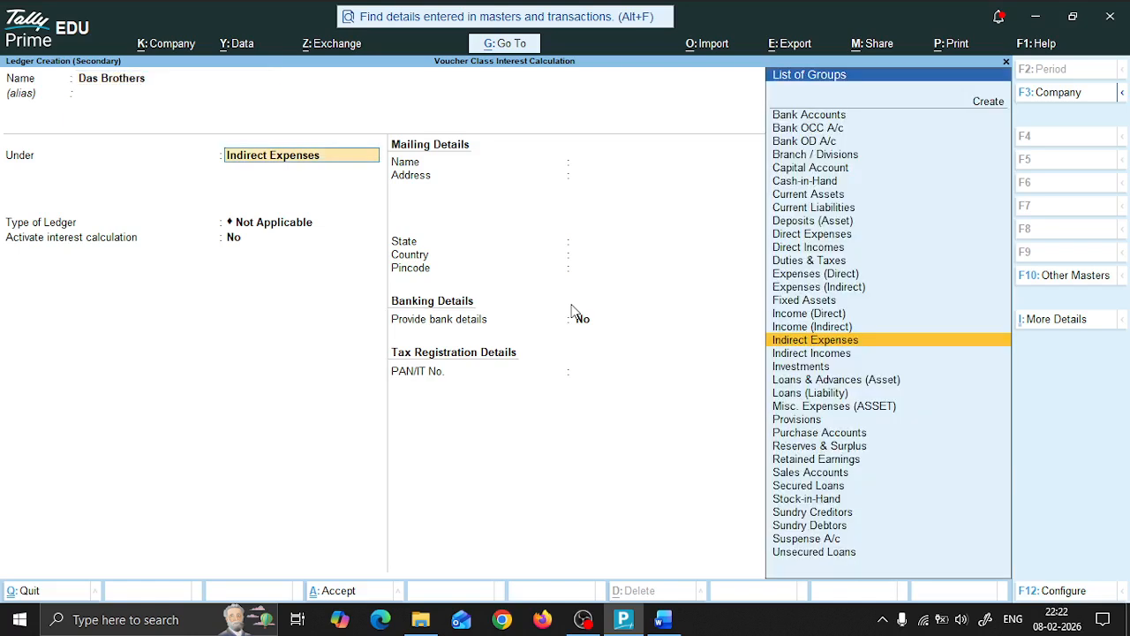
type("De")
key("Down")
key("Down")
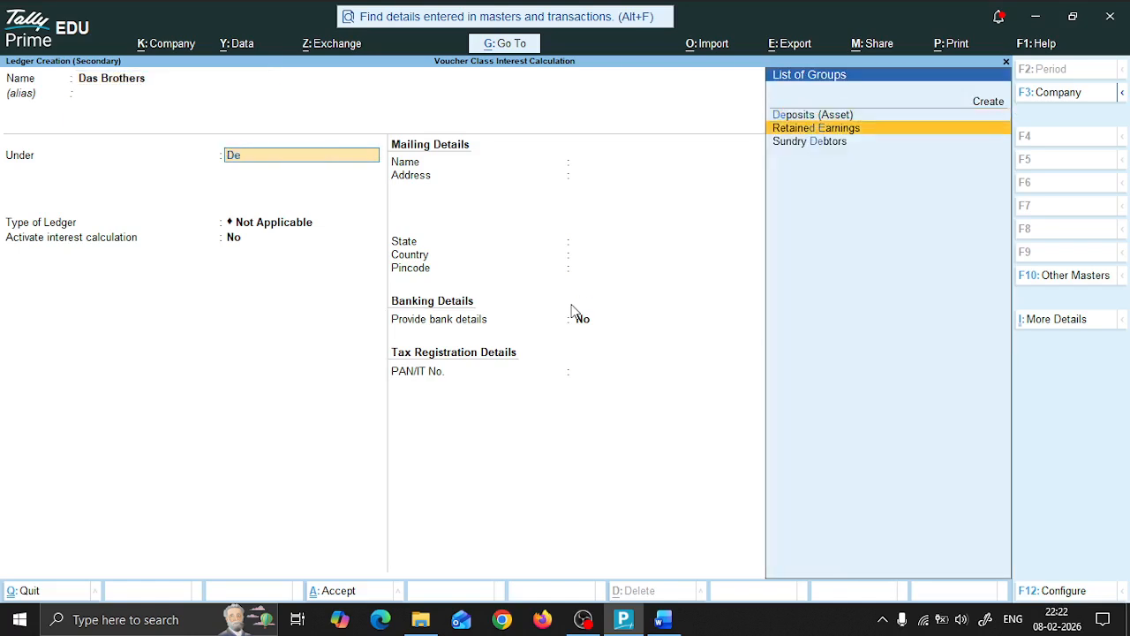
key("Return")
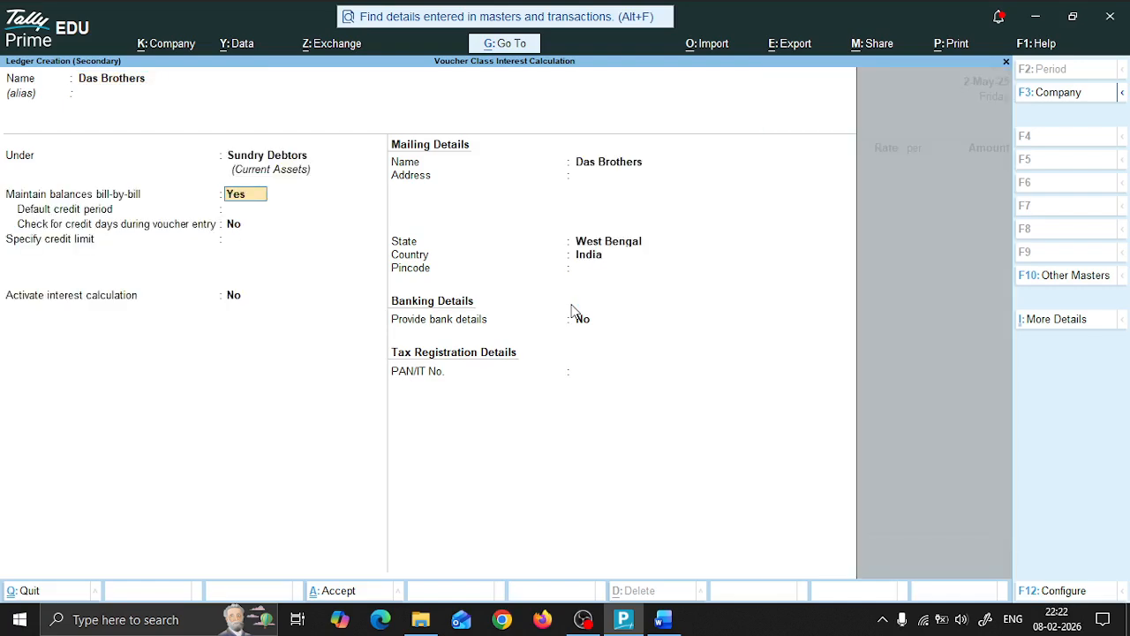
Step: Maintain Das Brothers' balances bill-by-bill with a default credit period of 15 days, without a credit-days check or credit limit
key("Return")
type("15")
key("Return")
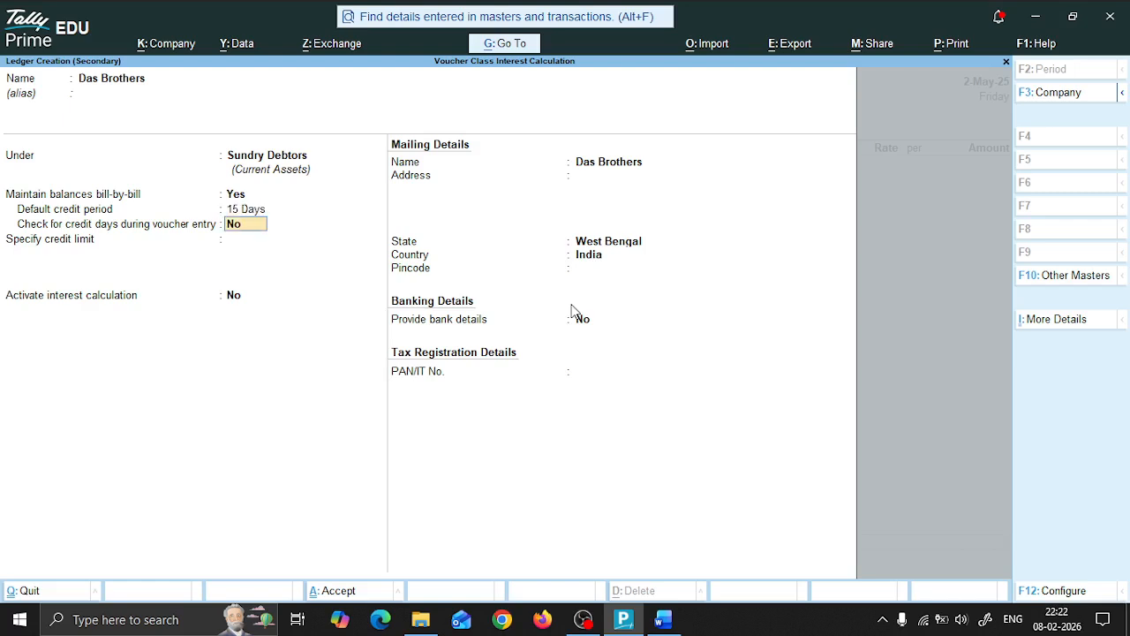
key("Return")
Step: Activate interest calculation for Das Brothers transaction-by-transaction, without overriding parameters or including the transaction date for added or deducted amounts
key("Return")
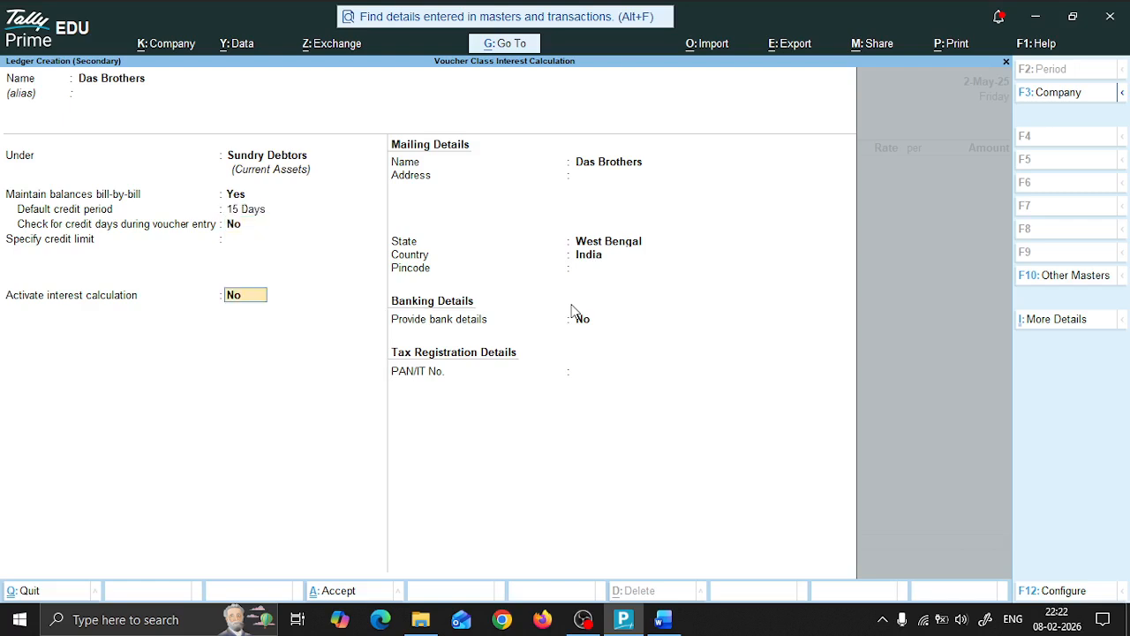
type("y")
key("Return")
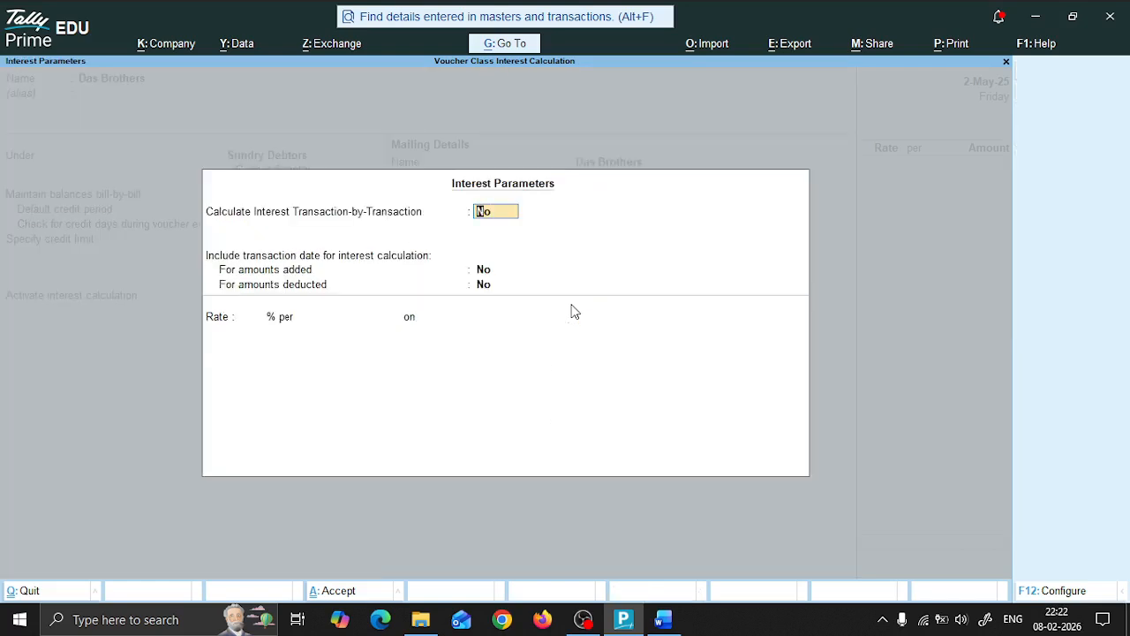
type("y")
key("Return")
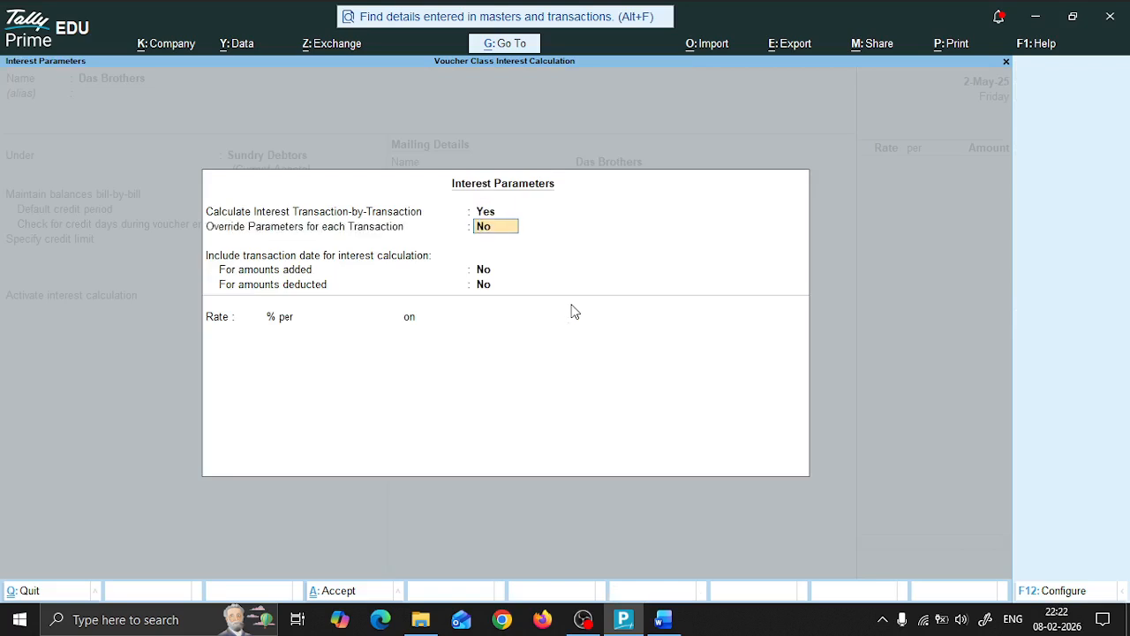
key("Return")
key("Return")
key("Return")
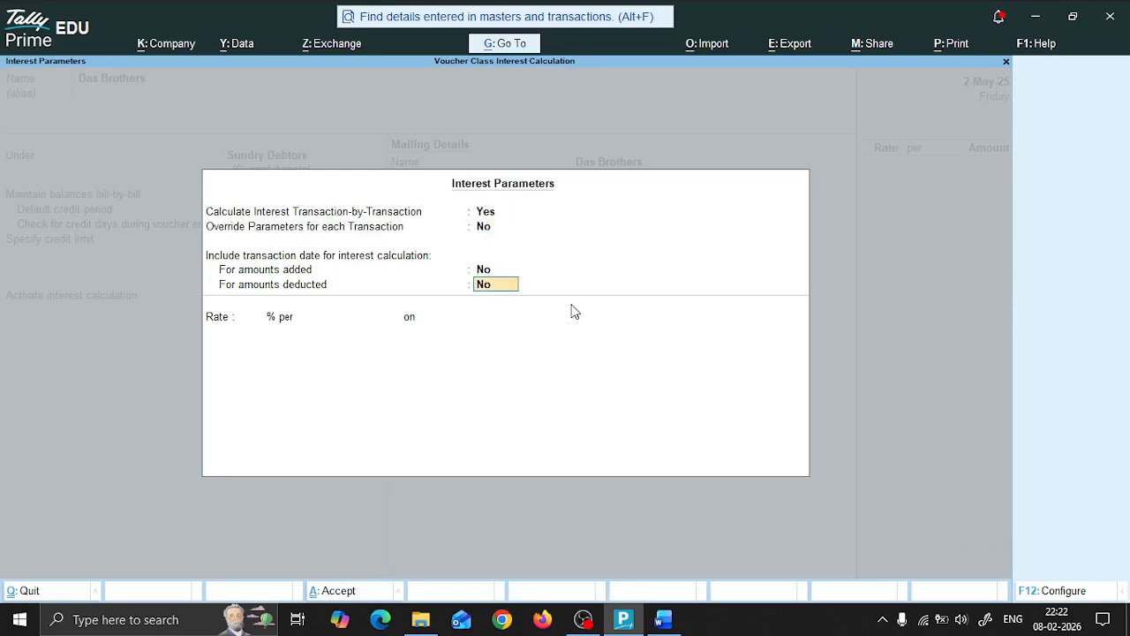
Step: Check the interest terms in the Word document and set the ledger's rate to 2% per Calendar Month on All Balances
key("alt+Tab")
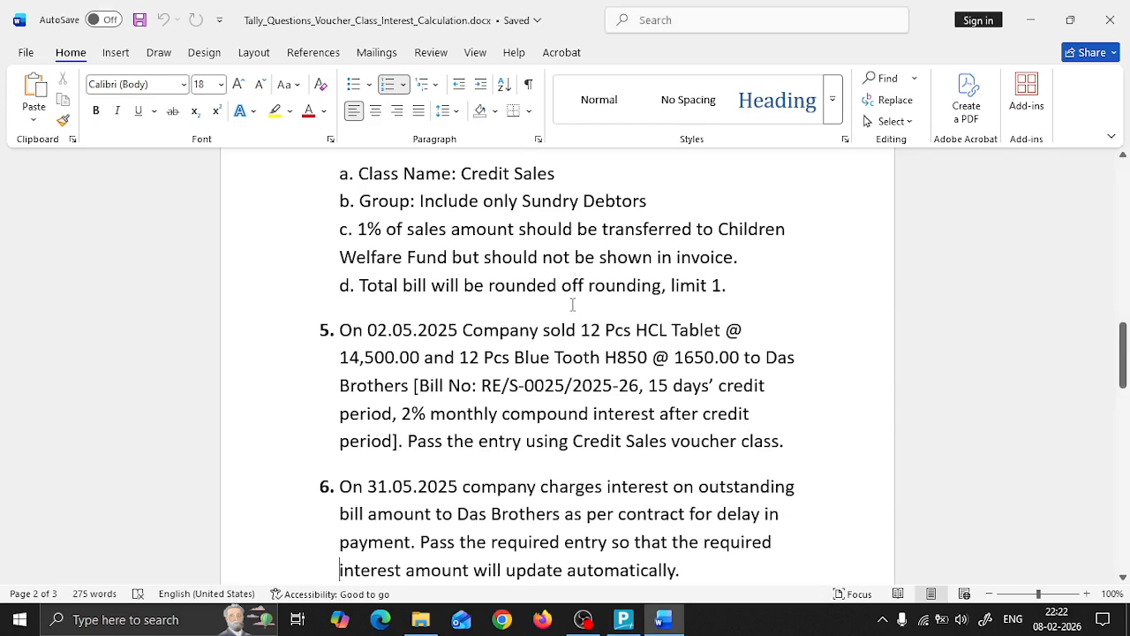
key("alt+Tab")
type("2")
key("Return")
key("Down")
key("Down")
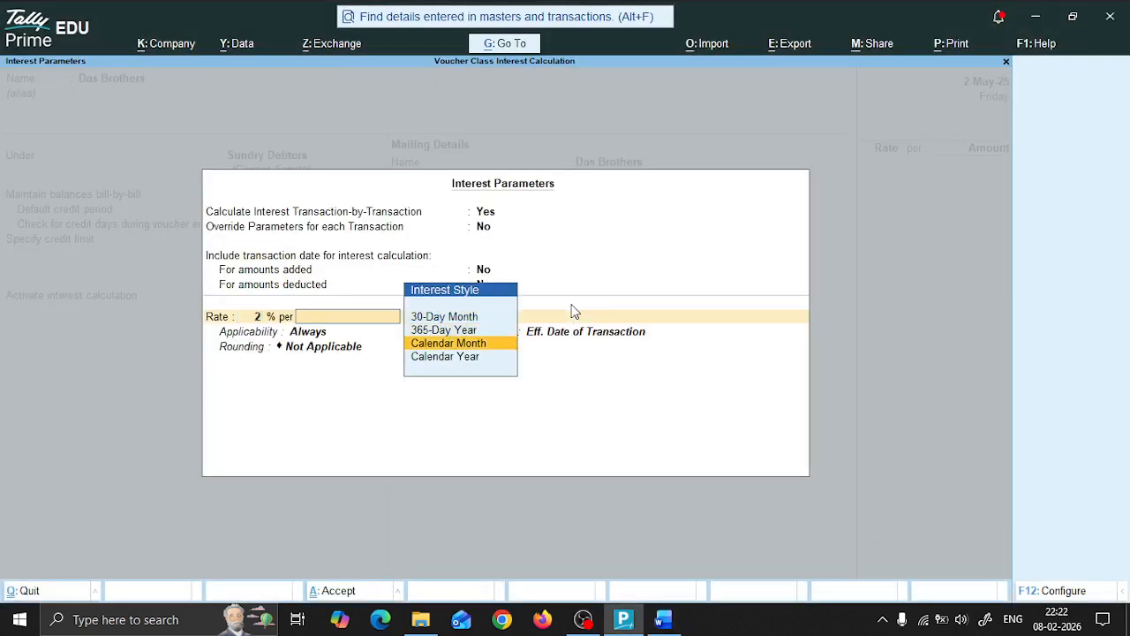
key("Return")
Step: Apply the interest Always, calculated from Due Date of Invoice/Ref, with Normal Rounding to a limit of 1
key("Return")
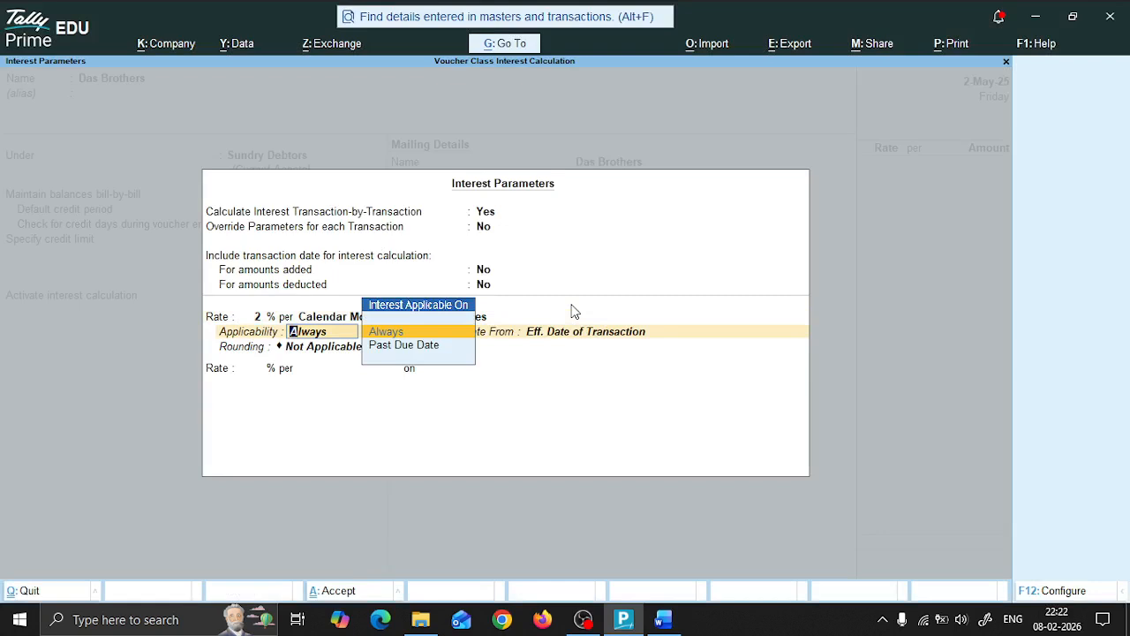
key("Return")
key("Up")
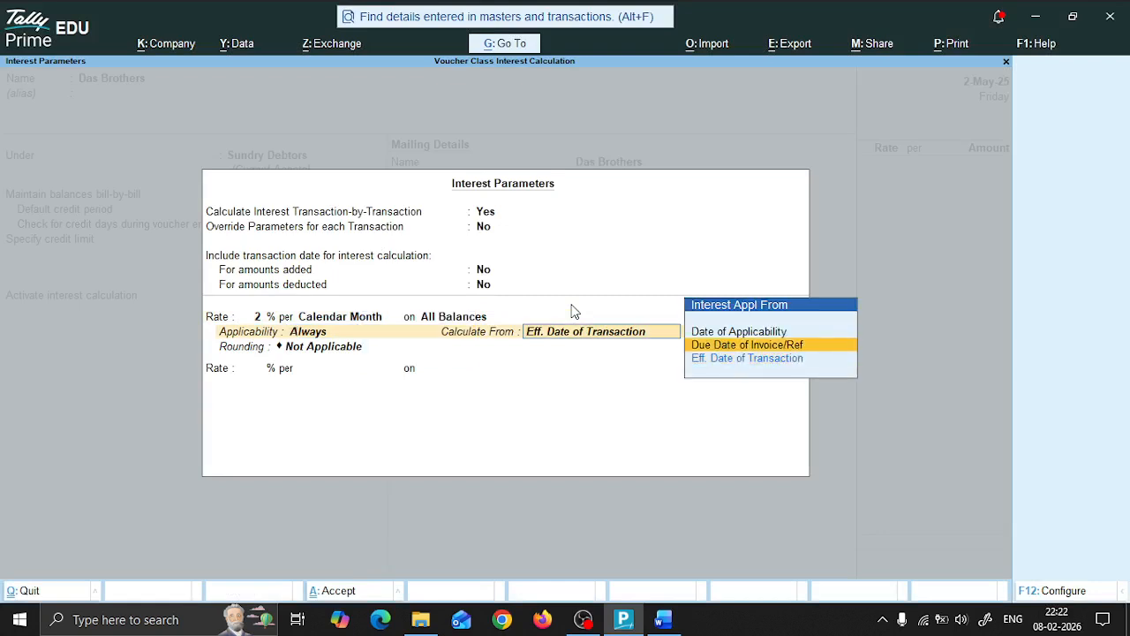
key("Return")
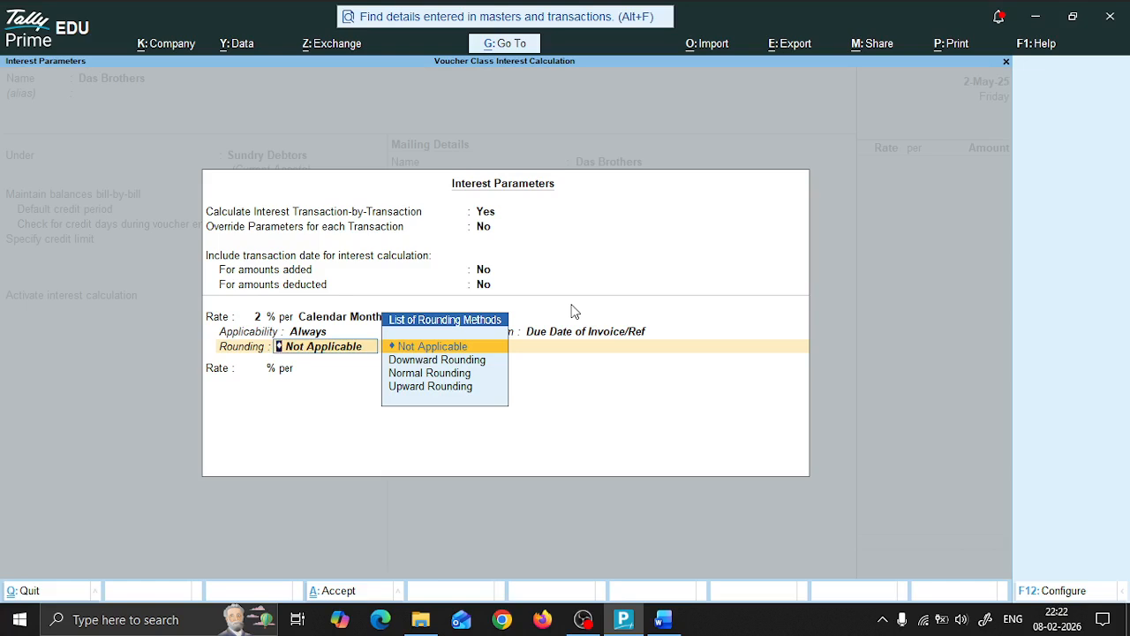
key("Down")
key("Down")
key("Return")
Step: Close the interest parameters and save the Das Brothers ledger without bank details or a PAN
key("Return")
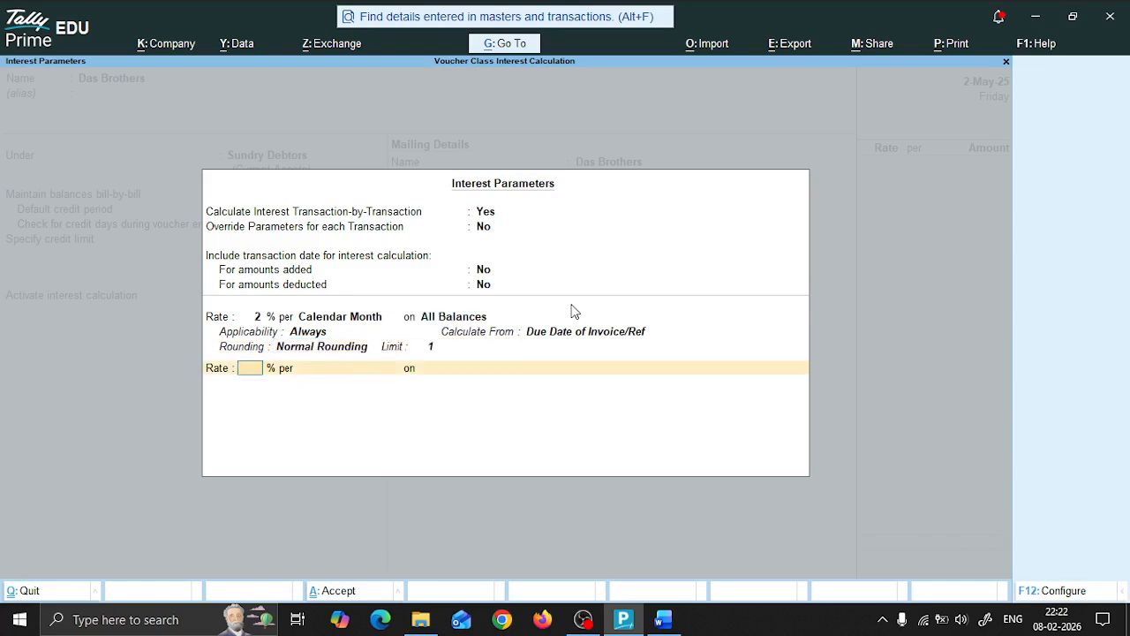
key("Return")
key("Return")
key("Return")
key("Return")
key("Return")
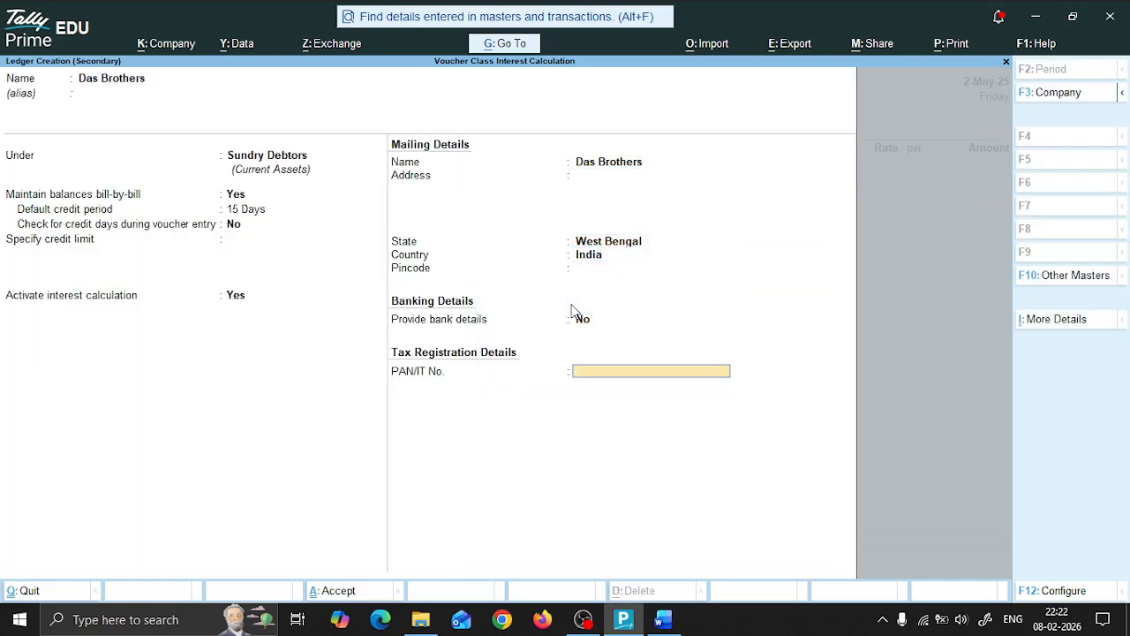
Step: Accept the dispatch, order and party details for Das Brothers with 15 Days payment terms and West Bengal as the state
key("Return")
key("Return")
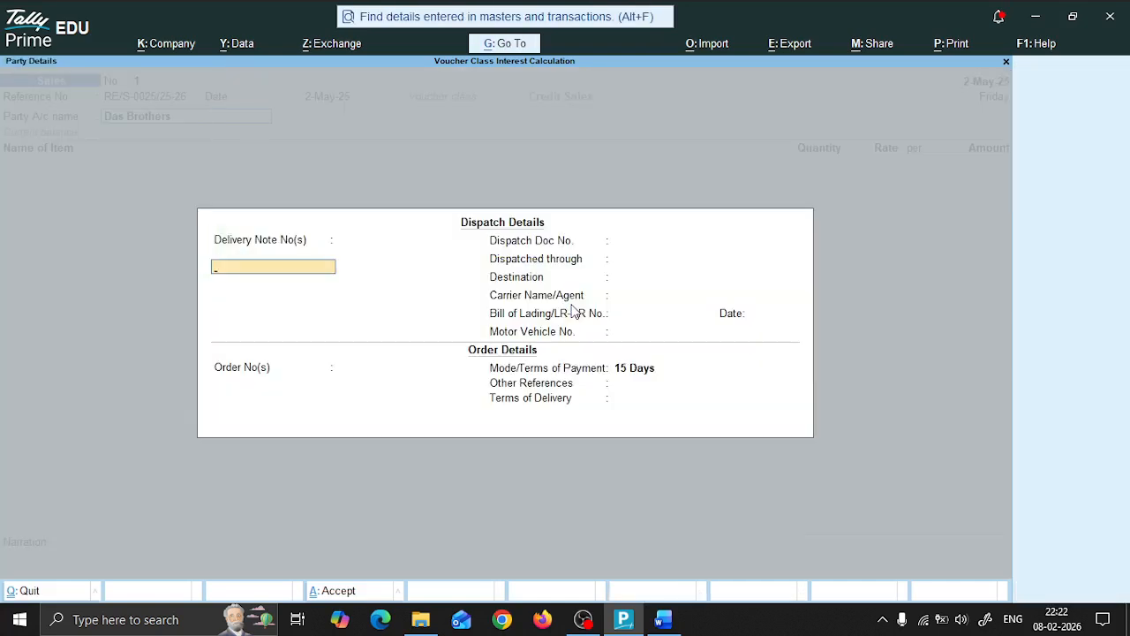
key("Return")
key("Return")
key("Return")
key("Return")
key("Return")
key("Return")
key("Return")
key("Return")
key("Return")
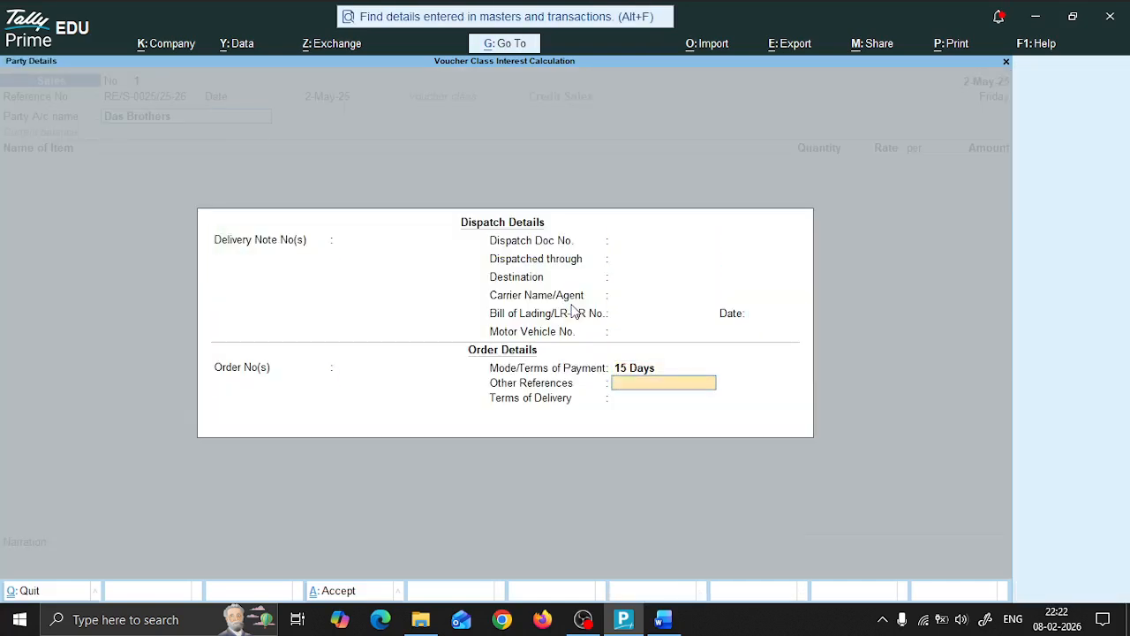
key("Return")
key("Return")
key("Return")
key("Return")
key("Return")
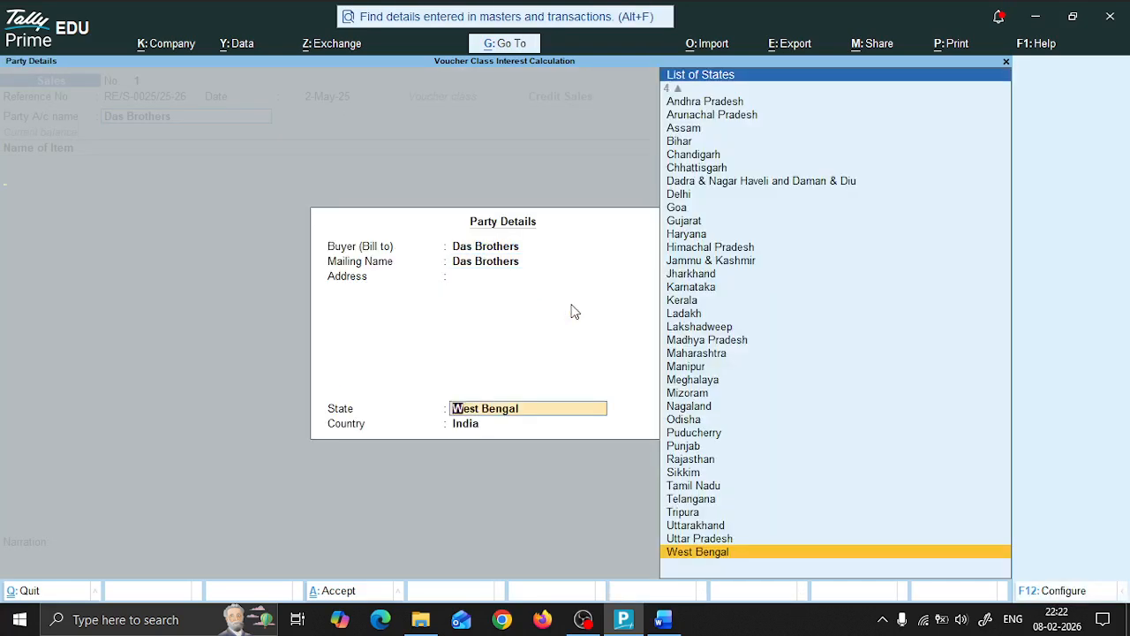
key("Return")
key("Return")
Step: Check the sold items in the Word document and add 12 PCS of HCL Tablet at a rate of 14,500
key("alt+Tab")
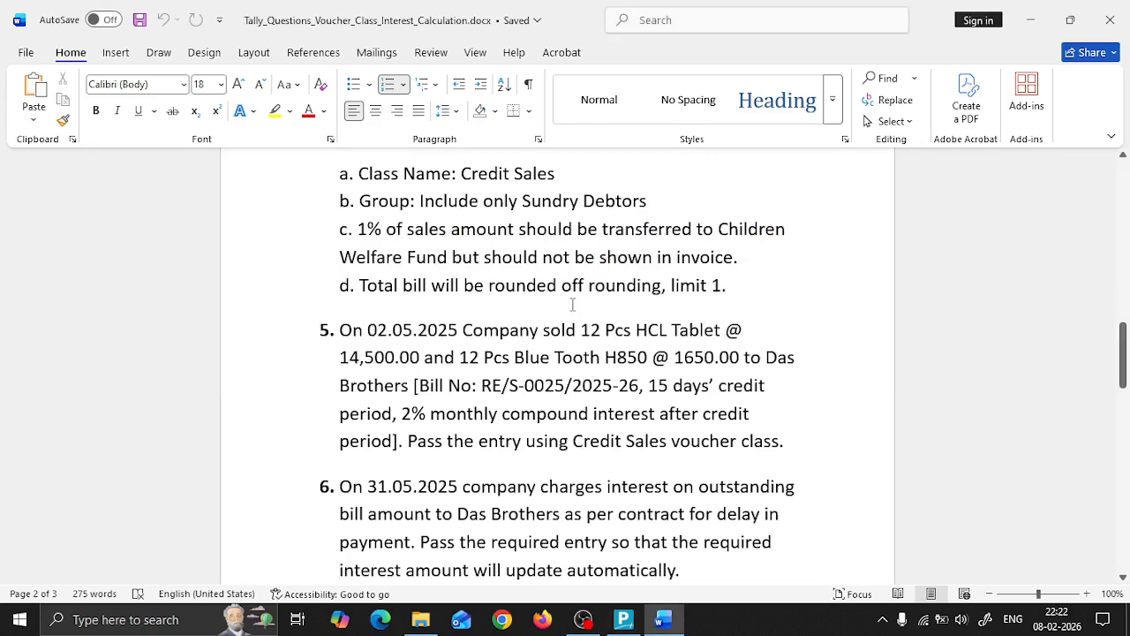
key("alt+Tab")
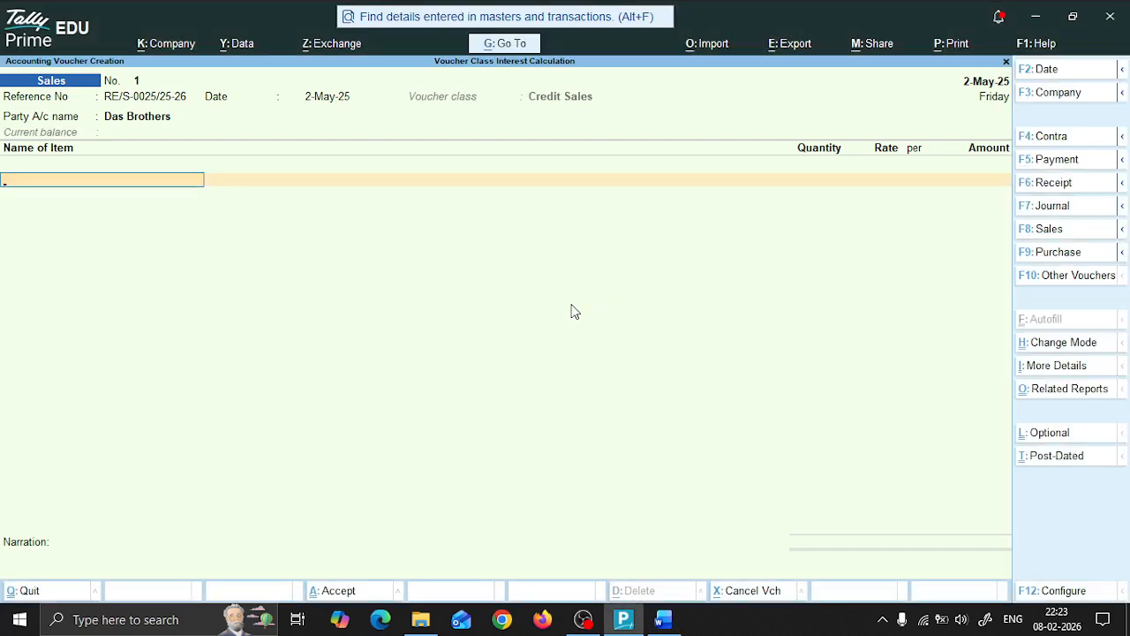
key("Down")
key("Down")
key("Down")
key("Return")
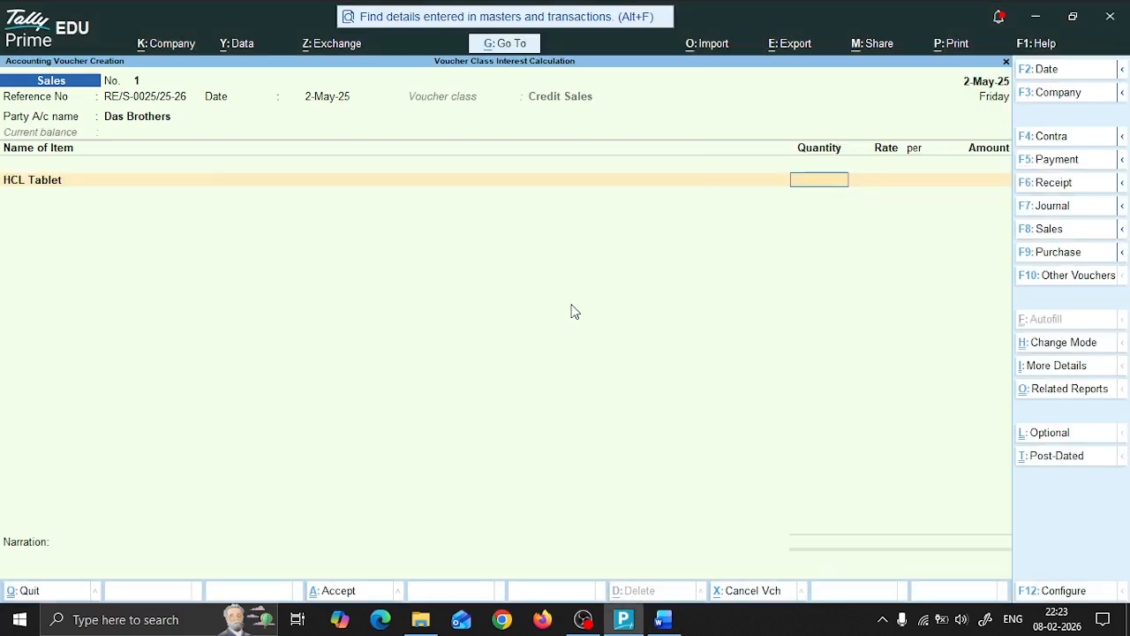
type("12")
key("Return")
type("14,500")
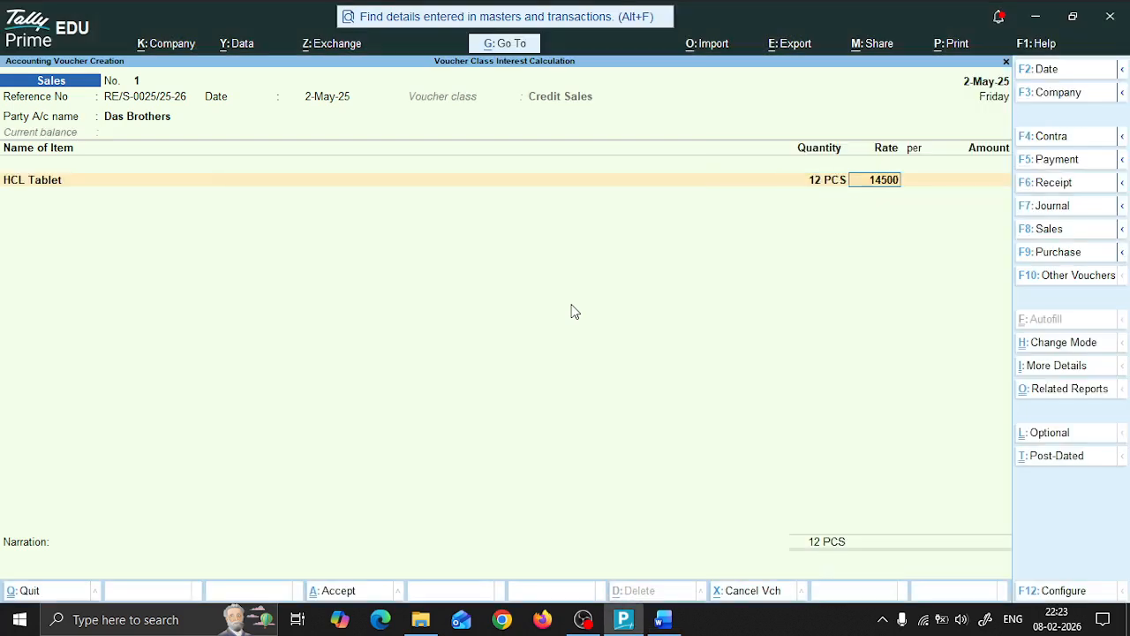
key("Return")
key("Return")
key("Return")
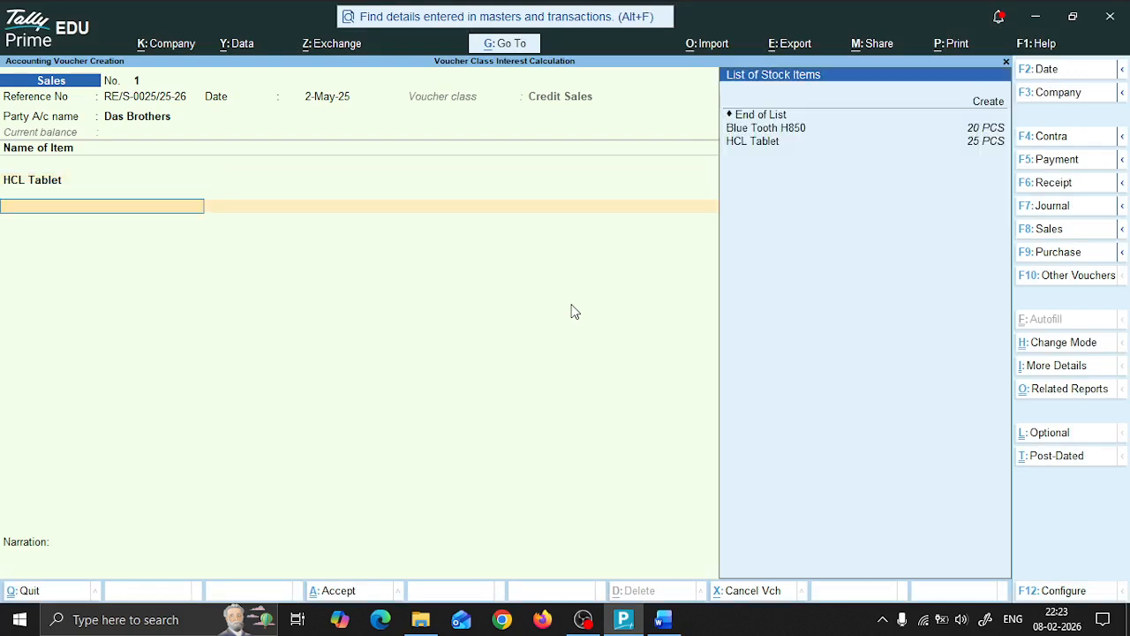
Step: Add 12 PCS of Blue Tooth H850 at a rate of 1,650 to the sales voucher, checking the figures in the Word document
key("Down")
key("Return")
key("alt+Tab")
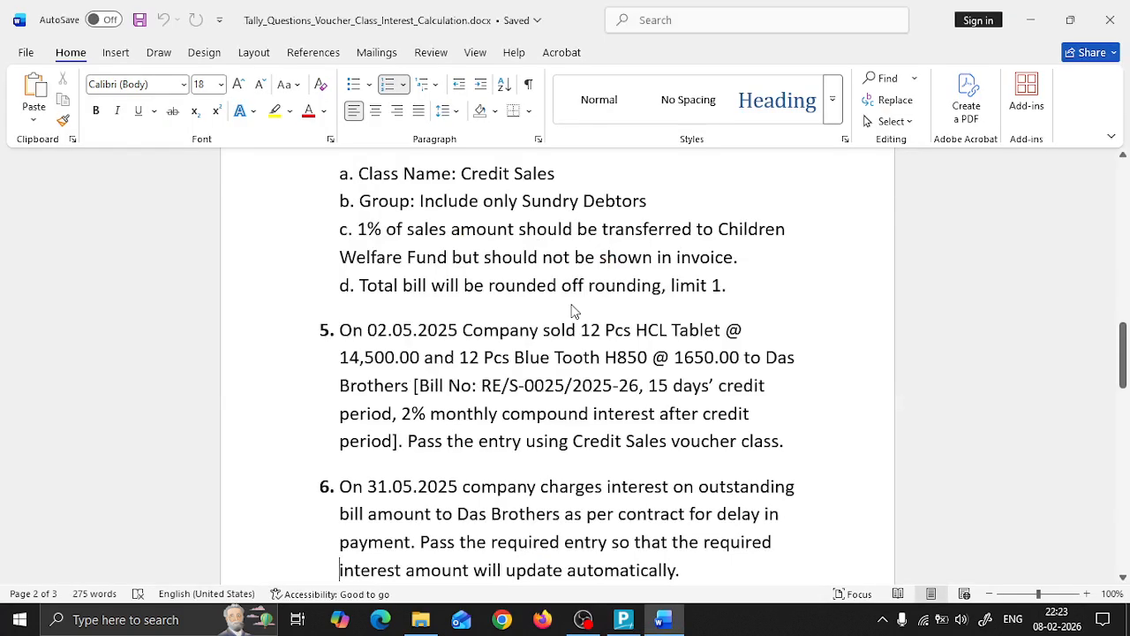
key("alt+Tab")
key("alt+Tab")
key("alt+Tab")
type("12")
key("Return")
type("1650")
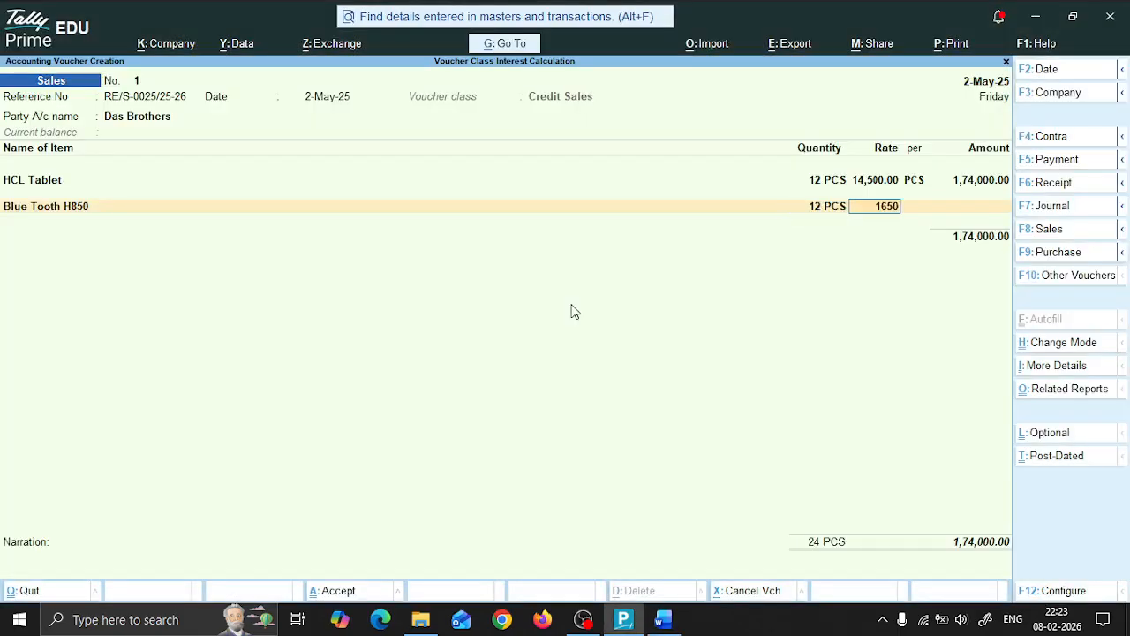
key("Return")
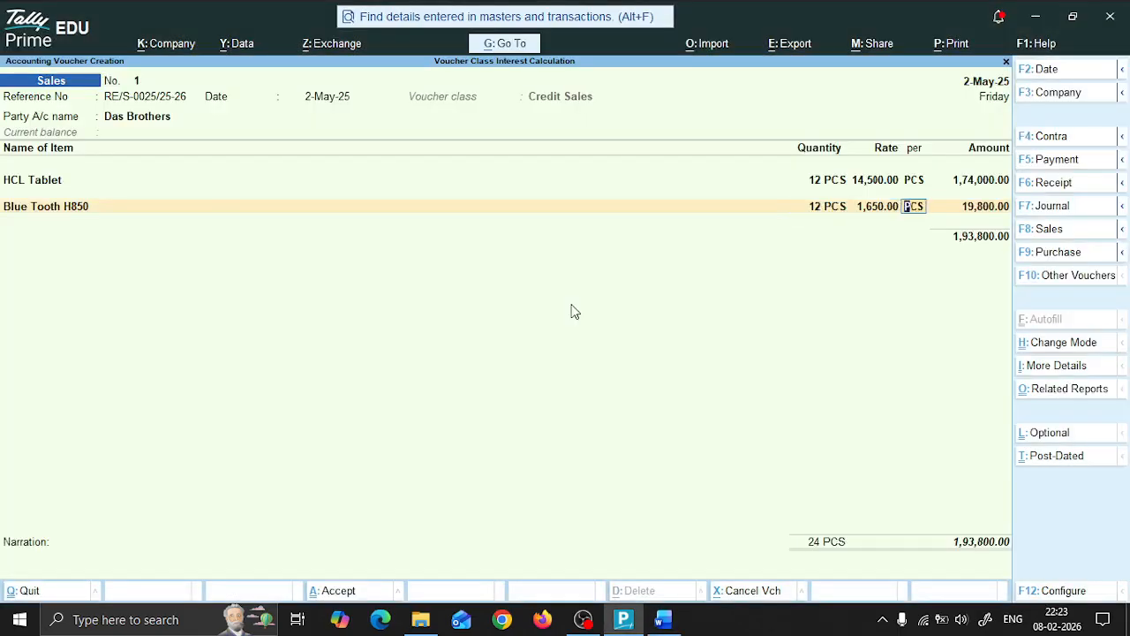
key("alt+Tab")
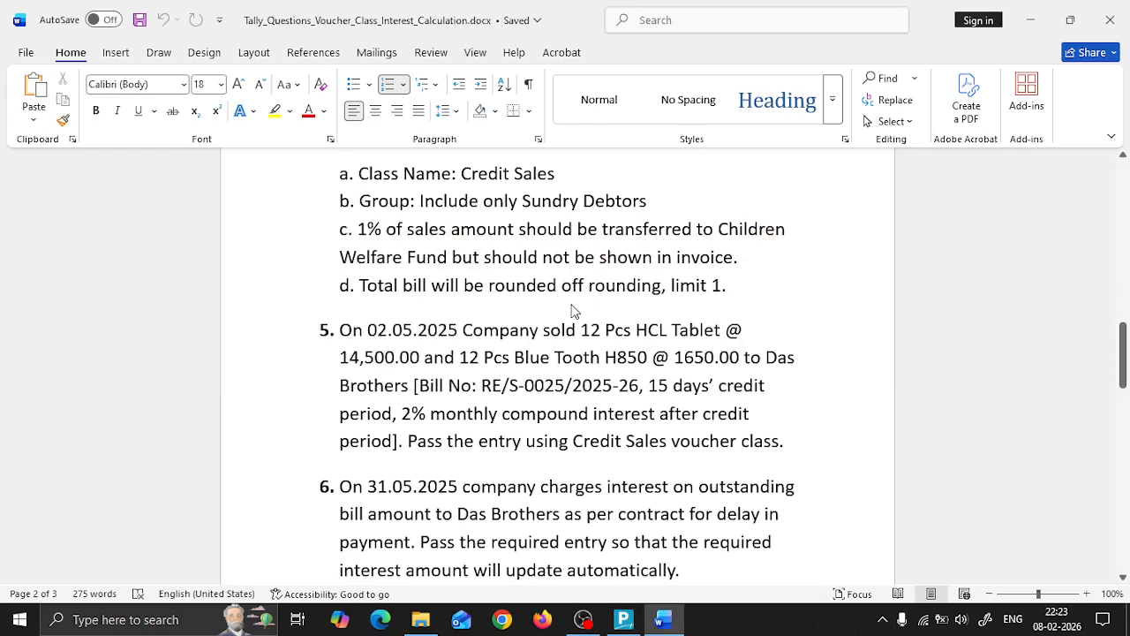
key("alt+Tab")
key("Return")
key("Return")
key("Return")
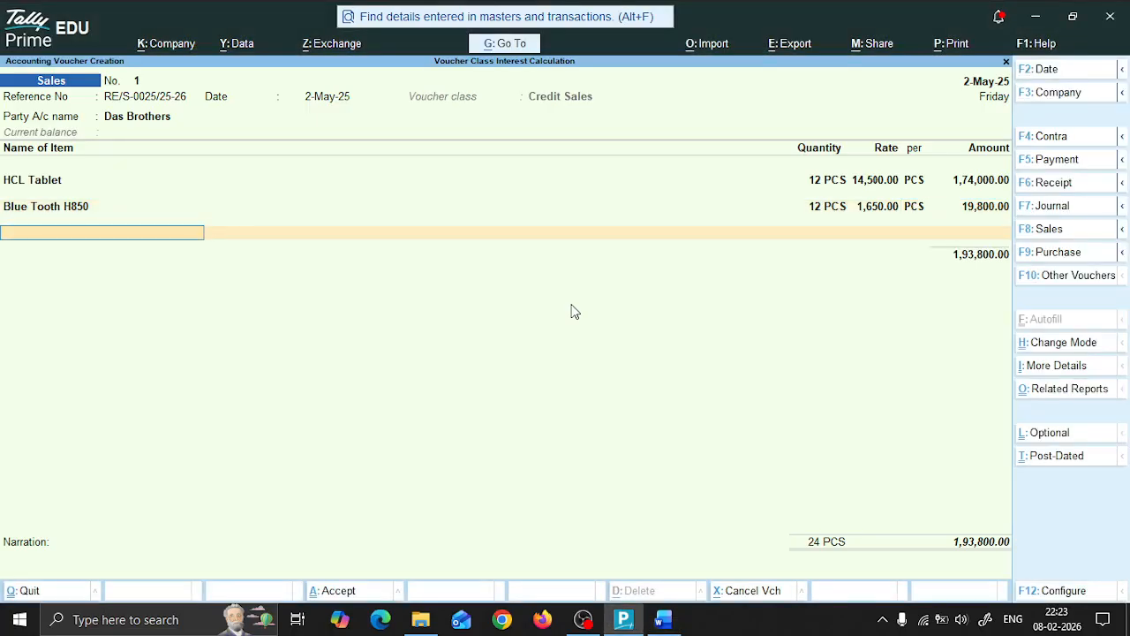
Step: End the item list and allocate the full bill amount to a New Ref named RE/S-0025/25-26 with 15 days' credit
key("Return")
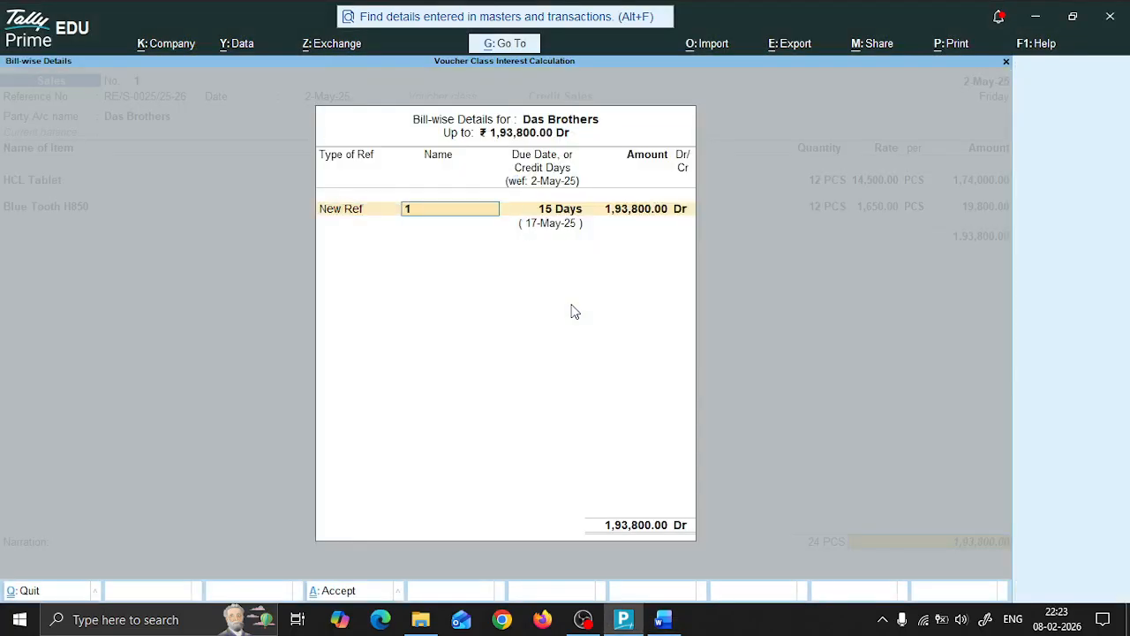
key("alt+Tab")
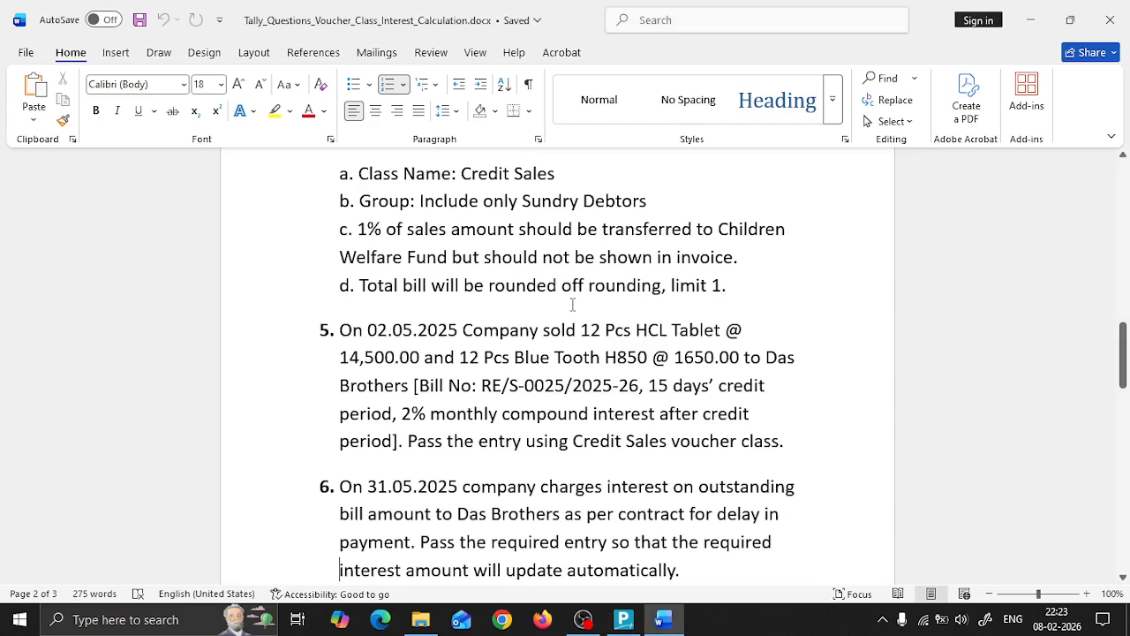
key("alt+Tab")
type("RE")
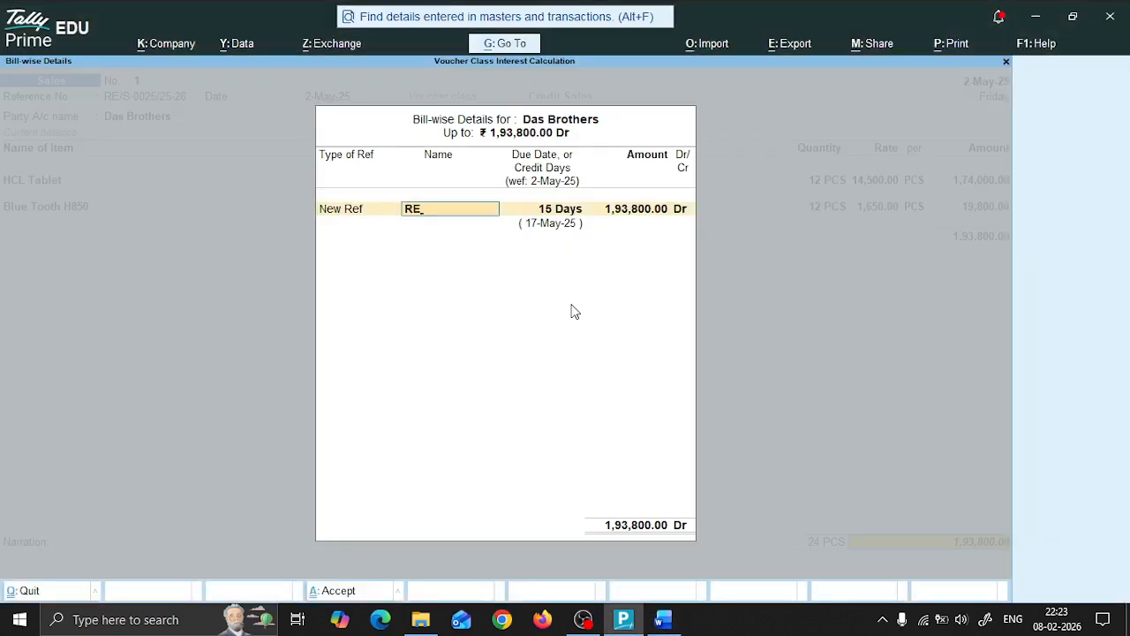
type("/S-0025/25-26")
key("Return")
key("Return")
key("Return")
key("Return")
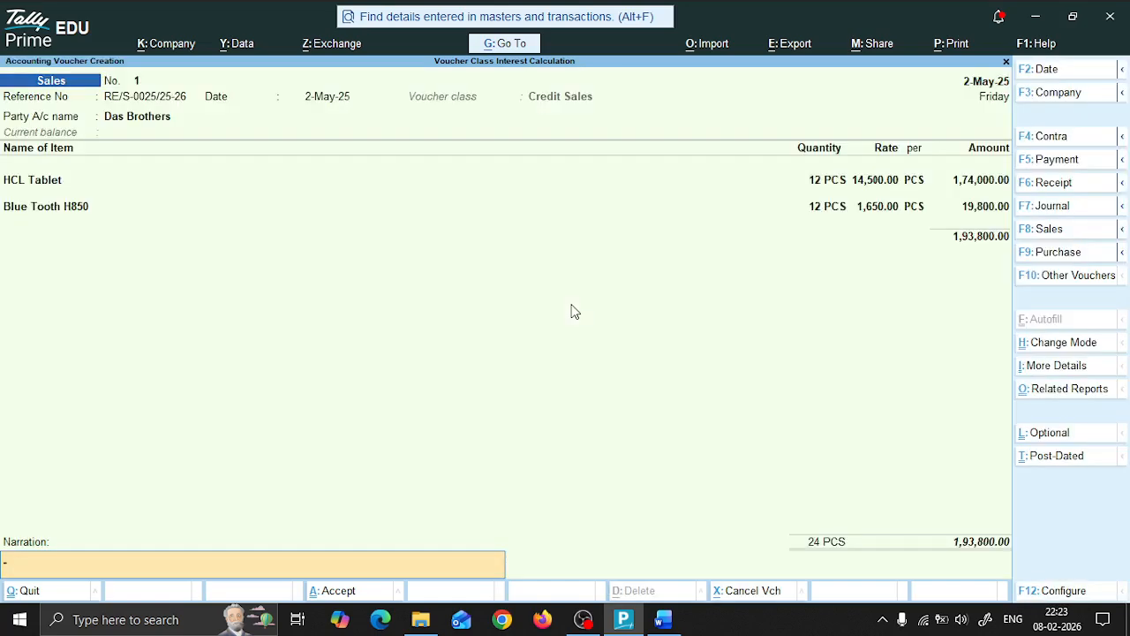
Step: Save the Das Brothers sales voucher without a narration and leave voucher entry
key("Return")
key("Return")
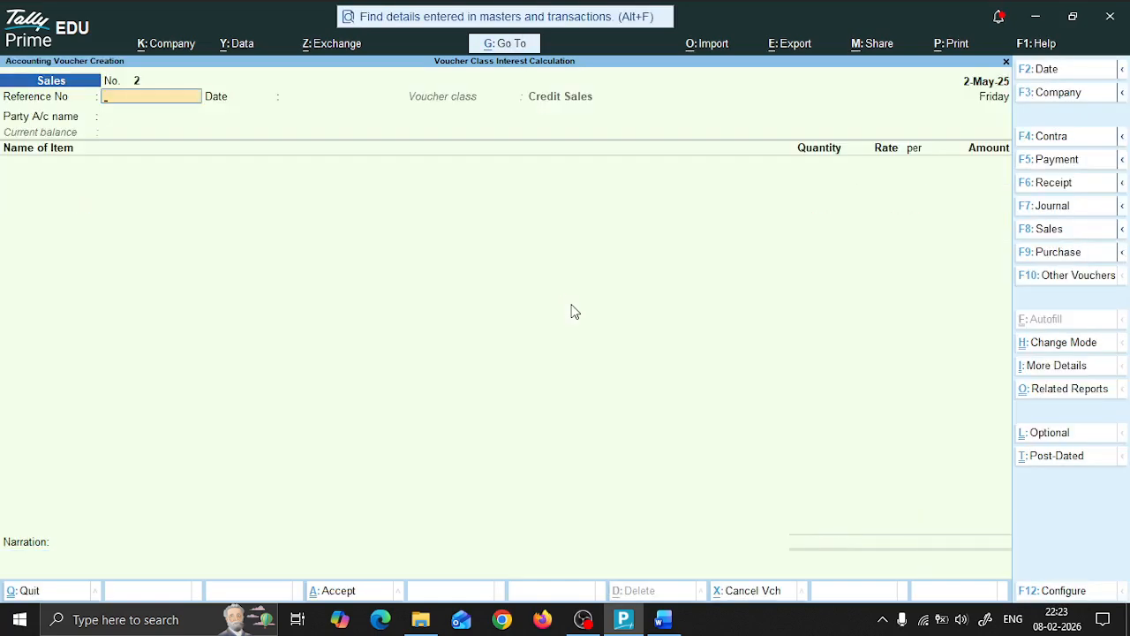
key("Escape")
Step: Switch to the Word document and read the remaining transactions, questions 6 to 8
key("alt+Tab")
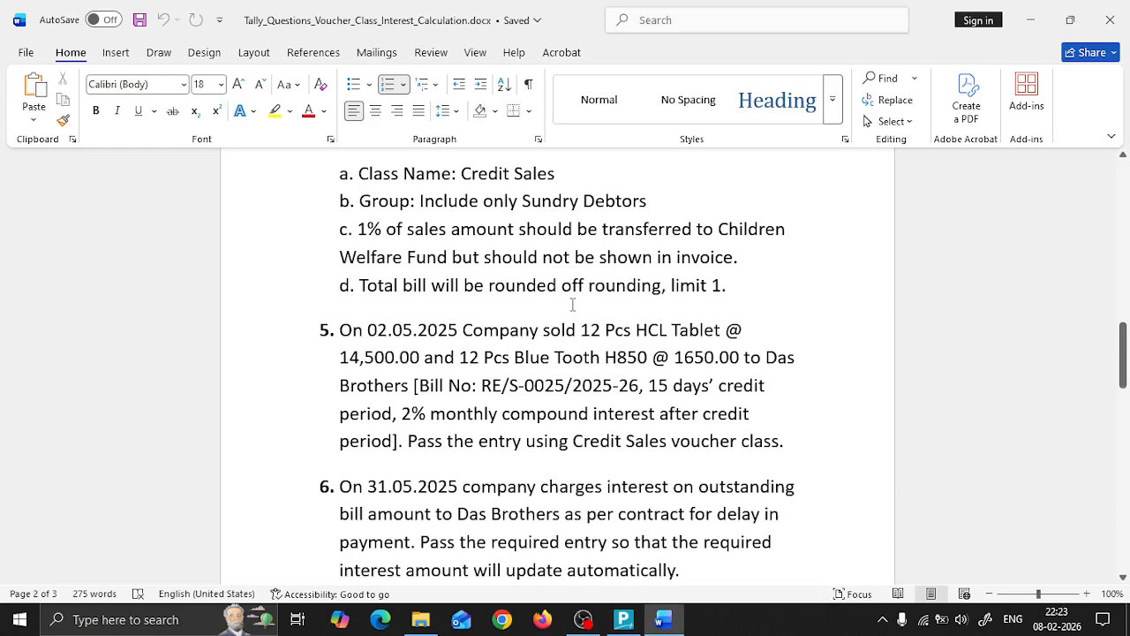
key("ctrl+End")
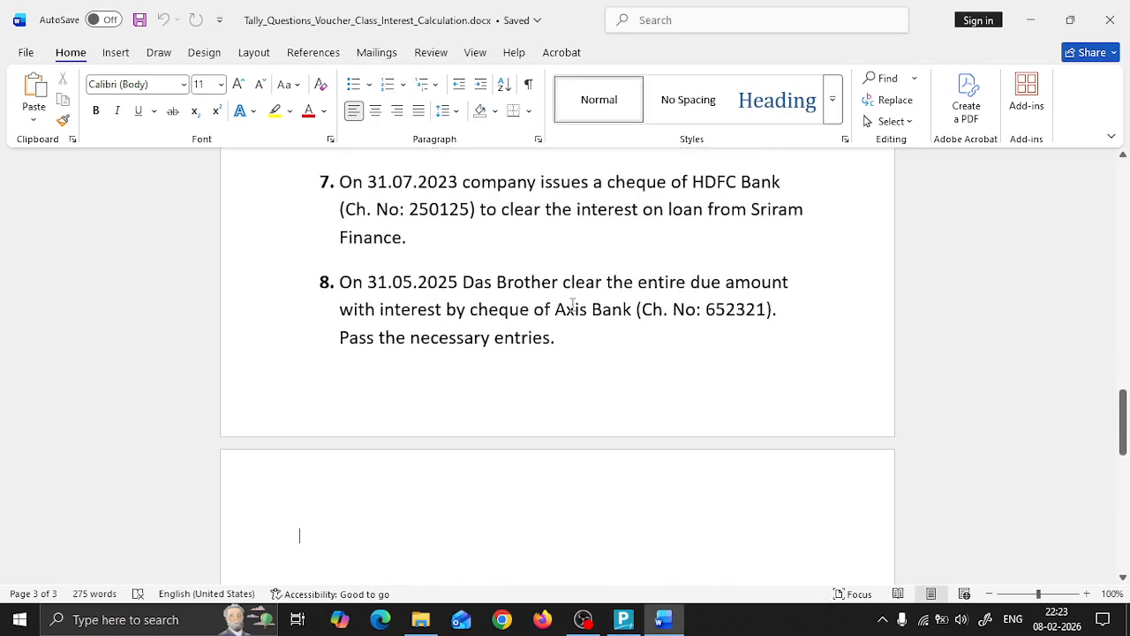
key("Up")
key("Up")
key("Up")
key("Up")
key("Up")
key("Up")
key("Up")
key("Up")
key("Up")
key("Up")
key("Up")
key("Up")
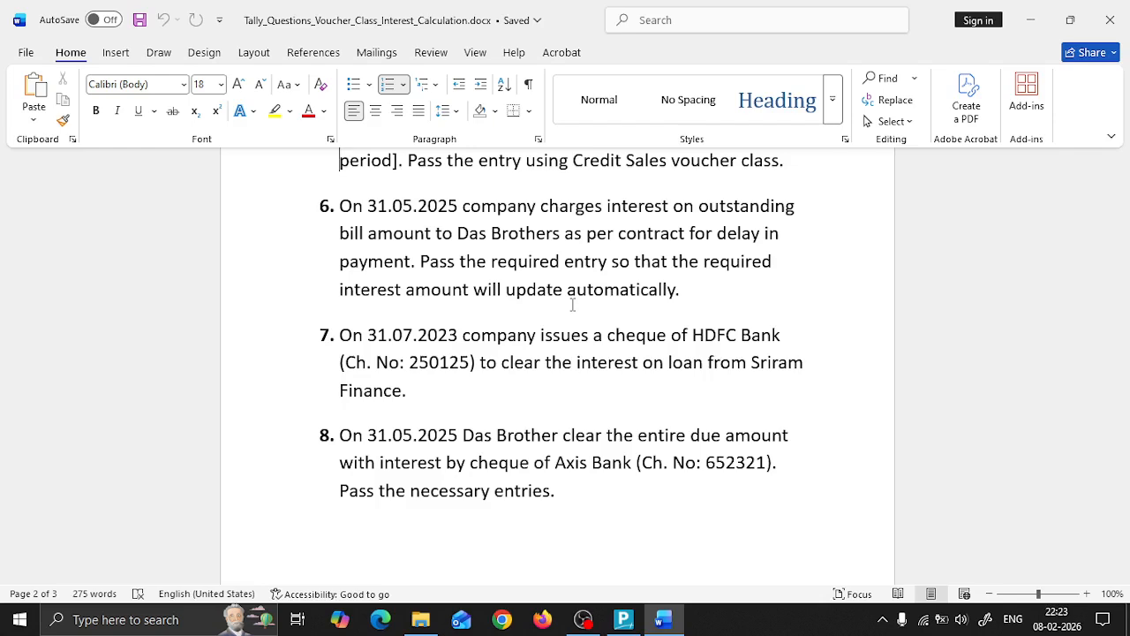
Step: Switch to TallyPrime and set the current date to 31-May-2025
key("alt+Tab")
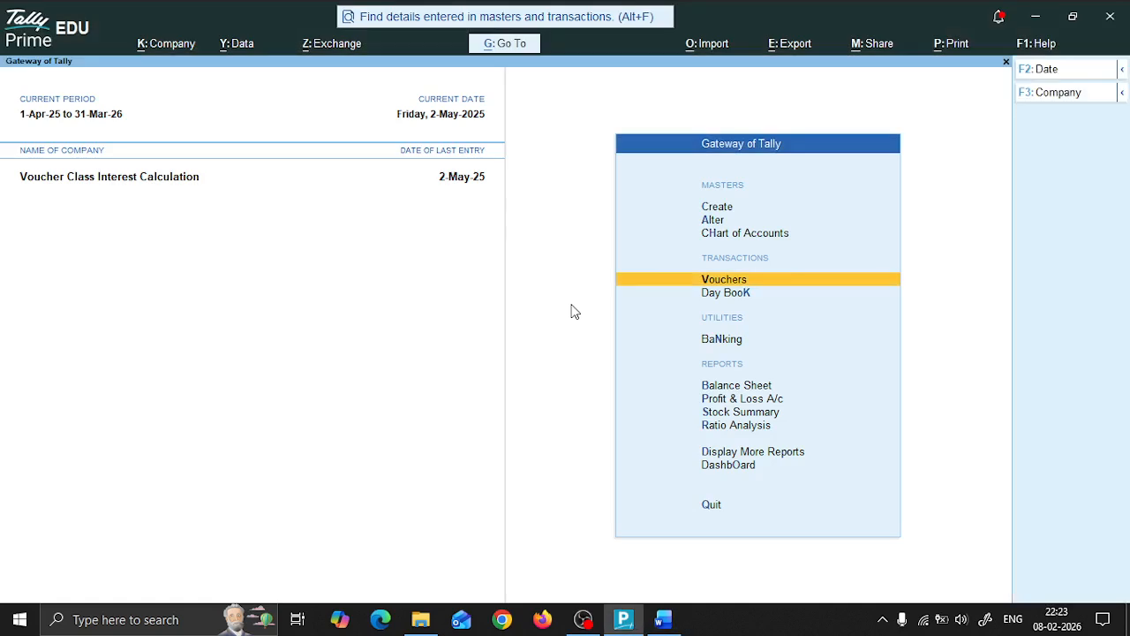
key("F2")
type("31")
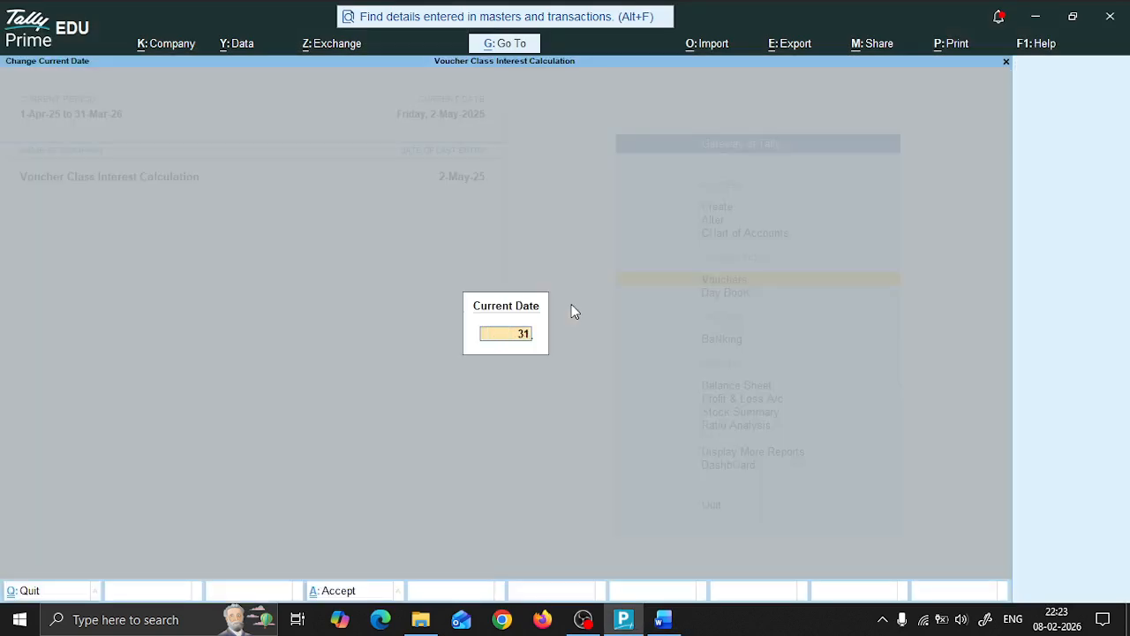
type("/5")
key("Return")
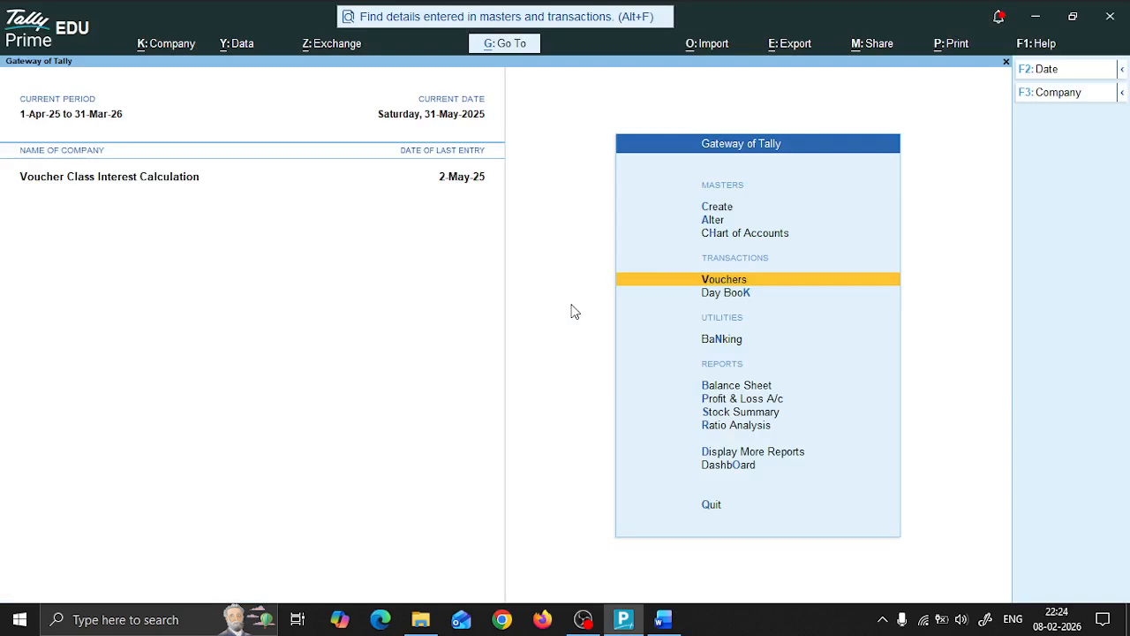
Step: Open voucher entry and start a Debit Note voucher for the interest charge in question 6 of the Word document
key("Return")
key("alt+Tab")
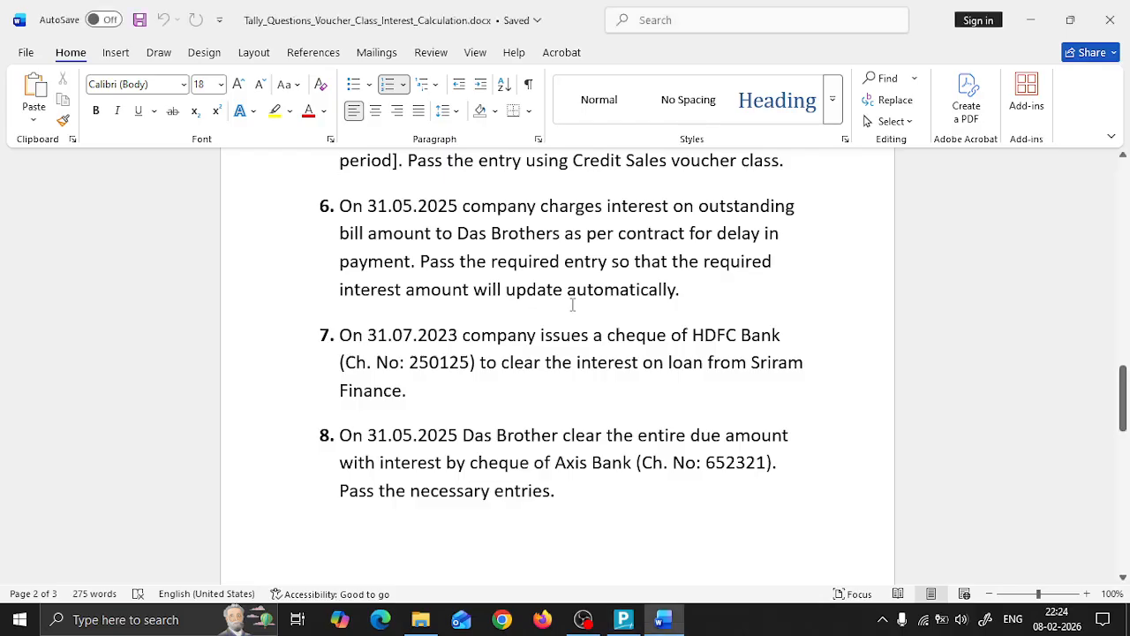
key("alt+Tab")
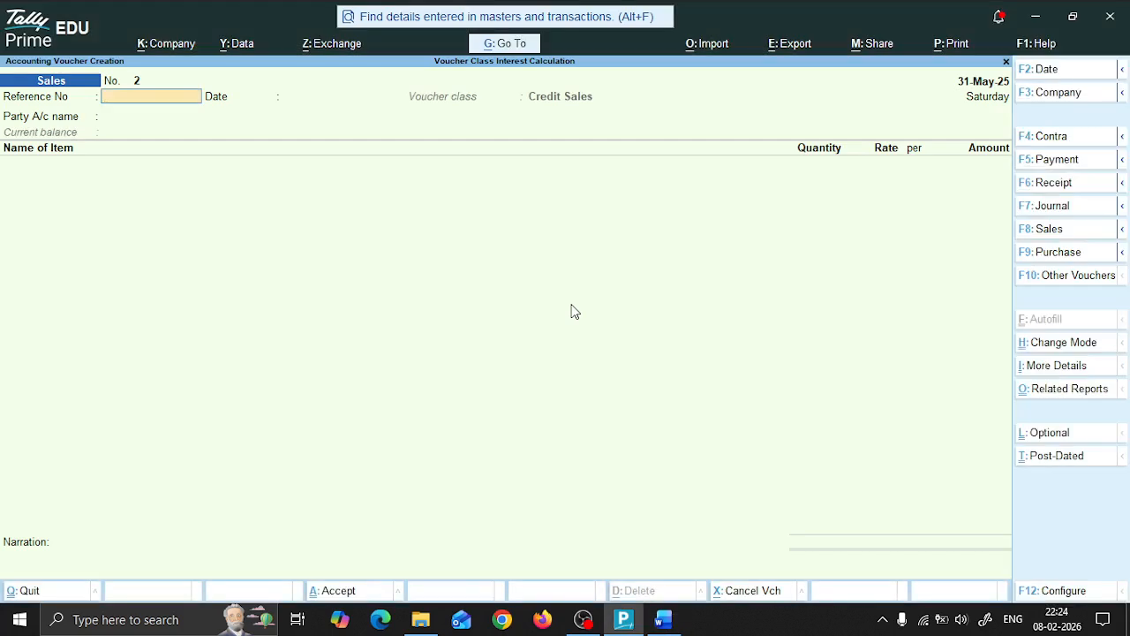
key("alt")
key("alt")
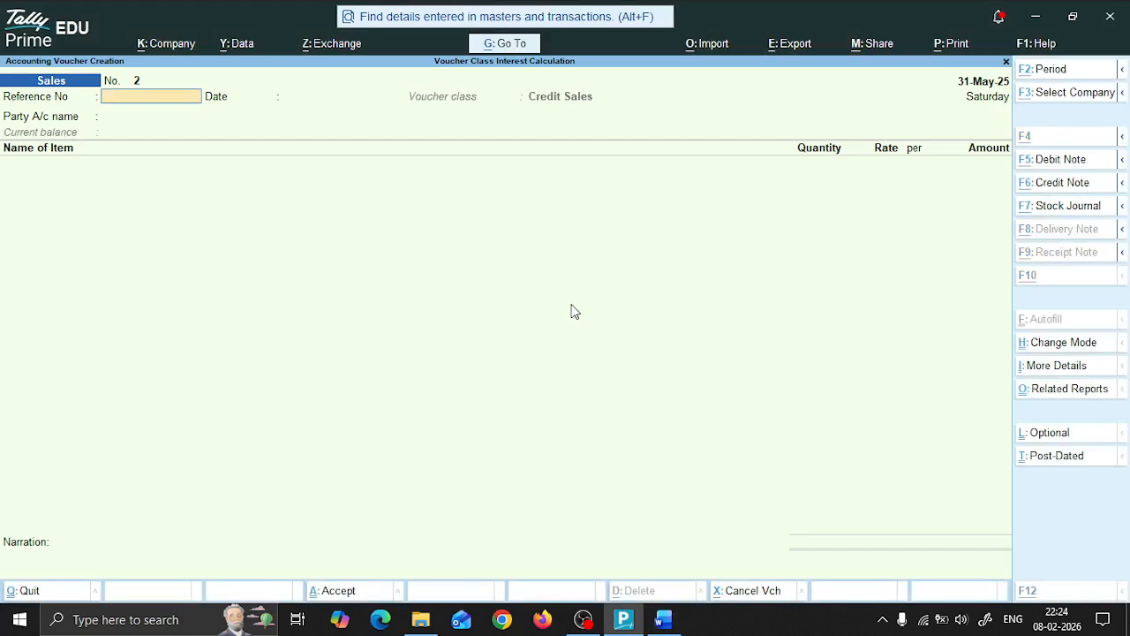
key("alt")
key("alt+F5")
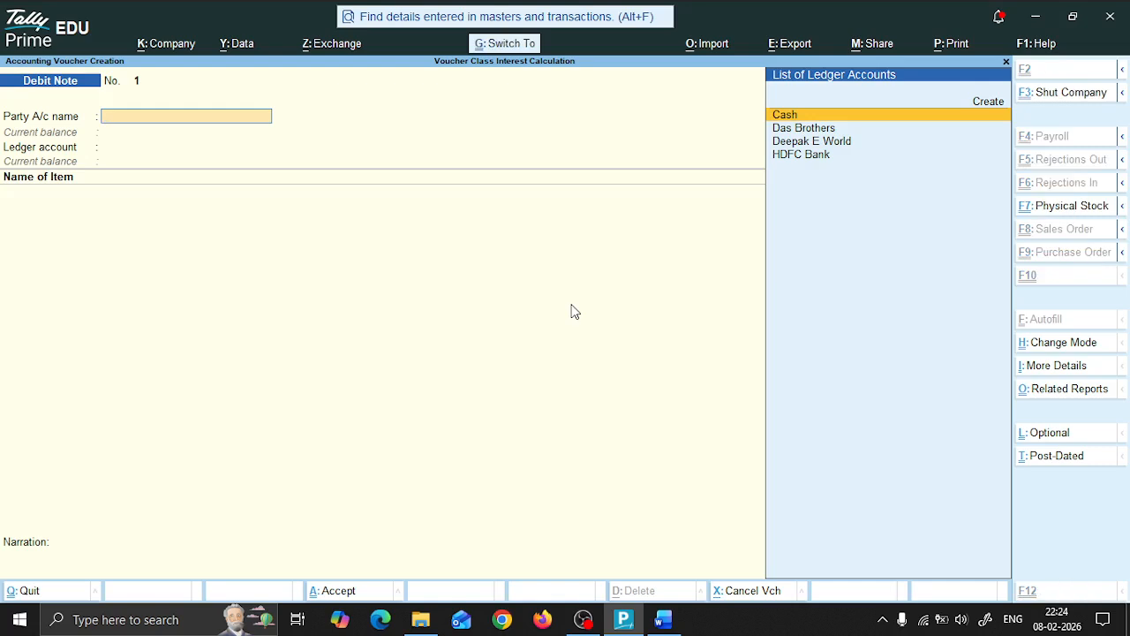
Step: Change the debit note's mode to Use for Interest Accounting, with amounts treated as compound interest
key("ctrl+h")
key("Down")
key("Down")
key("Down")
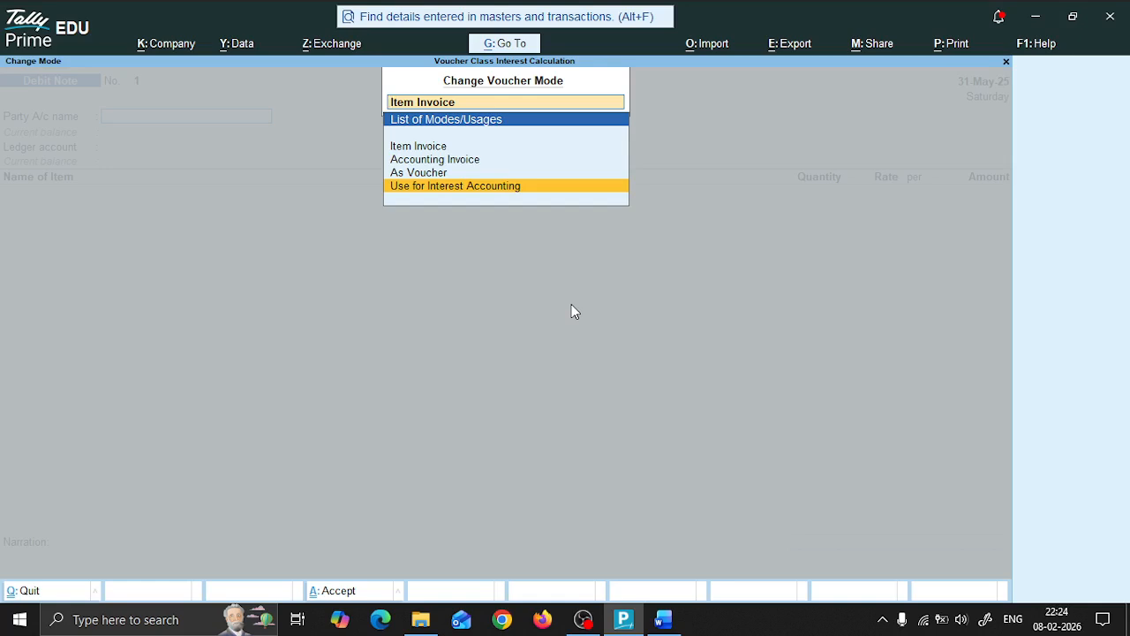
key("Return")
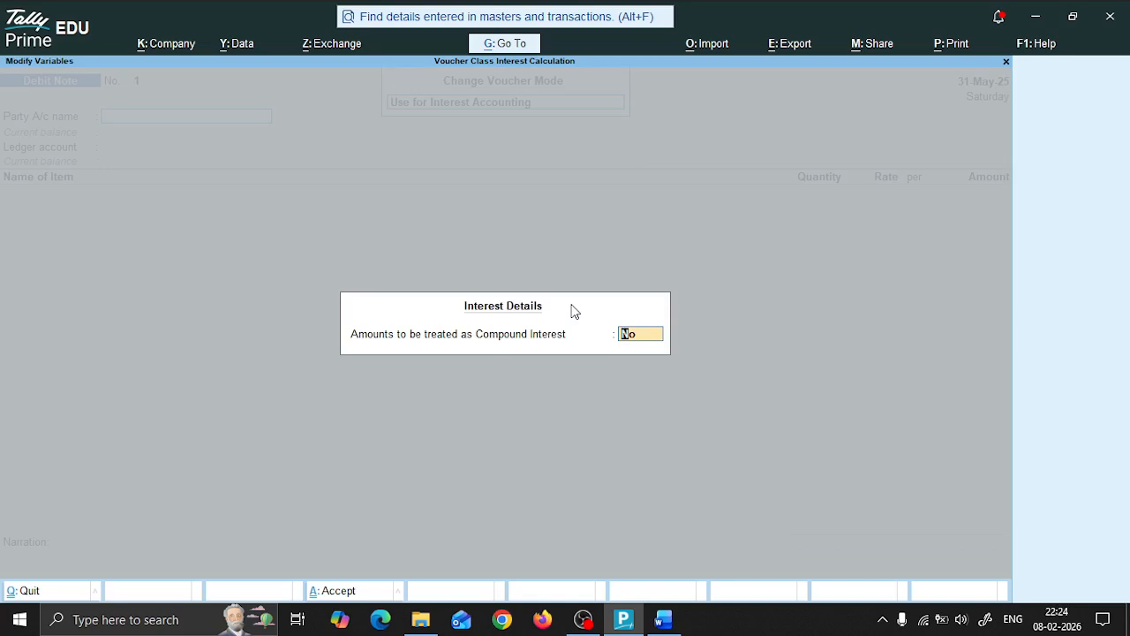
type("y")
key("Return")
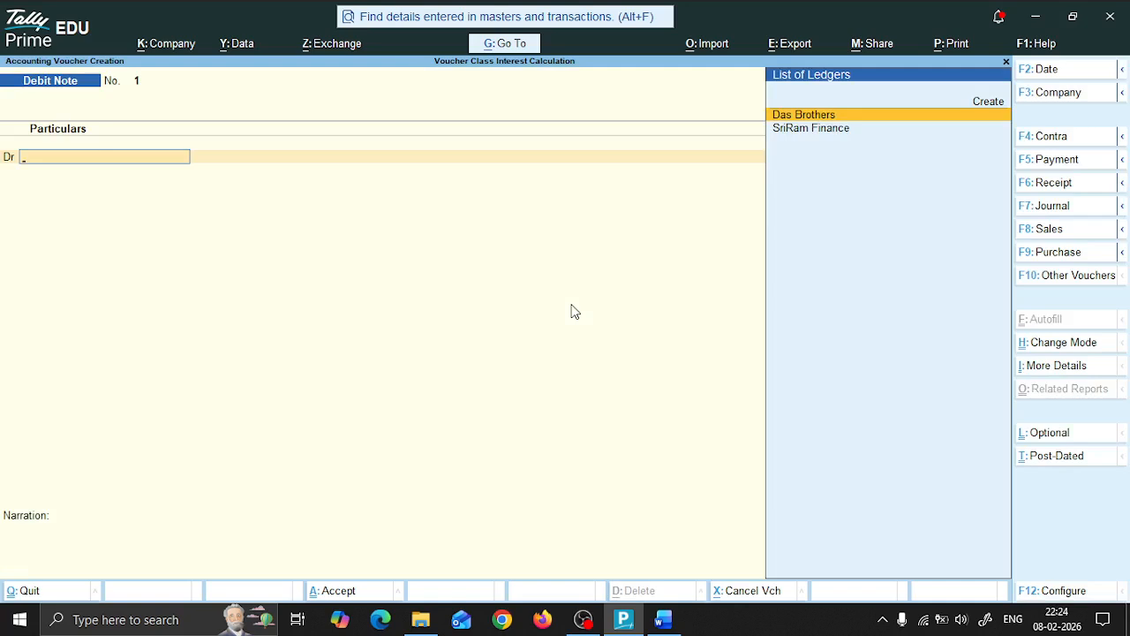
Step: Debit Das Brothers with the interest on bill RE/S-0025/25-26, leaving the dispatch, order and original invoice details blank
key("Return")
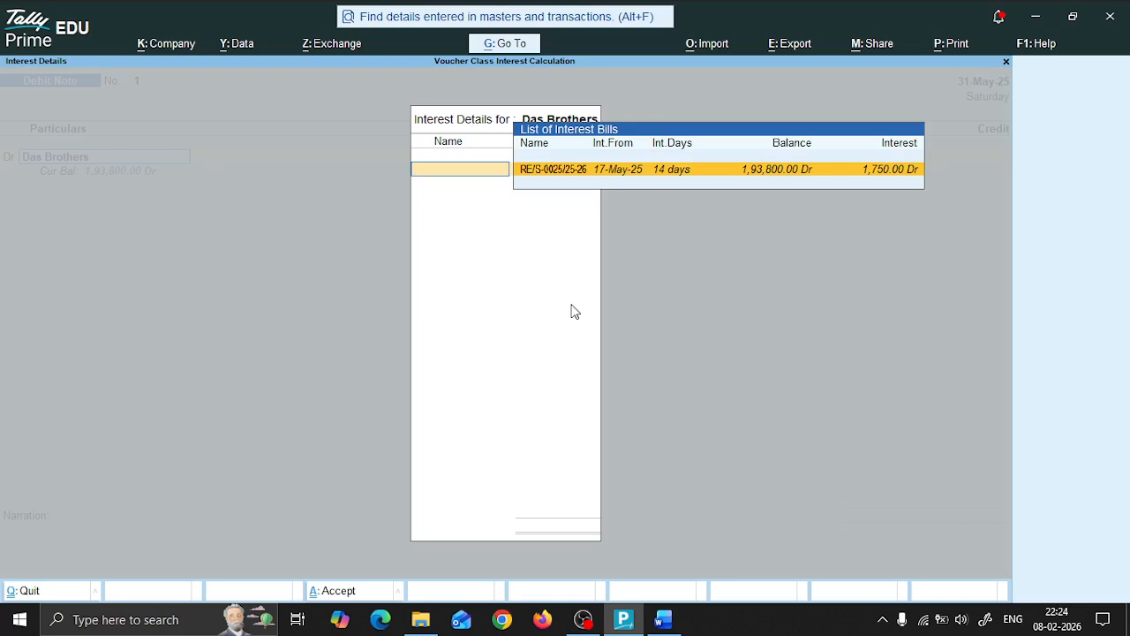
key("Return")
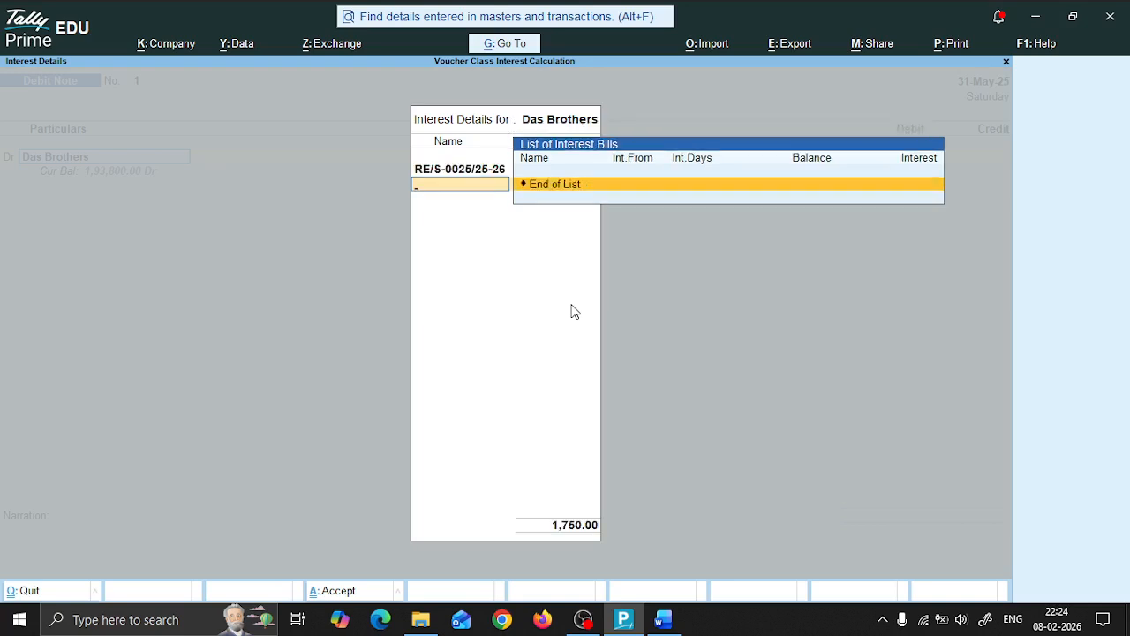
key("Return")
key("Return")
key("Return")
key("Return")
key("Return")
key("Return")
key("Return")
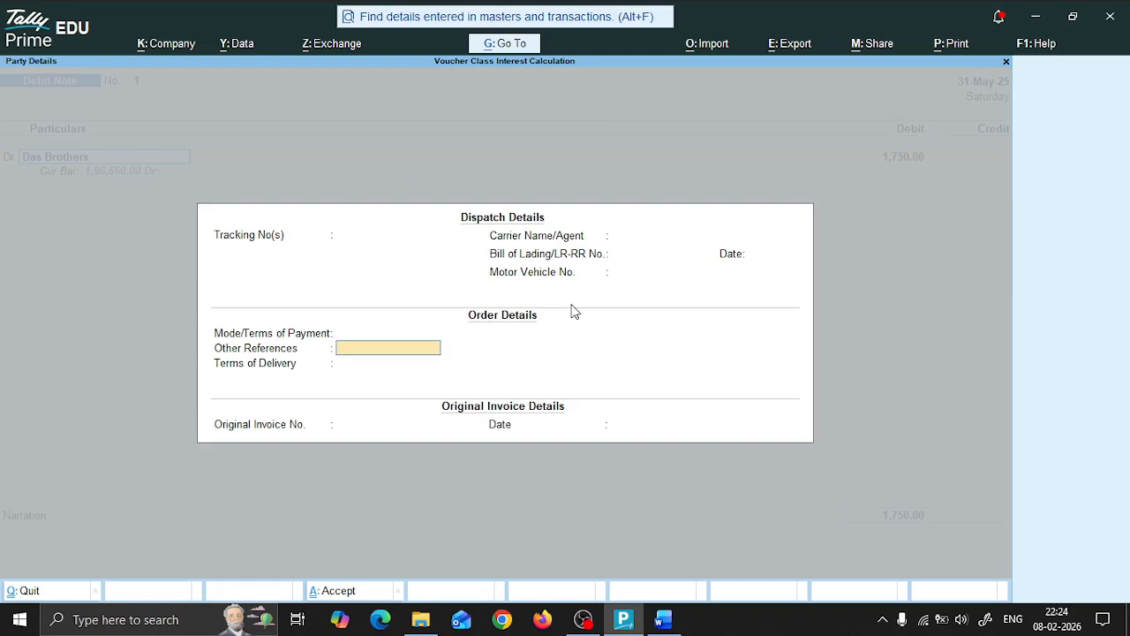
key("Return")
key("Return")
key("Return")
key("Return")
key("Return")
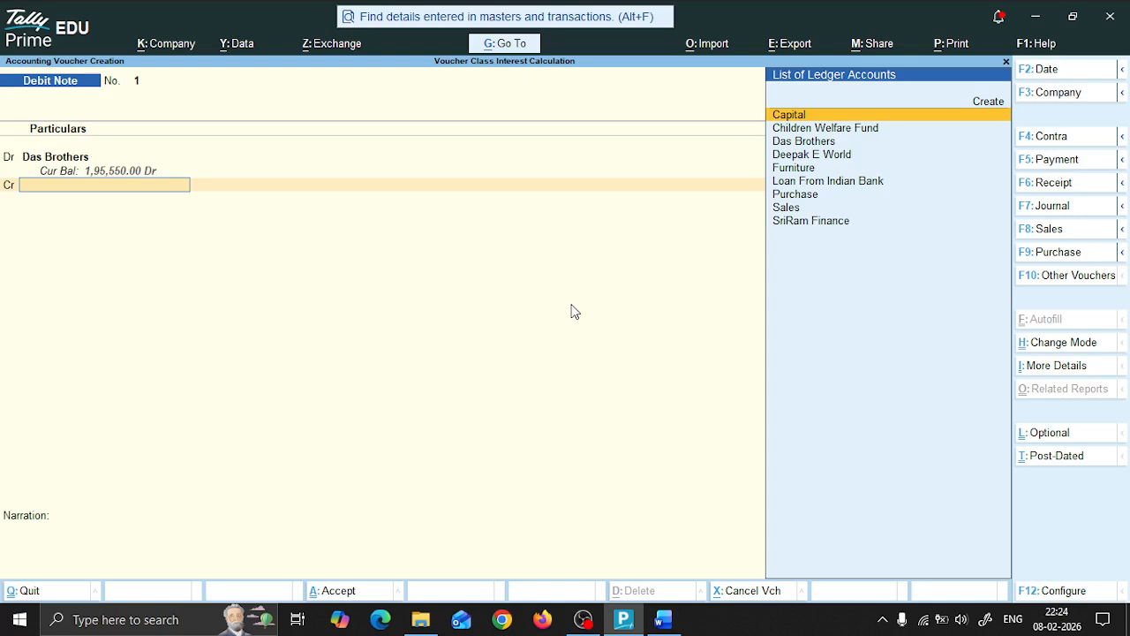
Step: Create a ledger named Int On Debtor under Indirect Incomes, without interest calculation, as the credit account of the debit note
key("alt")
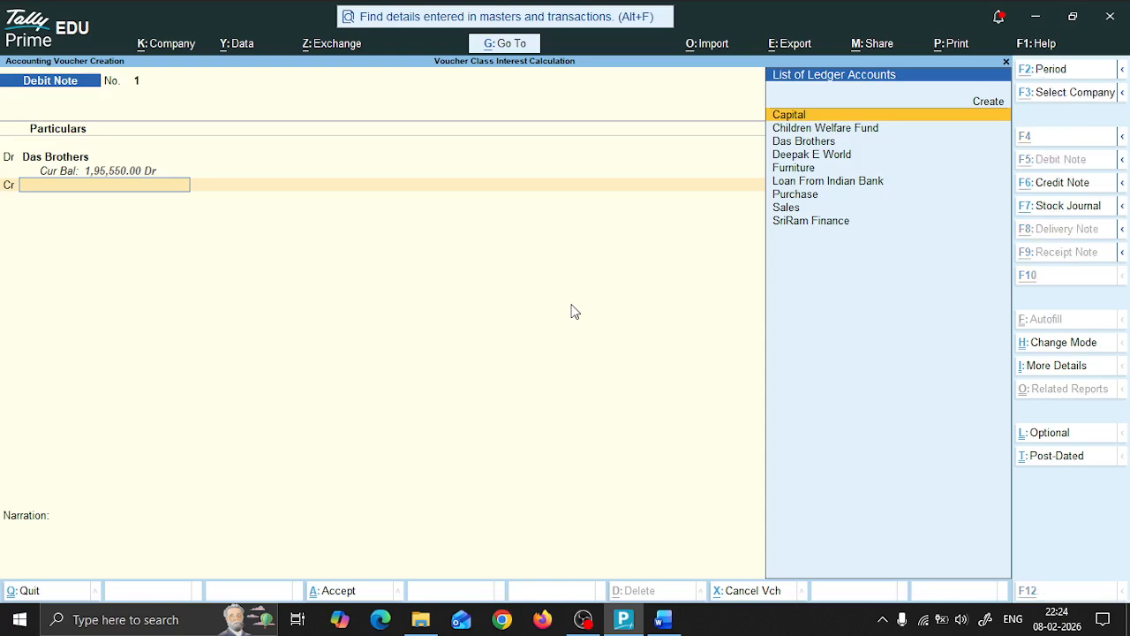
key("alt+c")
type("Int")
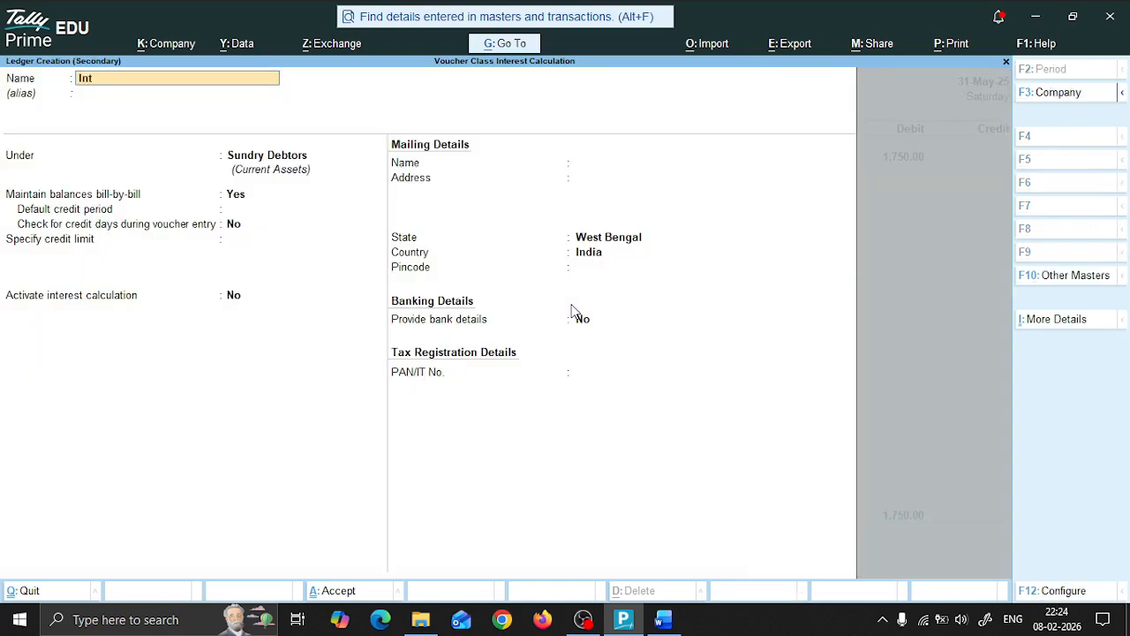
type(" On Debtor")
key("Return")
type("Indi")
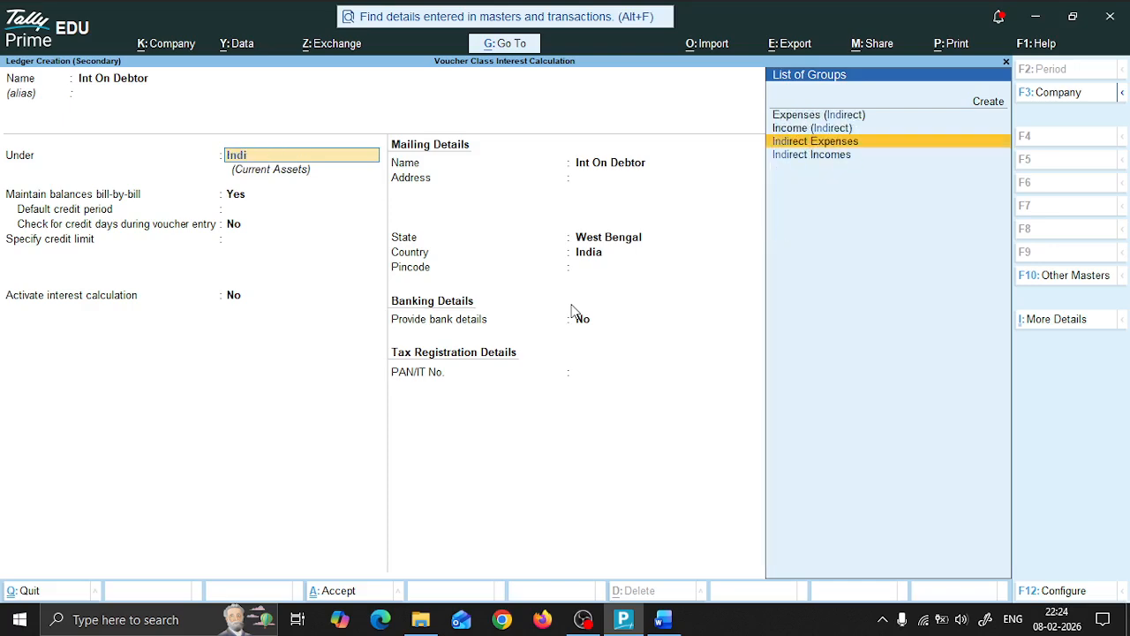
key("Down")
key("Return")
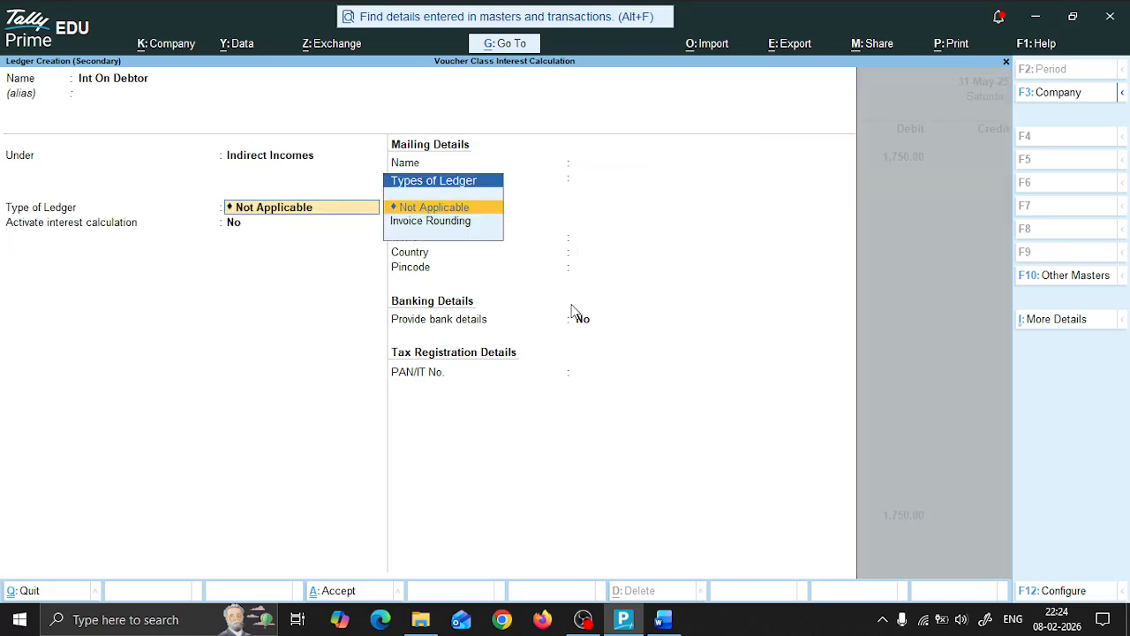
key("Return")
Step: Accept the interest amount on the credit side, save the debit note without a narration and leave voucher entry
key("Return")
key("Return")
key("Return")
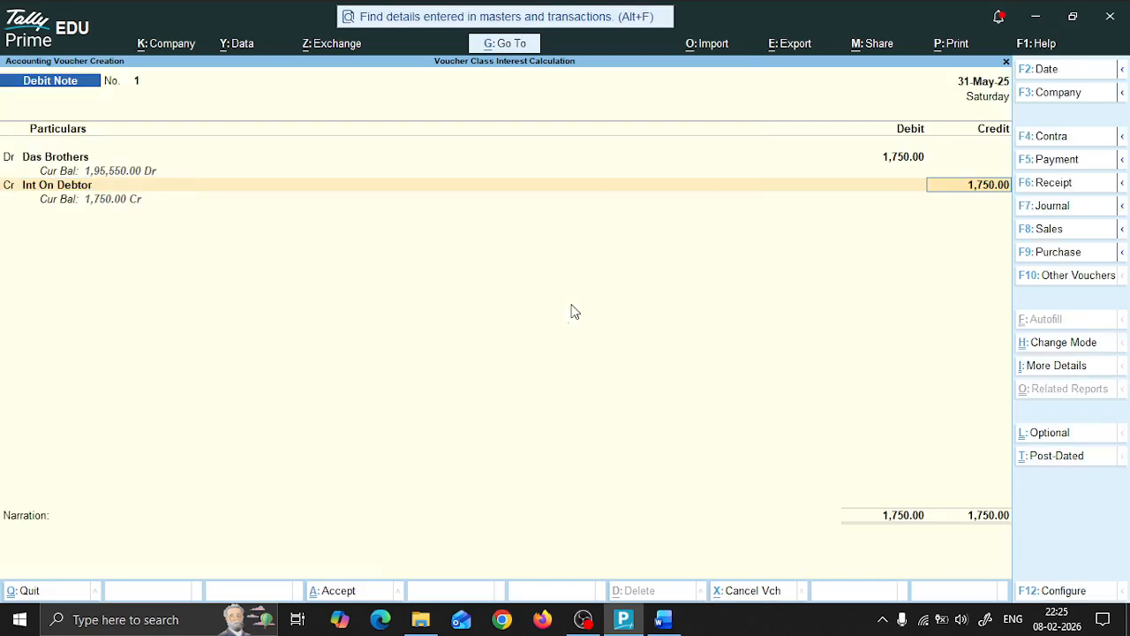
key("Return")
key("Return")
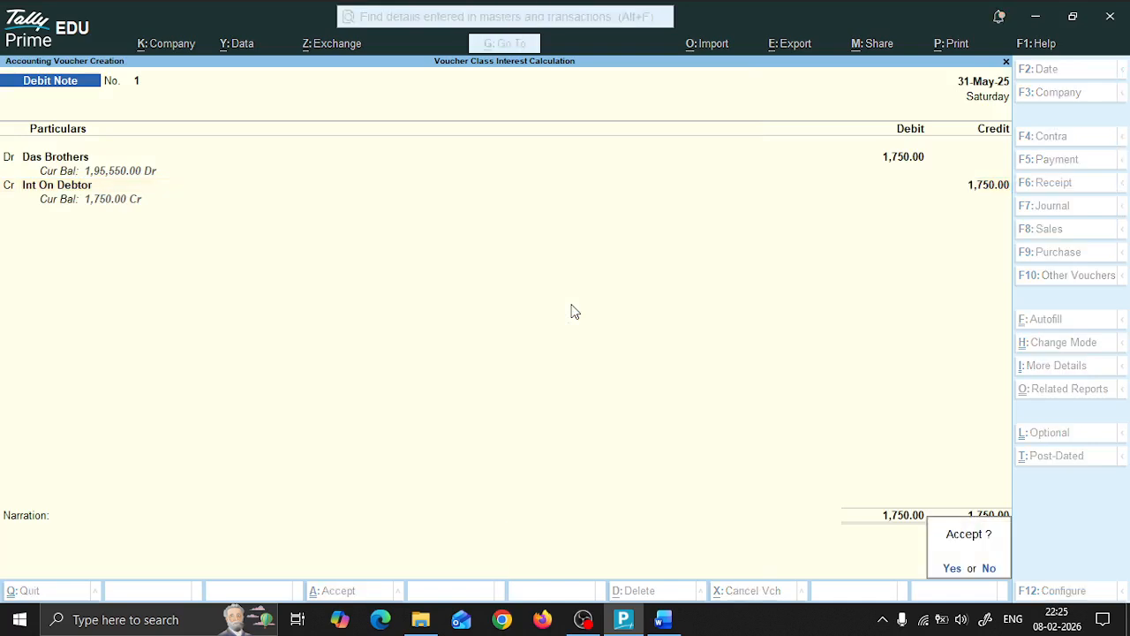
key("Return")
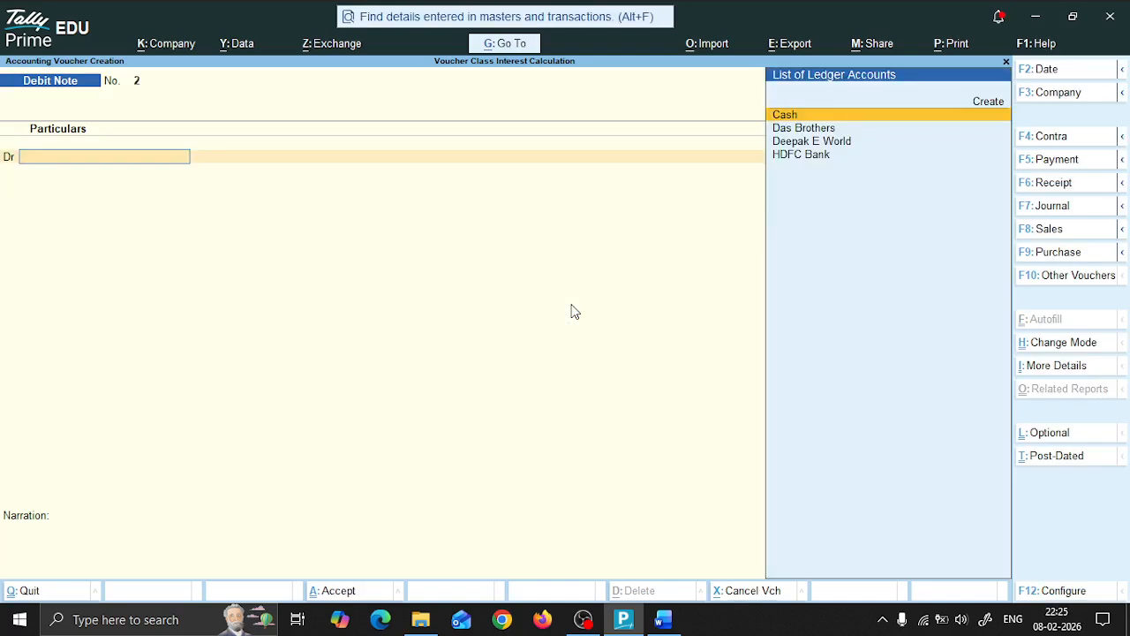
key("Escape")
key("Return")
Step: Check question 8 in the Word document, then open a Receipt voucher in TallyPrime with a blank supplier reference and date
key("alt+Tab")
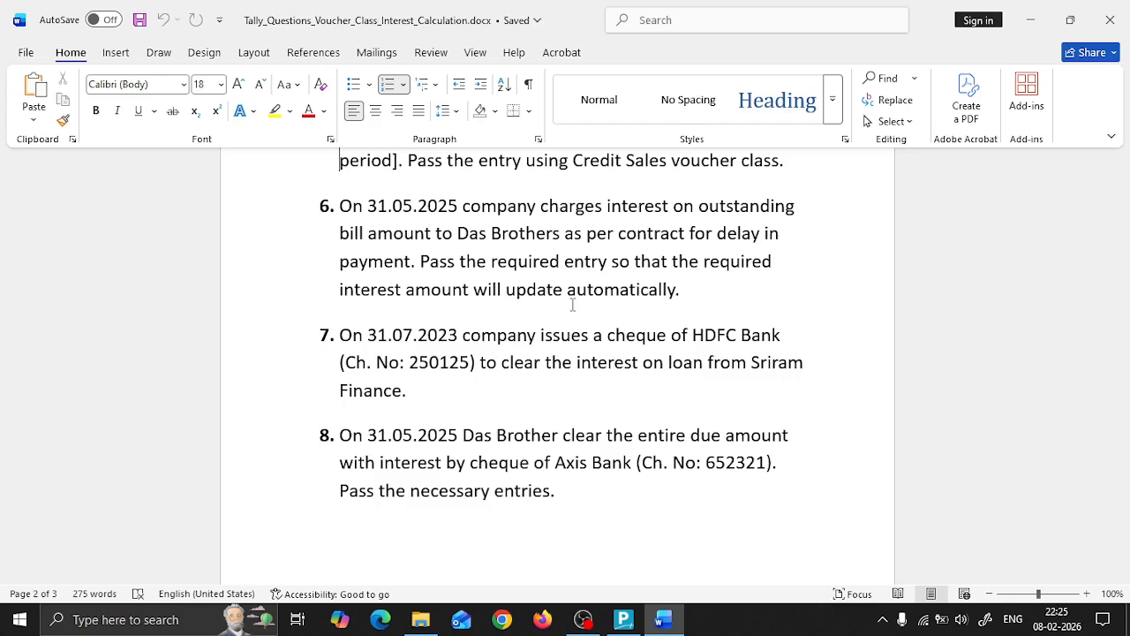
key("alt+Tab")
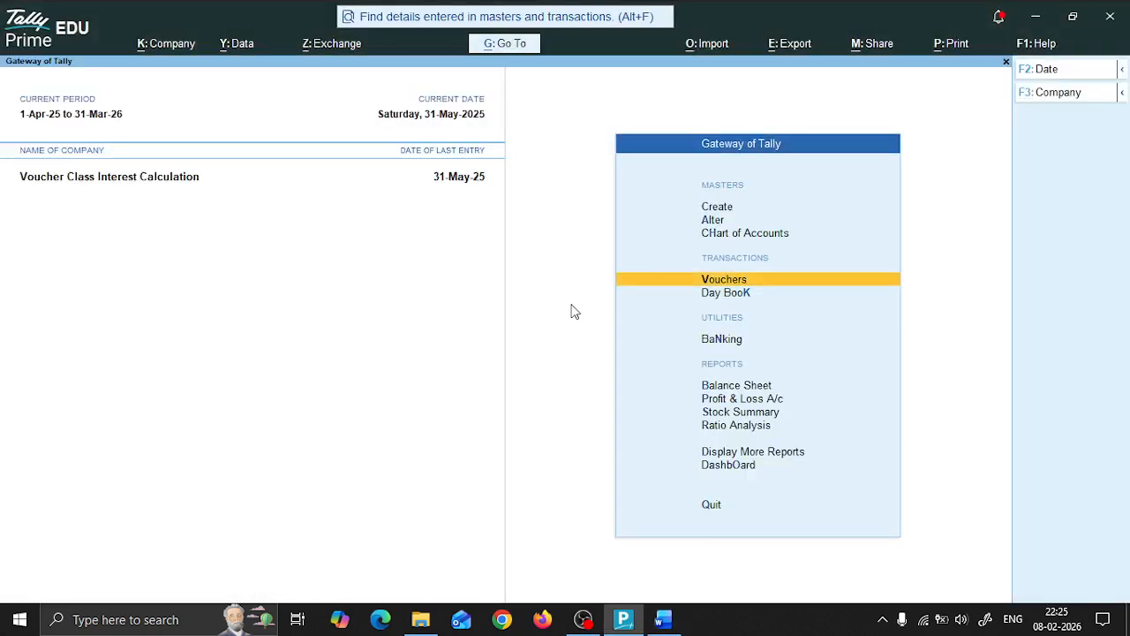
key("Return")
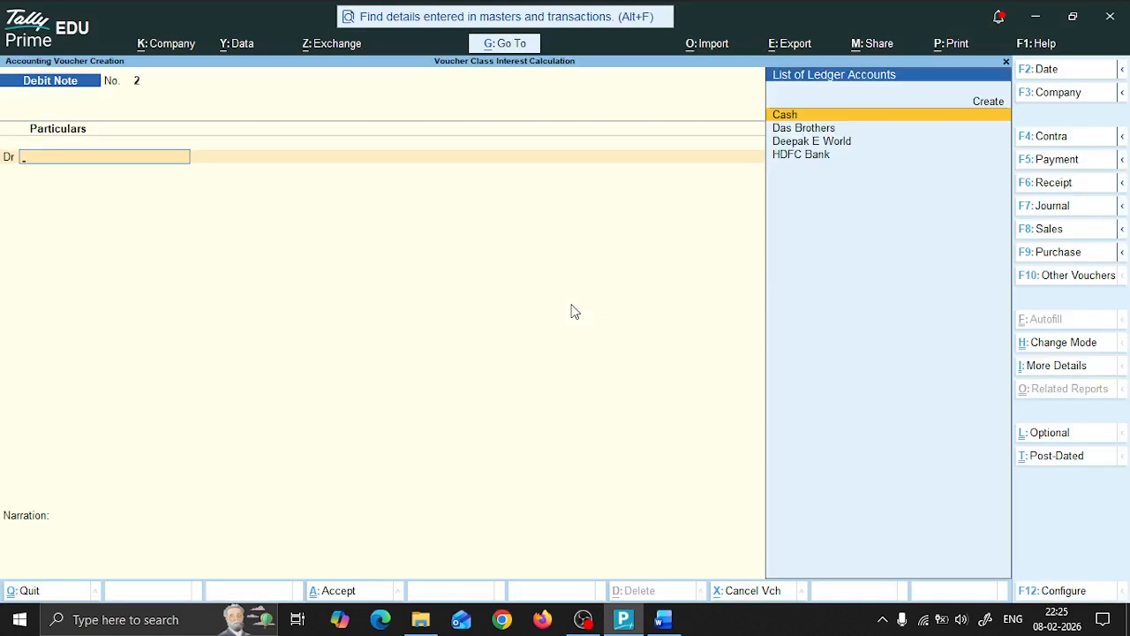
key("F6")
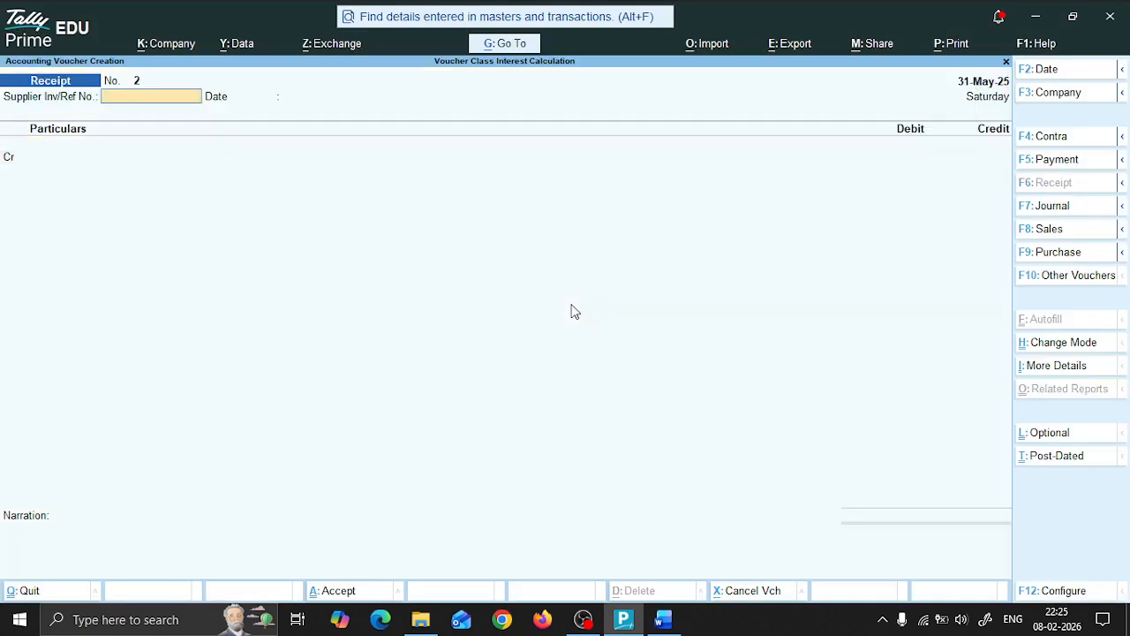
key("Return")
key("Return")
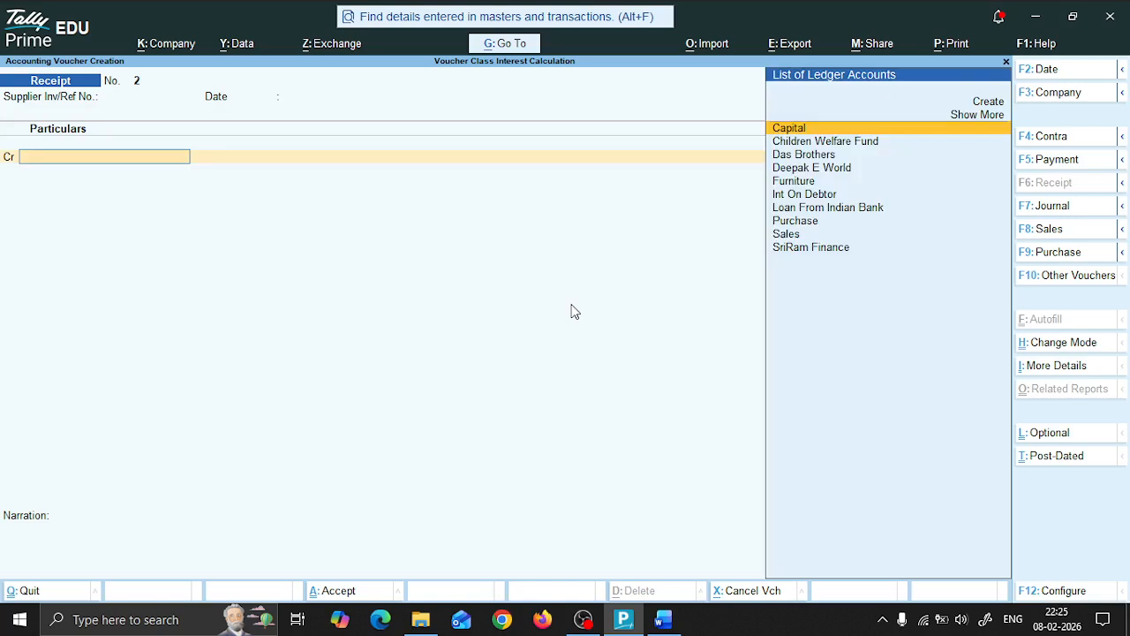
Step: Credit Das Brothers with 1,95,550 in the receipt voucher
key("Down")
key("Down")
key("Down")
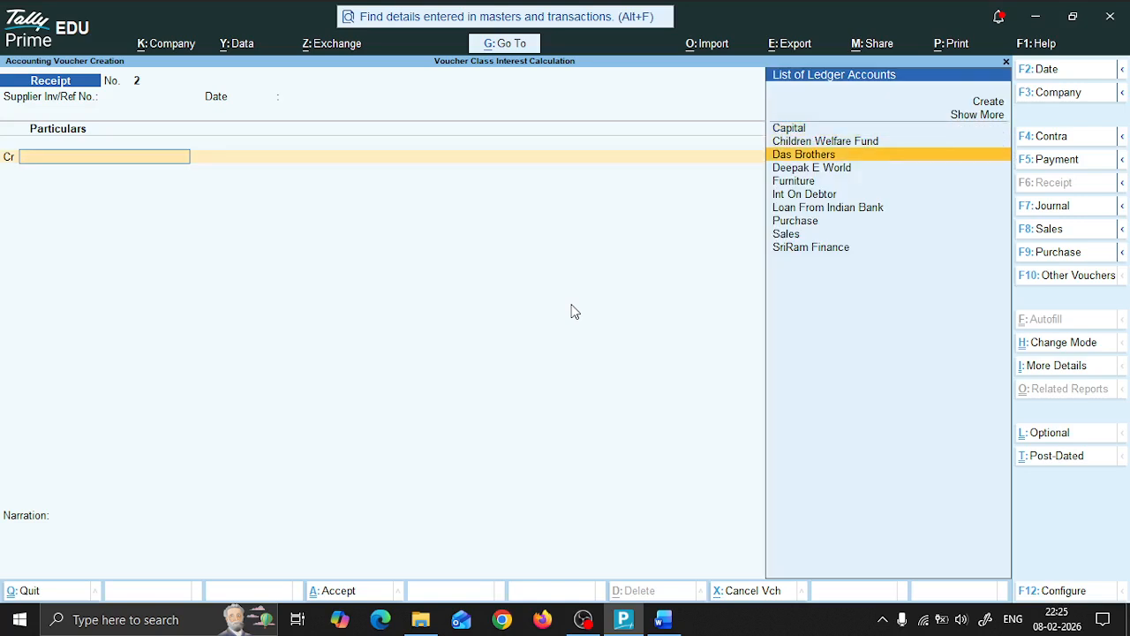
key("Up")
key("Return")
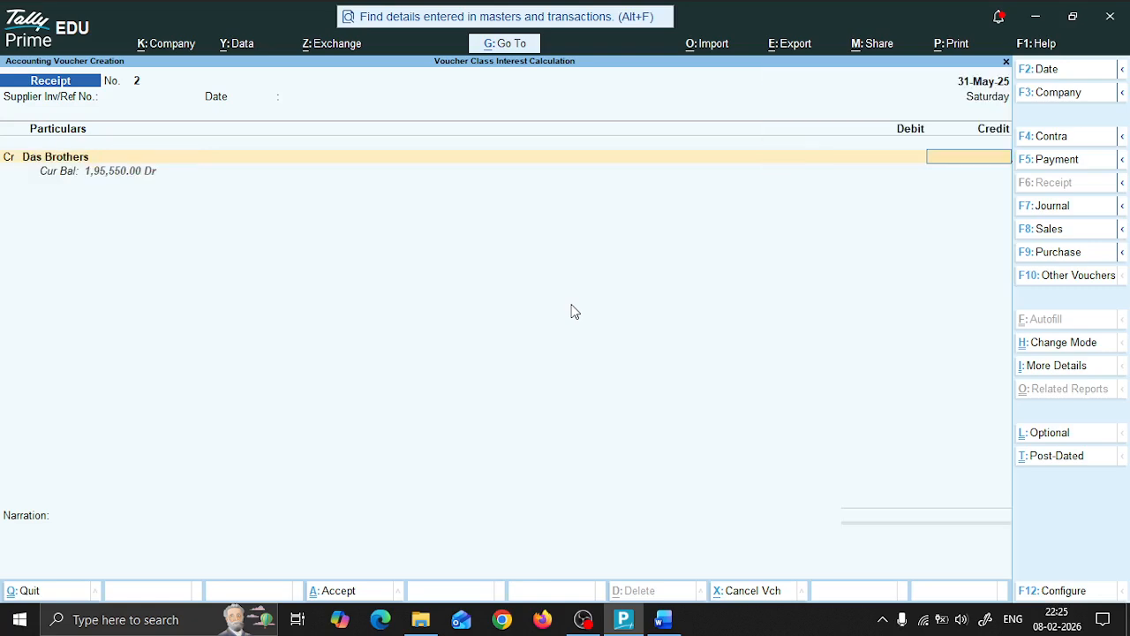
type("195550")
key("Return")
Step: Allocate the full receipt as Agst Ref to the pending bill RE/S-0025/25-26
key("Return")
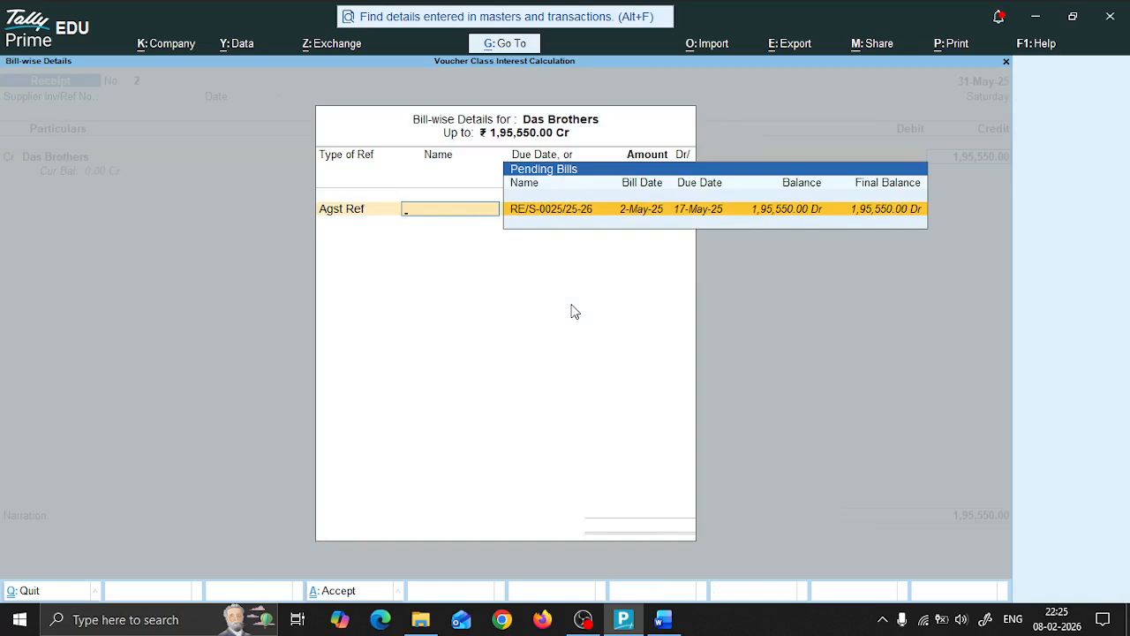
key("Return")
key("Return")
key("Return")
key("Return")
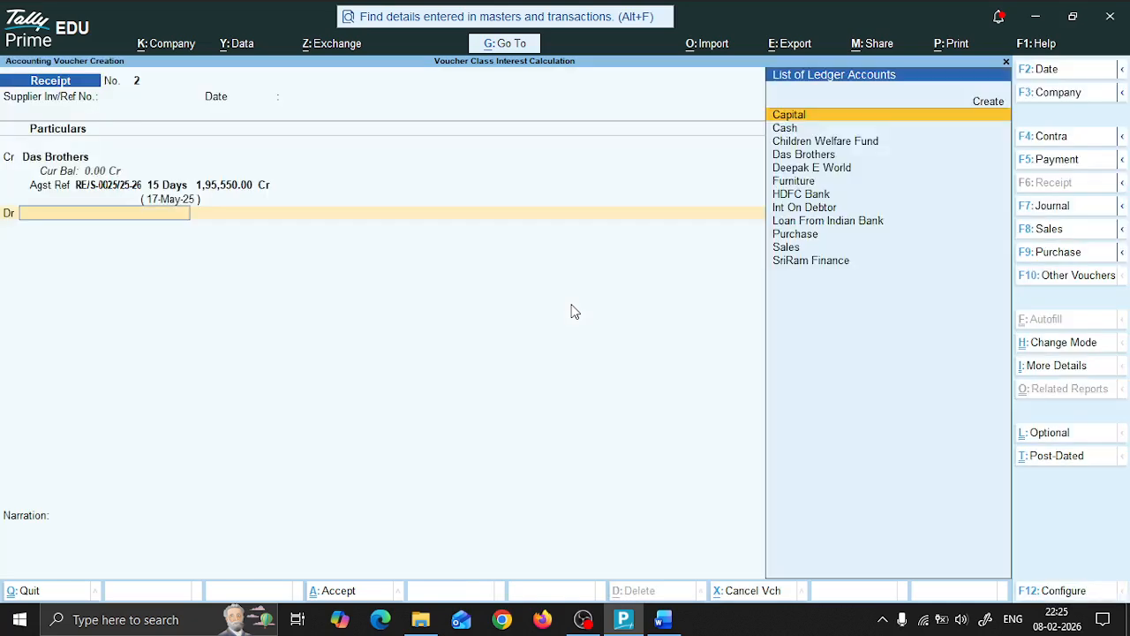
Step: Debit HDFC Bank with 1,95,550.00 and set the bank allocation's transaction type to Cheque/DD
key("Down")
key("Down")
key("Down")
key("Down")
key("Down")
key("Down")
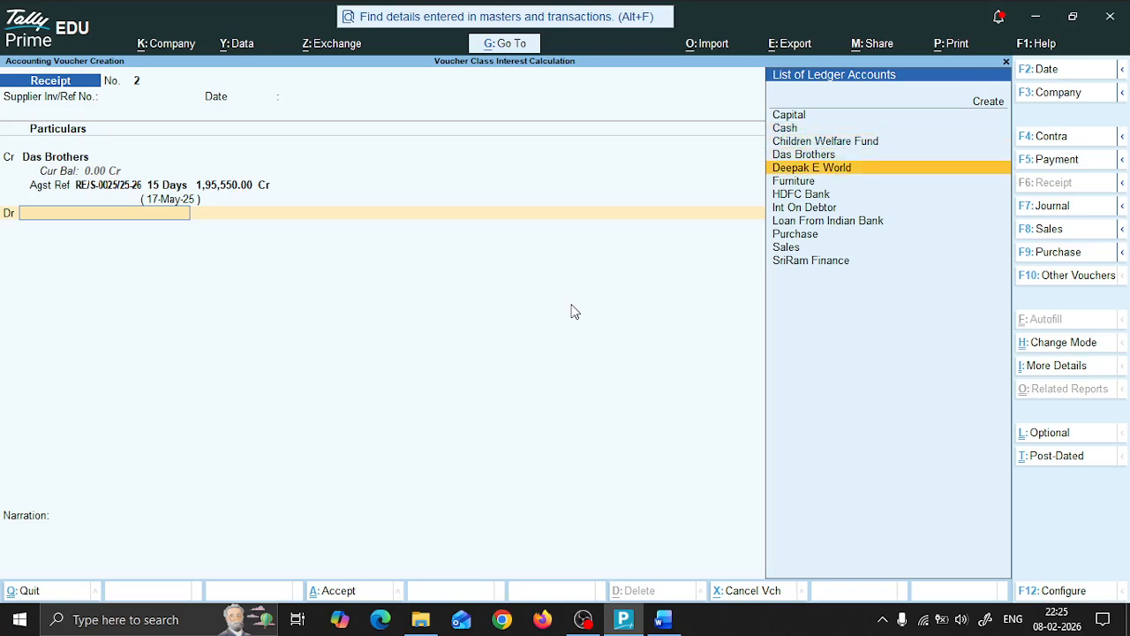
key("Return")
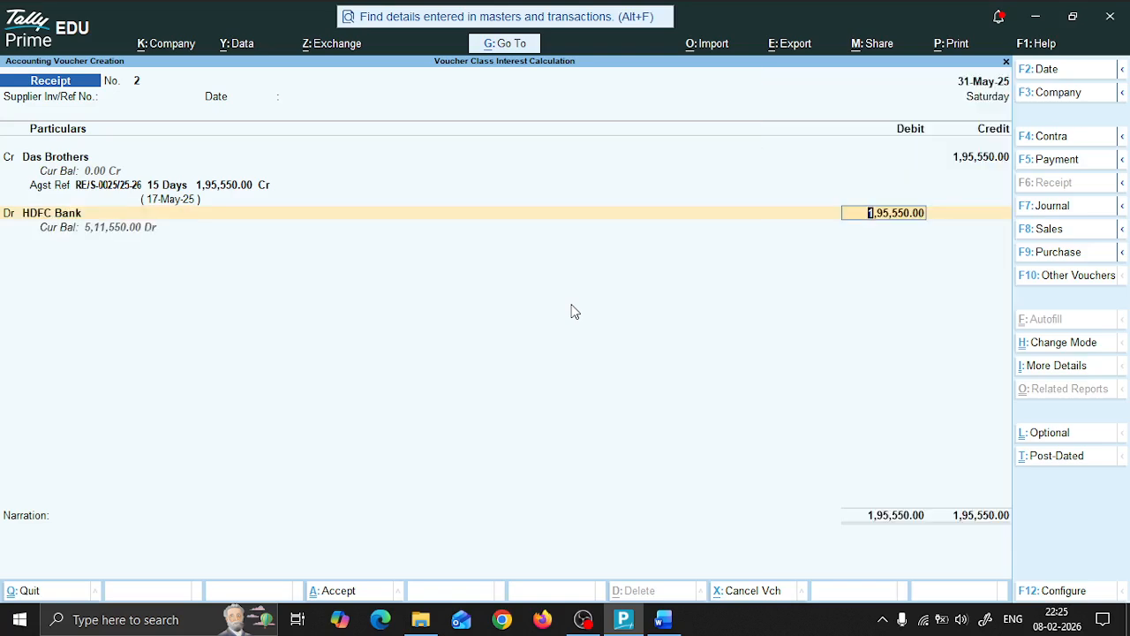
key("Return")
key("Return")
key("Return")
Step: Check question 8's cheque number in Word and enter 652321 as the instrument number in TallyPrime's bank allocation
key("alt+Tab")
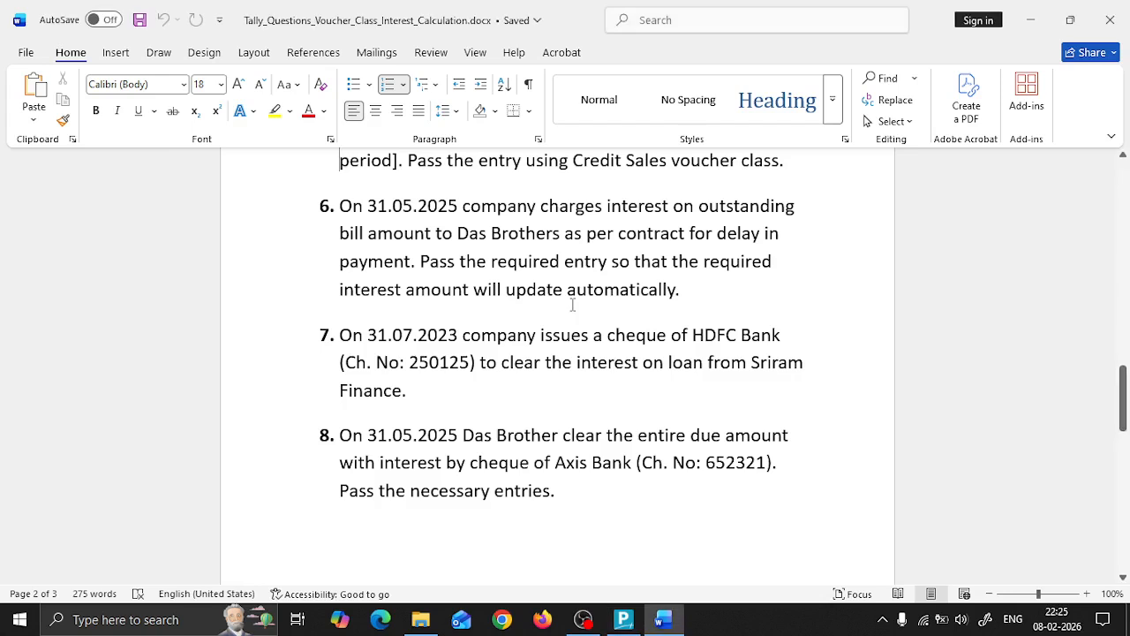
key("alt+Tab")
type("652321")
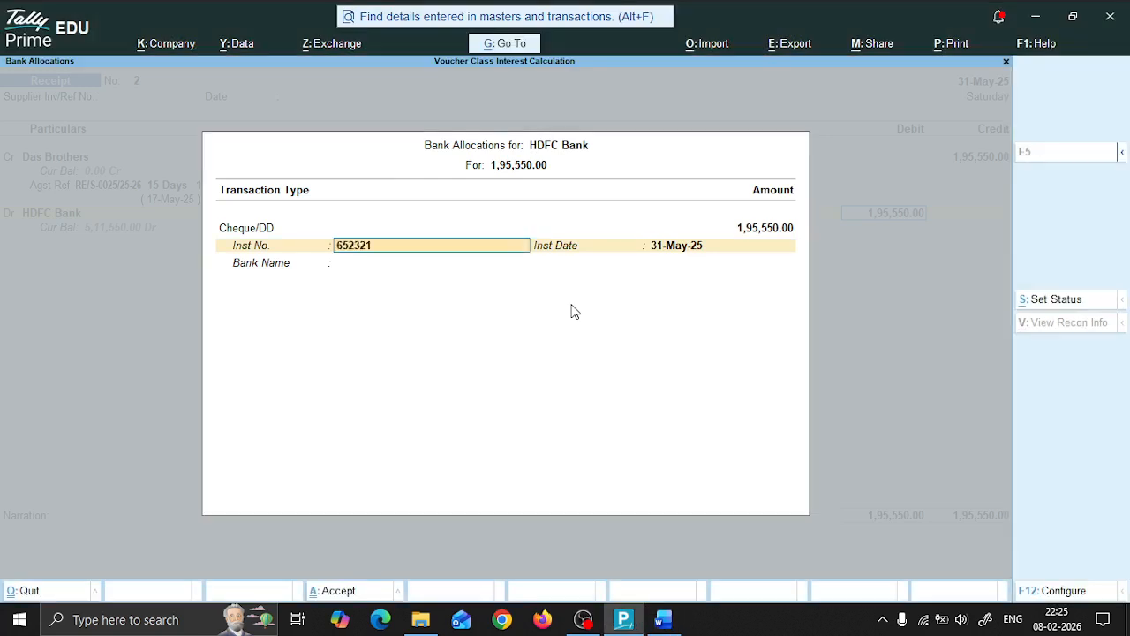
key("Return")
Step: Specify Axis Bank as the cheque's bank name and accept the receipt voucher
key("Return")
key("Down")
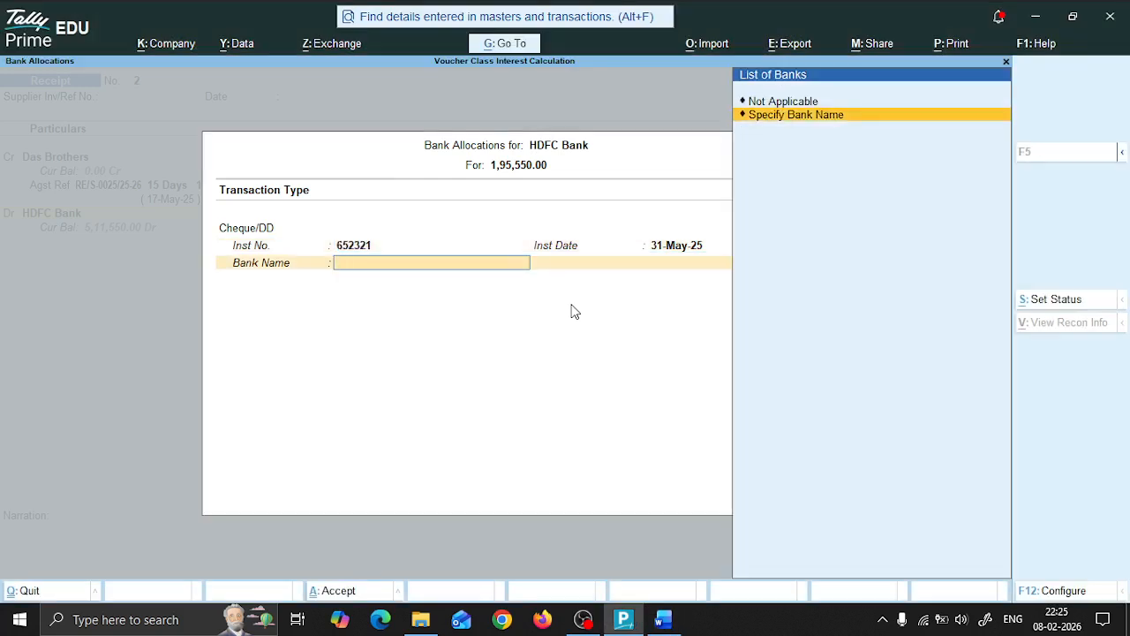
key("Return")
type("Axis Bank")
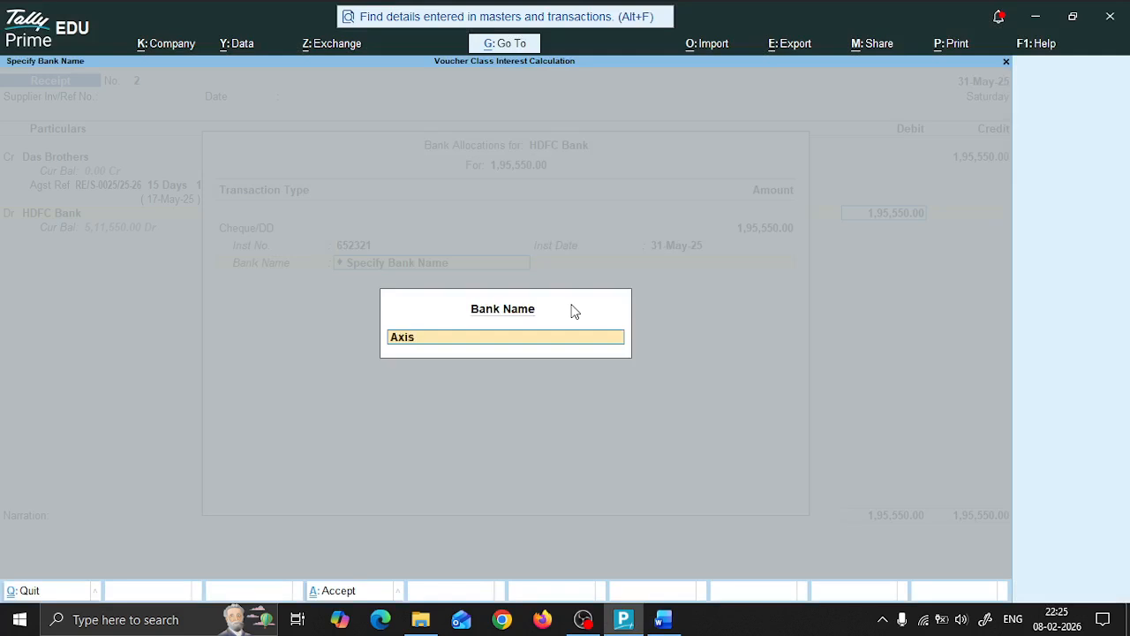
key("Return")
key("Return")
key("Return")
key("Return")
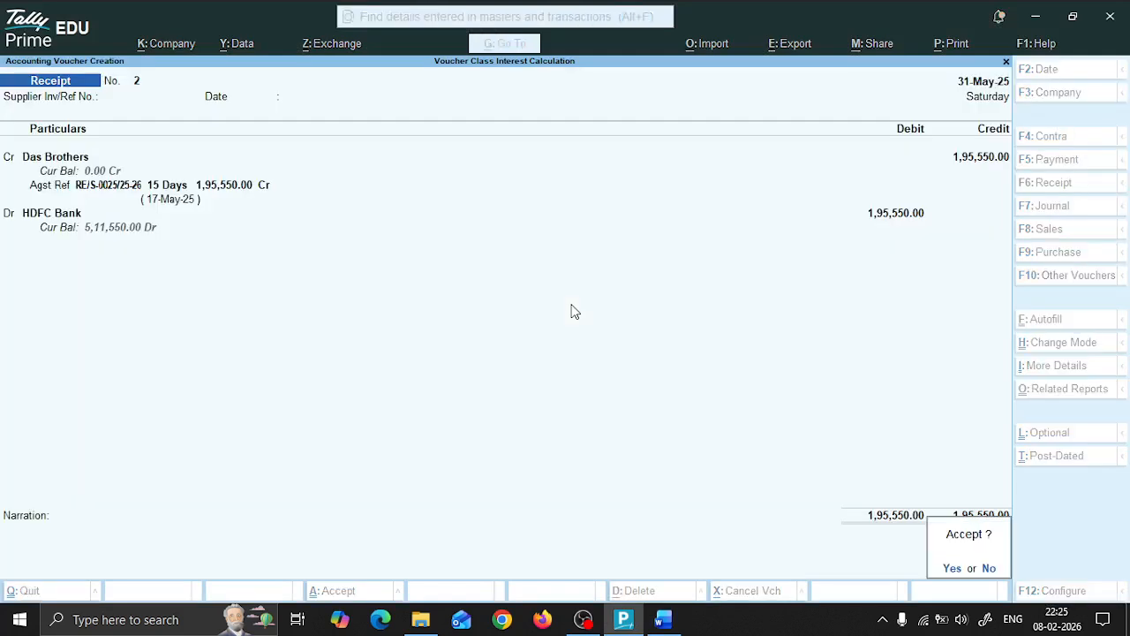
key("Return")
Step: Read question 7 in the Word document, then set TallyPrime's current date to 31 July 2025
key("alt+Tab")
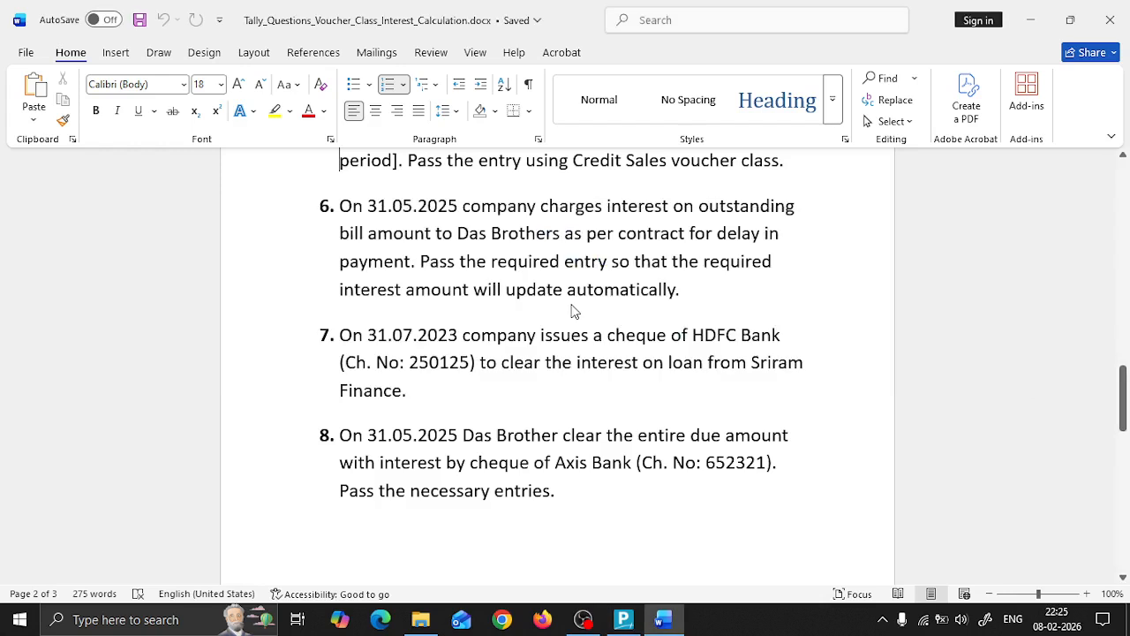
key("Down")
key("Down")
key("Down")
key("Down")
key("Down")
key("Down")
key("alt+Tab")
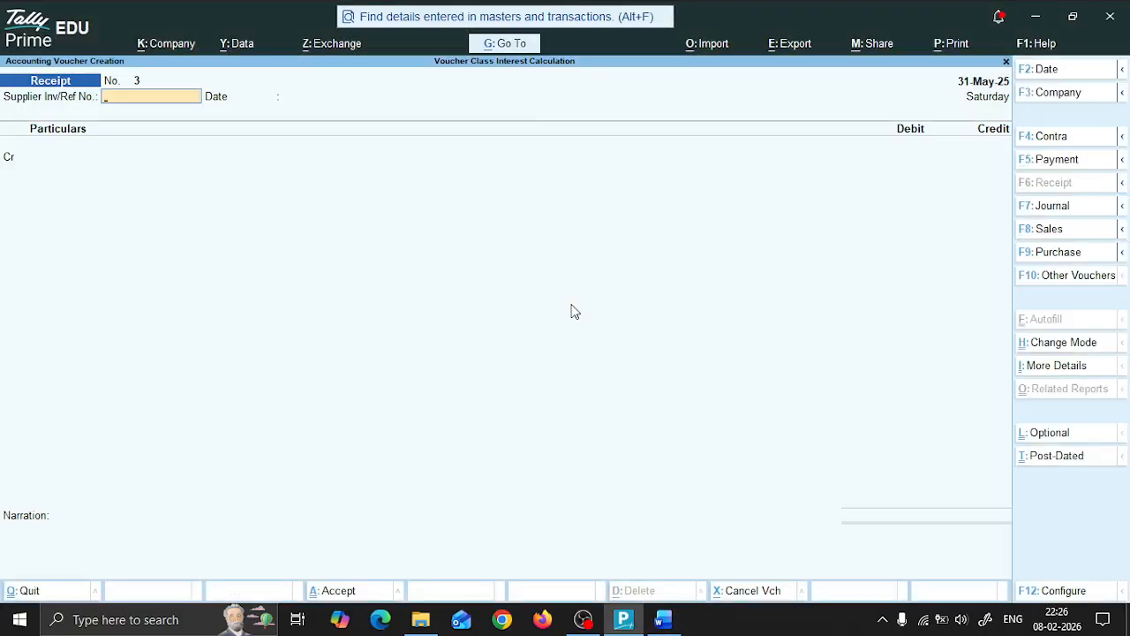
key("Escape")
key("F2")
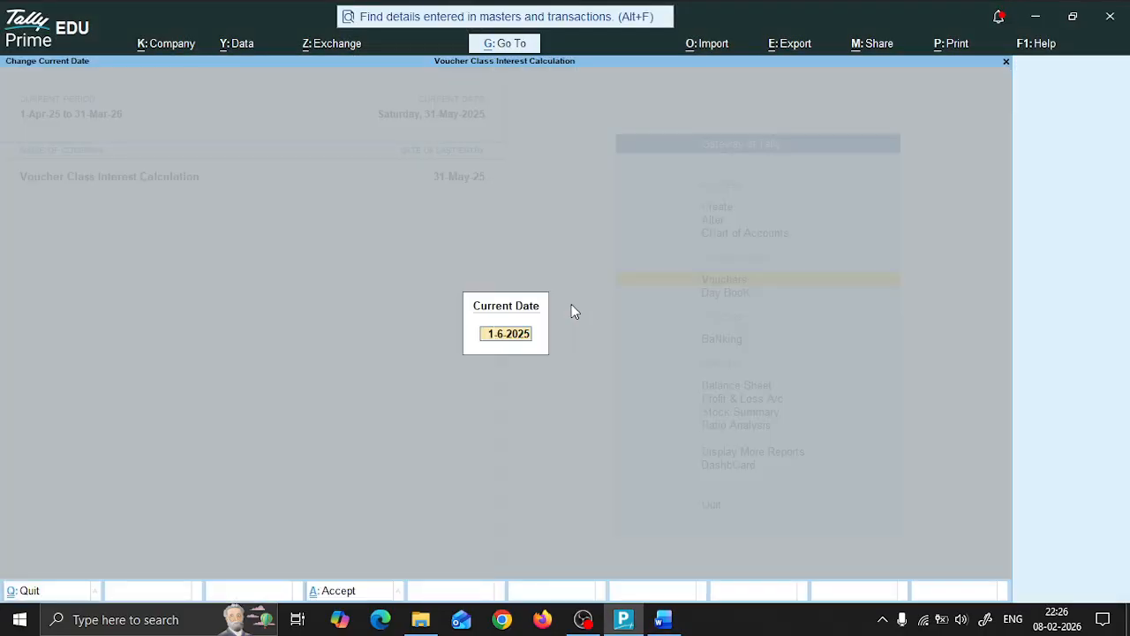
type("31.7")
key("Return")
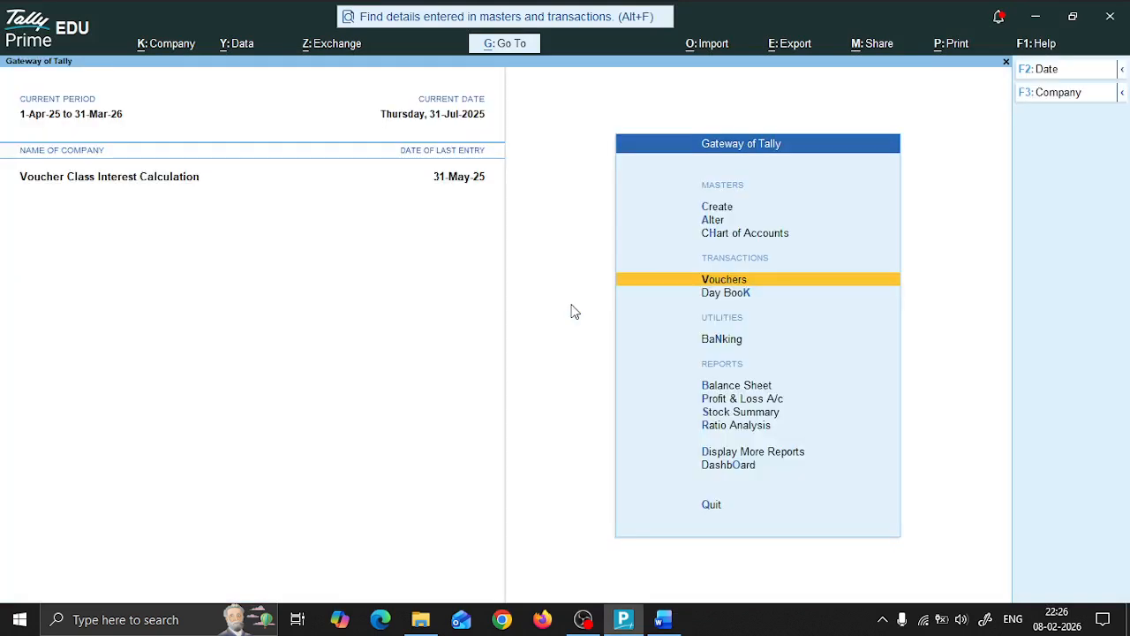
Step: Open a new Credit Note voucher
key("Return")
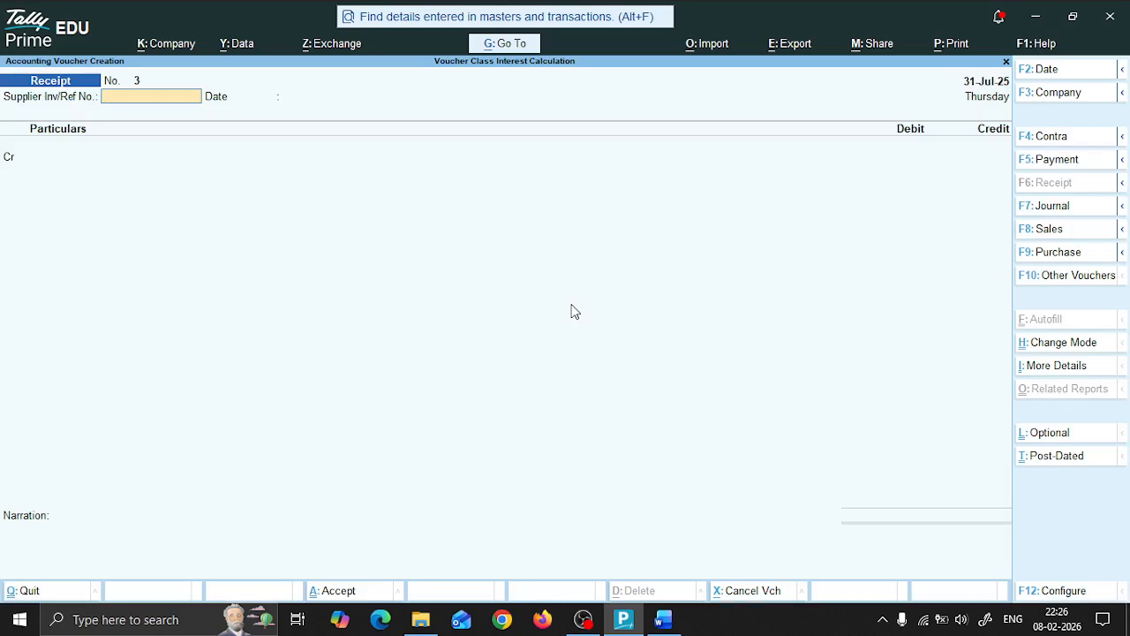
key("alt")
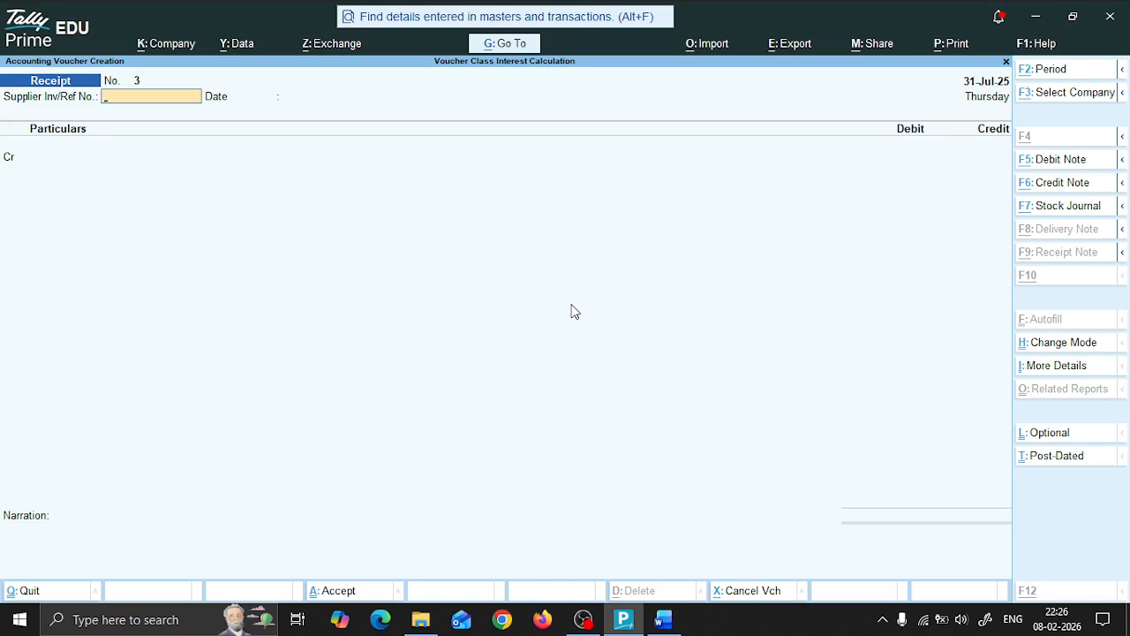
key("alt+F6")
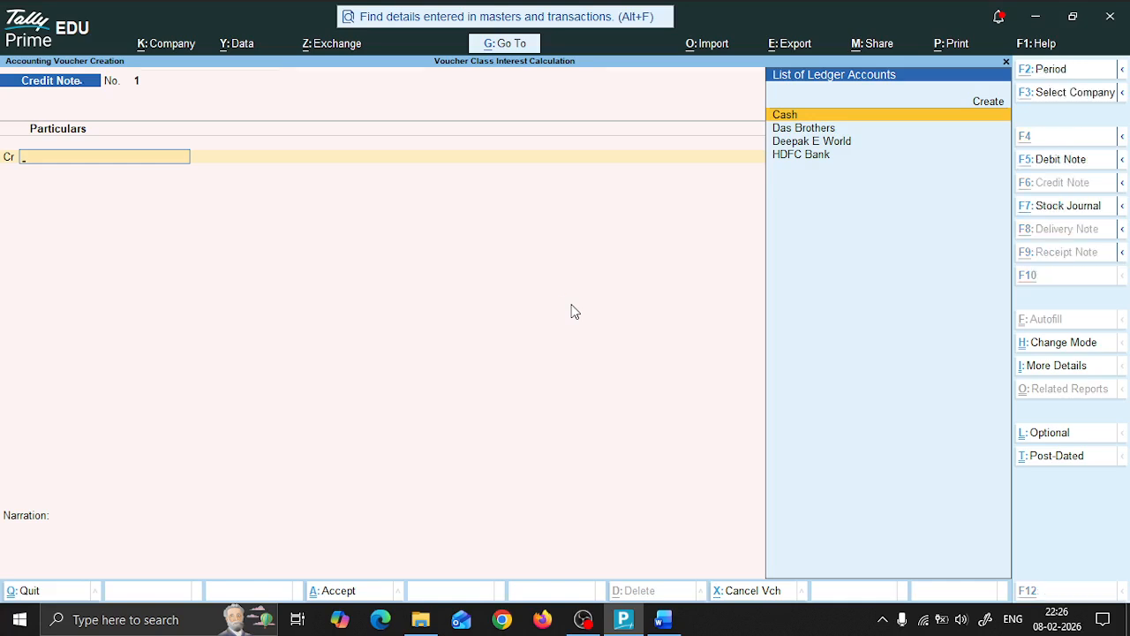
Step: Create a ledger named Interest on Loan under Indirect Expenses, without interest calculation
key("alt+c")
type("Interest")
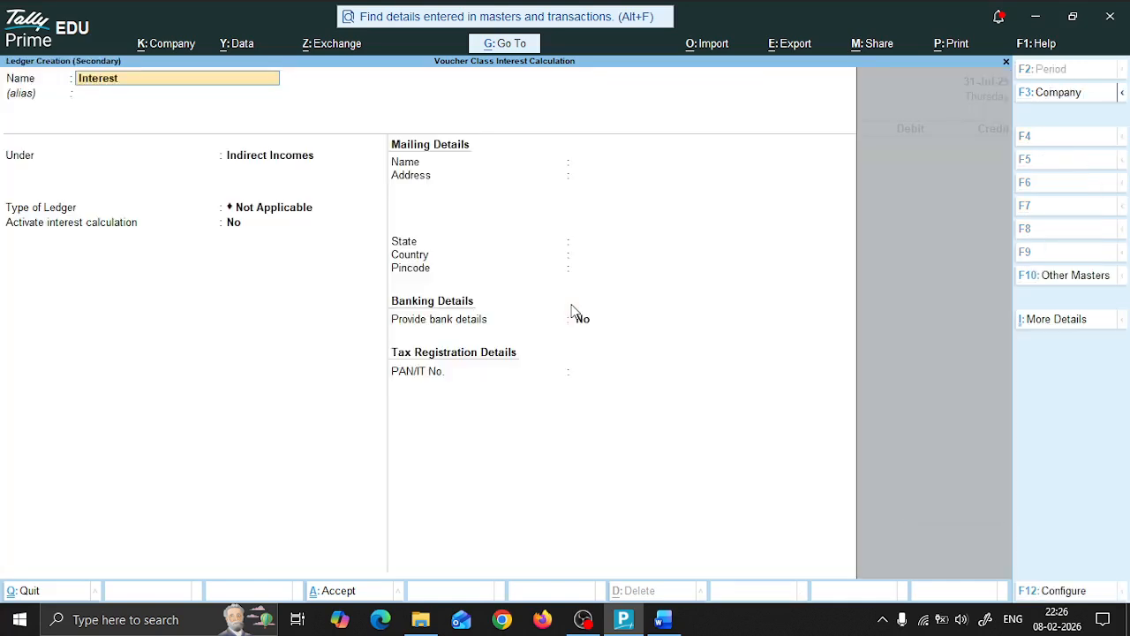
type(" on Loan")
key("Return")
type("Indi")
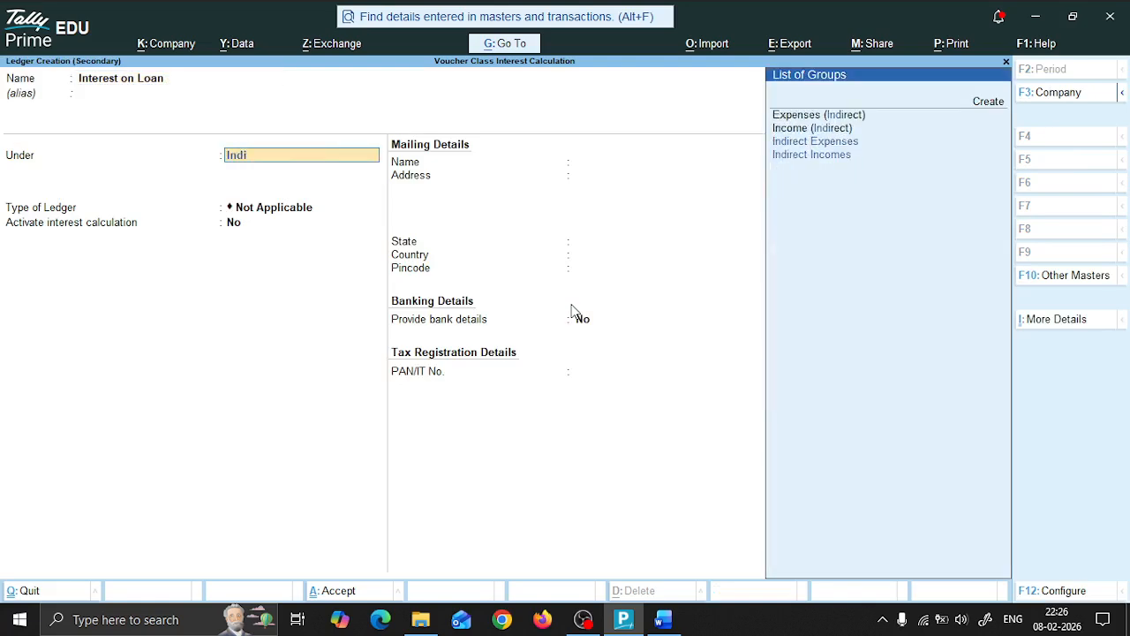
key("Return")
key("Return")
key("Return")
key("Return")
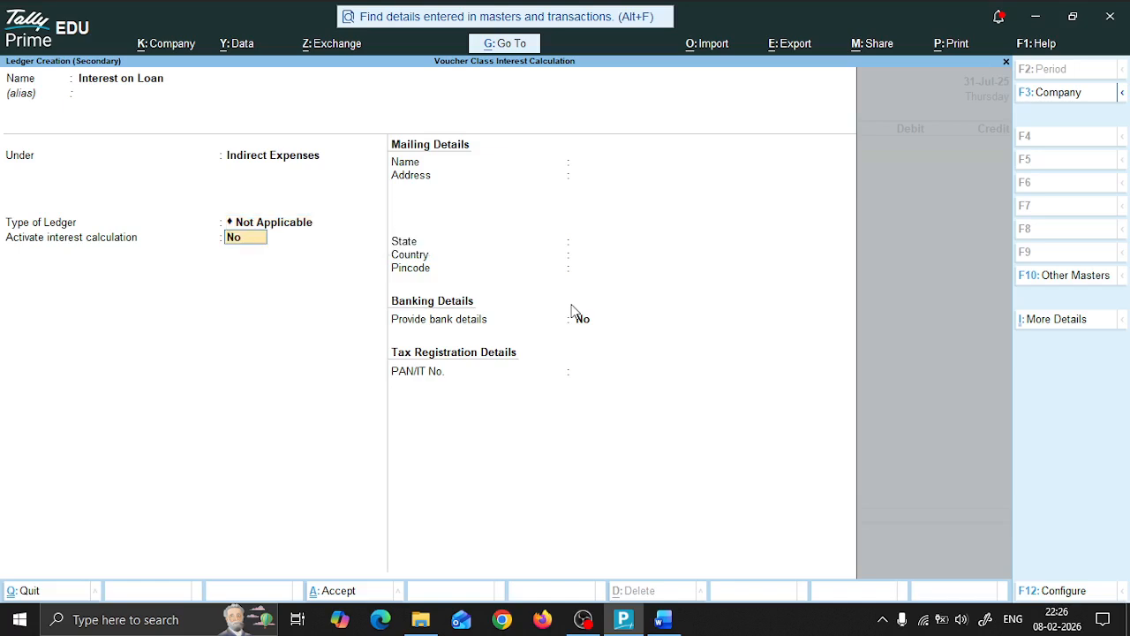
key("Return")
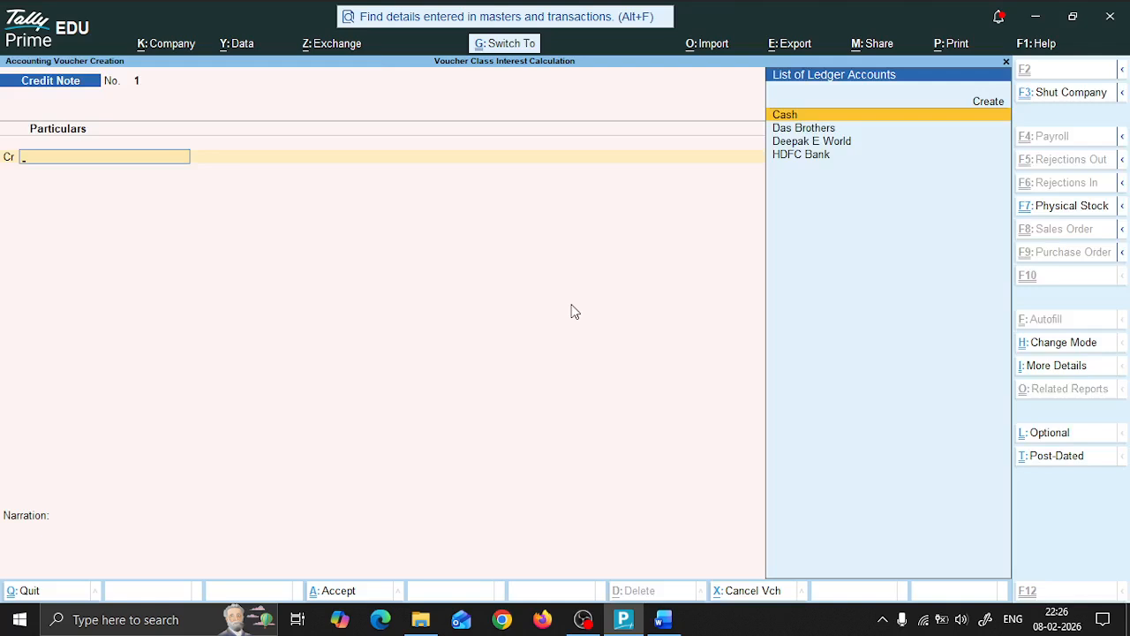
Step: Change the credit note's mode to Use for Interest Accounting, with amounts treated as compound interest set to No
key("ctrl+h")
key("Down")
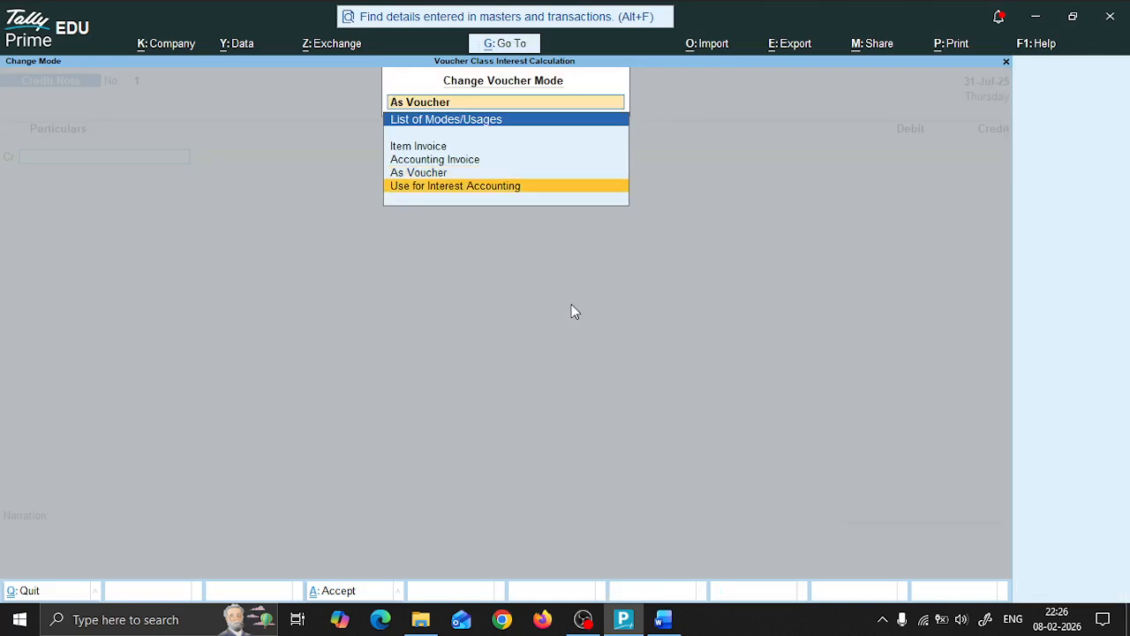
key("Return")
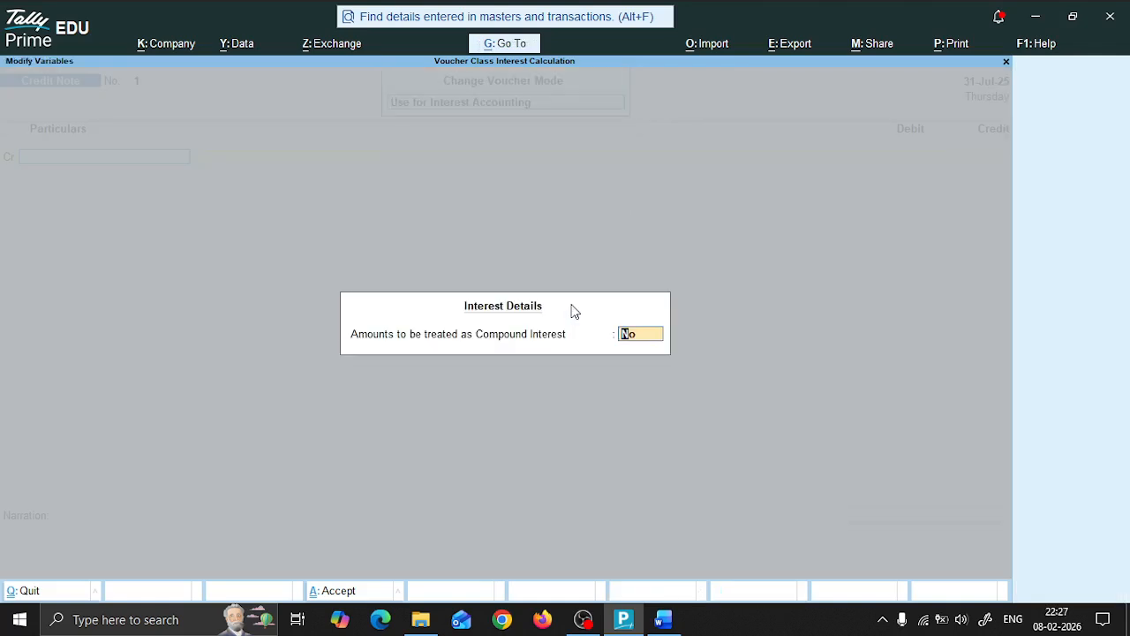
key("Return")
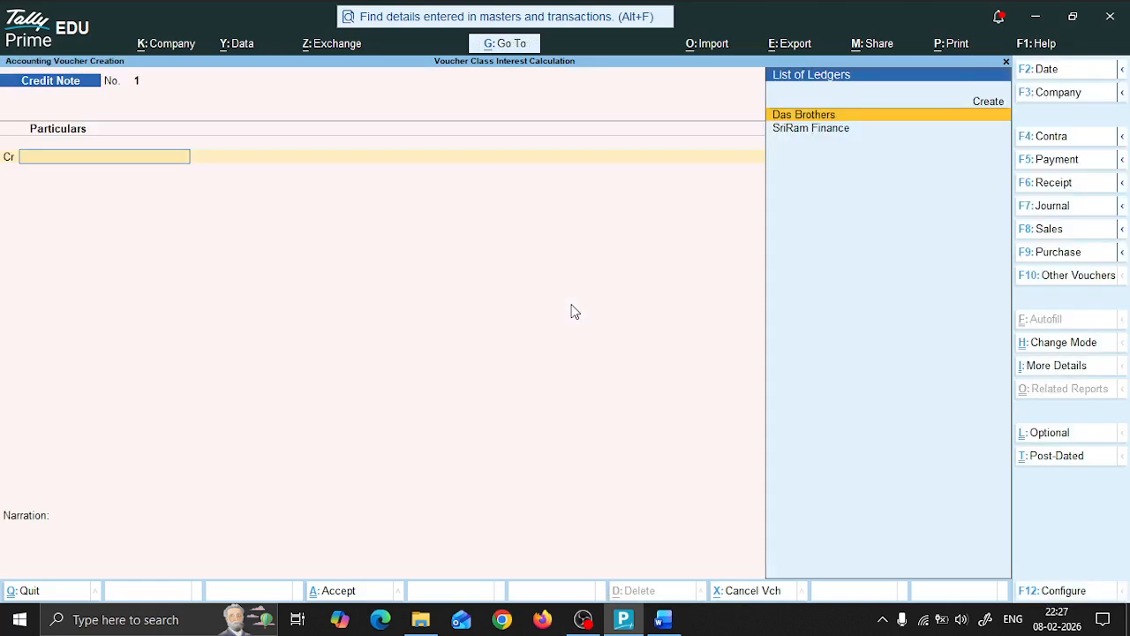
Step: Credit SriRam Finance with 7,292.00, leaving the receipt and order details blank and keeping the default party details
key("Down")
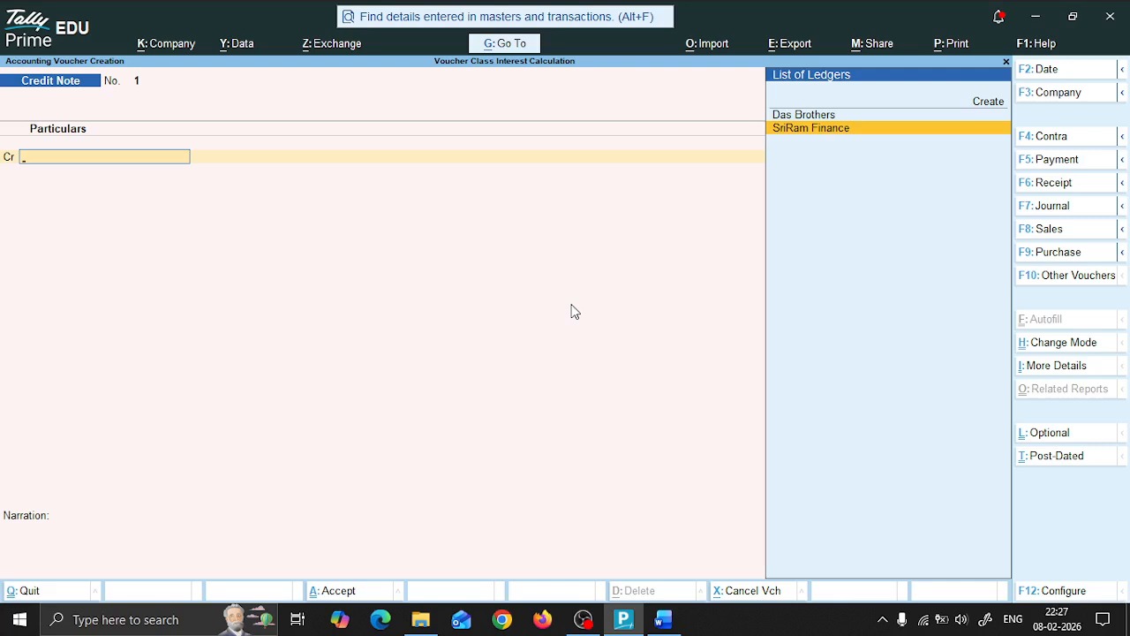
key("Return")
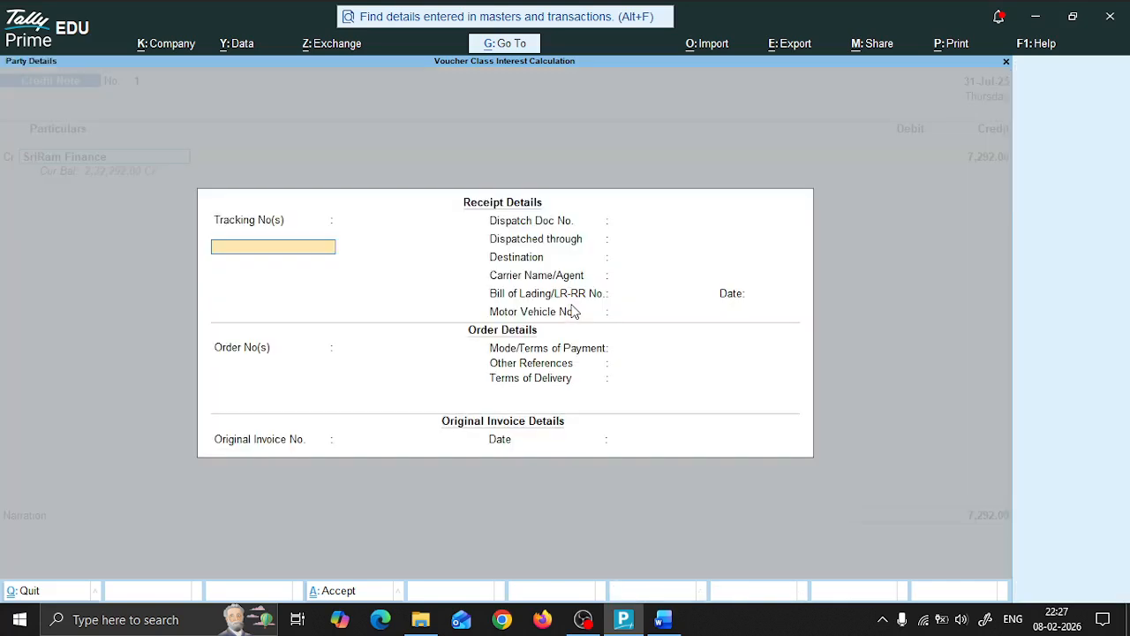
key("Return")
key("Return")
key("Return")
key("Return")
key("Return")
key("Return")
key("Return")
key("Return")
key("Return")
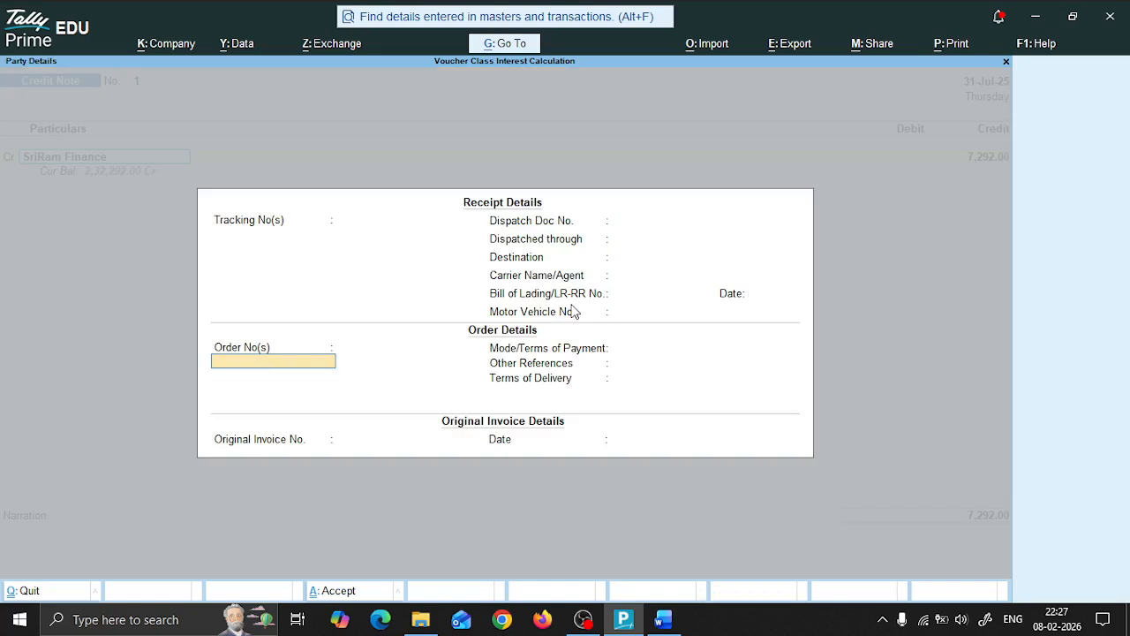
key("Return")
key("Return")
key("Return")
key("Return")
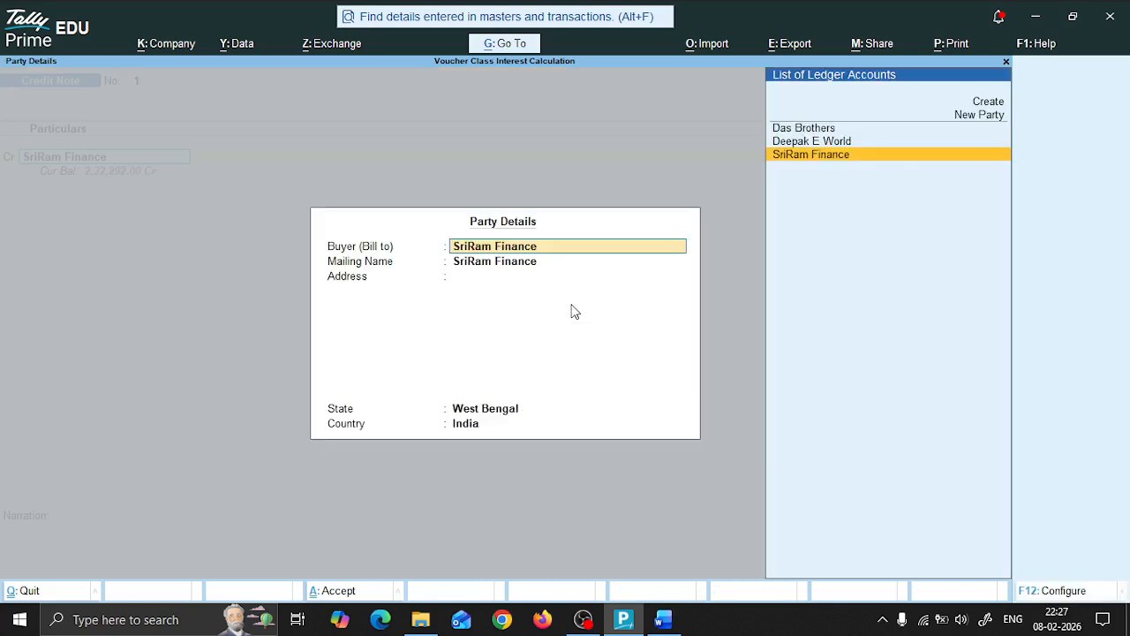
key("Return")
key("Return")
key("Return")
key("Return")
key("Return")
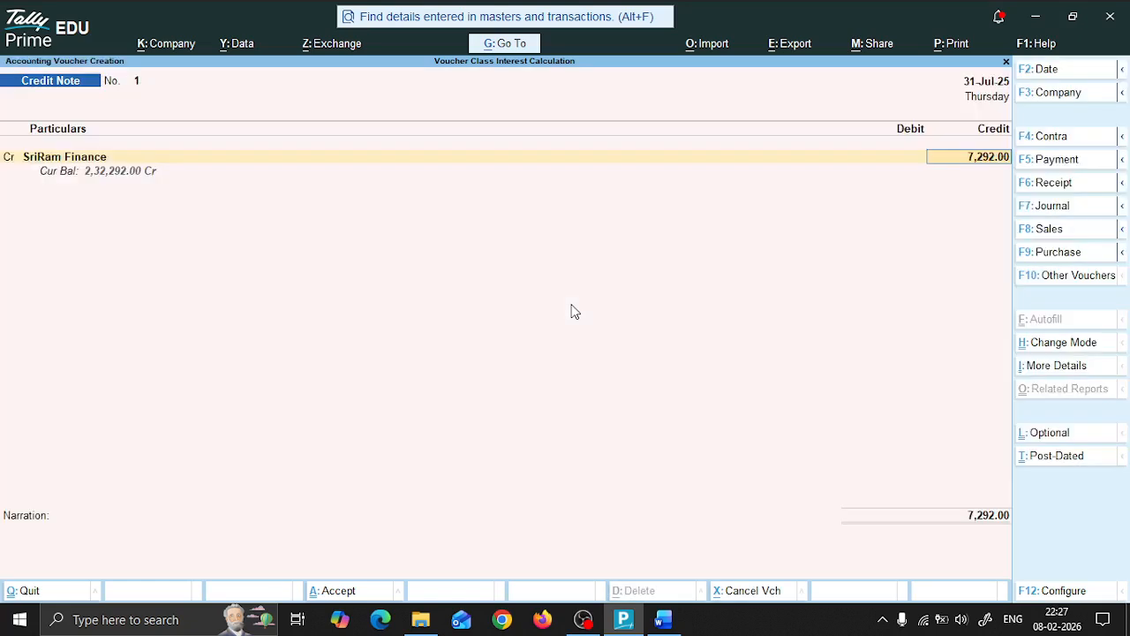
key("Return")
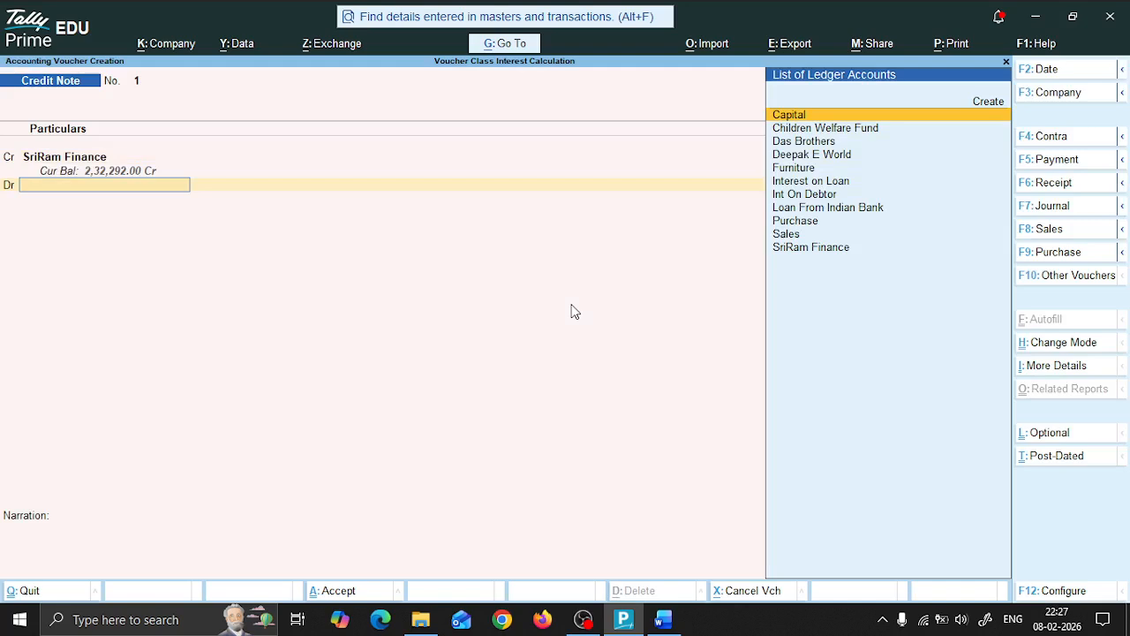
Step: Debit Interest on Loan with 7,292.00 and accept the credit note
key("Down")
key("Down")
key("Down")
key("Down")
key("Down")
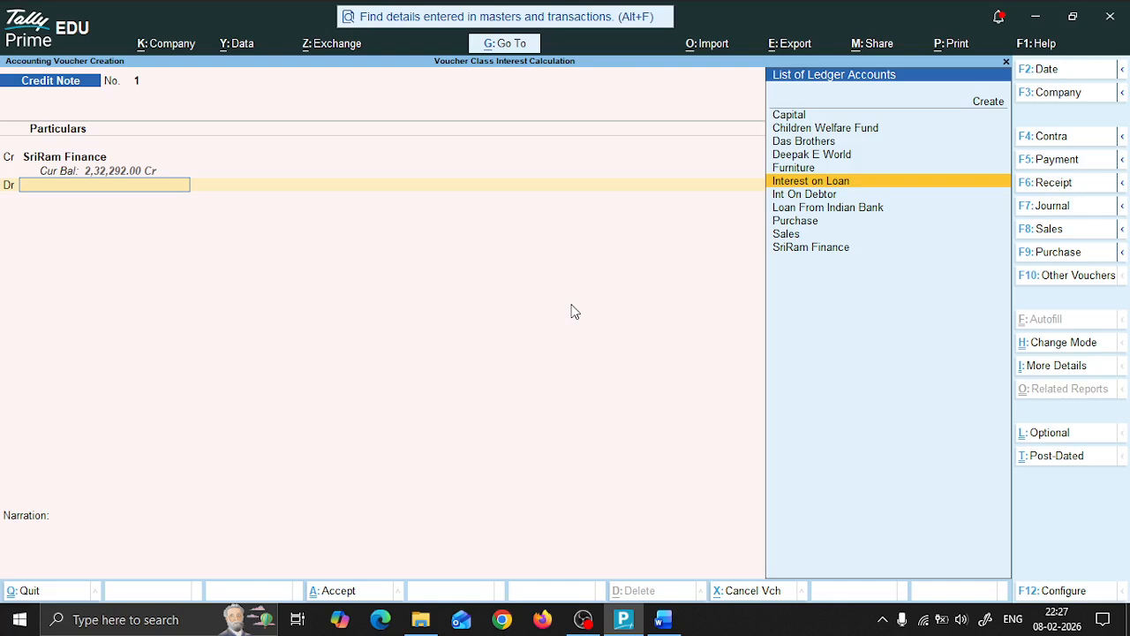
key("Return")
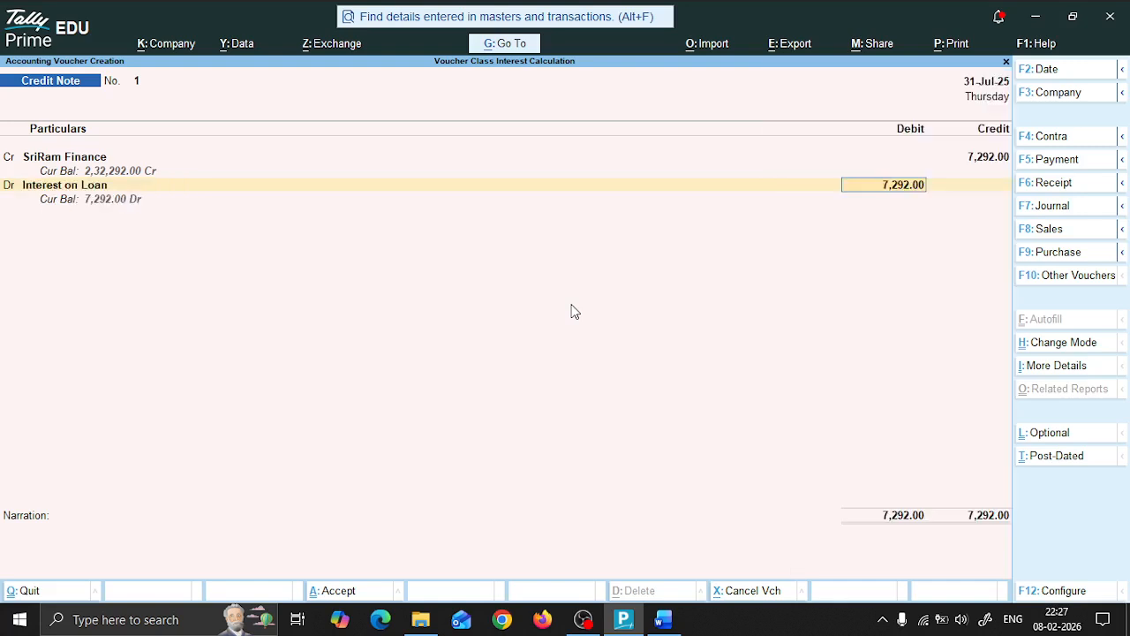
key("Return")
key("Return")
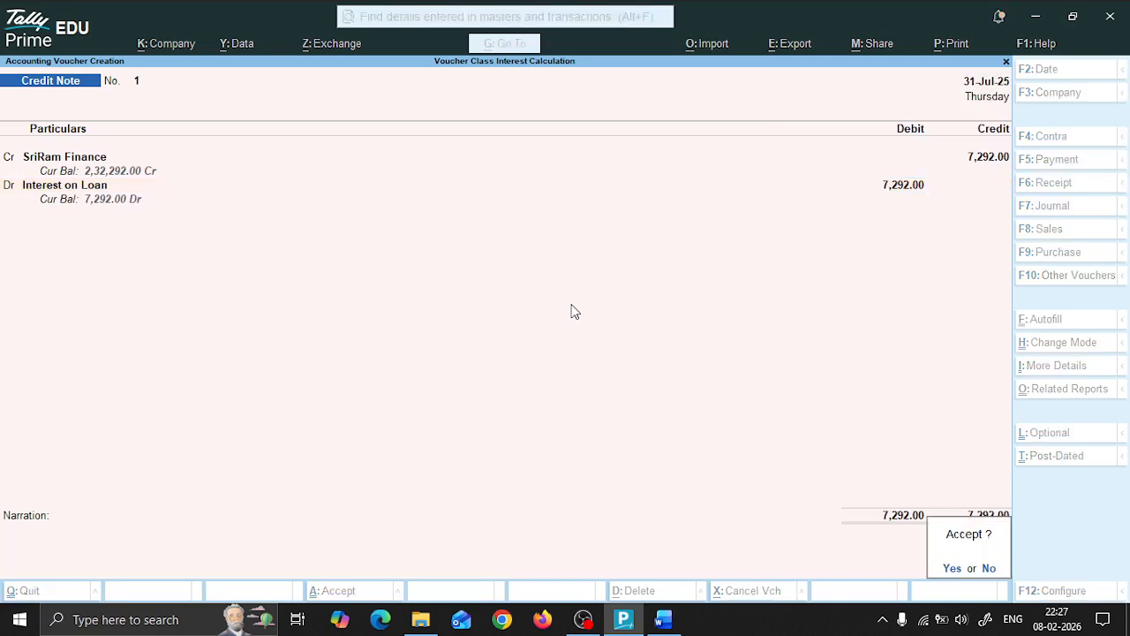
key("Return")
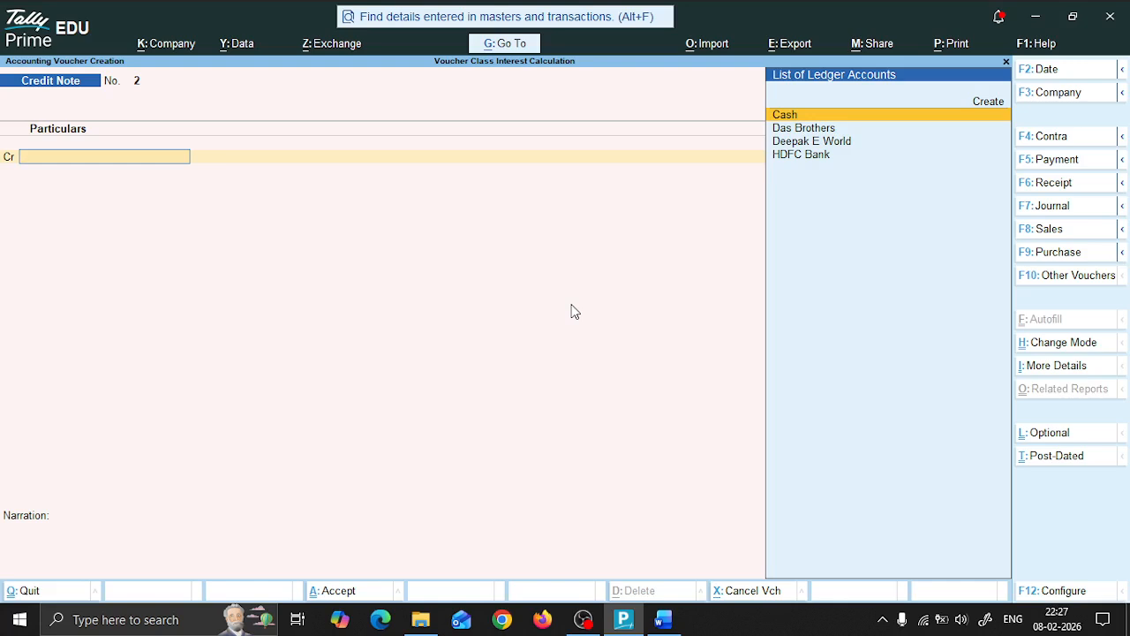
Step: Recheck question 7 in the Word document, then open a Payment voucher in TallyPrime with a blank supplier reference and date
key("alt+Tab")
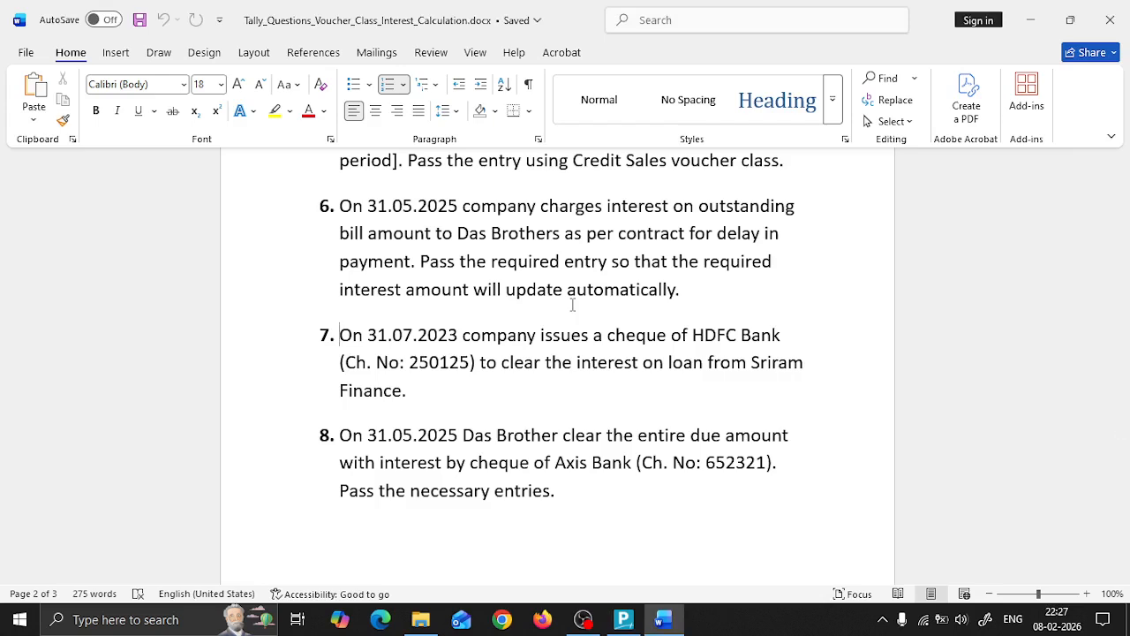
key("alt+Tab")
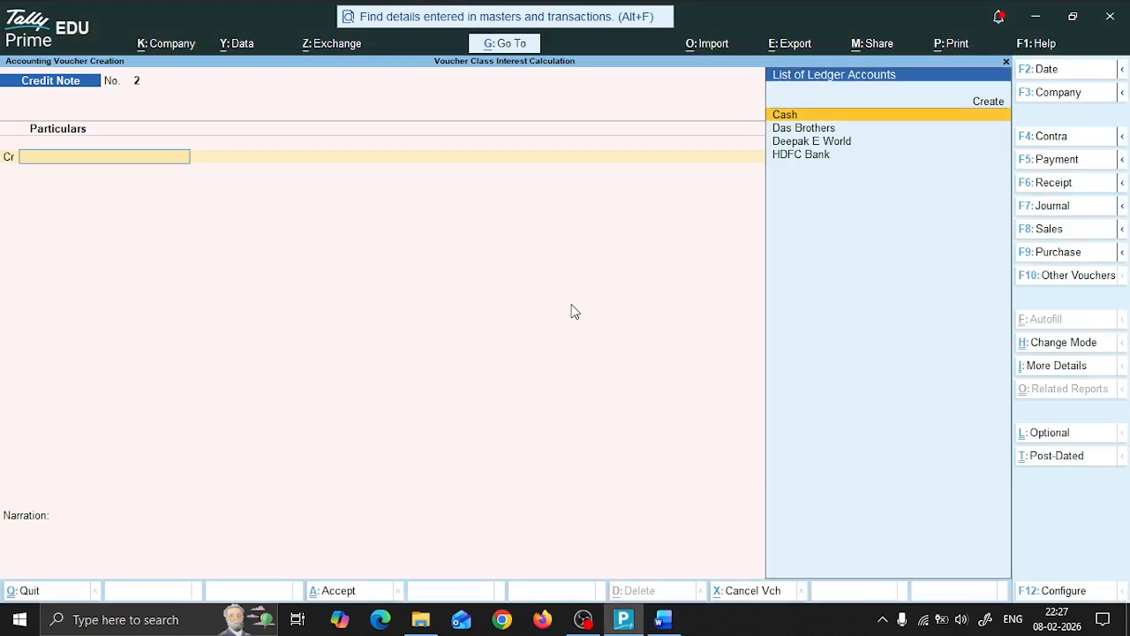
key("F5")
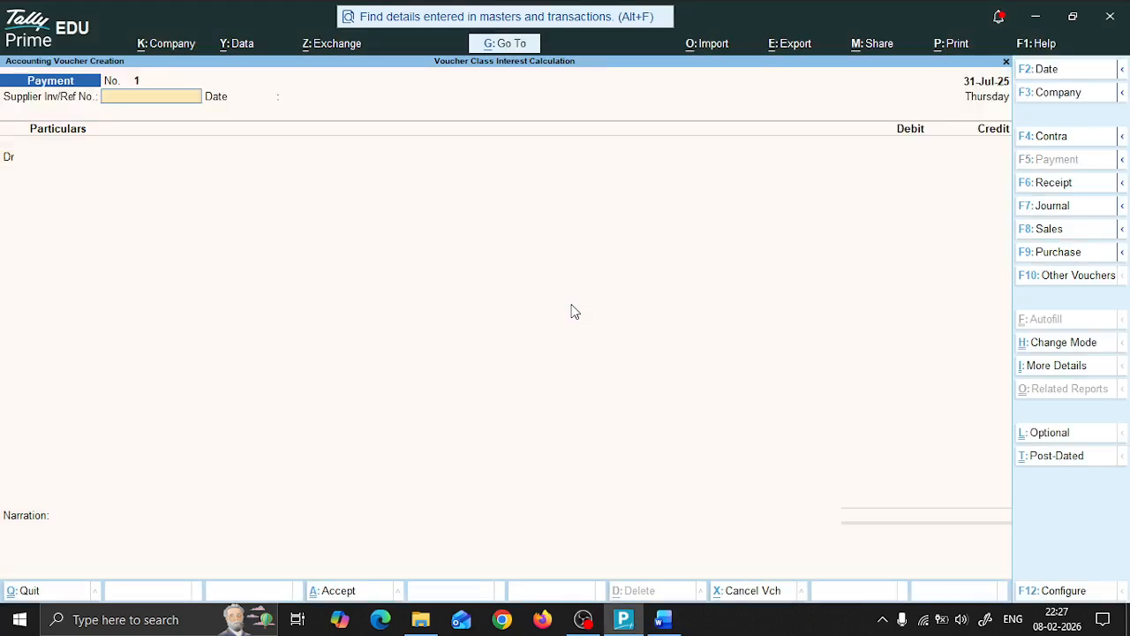
key("Return")
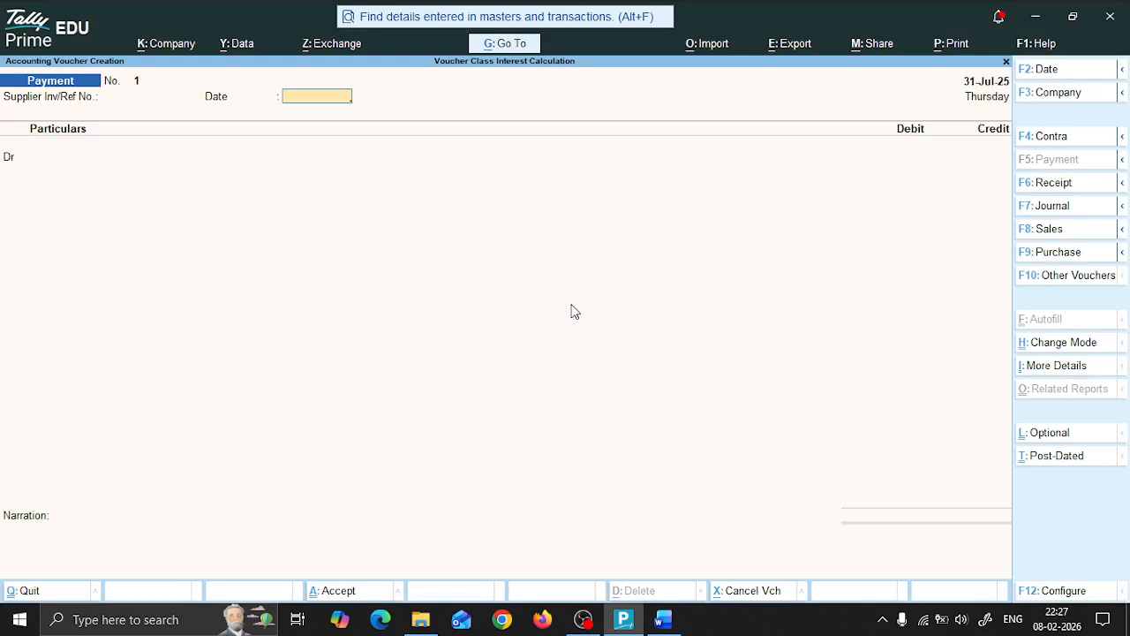
key("Return")
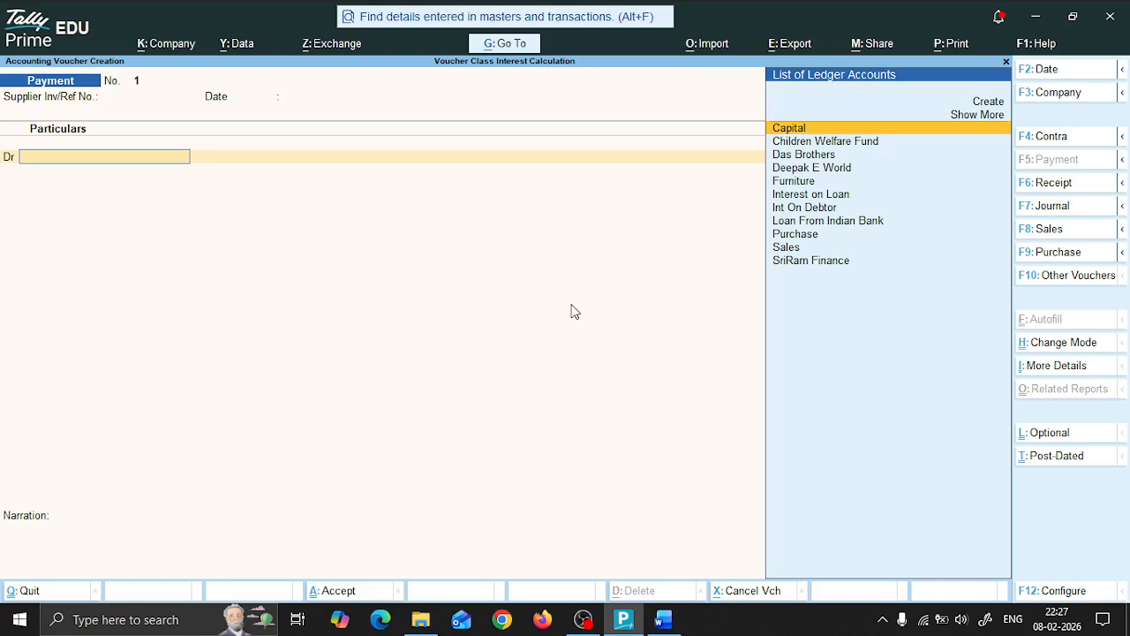
Step: Debit SriRam Finance with 7,292.00 in the payment voucher
key("Down")
key("Down")
key("Down")
key("Down")
key("Down")
key("Down")
key("Up")
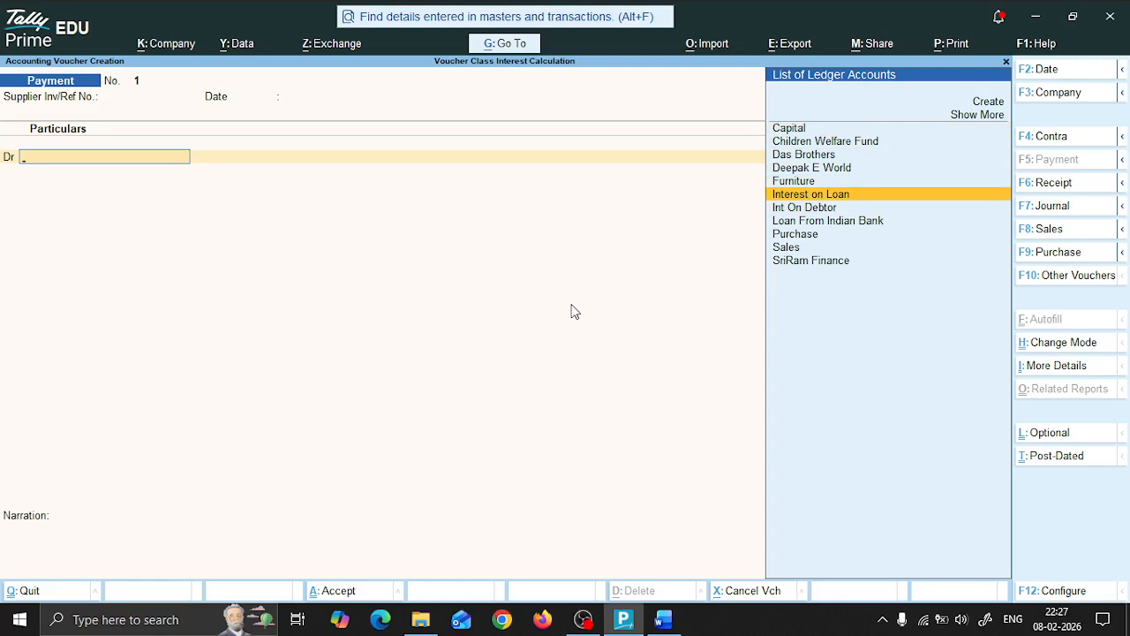
key("Down")
key("Down")
key("Down")
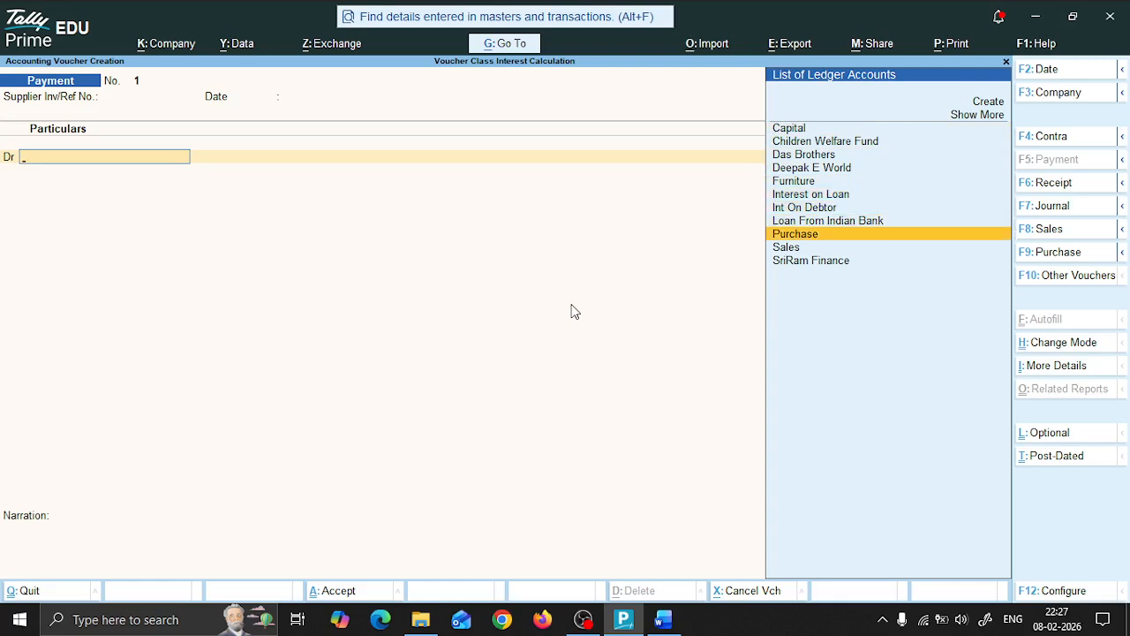
key("Down")
key("Up")
key("Up")
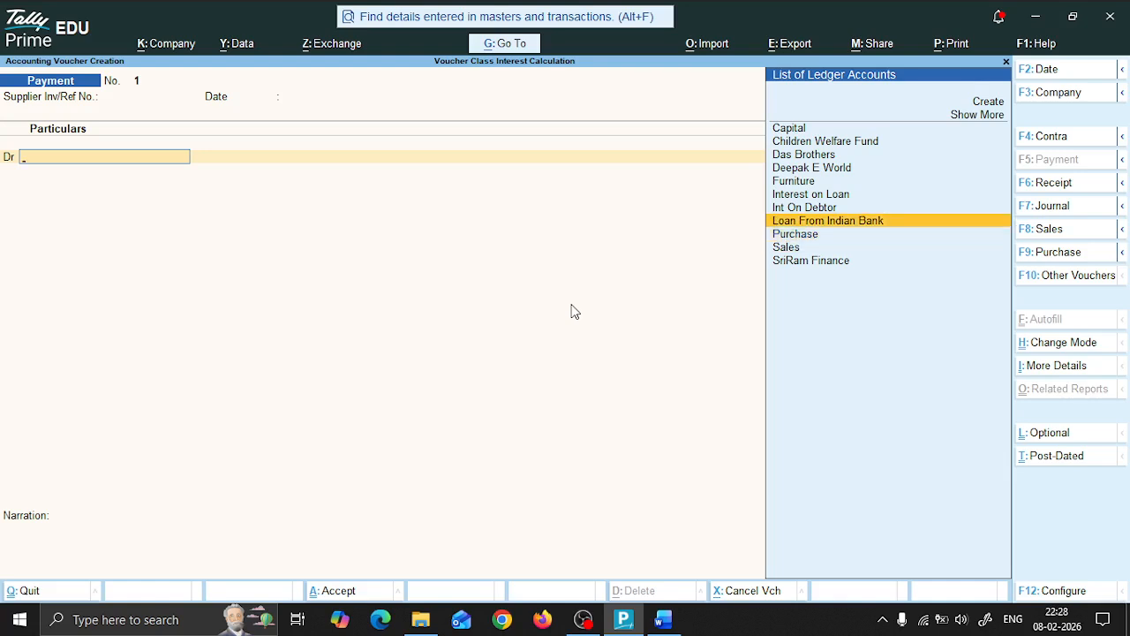
key("Up")
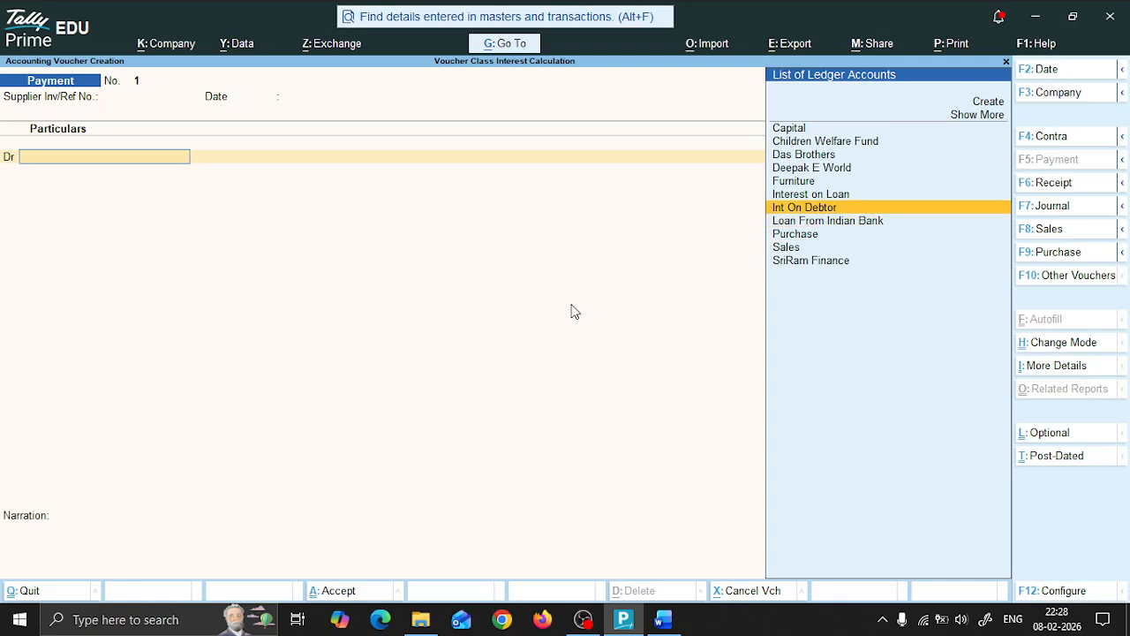
key("Up")
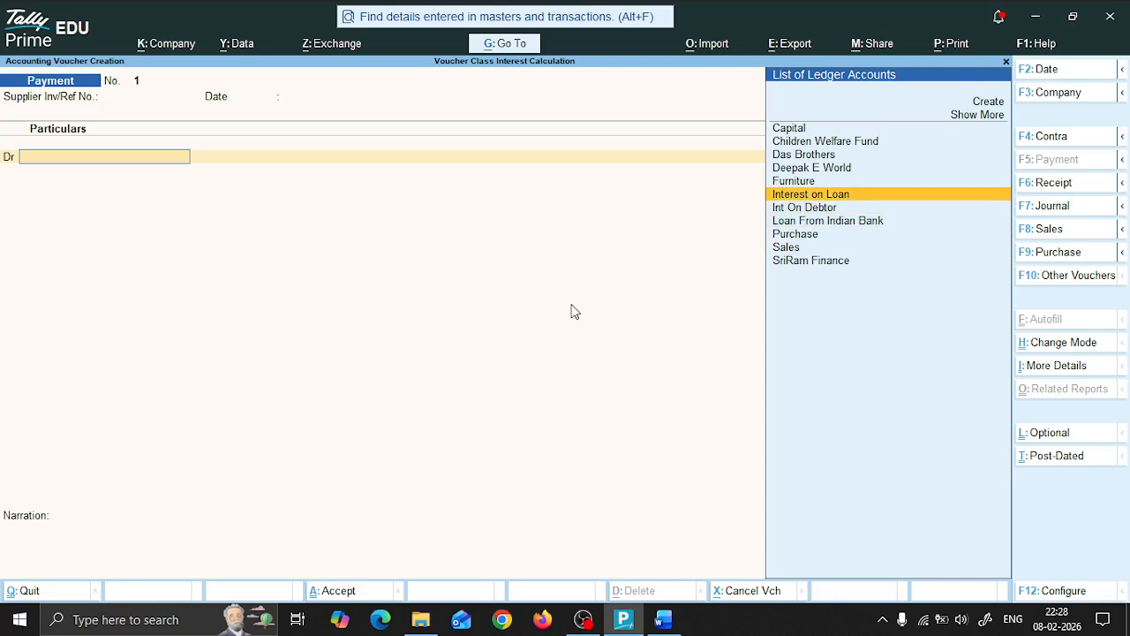
type("S")
key("Down")
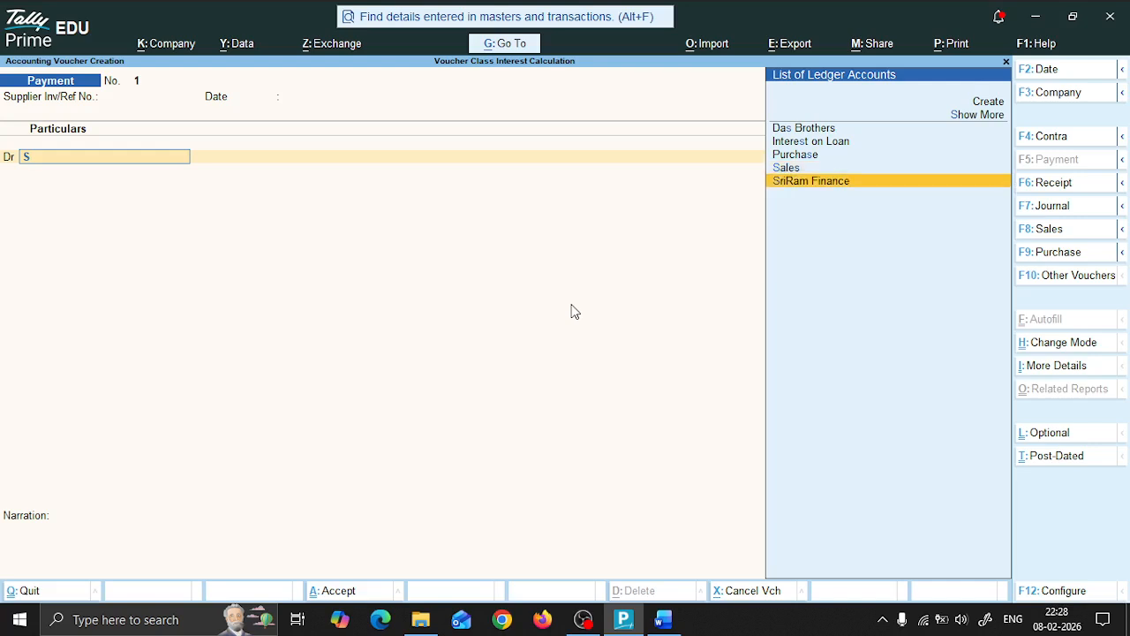
key("Return")
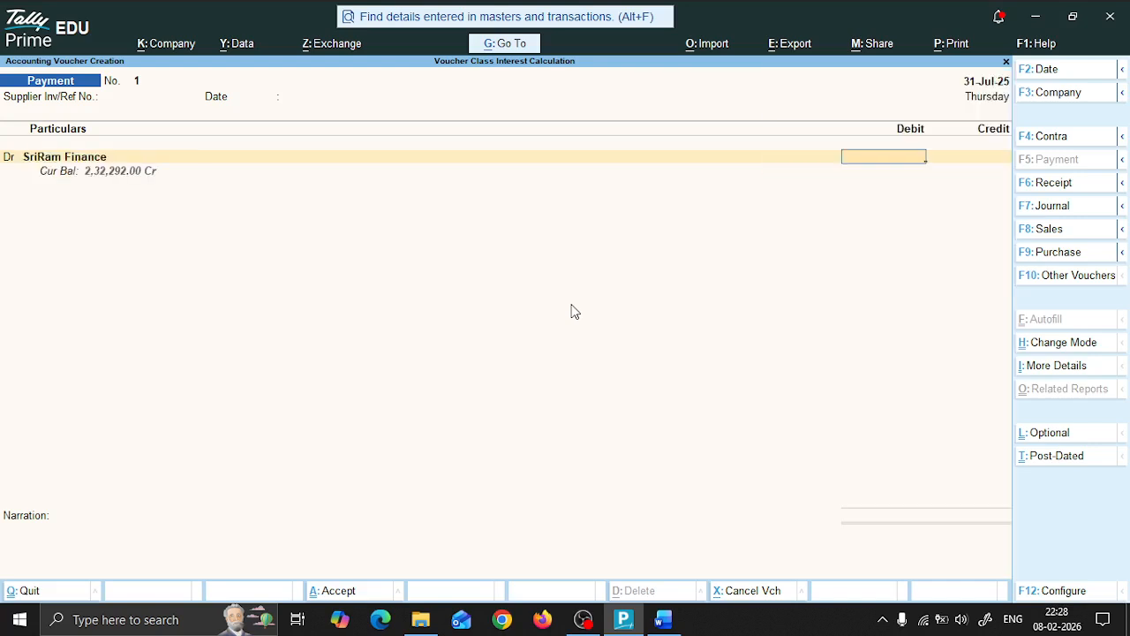
type("7292")
key("Return")
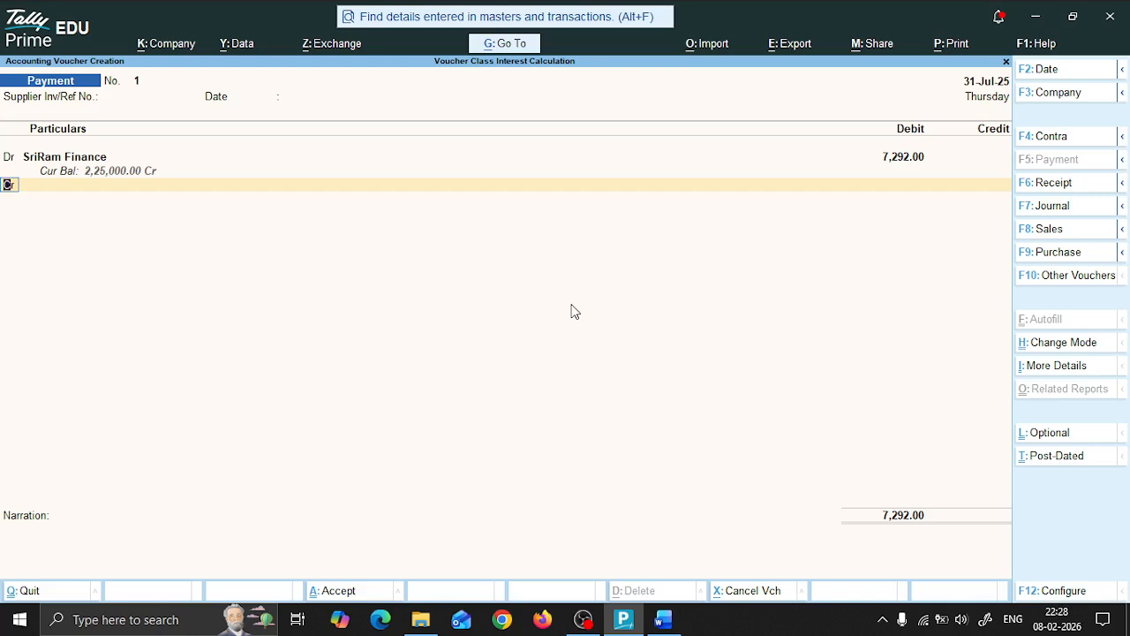
Step: Credit HDFC Bank with 7,292.00 as the paying account
key("Return")
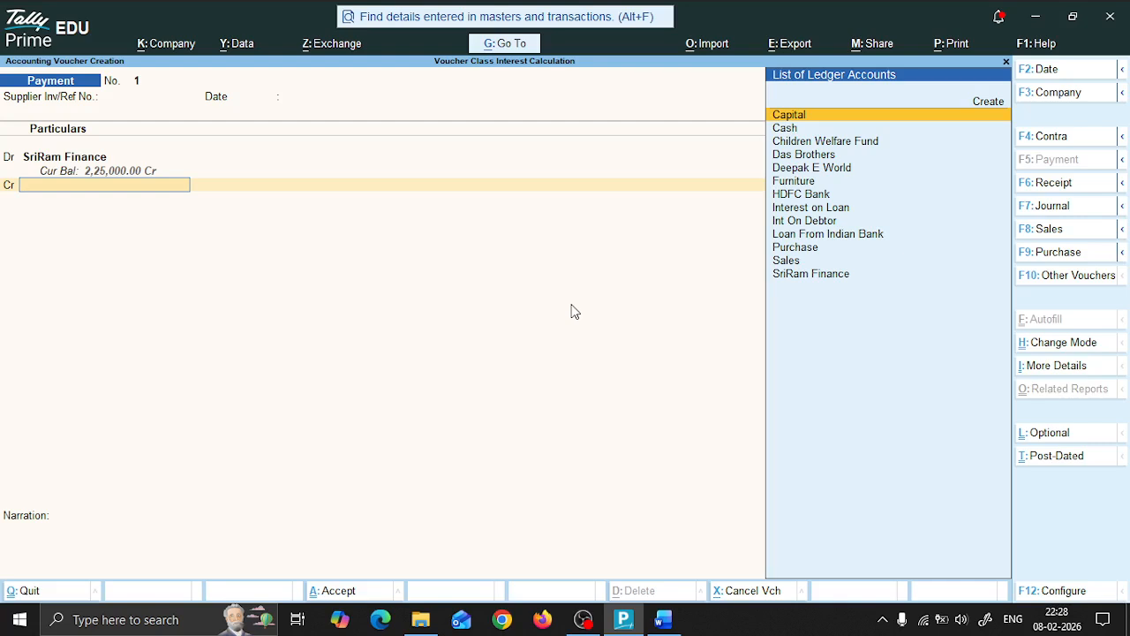
key("Down")
key("Down")
key("Down")
key("Down")
key("Down")
key("Down")
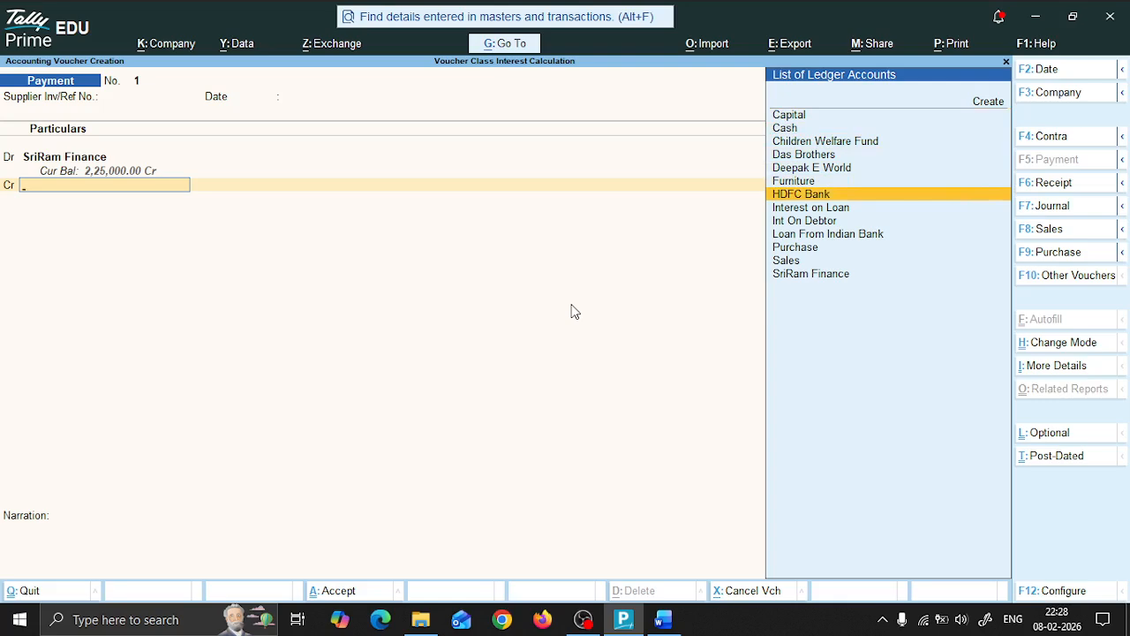
key("Down")
key("Up")
key("Up")
key("Up")
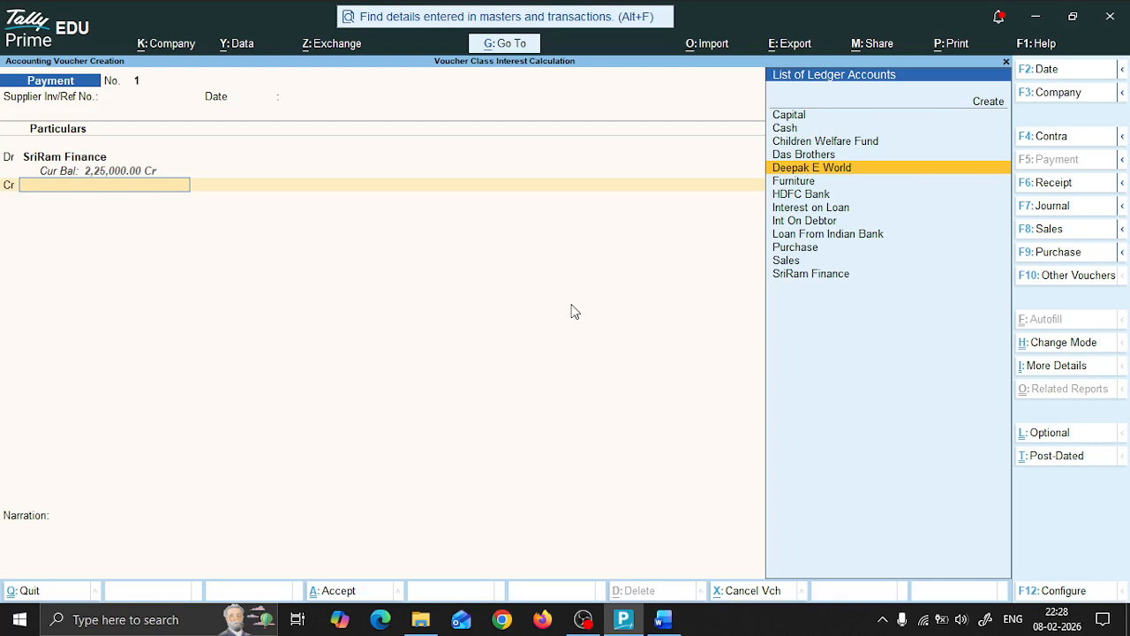
key("Down")
key("Down")
key("Down")
key("Up")
key("Return")
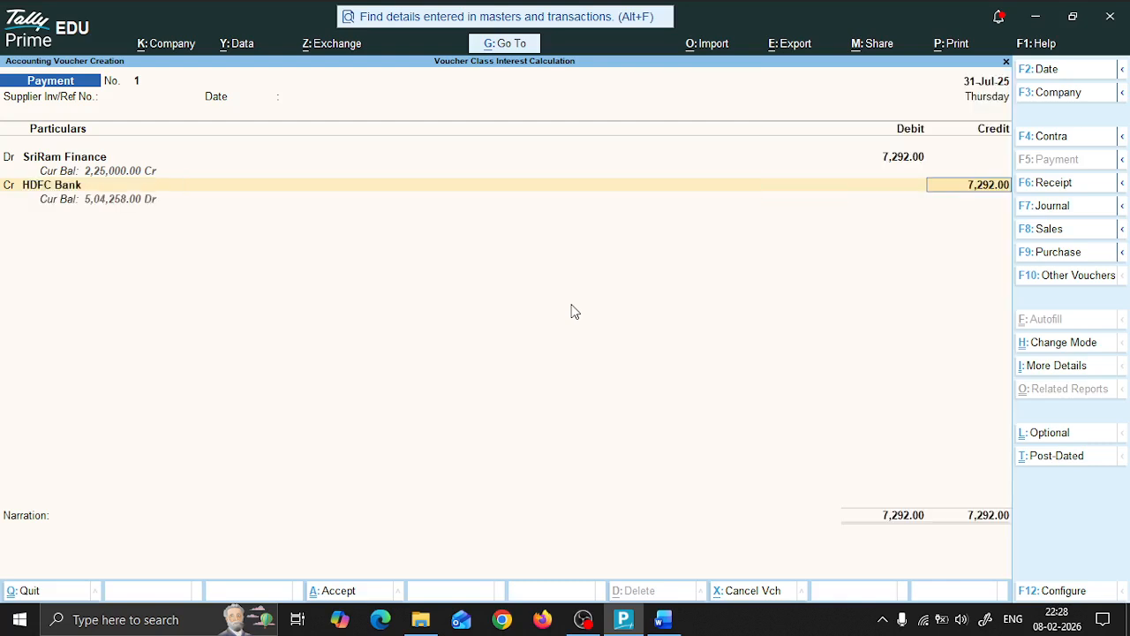
key("Return")
key("Return")
key("Return")
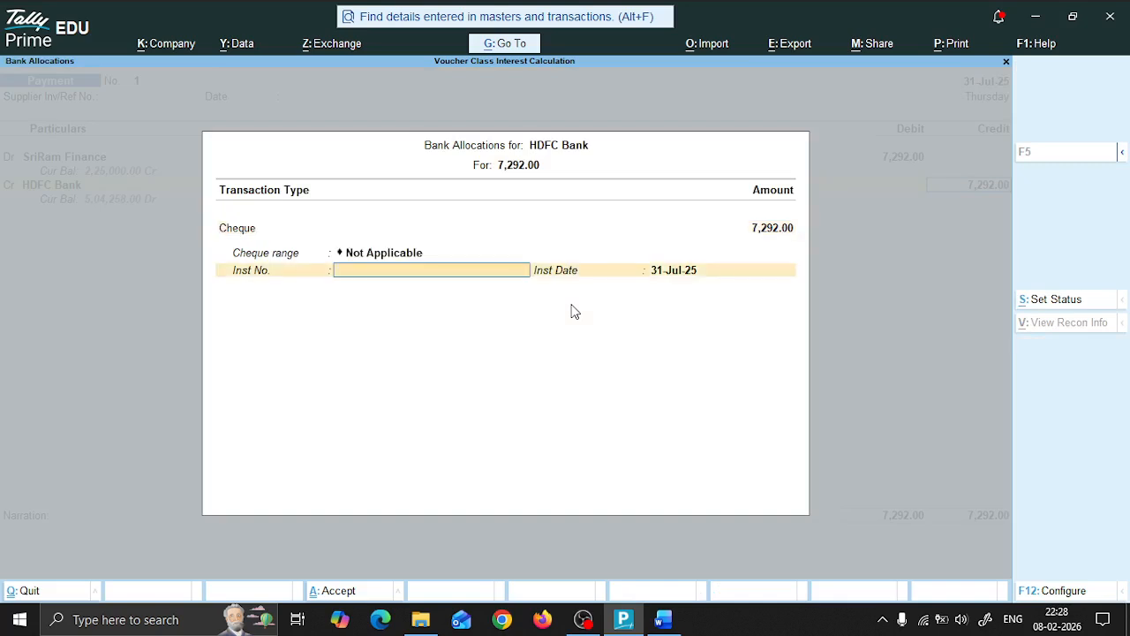
Step: Allocate the bank amount to cheque number 250125 from the Word document, keeping 31-Jul-25 as instrument date, and accept the payment without narration
key("alt+Tab")
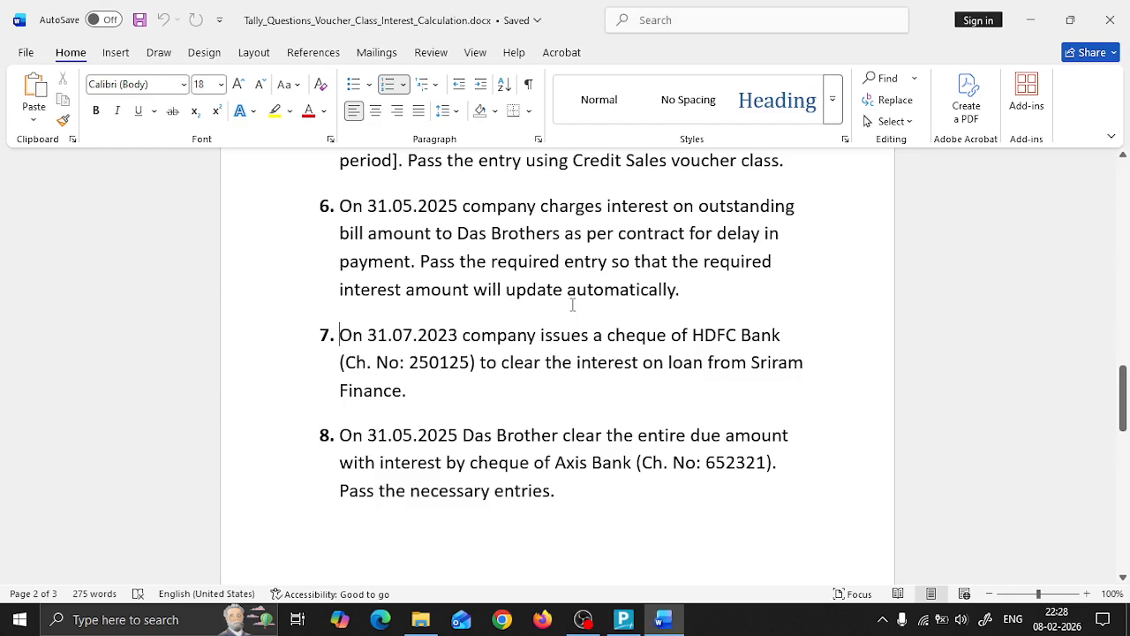
key("alt+Tab")
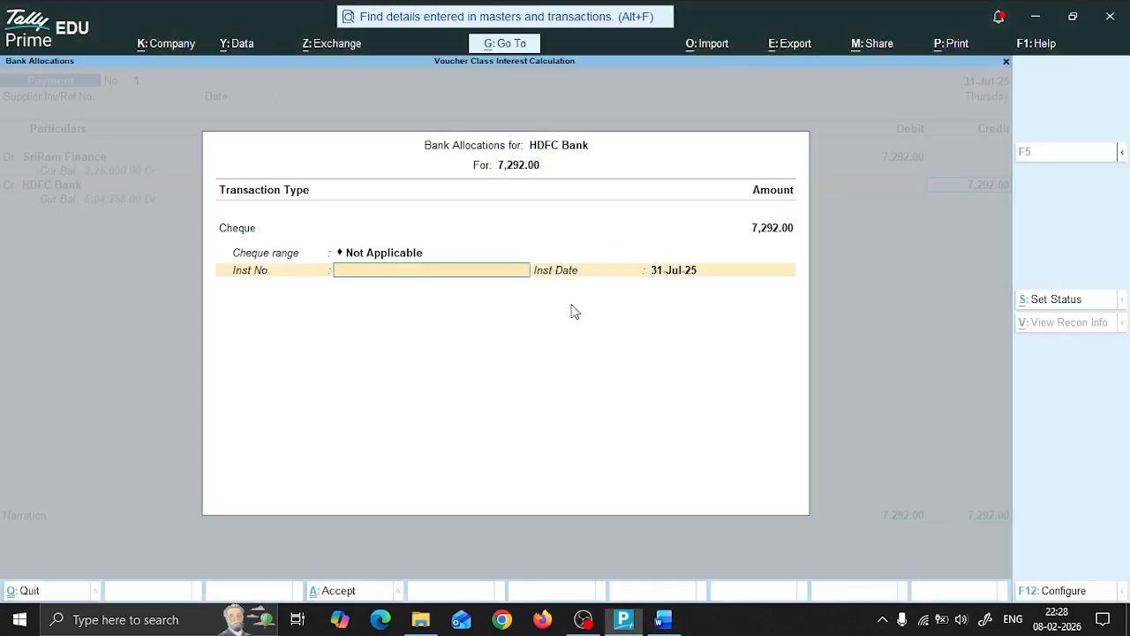
type("250125")
key("Return")
key("Return")
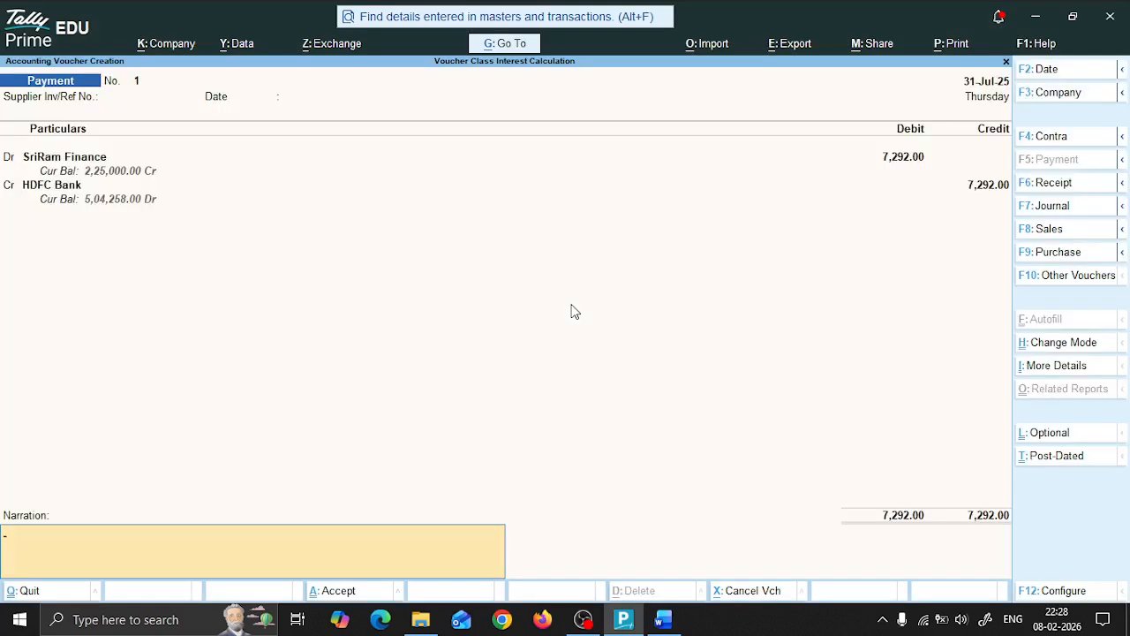
key("Return")
key("Return")
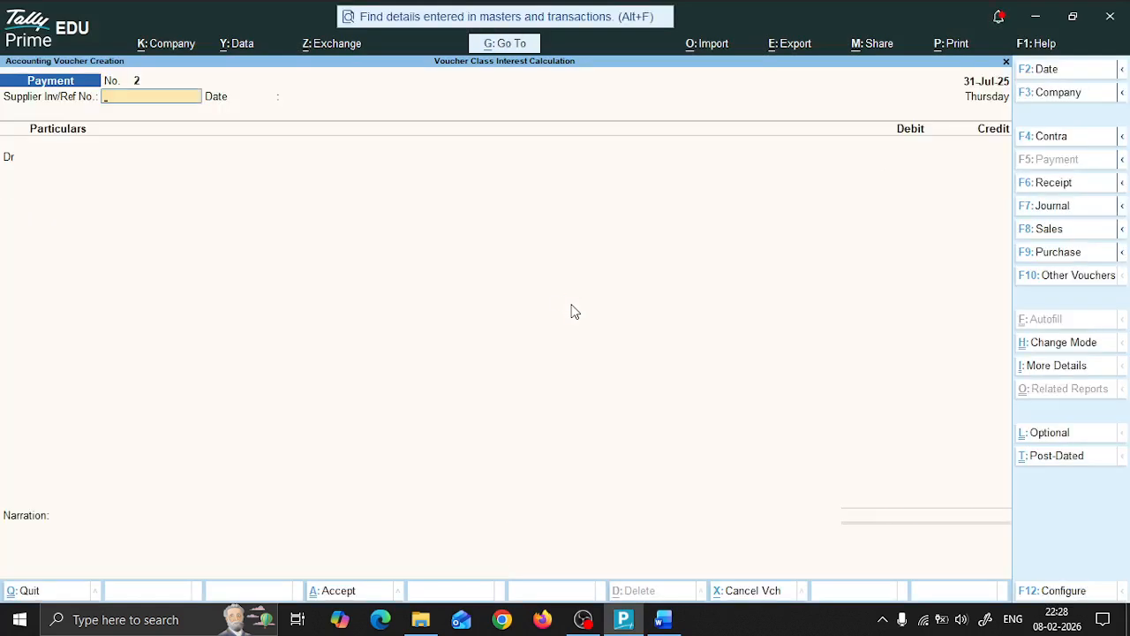
Step: Review the Word document's questions from question 8 back to the opening ledger table to check that every task is covered
key("alt+Tab")
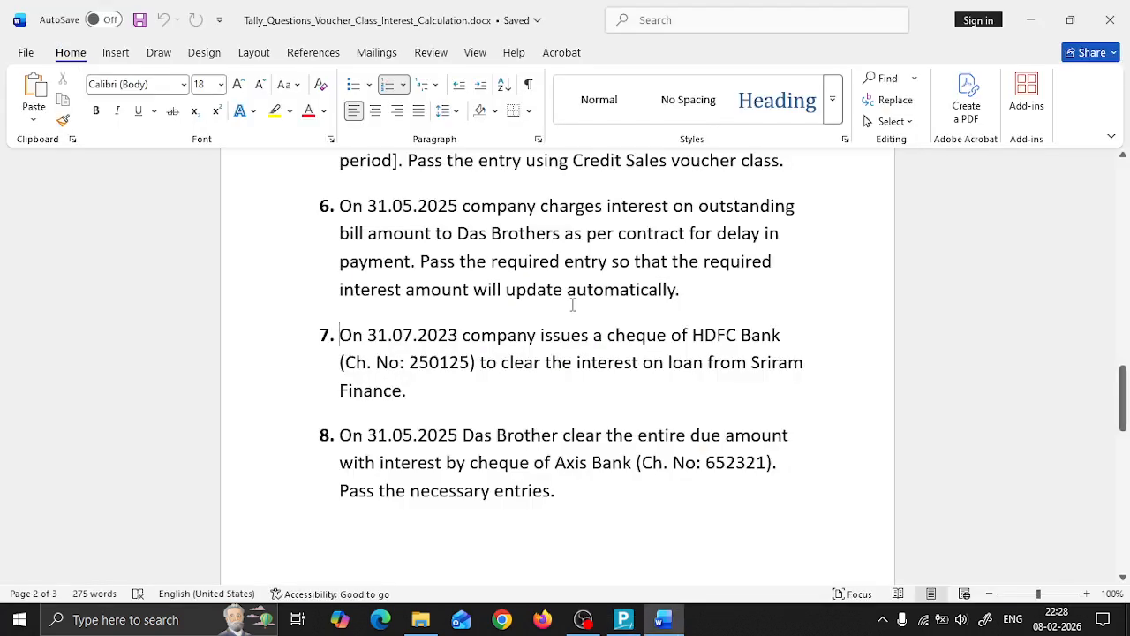
key("alt+Tab")
key("alt+Tab")
key("Down")
key("Down")
key("Down")
key("Down")
key("Down")
key("Down")
key("Down")
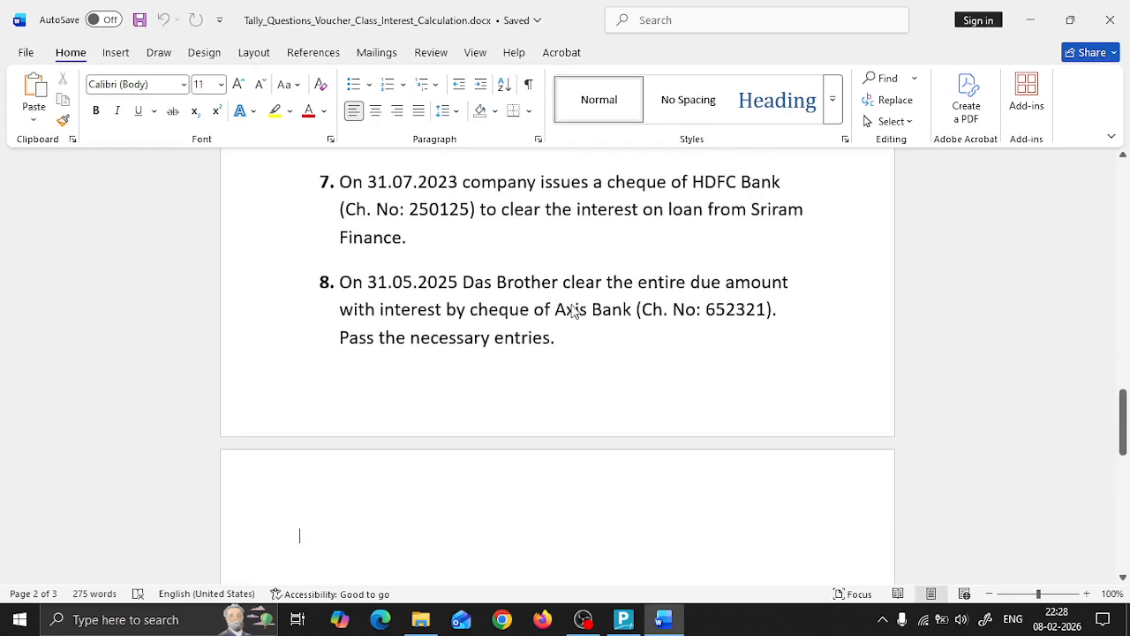
key("Up")
key("Up")
key("Up")
key("Up")
key("Up")
key("Up")
key("Up")
key("Up")
key("Up")
key("Up")
key("Up")
key("Up")
key("Up")
key("Up")
key("Up")
key("Up")
key("Up")
key("Up")
key("Up")
key("Up")
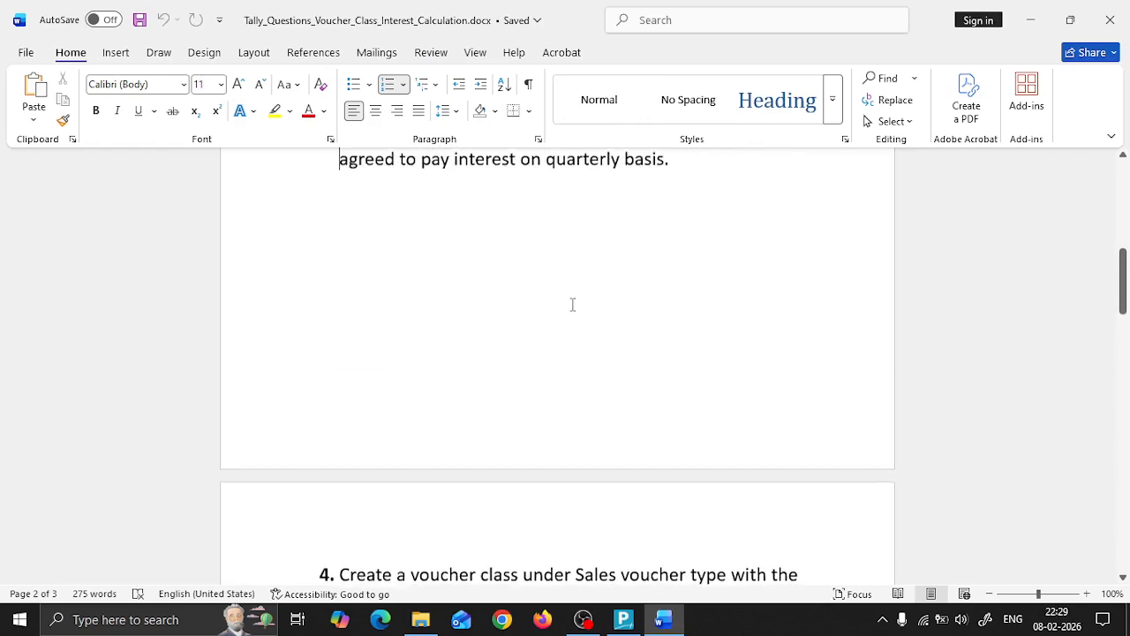
key("Up")
key("Up")
key("Up")
key("Up")
key("Up")
key("Up")
key("Up")
key("Up")
key("Up")
key("Up")
key("Up")
key("Up")
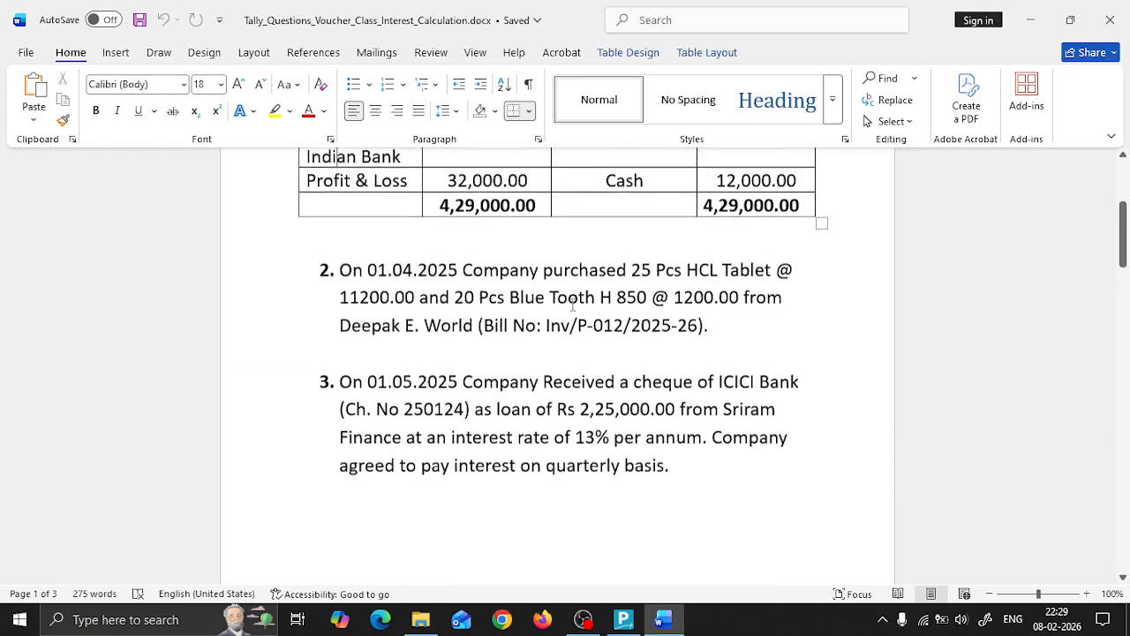
key("Up")
key("Up")
key("Up")
key("Up")
key("Up")
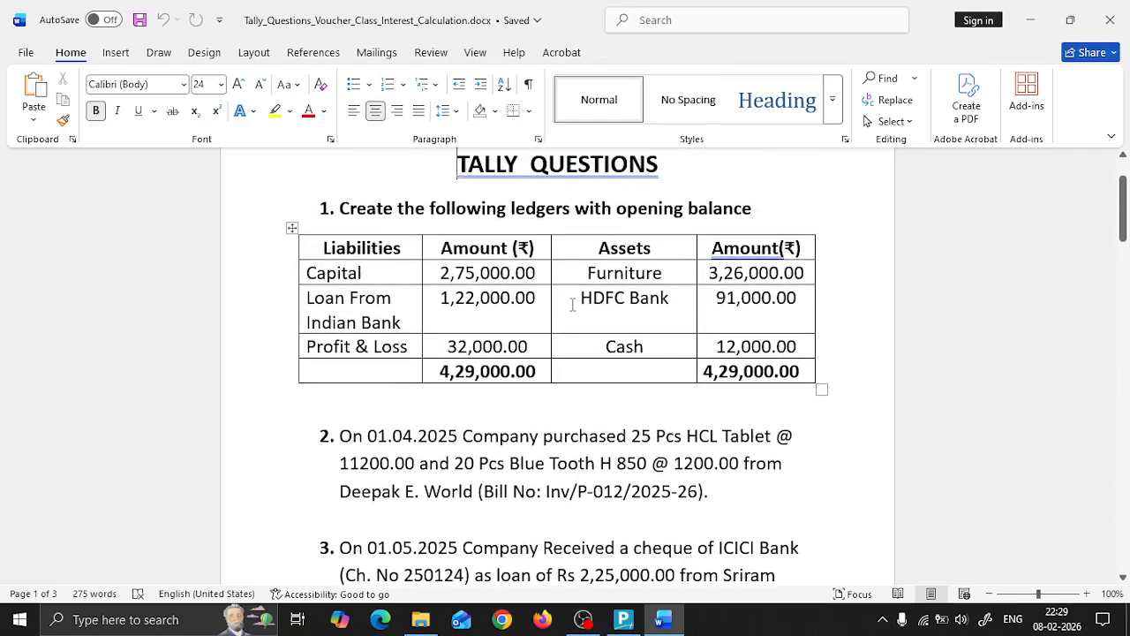
Step: Return to TallyPrime, leave the blank payment voucher and show the Day Book for 1-Apr-25 to 31-Jul-25
key("alt+Tab")
key("Escape")
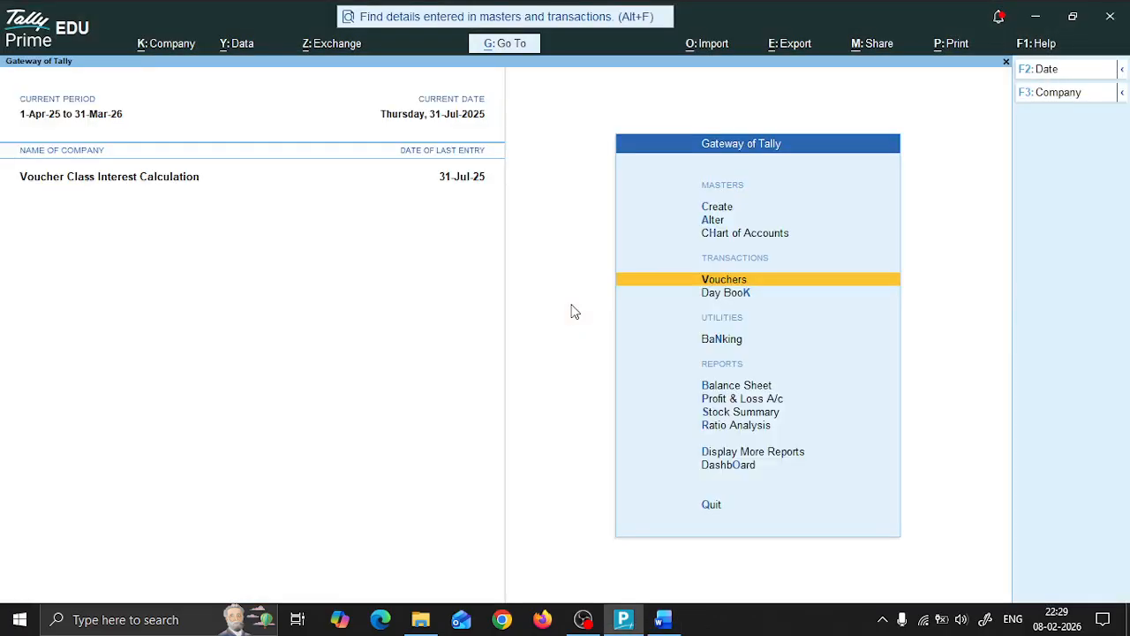
key("Down")
key("Return")
key("F2")
key("BackSpace")
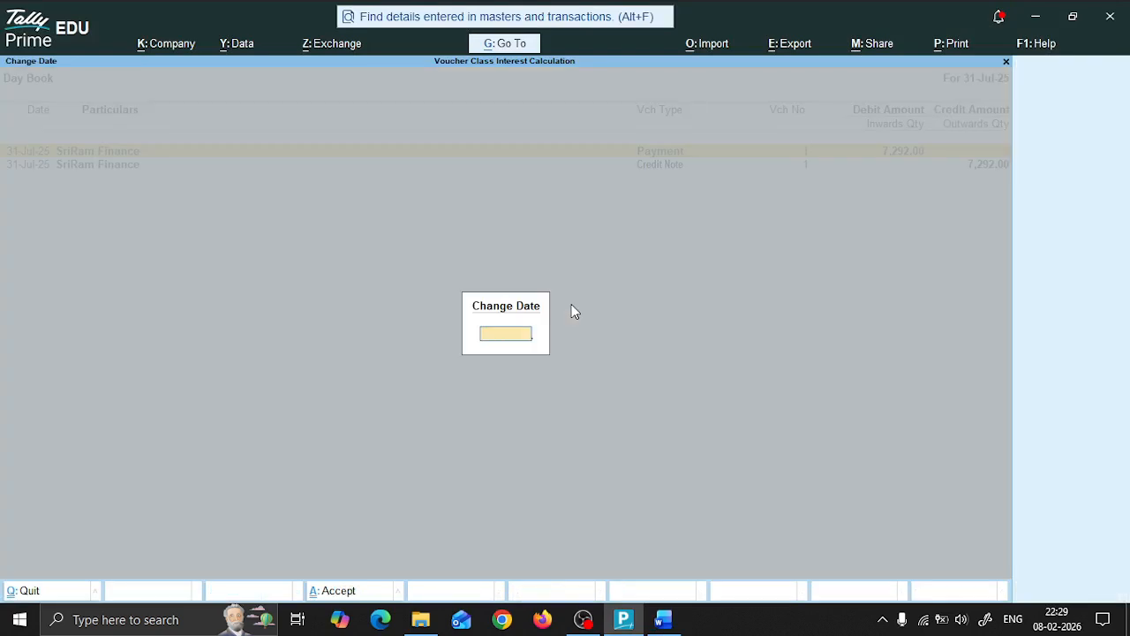
key("Return")
Step: Examine each Day Book voucher from the Deepak E World purchase to the SriRam Finance credit note, and return to the Gateway of Tally
key("Up")
key("Up")
key("Up")
key("Up")
key("Up")
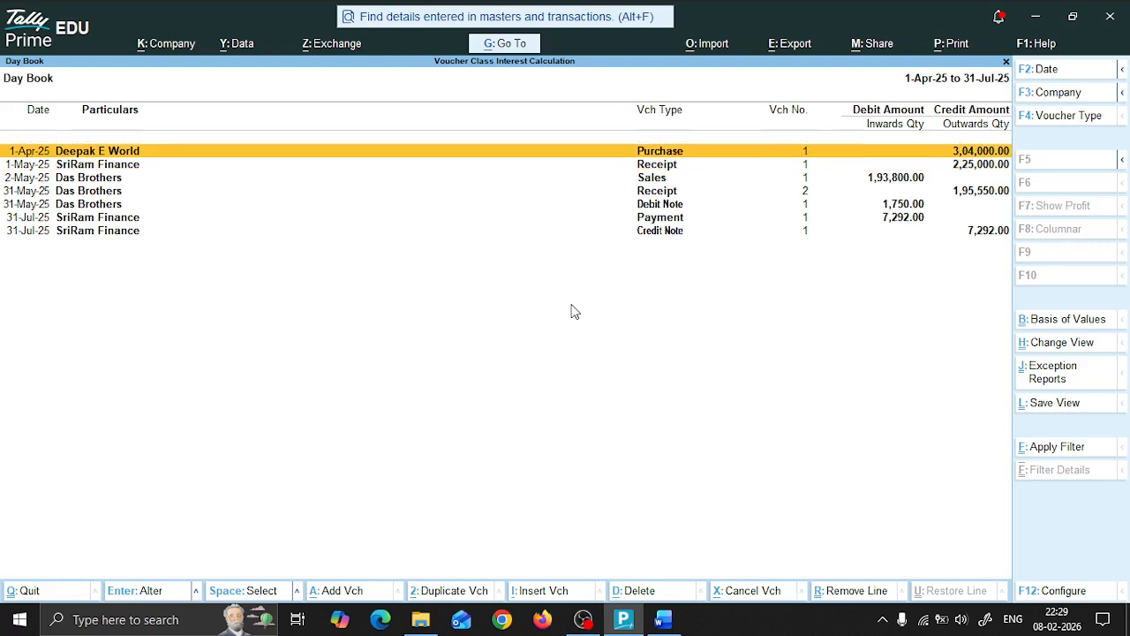
key("Down")
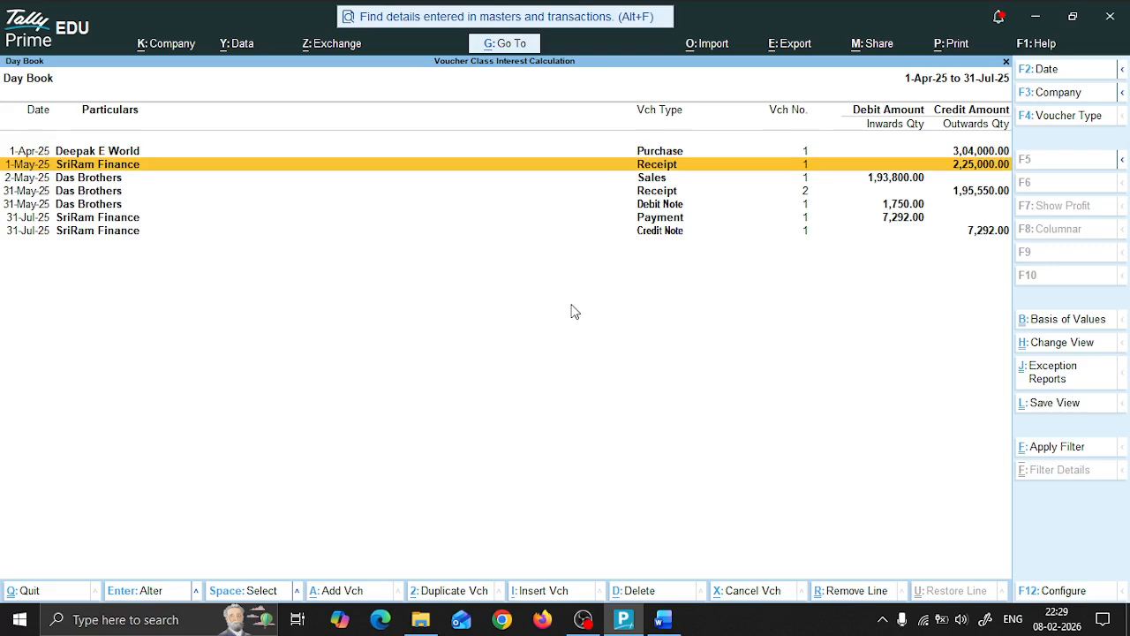
key("Down")
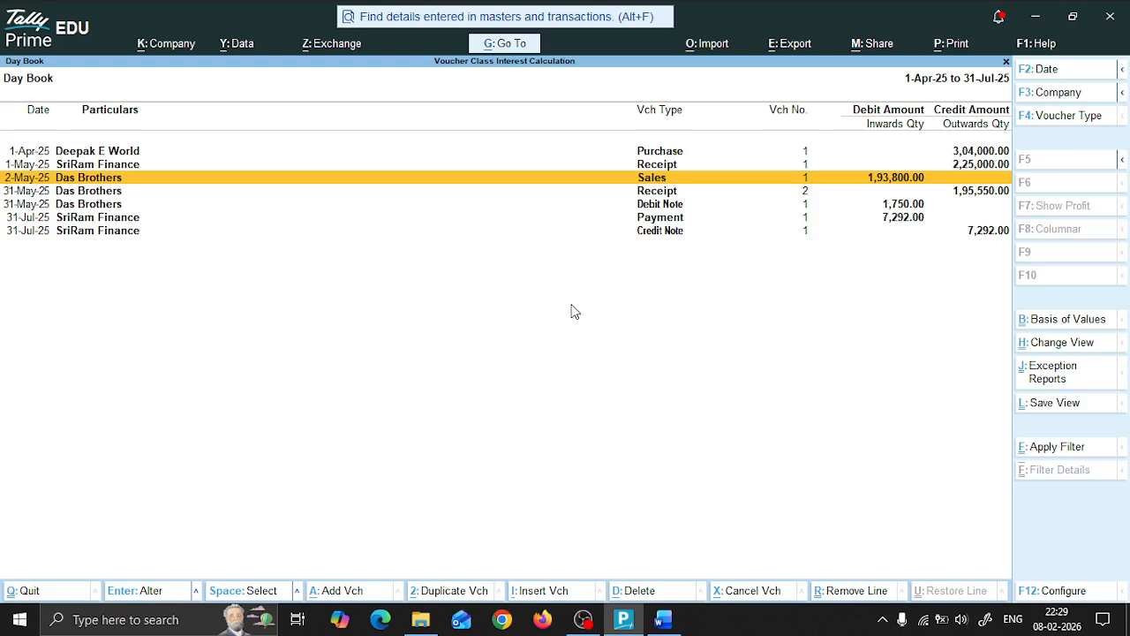
key("Down")
key("Down")
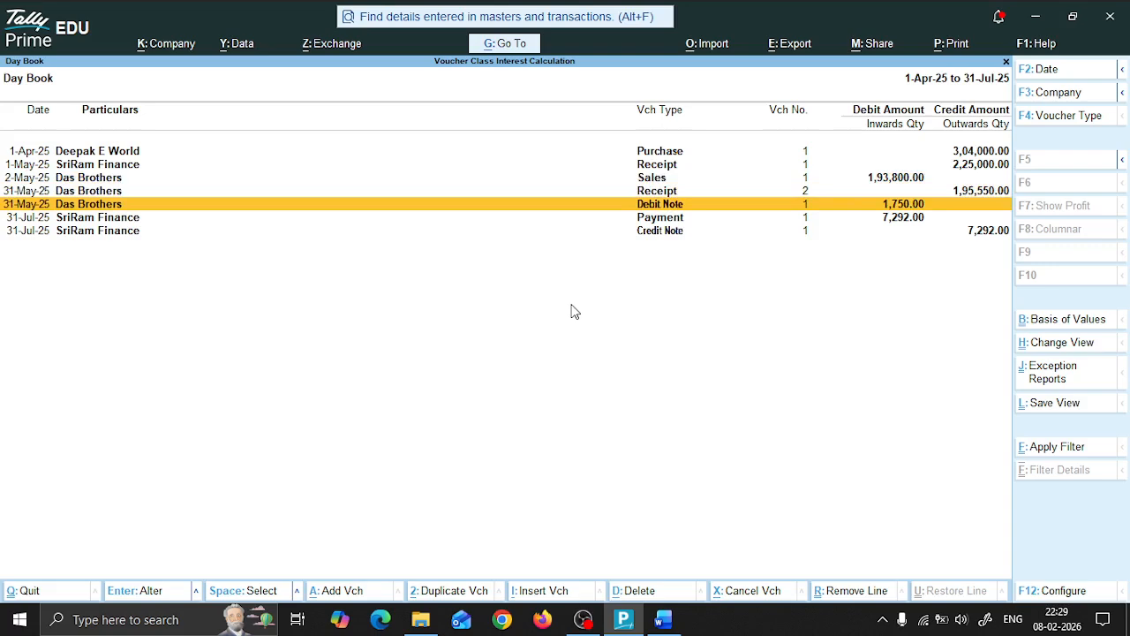
key("Up")
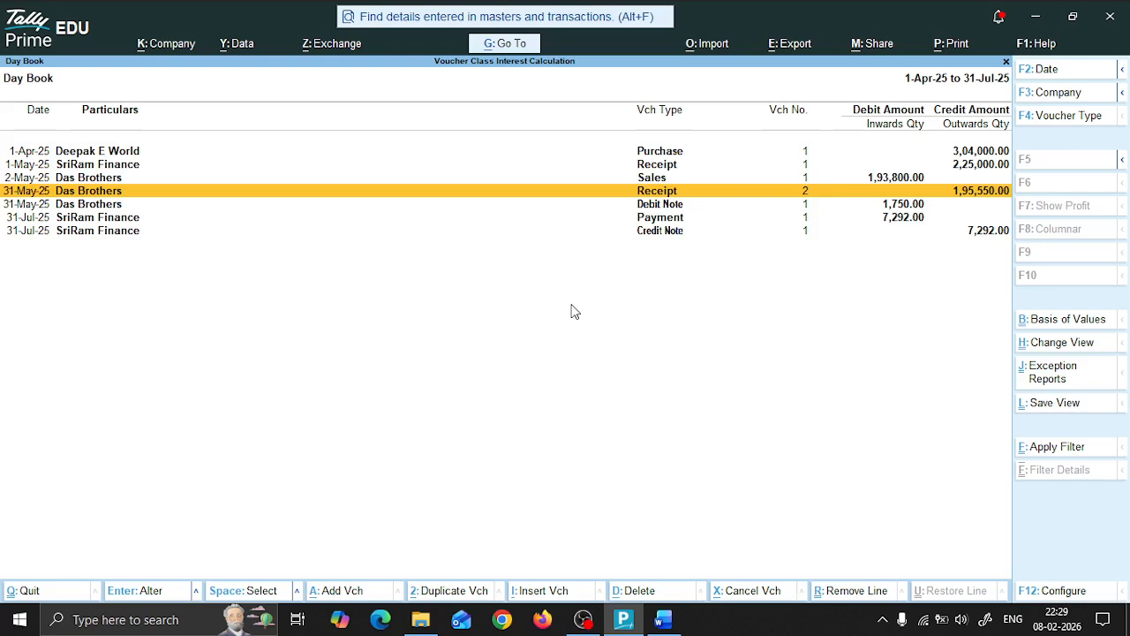
key("Down")
key("Down")
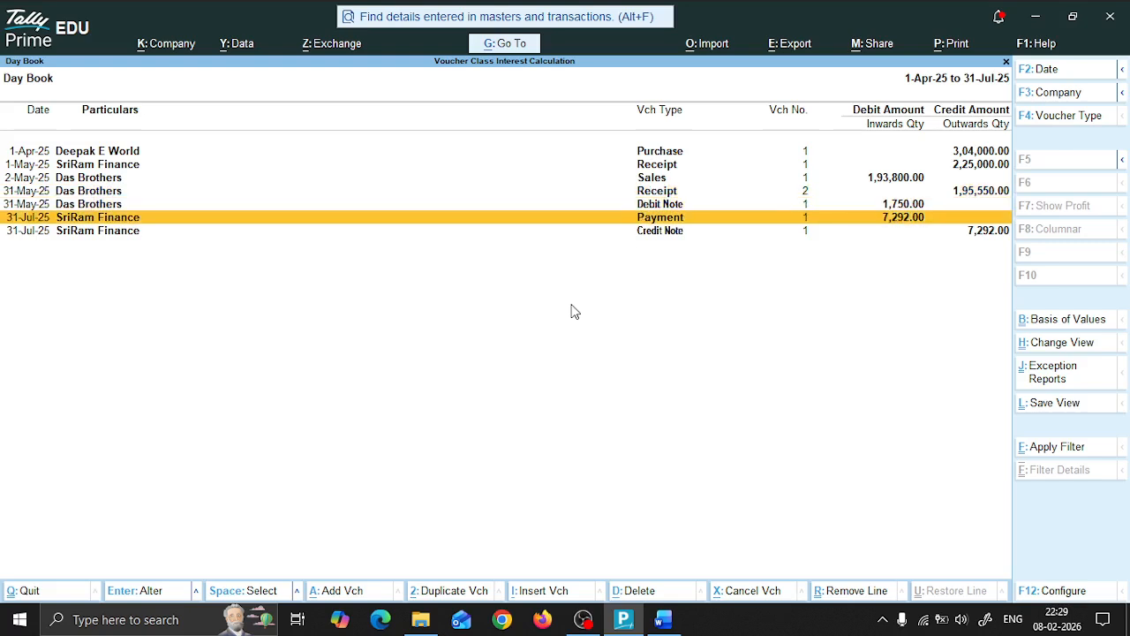
key("Down")
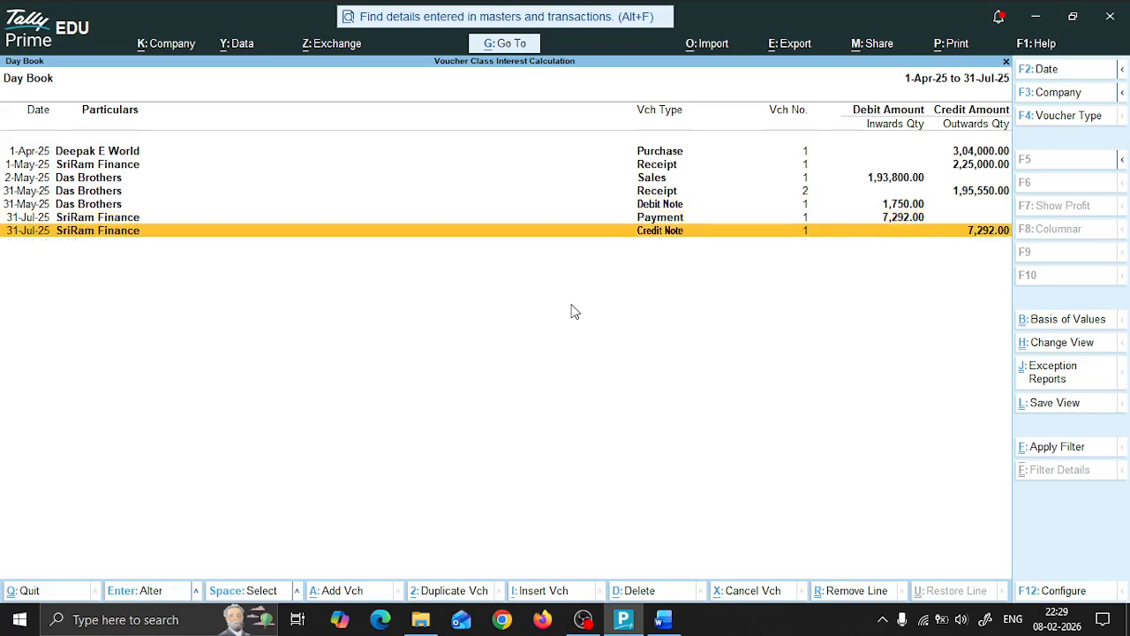
key("Up")
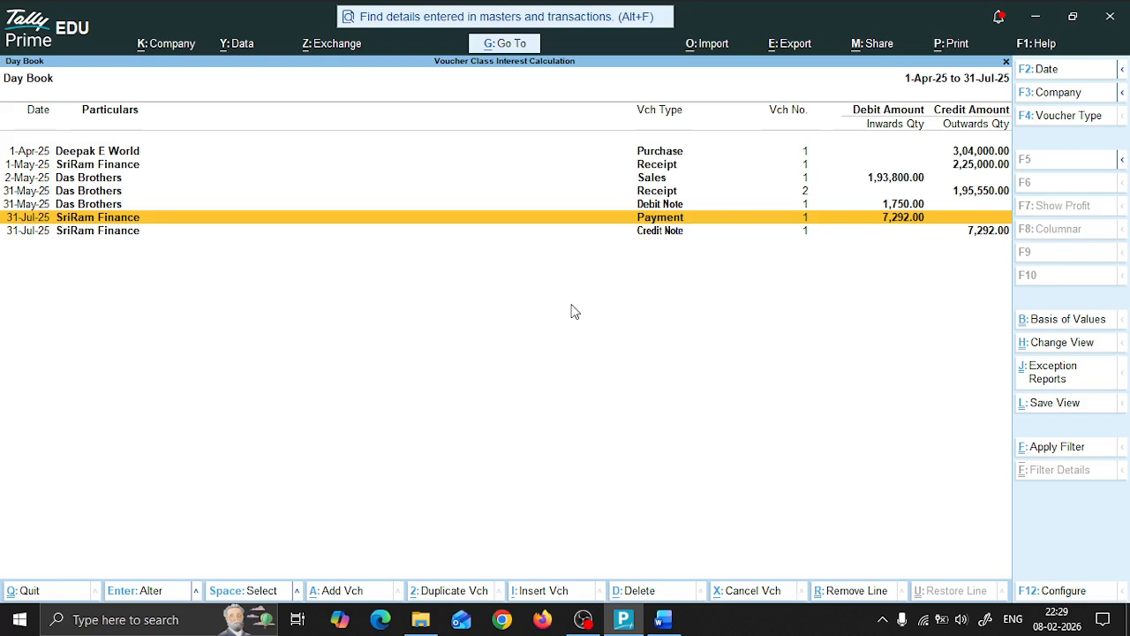
key("Escape")
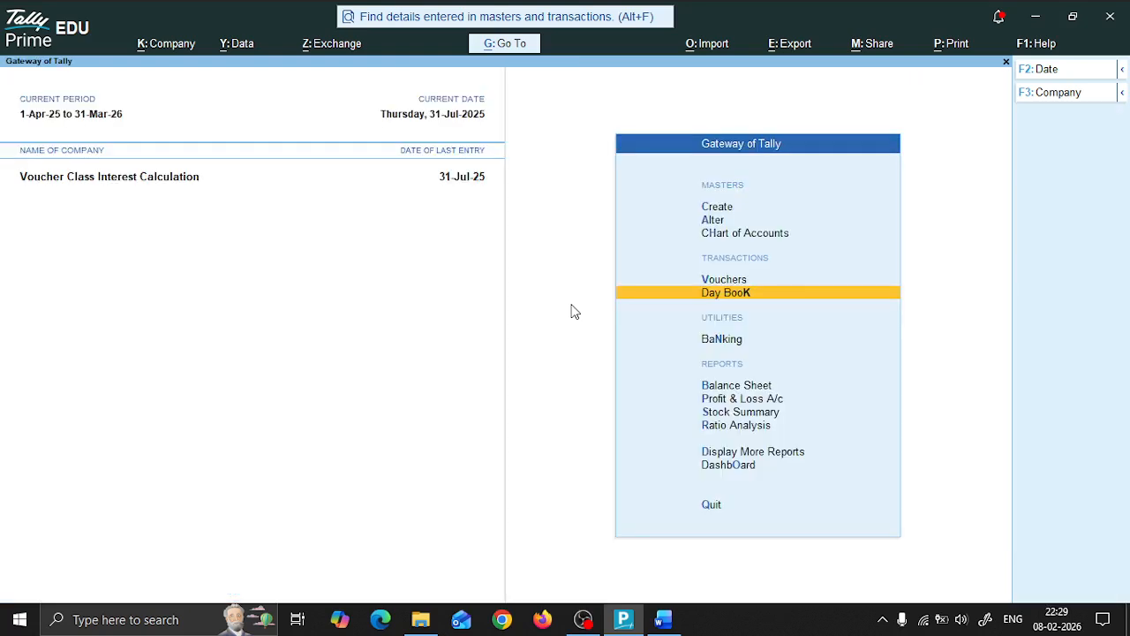